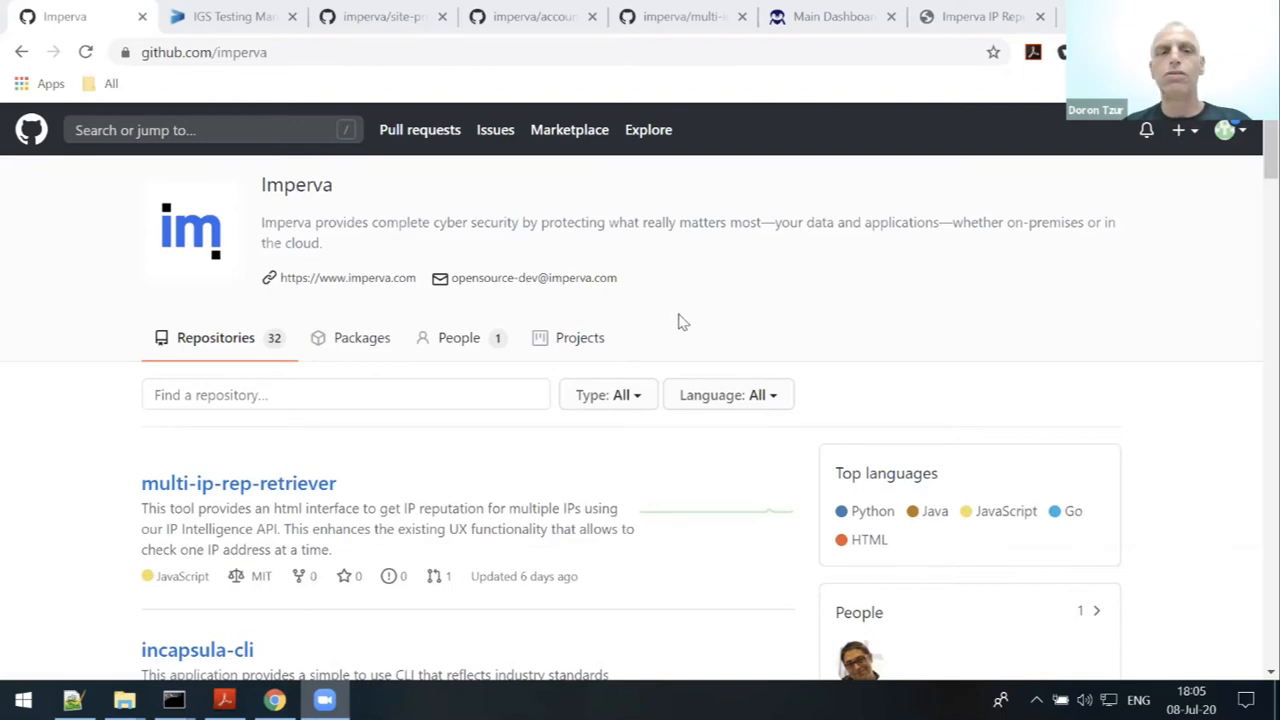
- Scroll down github.com/imperva's repository list past site-protection-viewer, then back up to it
{"action": "scroll", "coordinate": [680, 320], "scroll_direction": "down", "scroll_amount": 2}
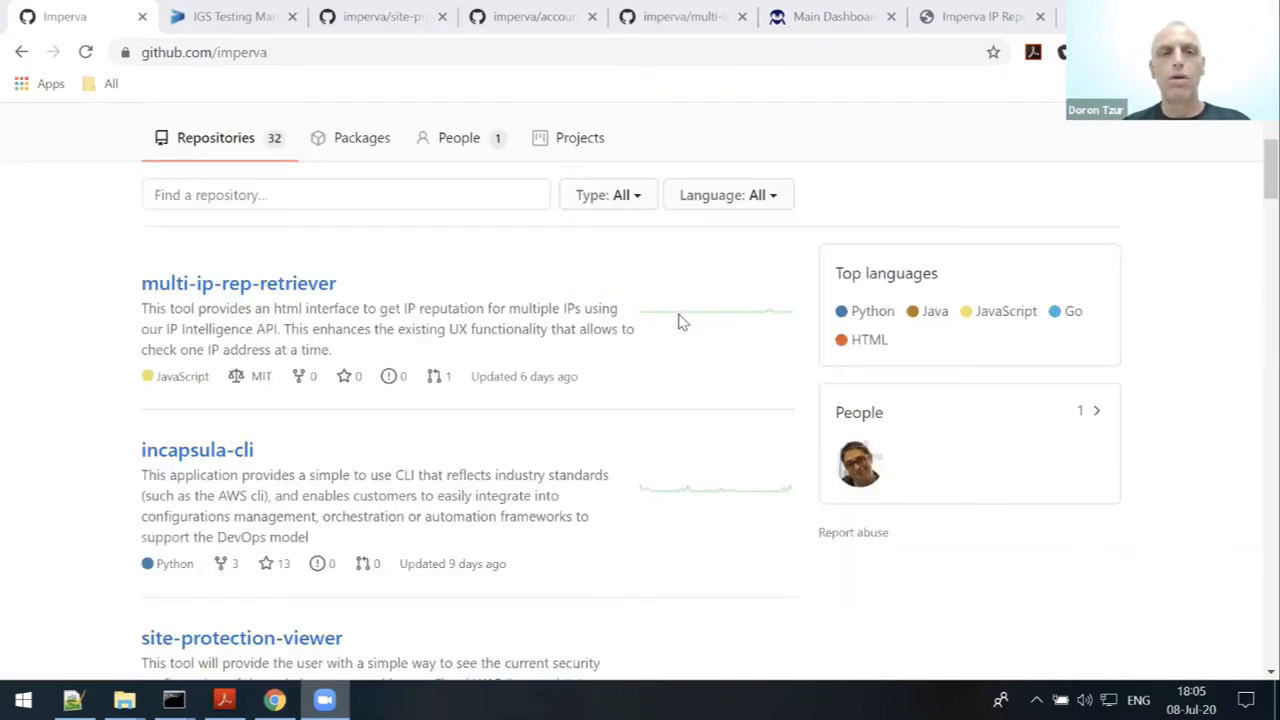
{"action": "scroll", "coordinate": [604, 314], "scroll_direction": "down", "scroll_amount": 1}
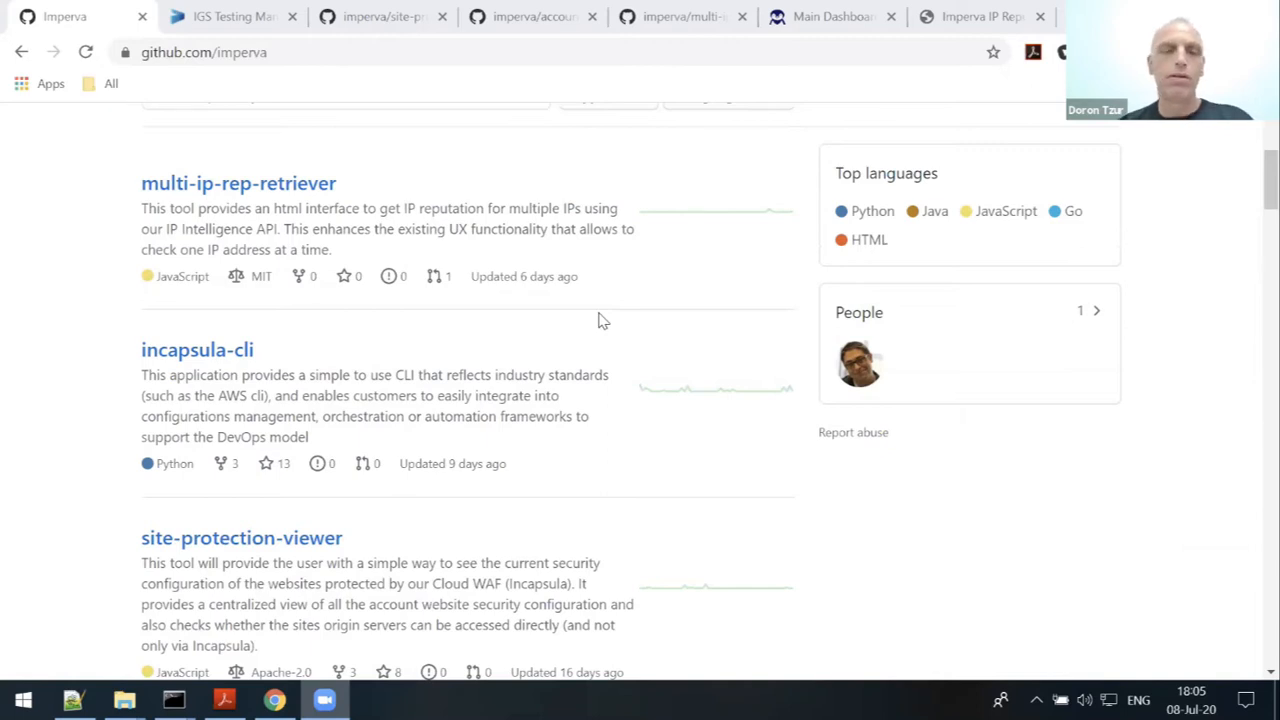
{"action": "scroll", "coordinate": [602, 320], "scroll_direction": "down", "scroll_amount": 1}
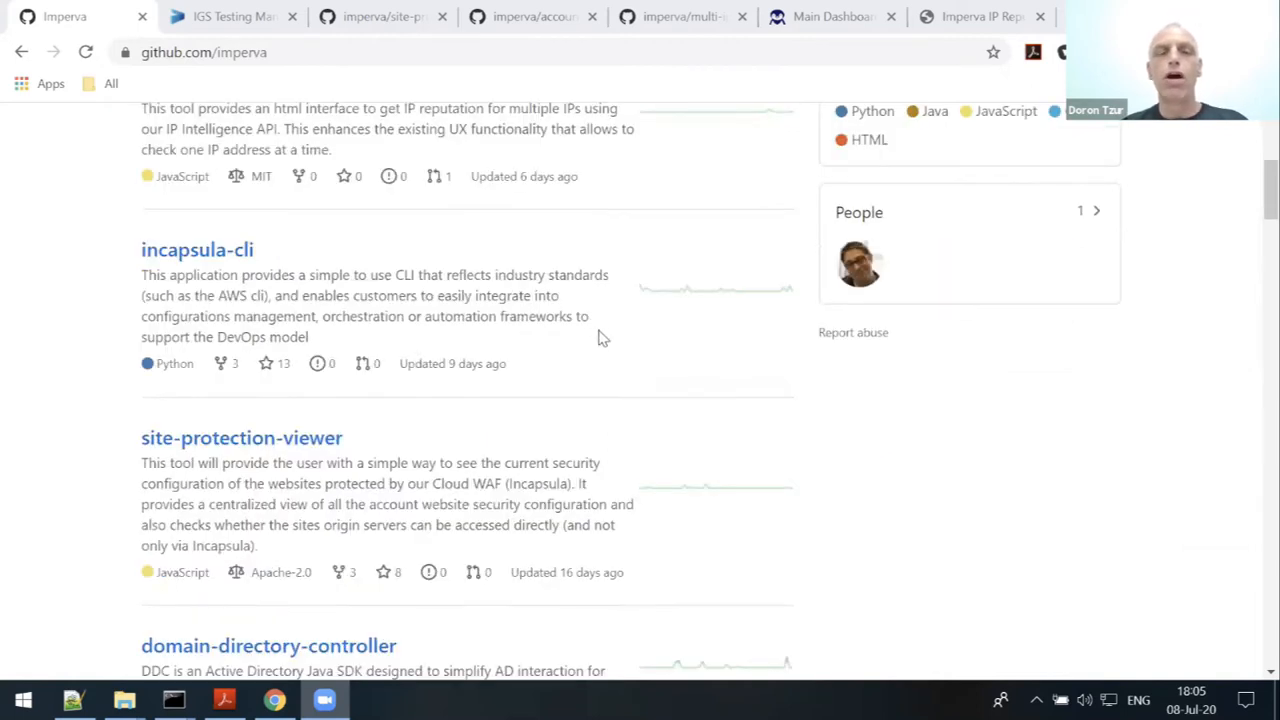
{"action": "scroll", "coordinate": [592, 328], "scroll_direction": "down", "scroll_amount": 2}
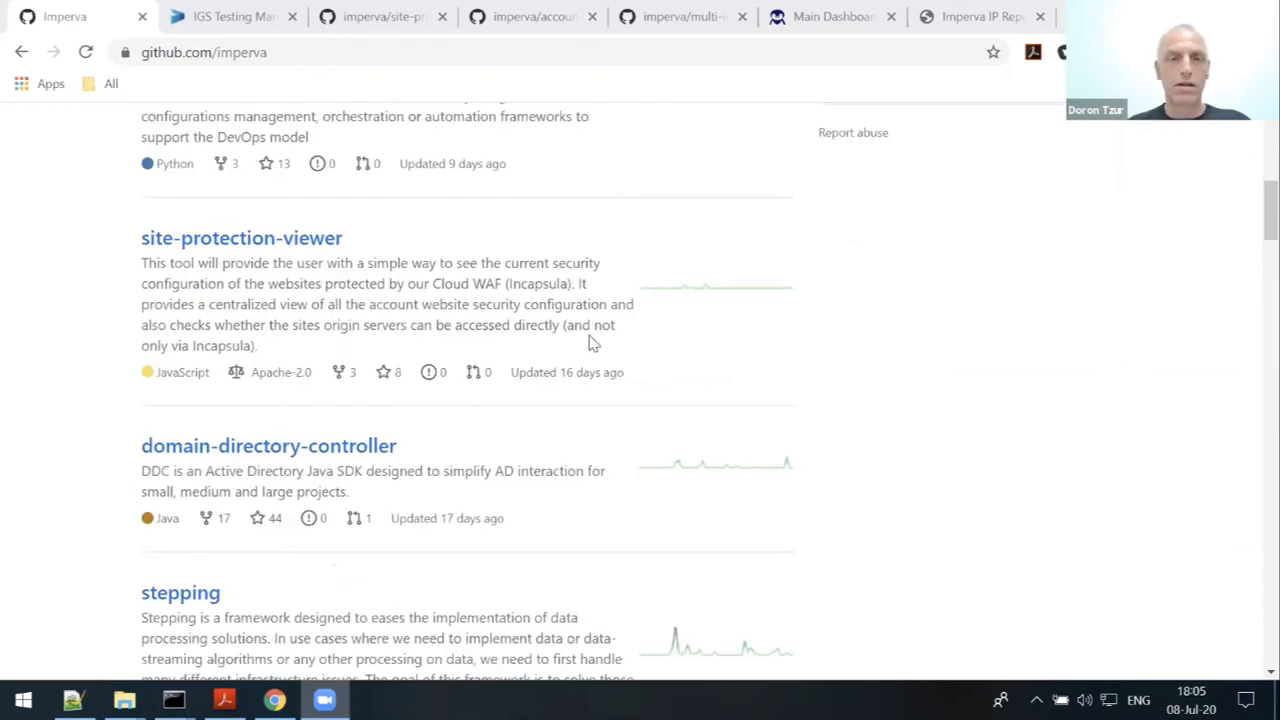
{"action": "scroll", "coordinate": [589, 342], "scroll_direction": "down", "scroll_amount": 3}
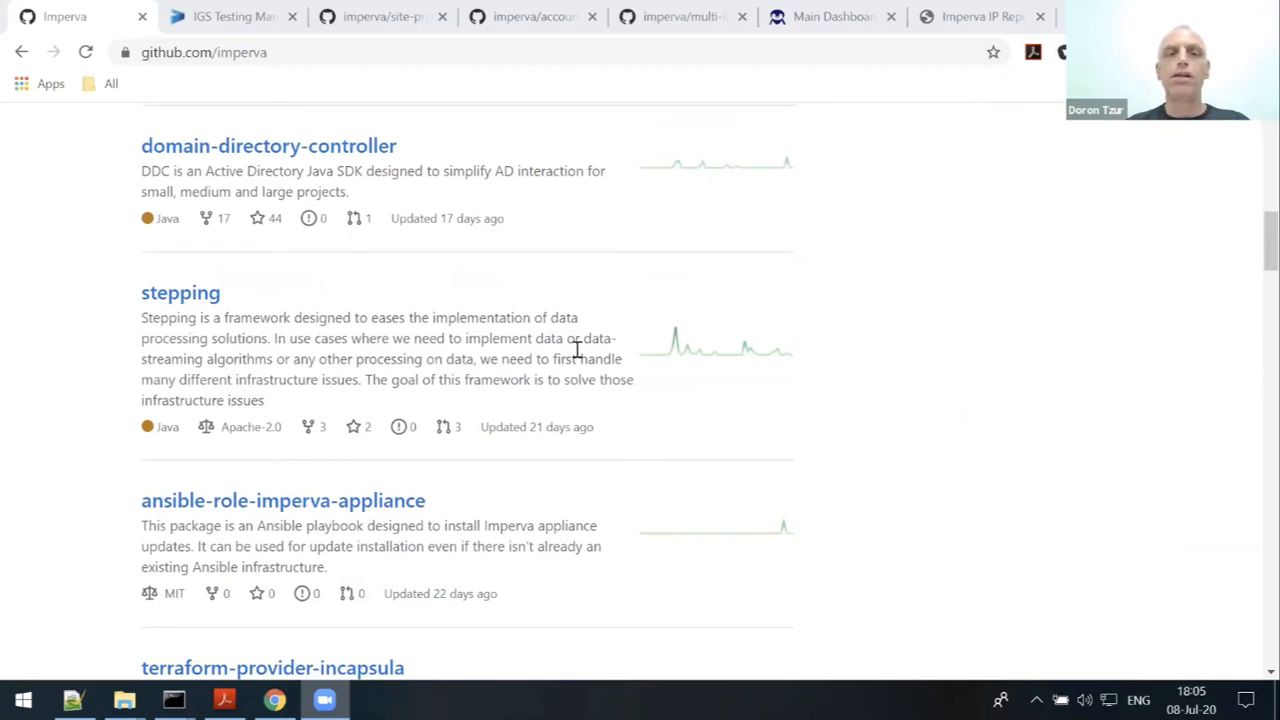
{"action": "scroll", "coordinate": [577, 350], "scroll_direction": "down", "scroll_amount": 2}
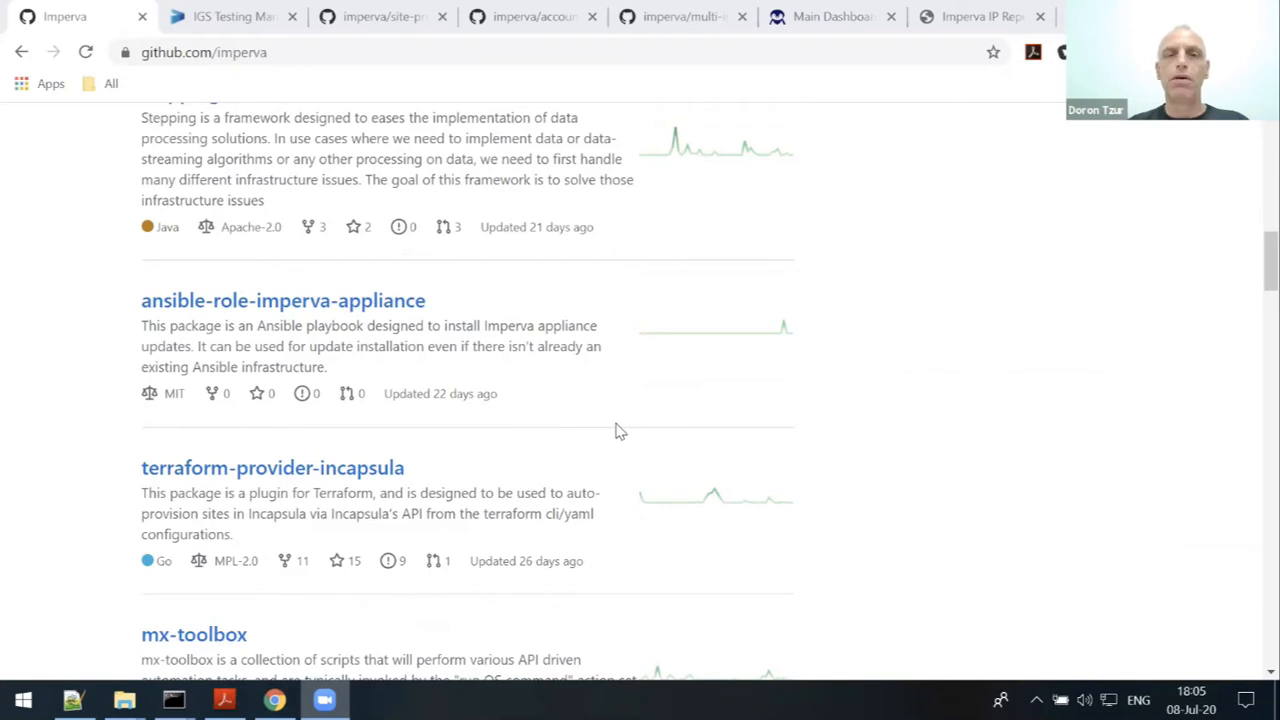
{"action": "scroll", "coordinate": [614, 429], "scroll_direction": "up", "scroll_amount": 2}
{"action": "scroll", "coordinate": [628, 433], "scroll_direction": "up", "scroll_amount": 3}
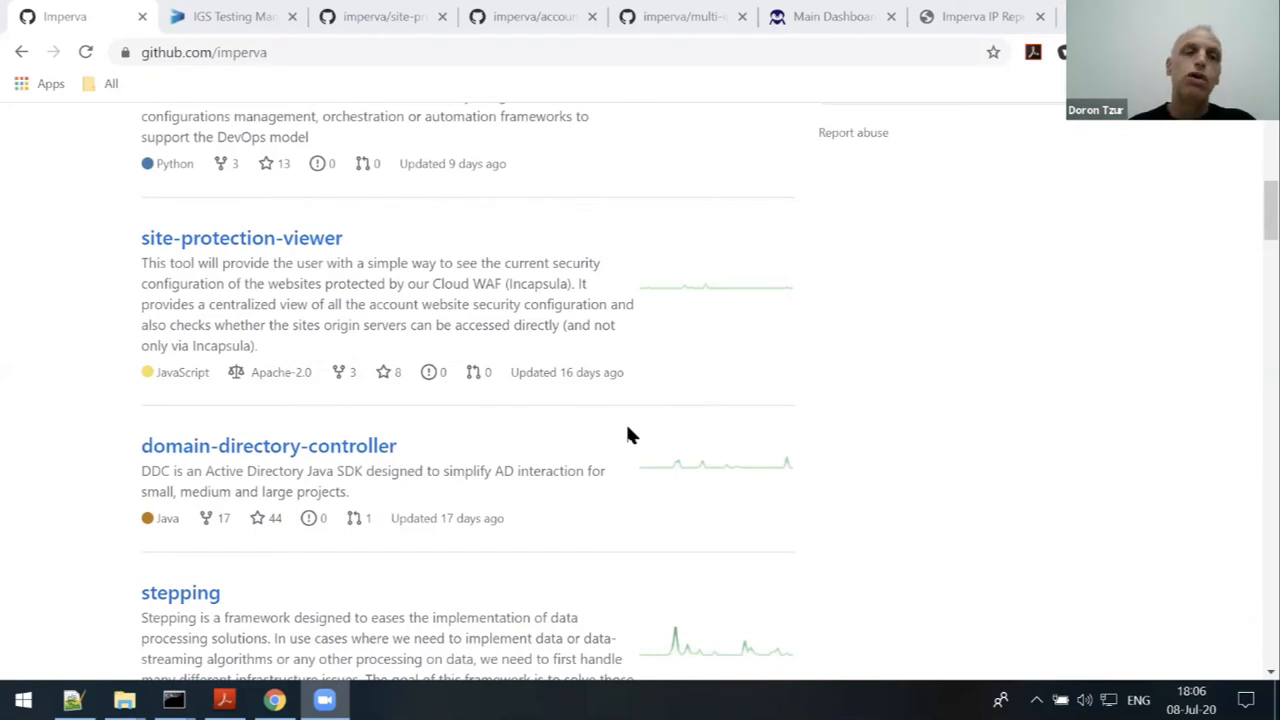
{"action": "scroll", "coordinate": [555, 375], "scroll_direction": "down", "scroll_amount": 3}
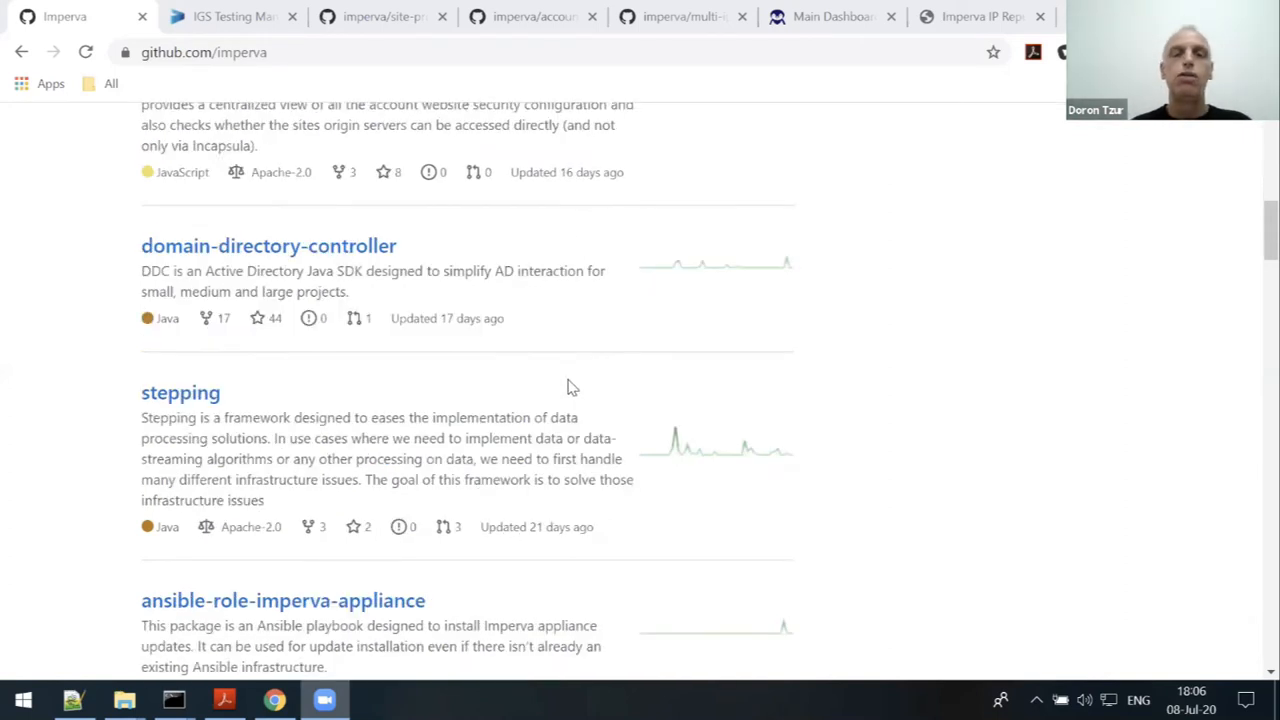
{"action": "scroll", "coordinate": [567, 385], "scroll_direction": "up", "scroll_amount": 8}
{"action": "scroll", "coordinate": [588, 412], "scroll_direction": "down", "scroll_amount": 2}
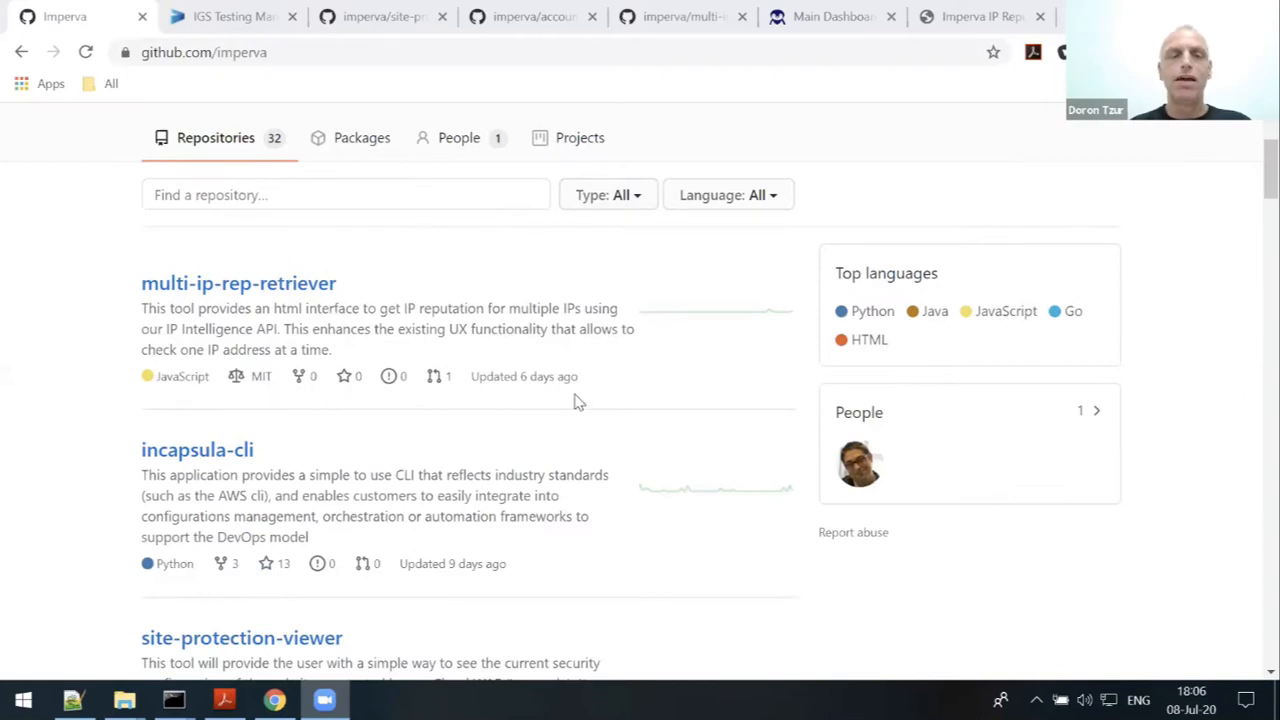
{"action": "scroll", "coordinate": [603, 408], "scroll_direction": "down", "scroll_amount": 2}
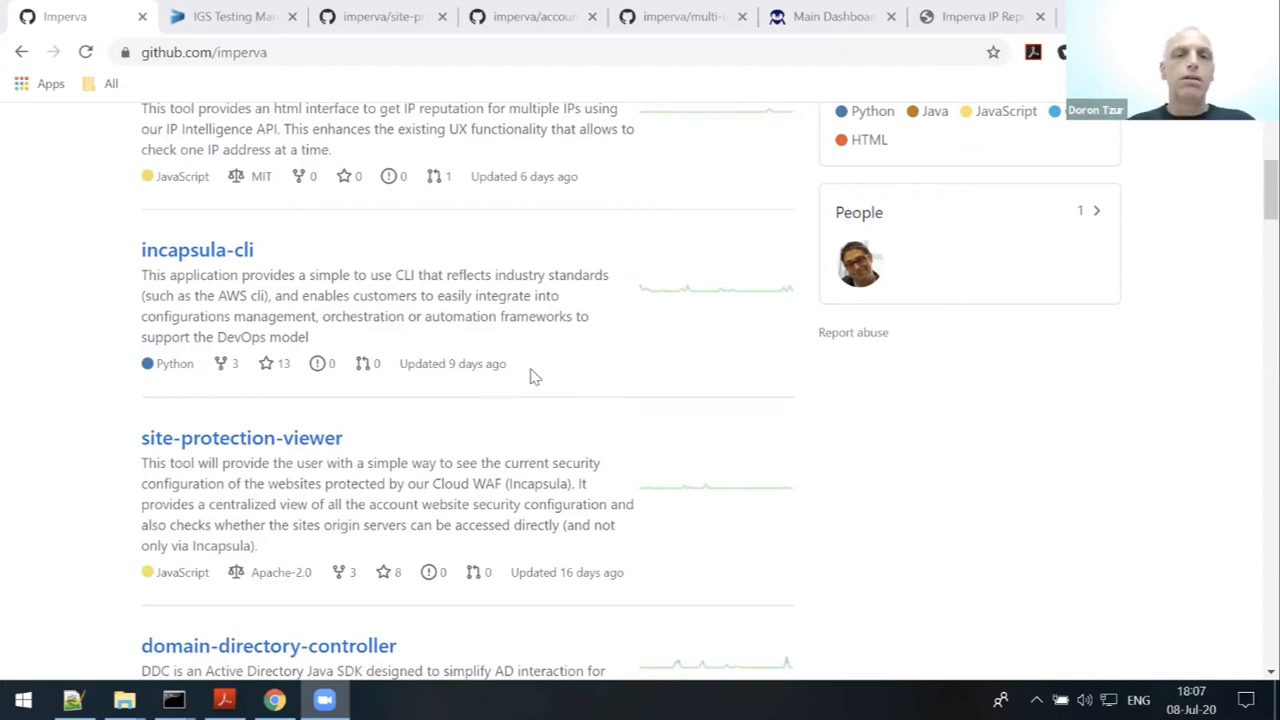
{"action": "scroll", "coordinate": [626, 420], "scroll_direction": "up", "scroll_amount": 3}
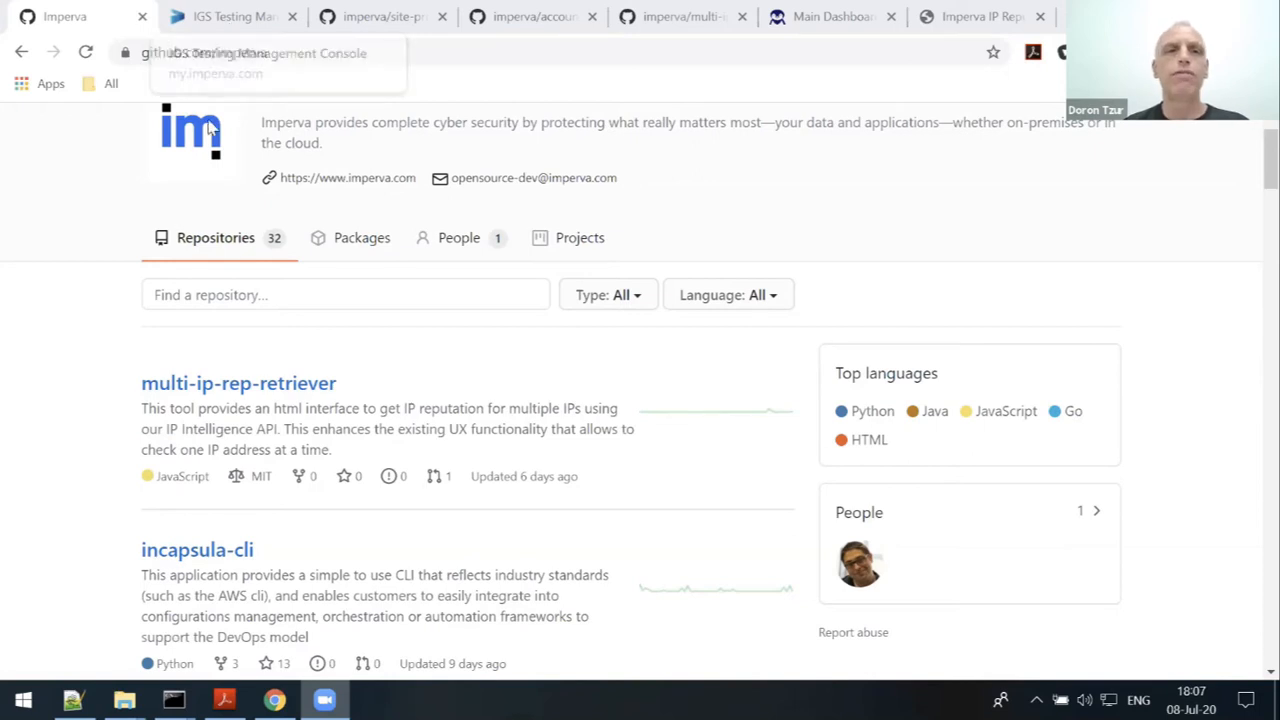
{"action": "left_click", "coordinate": [225, 18]}
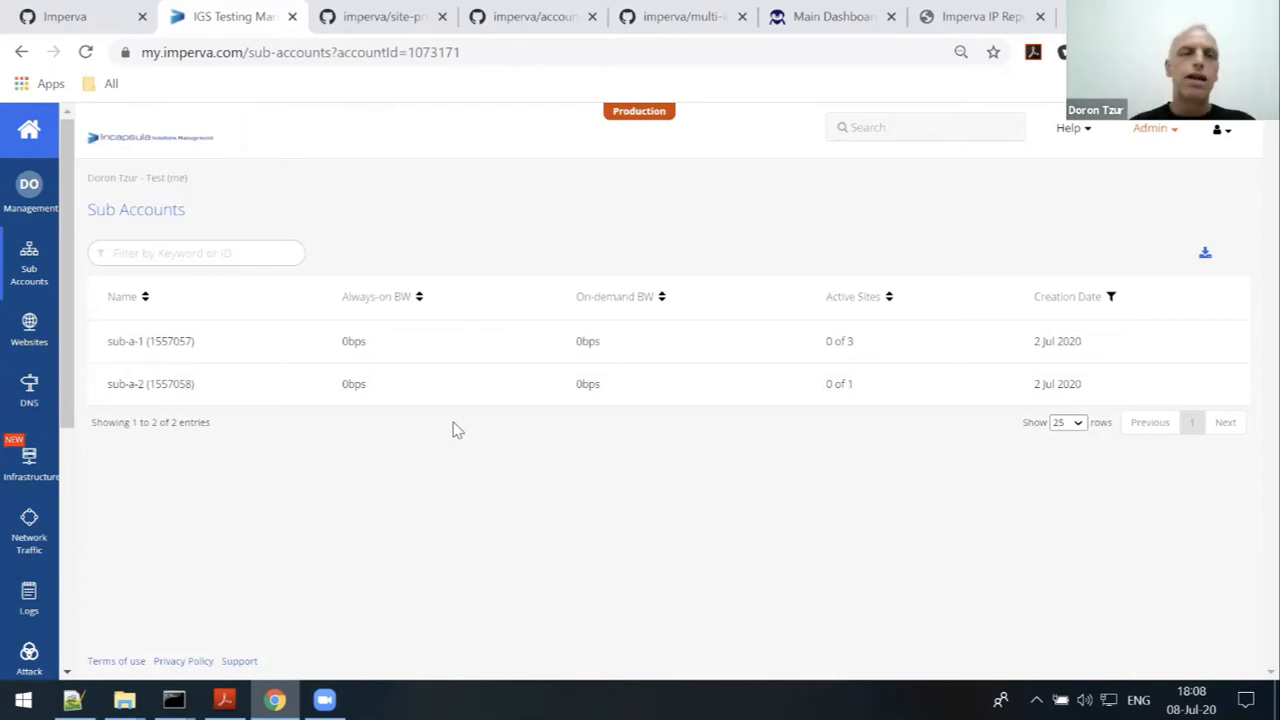
{"action": "left_click", "coordinate": [30, 340]}
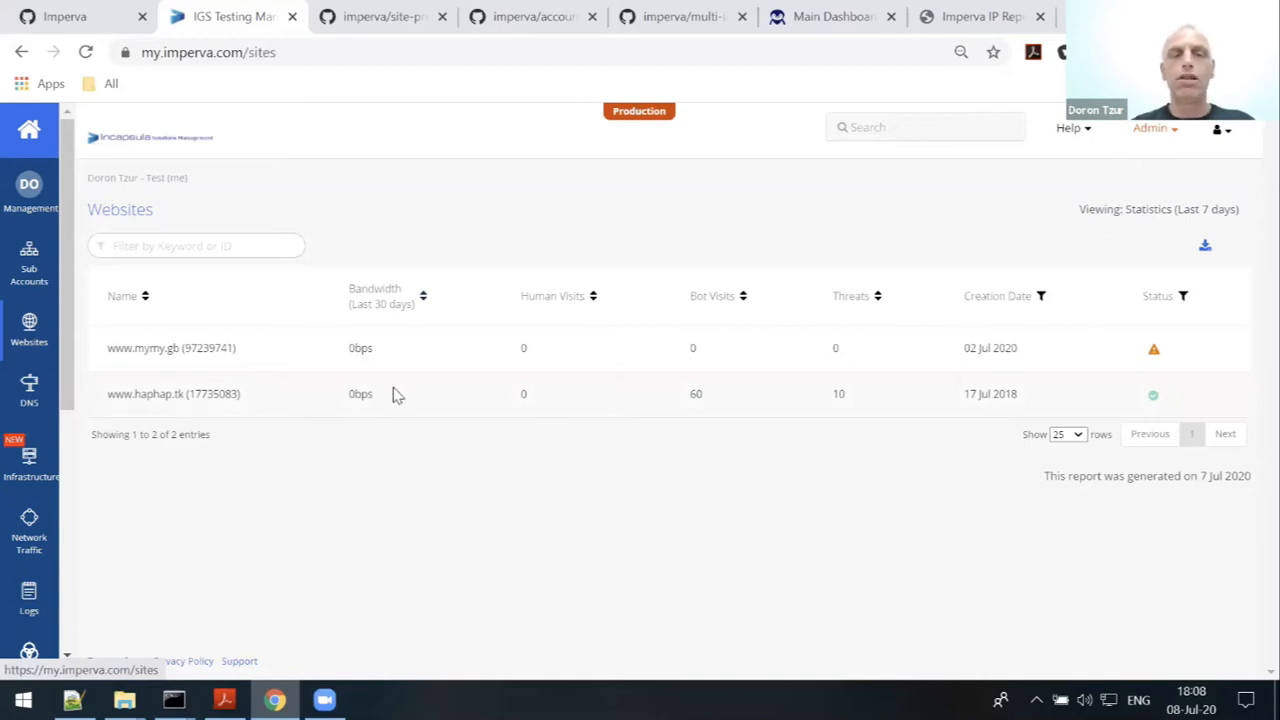
{"action": "left_click", "coordinate": [155, 396]}
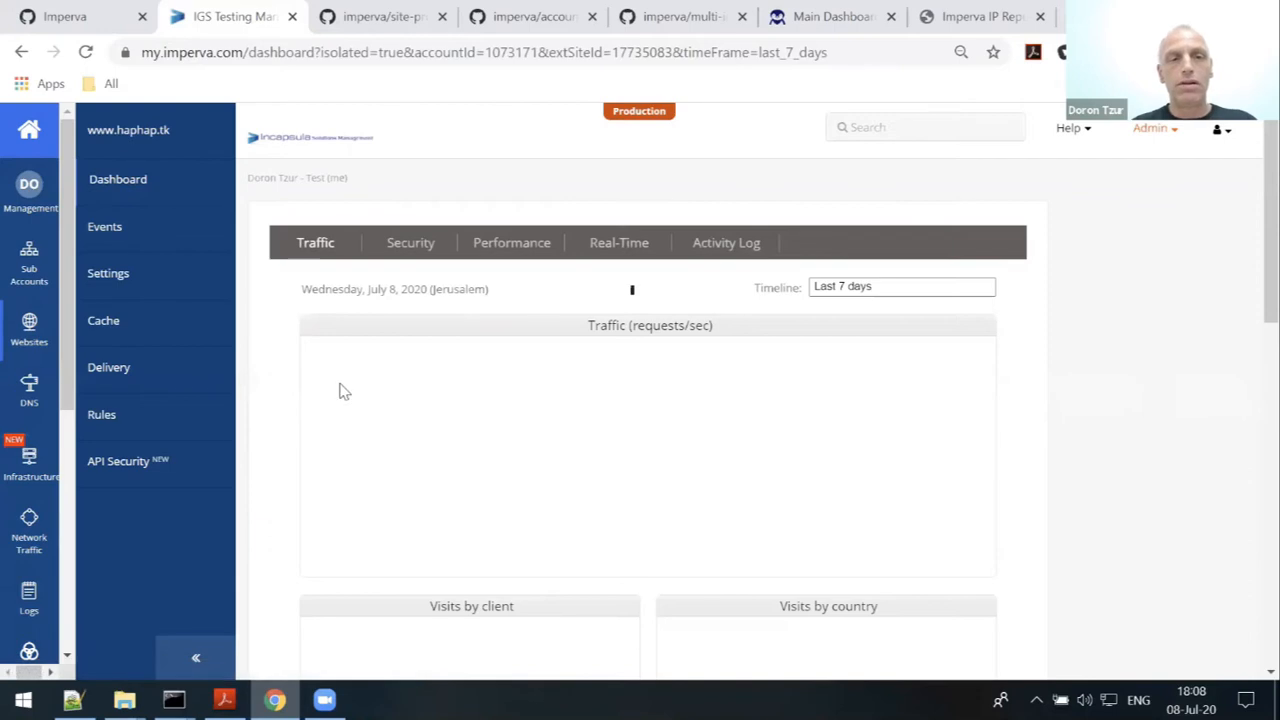
{"action": "left_click", "coordinate": [100, 284]}
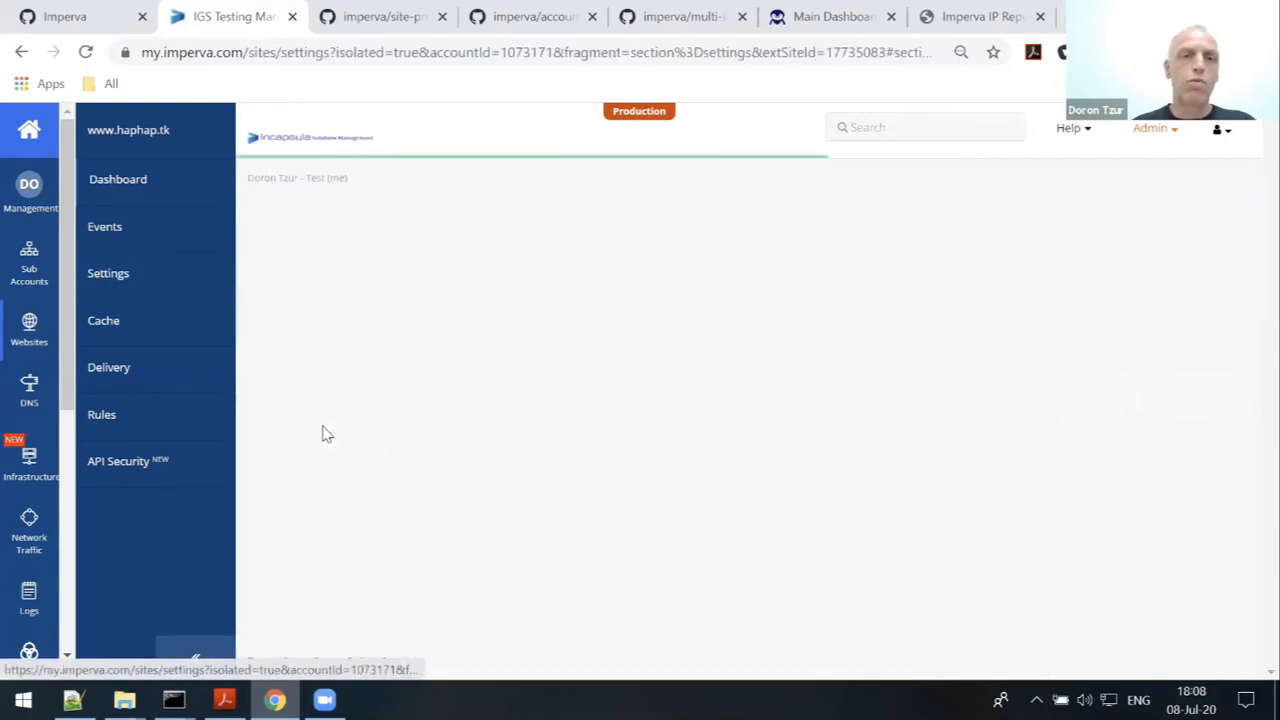
{"action": "scroll", "coordinate": [452, 445], "scroll_direction": "down", "scroll_amount": 2}
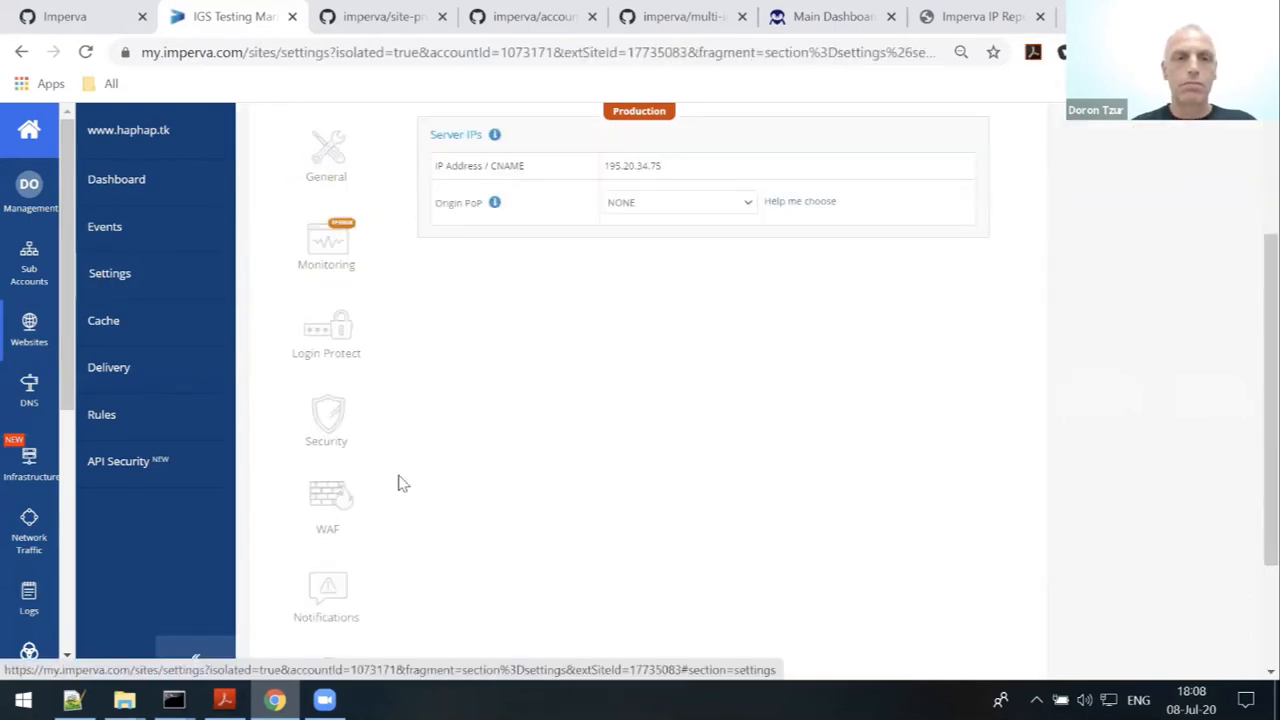
{"action": "left_click", "coordinate": [322, 505]}
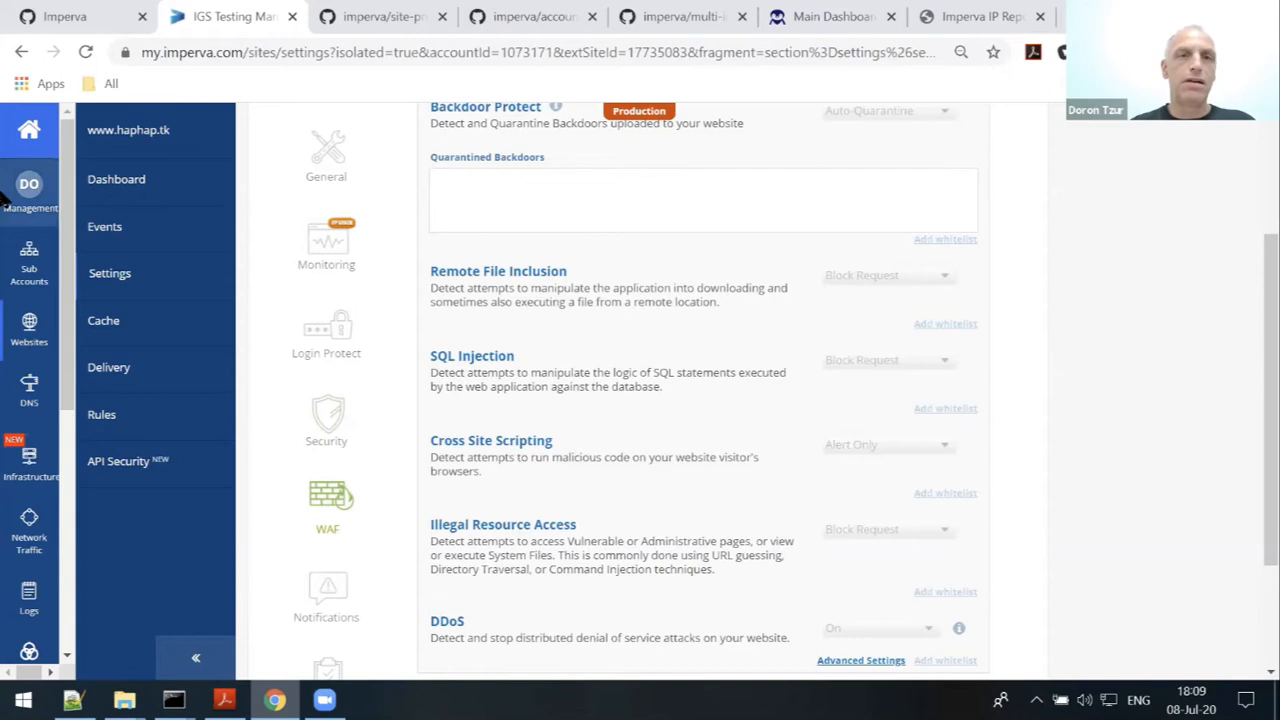
{"action": "scroll", "coordinate": [514, 420], "scroll_direction": "up", "scroll_amount": 2}
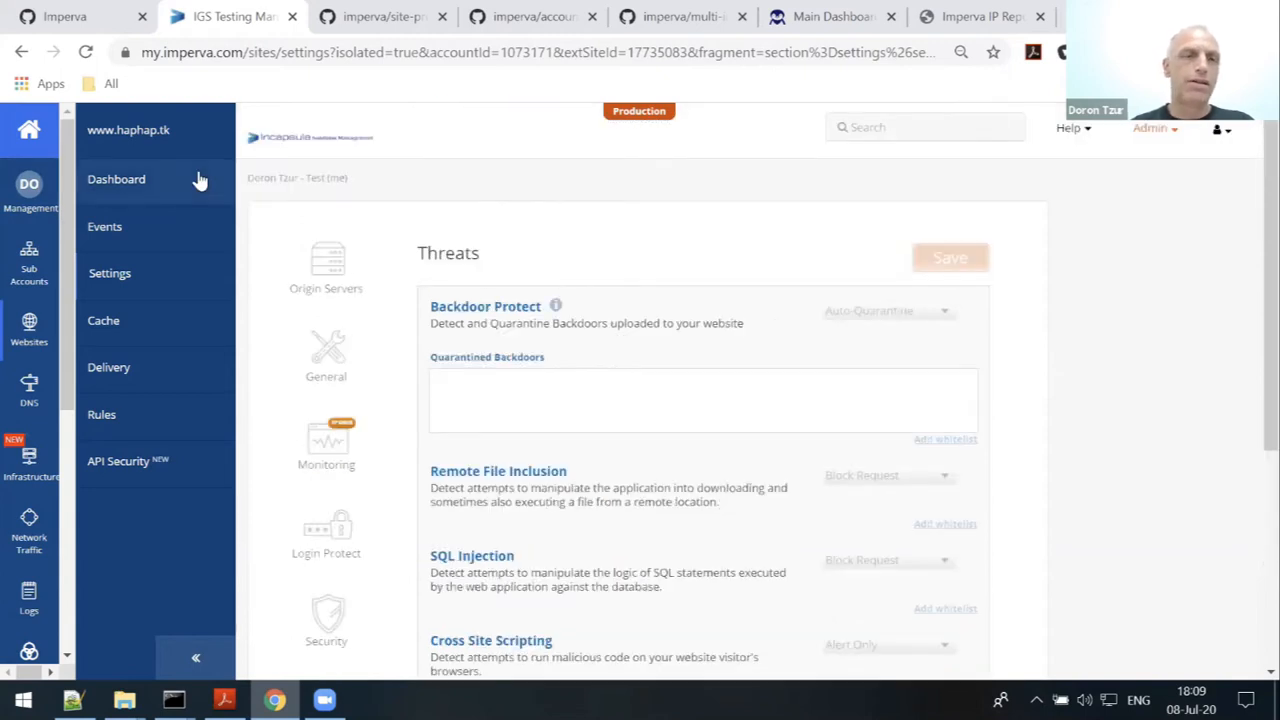
{"action": "left_click", "coordinate": [30, 268]}
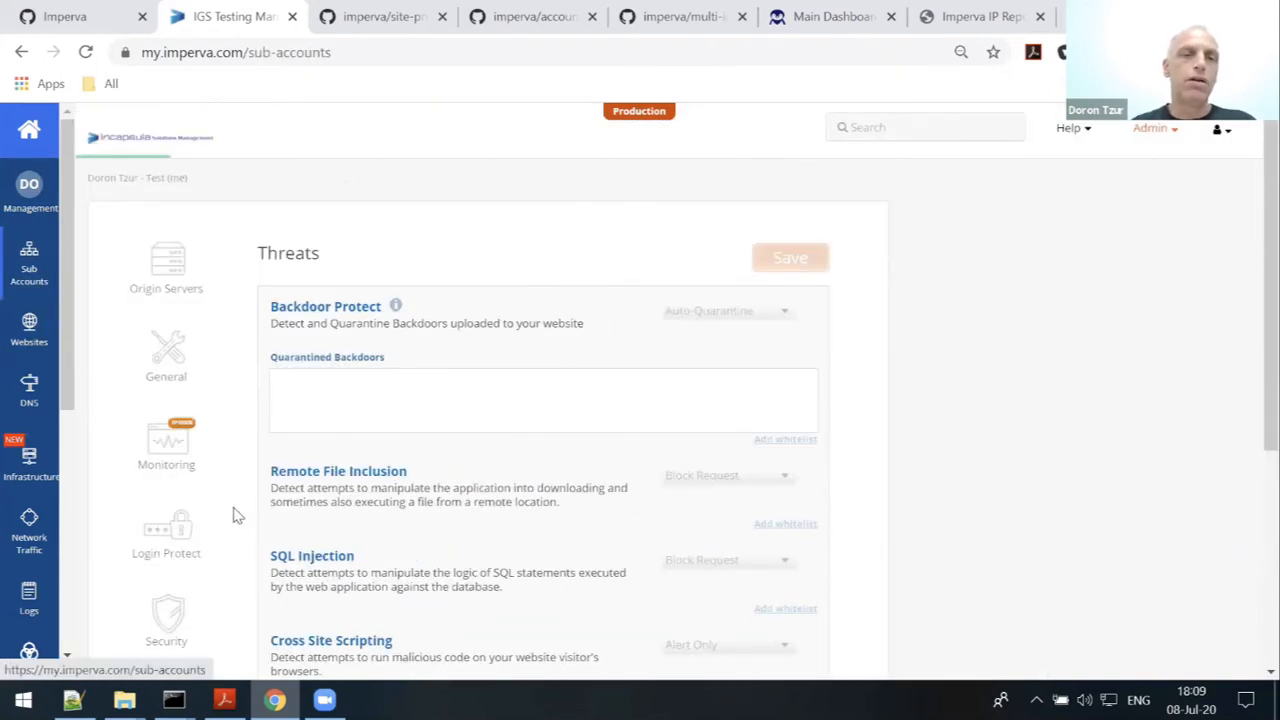
{"action": "left_click", "coordinate": [130, 344]}
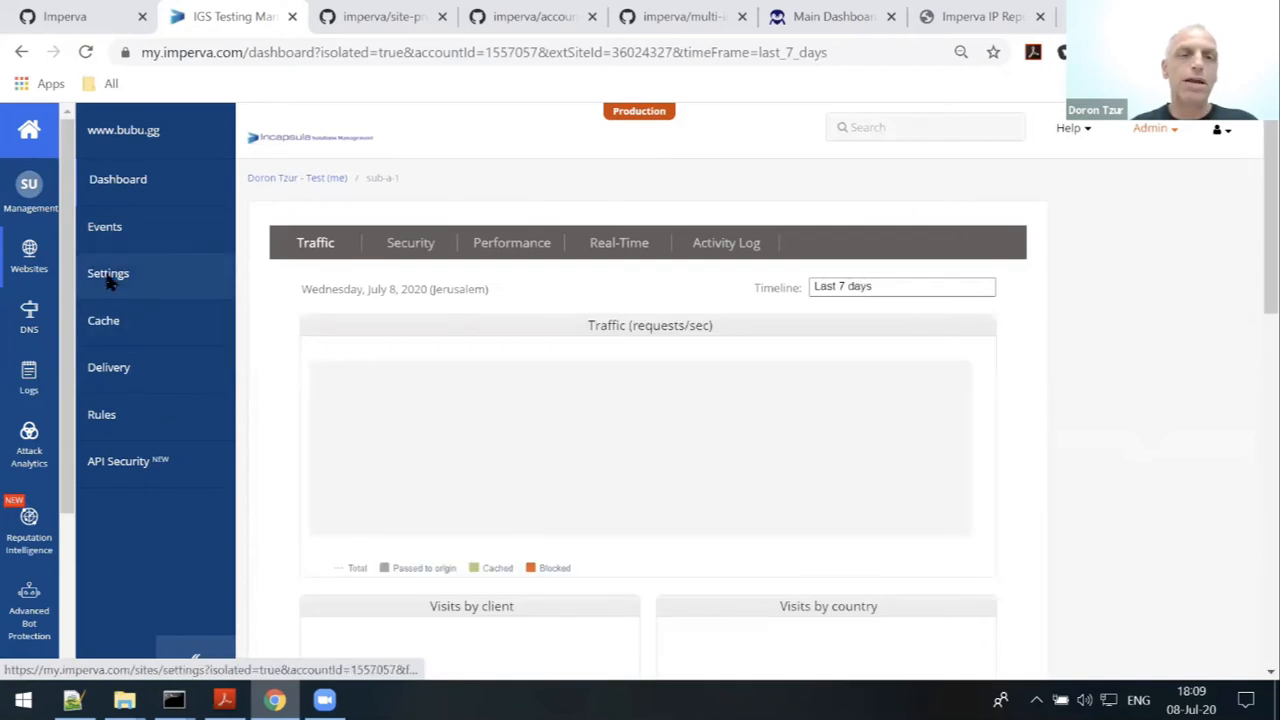
{"action": "left_click", "coordinate": [108, 278]}
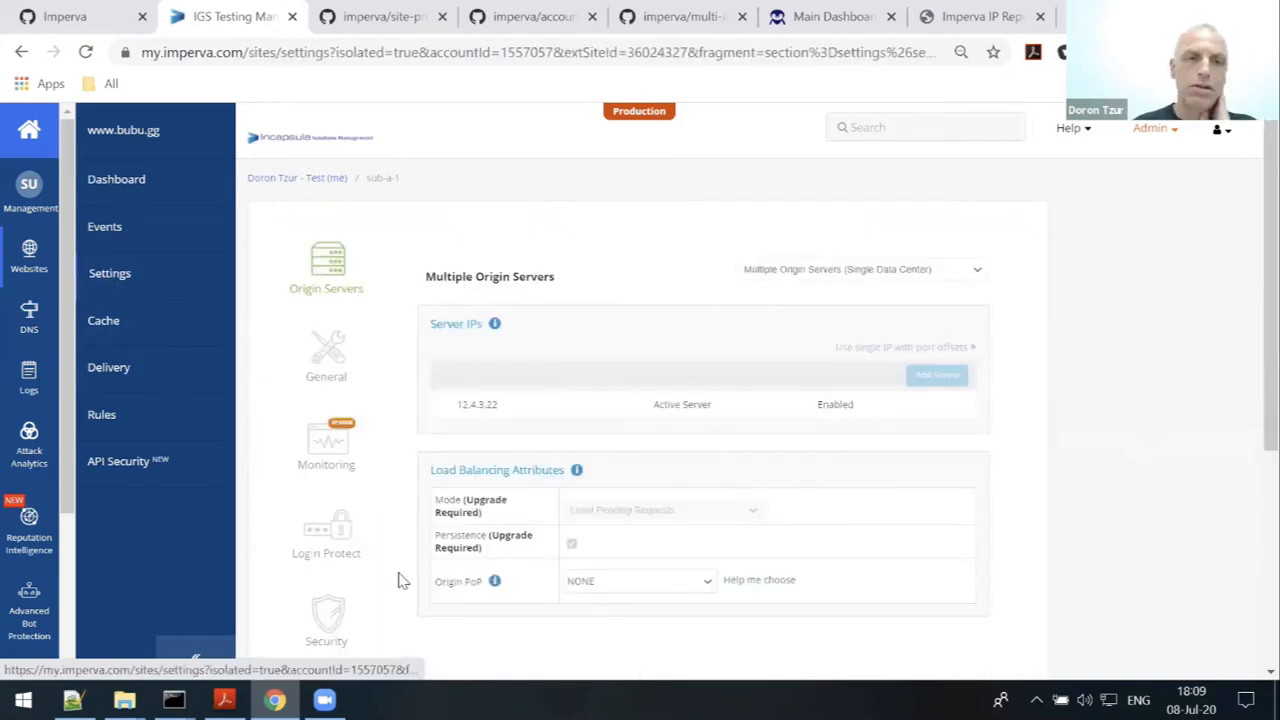
{"action": "scroll", "coordinate": [414, 570], "scroll_direction": "down", "scroll_amount": 1}
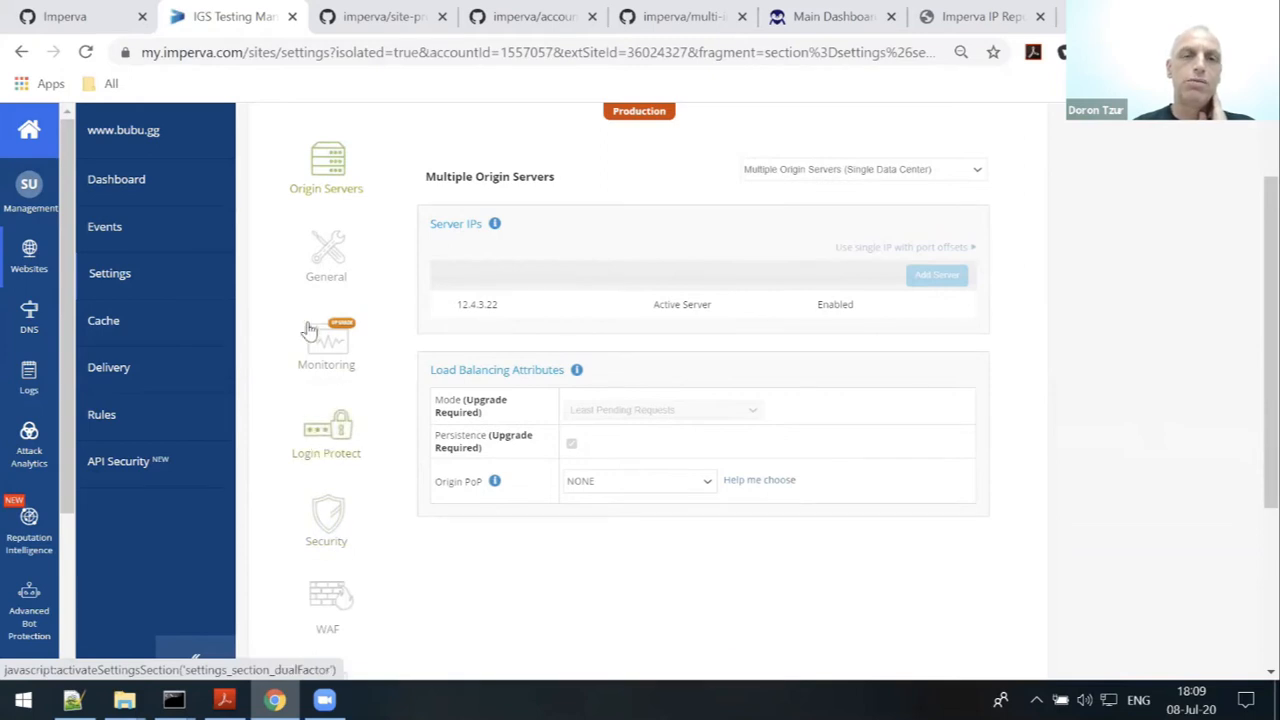
{"action": "scroll", "coordinate": [330, 550], "scroll_direction": "down", "scroll_amount": 1}
{"action": "left_click", "coordinate": [335, 505]}
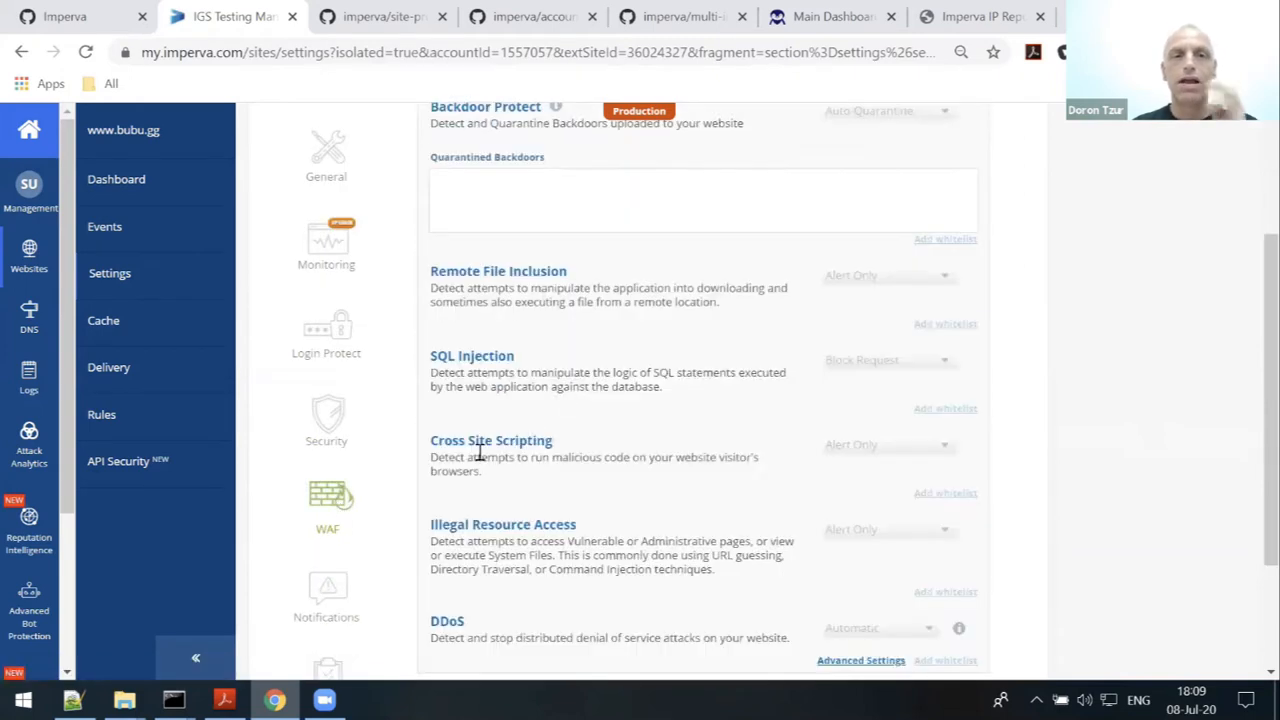
{"action": "left_click", "coordinate": [358, 462]}
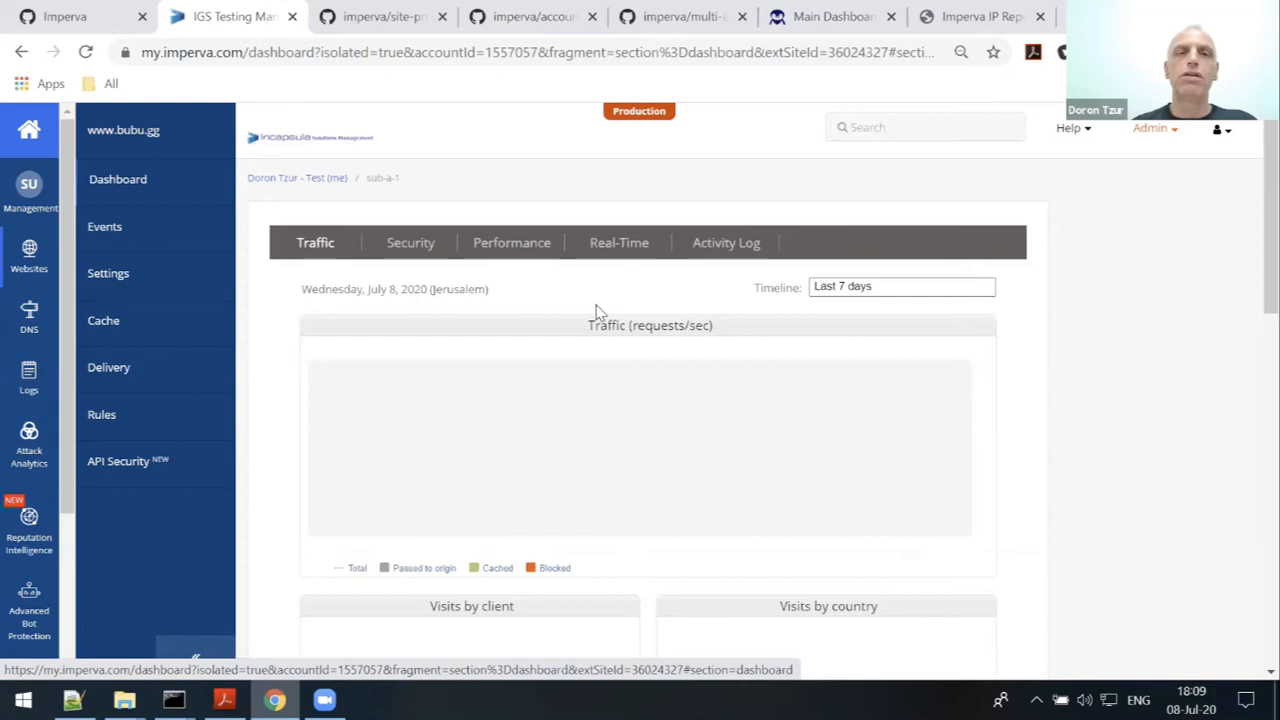
{"action": "key", "text": "ctrl+Tab"}
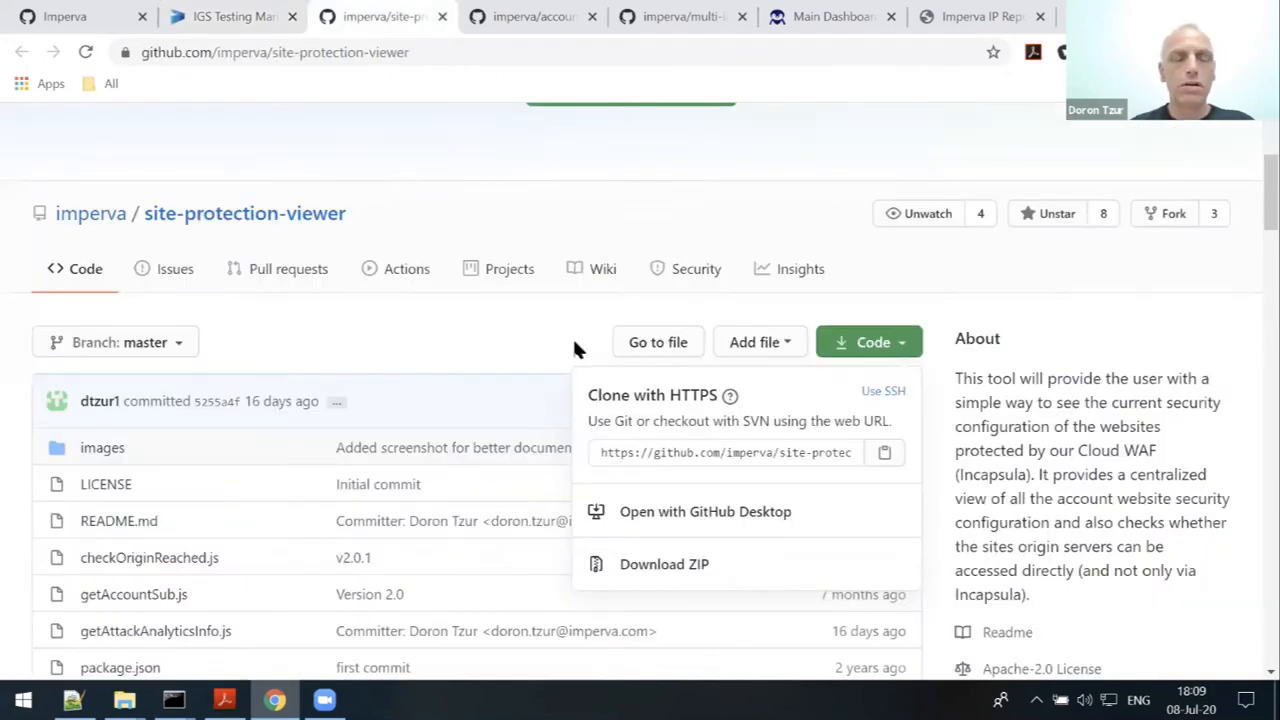
{"action": "left_click", "coordinate": [519, 30]}
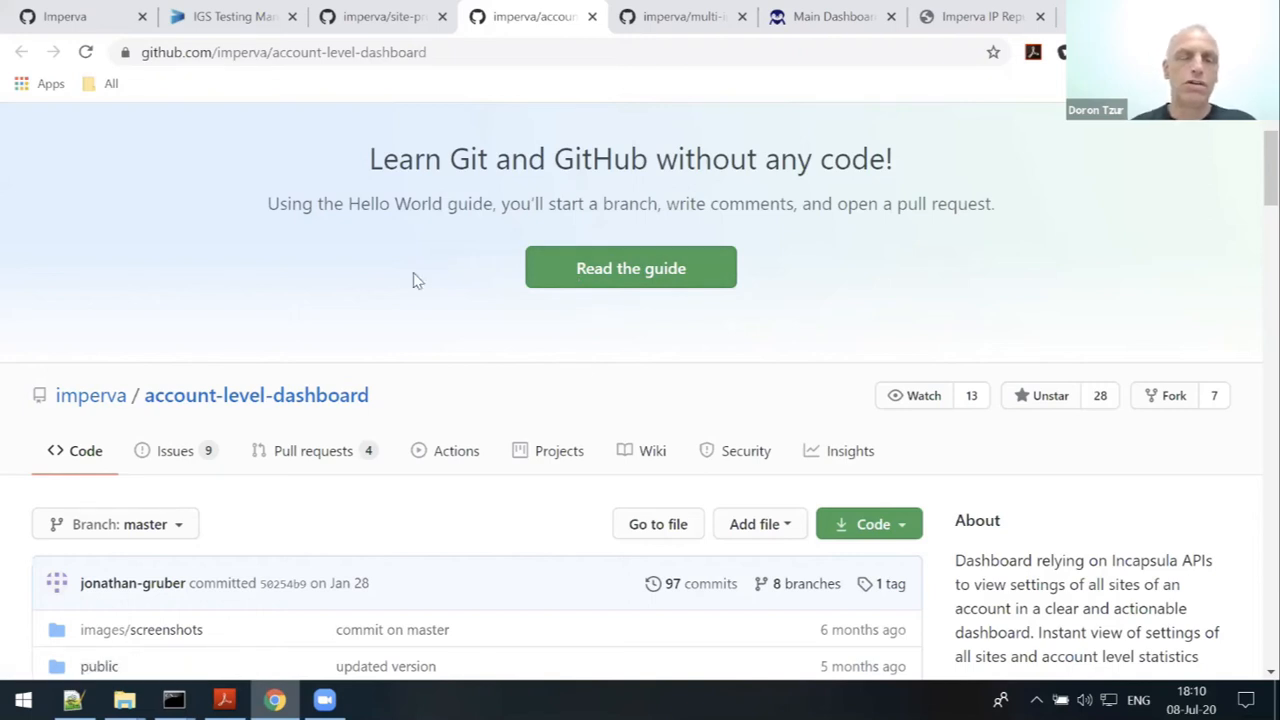
{"action": "left_click", "coordinate": [251, 24]}
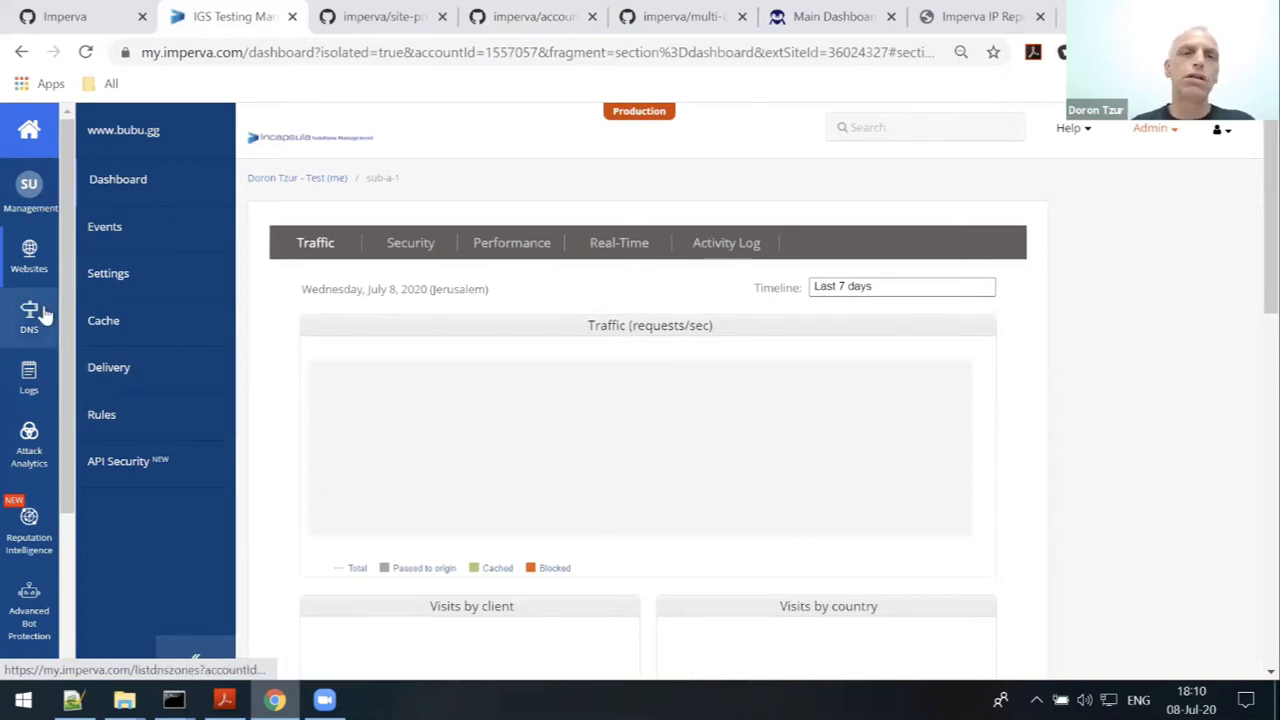
- Return from sub-a-1 to the main account's settings and open its Users list
{"action": "left_click", "coordinate": [30, 188]}
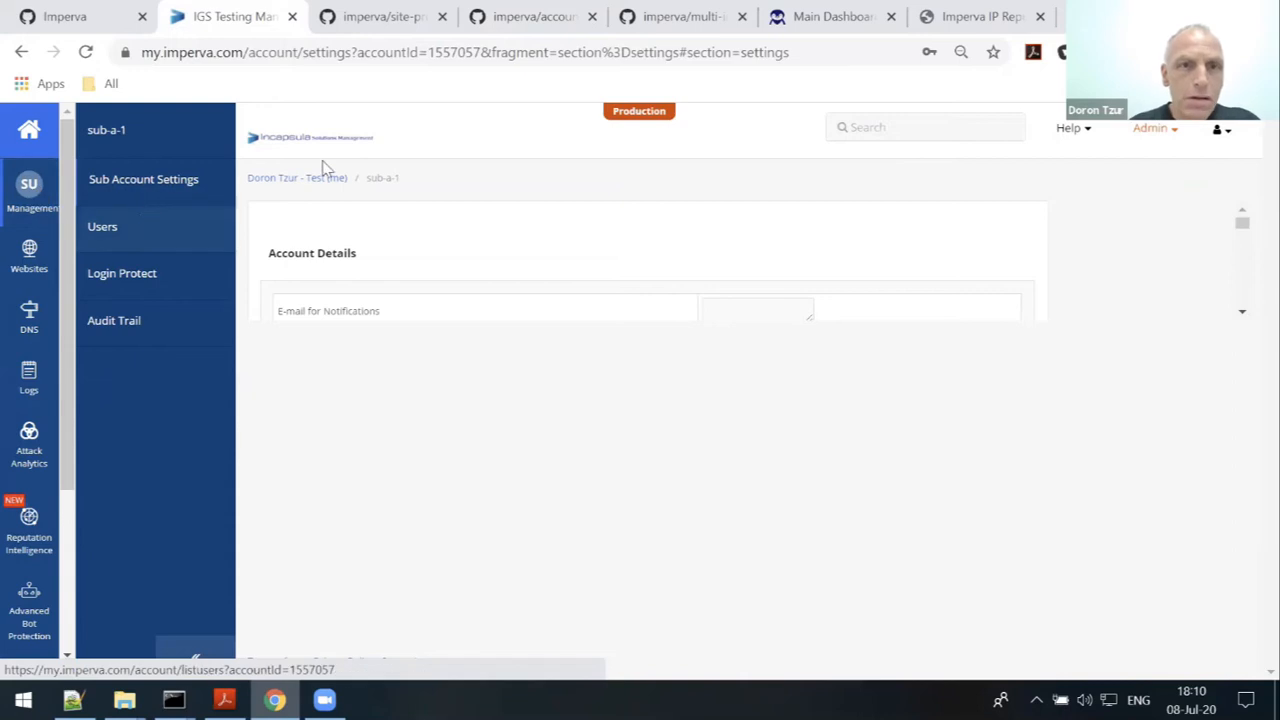
{"action": "left_click", "coordinate": [305, 188]}
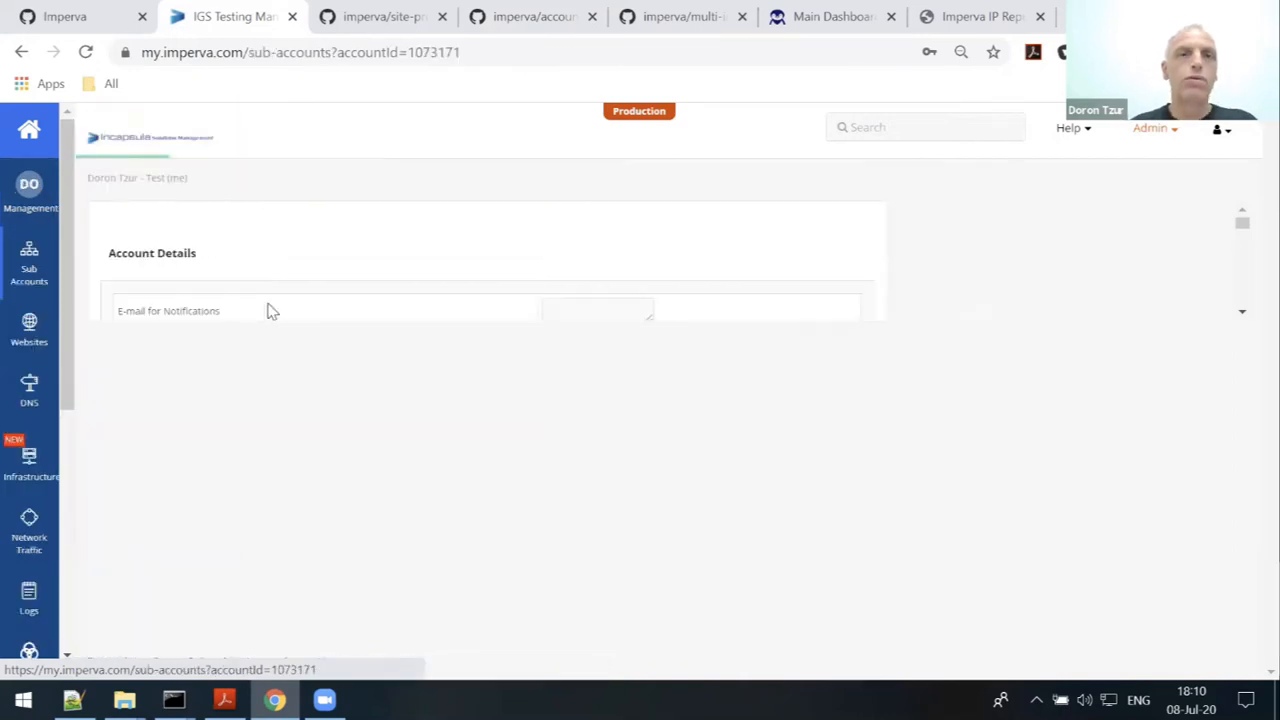
{"action": "left_click", "coordinate": [30, 195]}
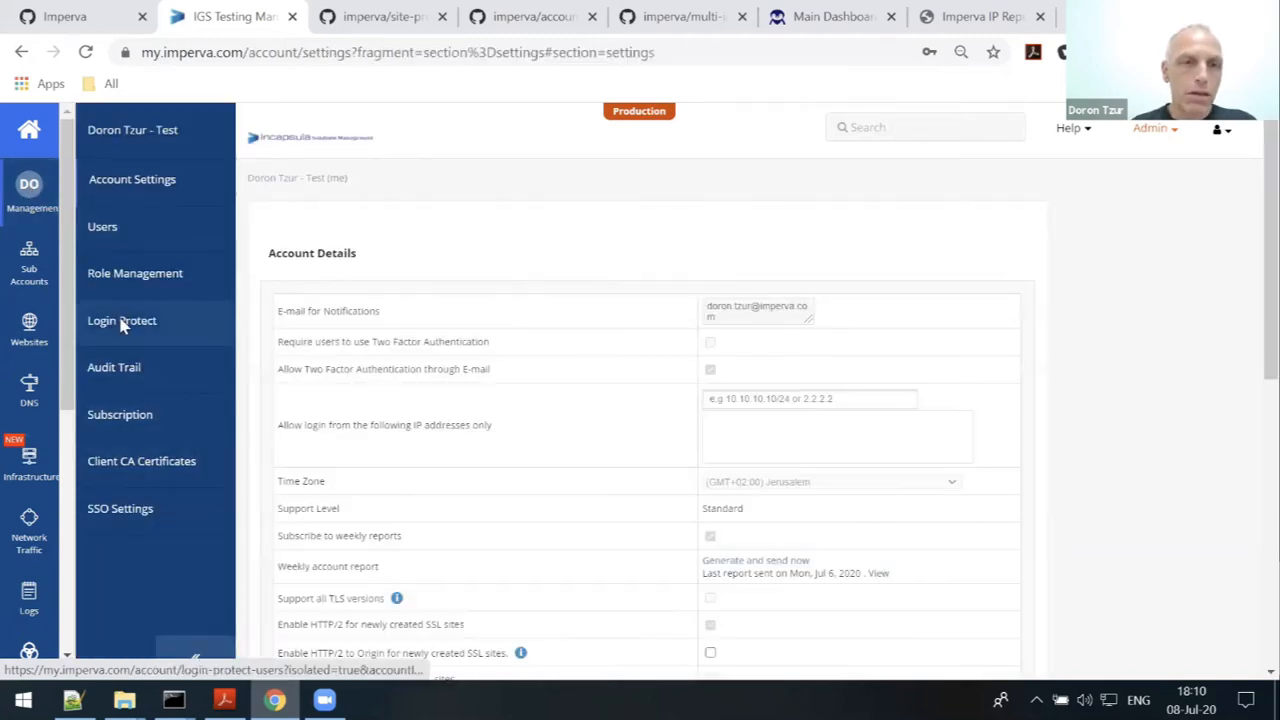
{"action": "left_click", "coordinate": [110, 230]}
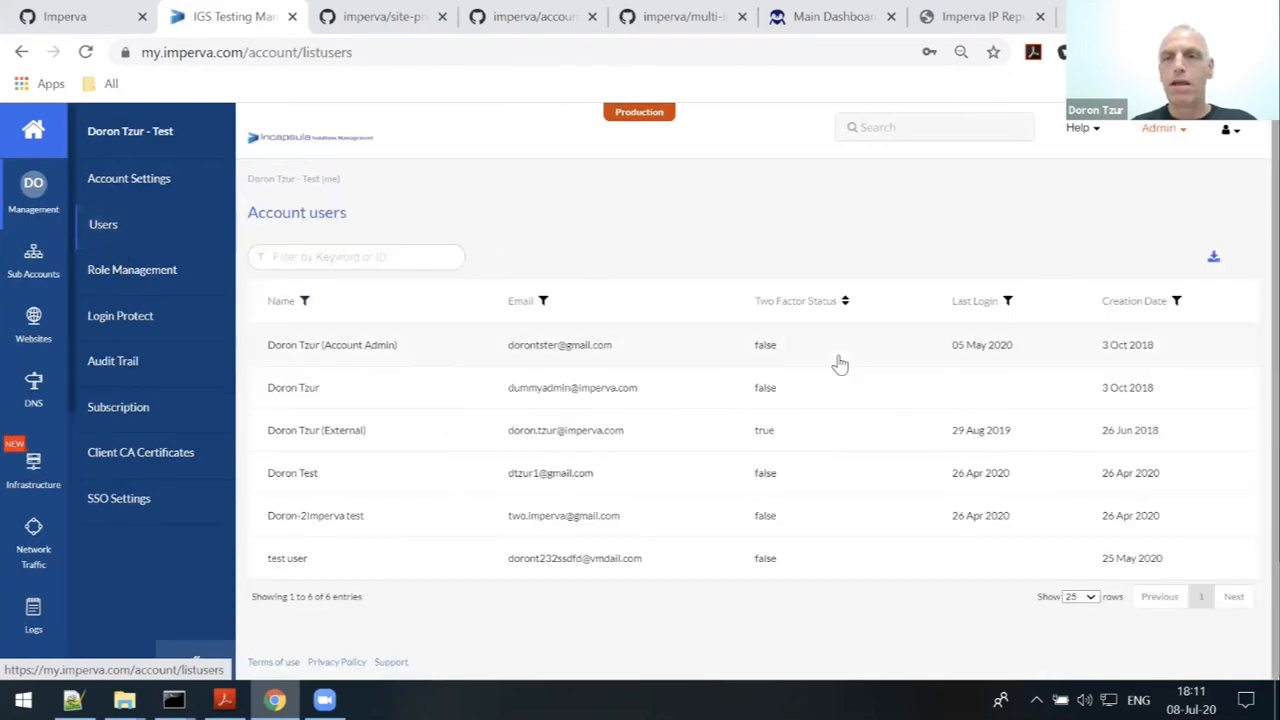
- Turn on Admin edit mode and open the test user's settings panel
{"action": "left_click", "coordinate": [1178, 132]}
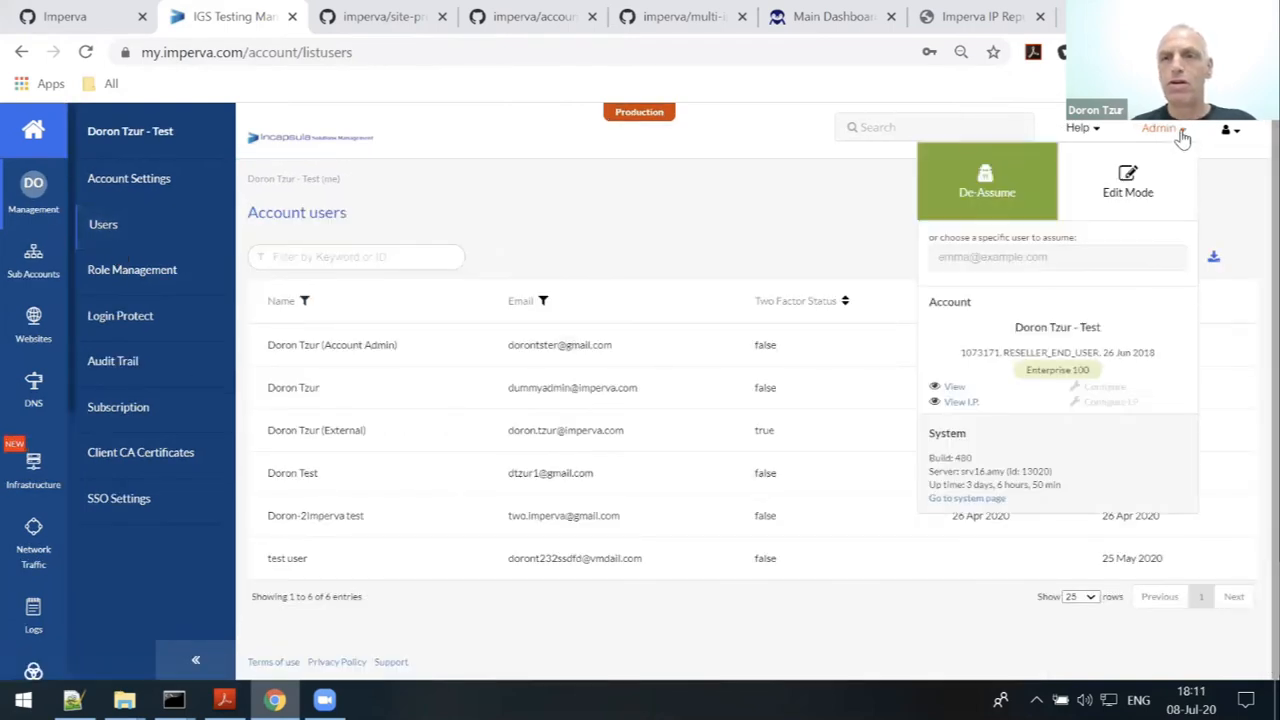
{"action": "left_click", "coordinate": [1138, 185]}
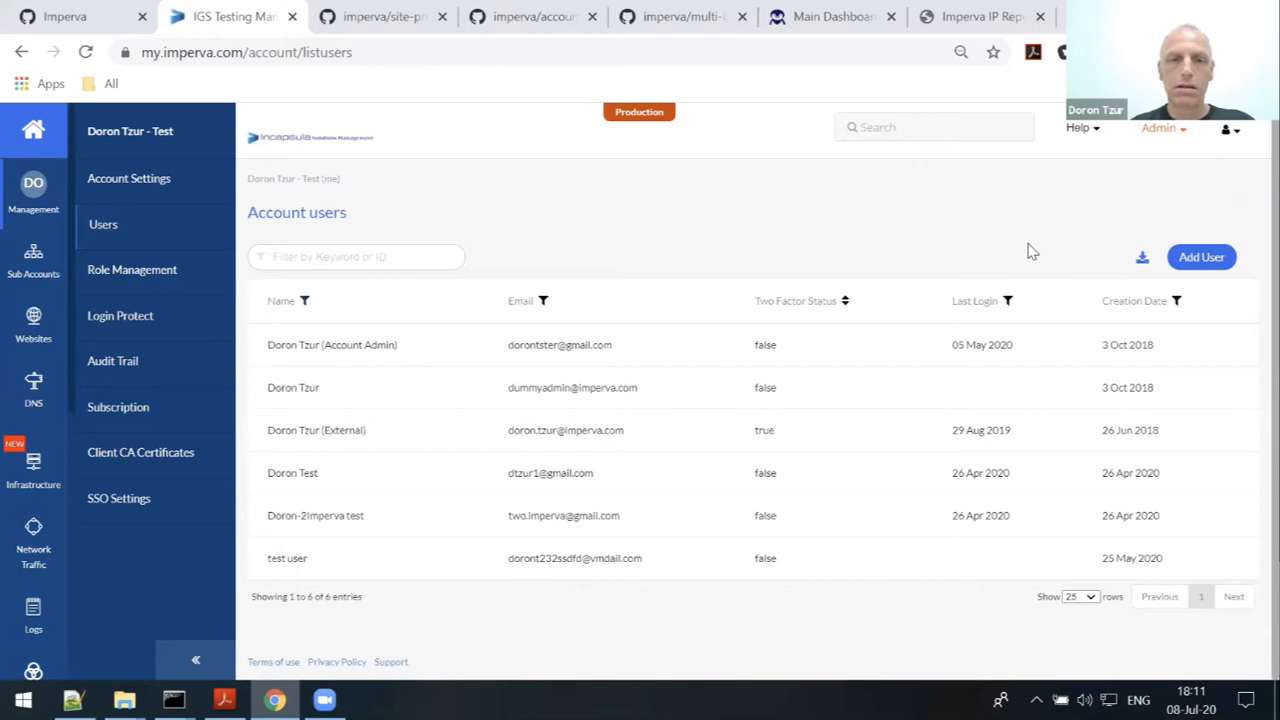
{"action": "left_click", "coordinate": [320, 571]}
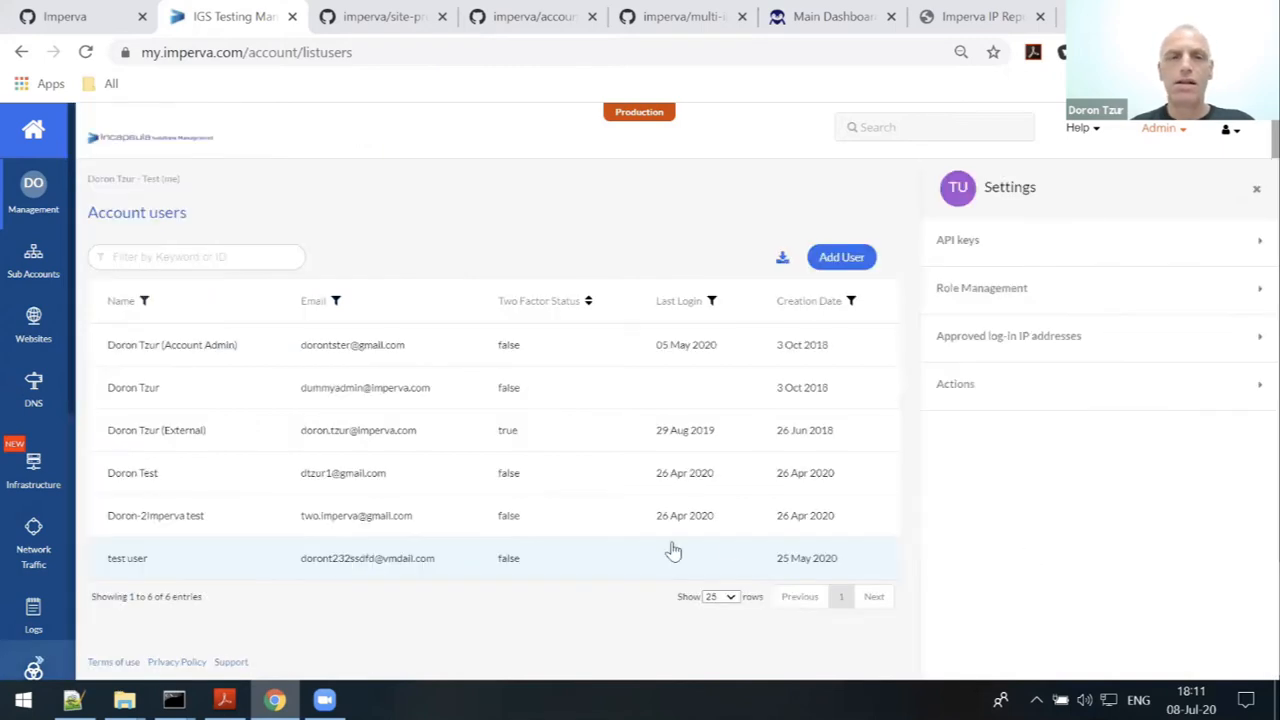
- Add and save an API key named 'webiner' for the test user, then select its generated API ID and key
{"action": "left_click", "coordinate": [1256, 248]}
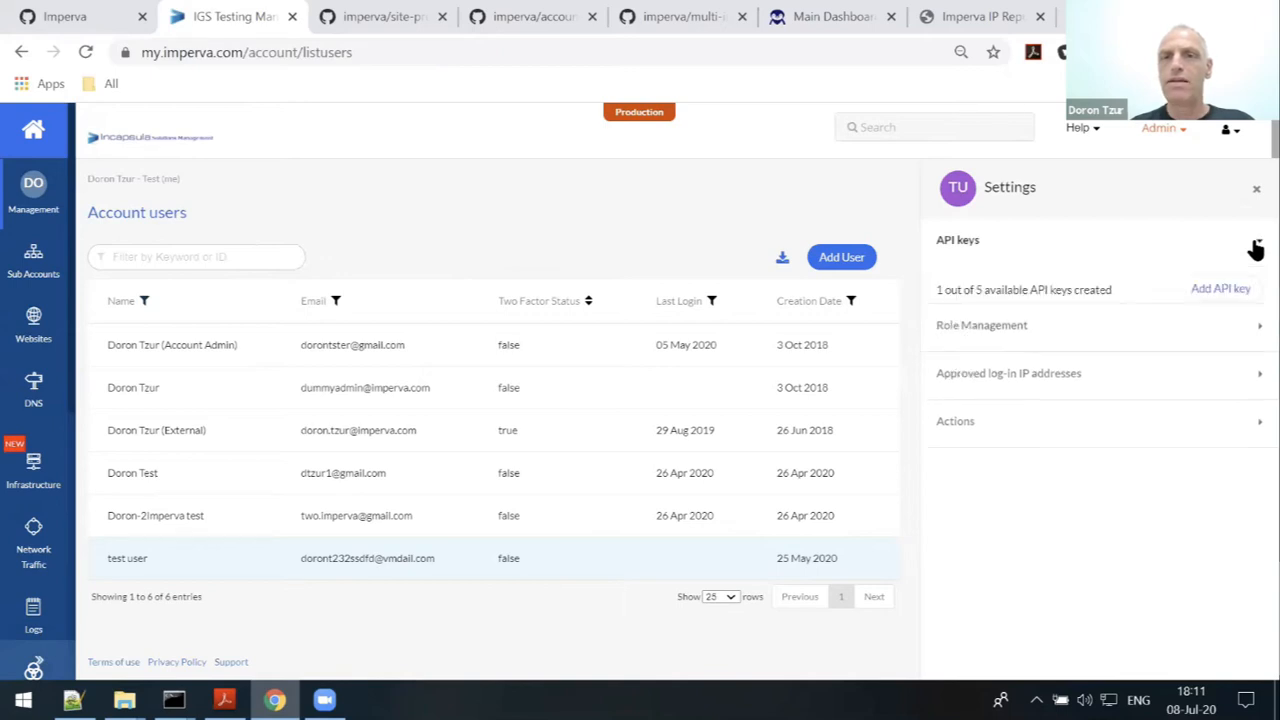
{"action": "left_click", "coordinate": [1221, 289]}
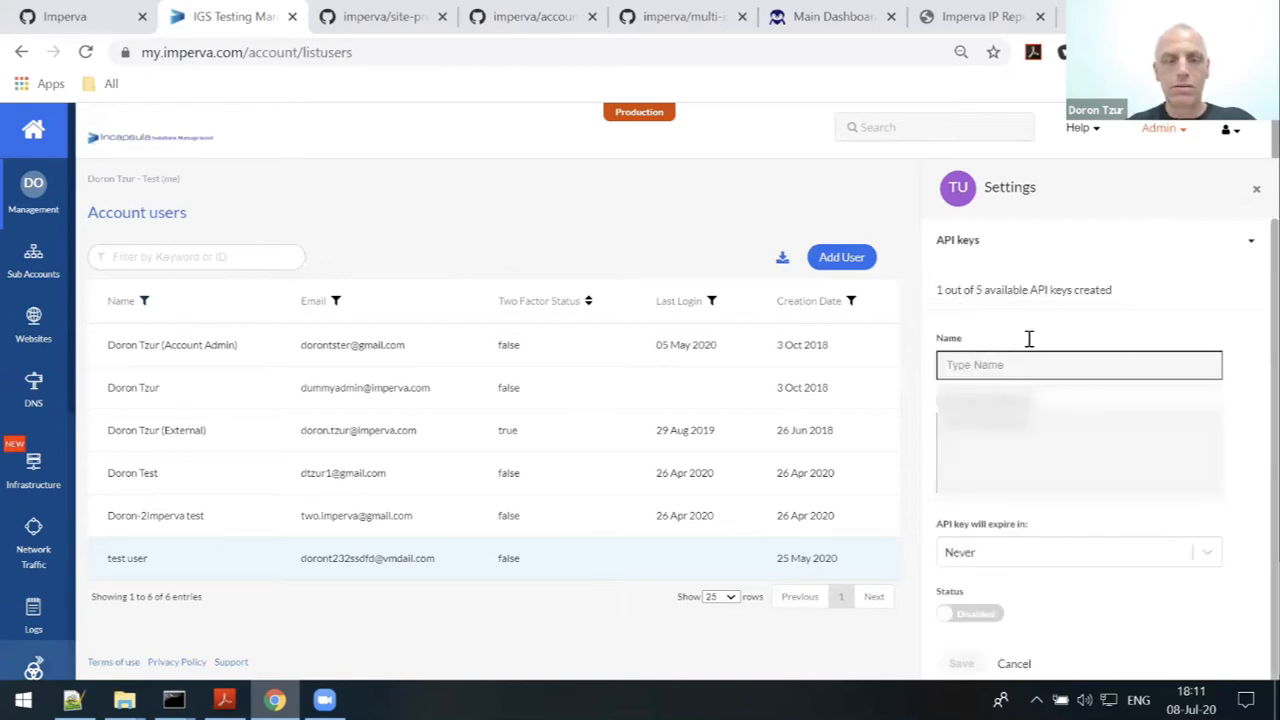
{"action": "left_click", "coordinate": [1034, 366]}
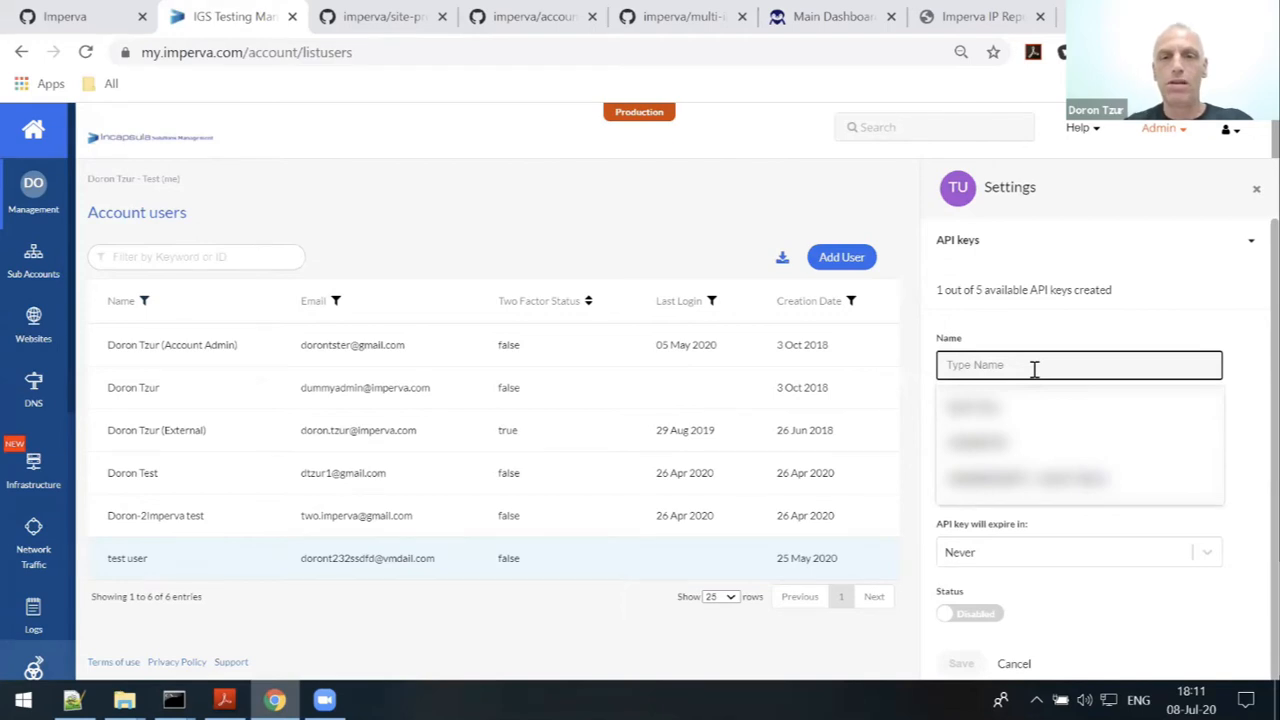
{"action": "type", "text": "webiner"}
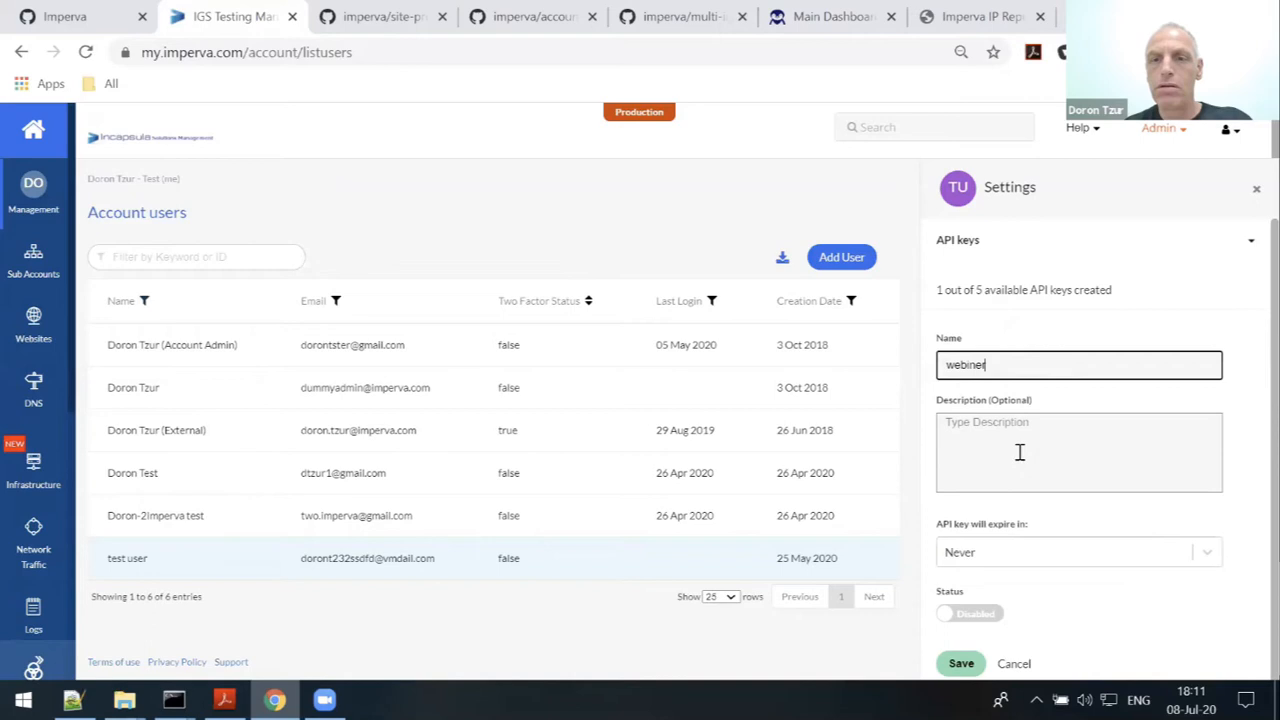
{"action": "scroll", "coordinate": [1015, 460], "scroll_direction": "down", "scroll_amount": 1}
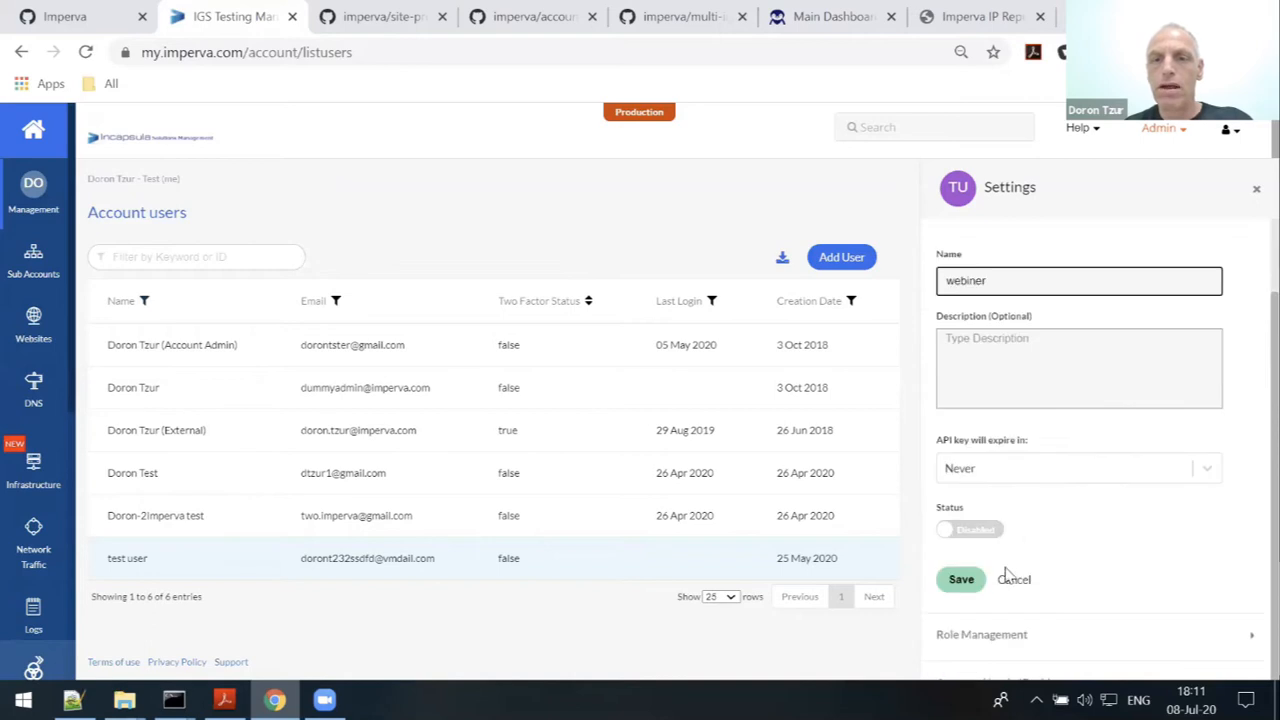
{"action": "left_click", "coordinate": [955, 582]}
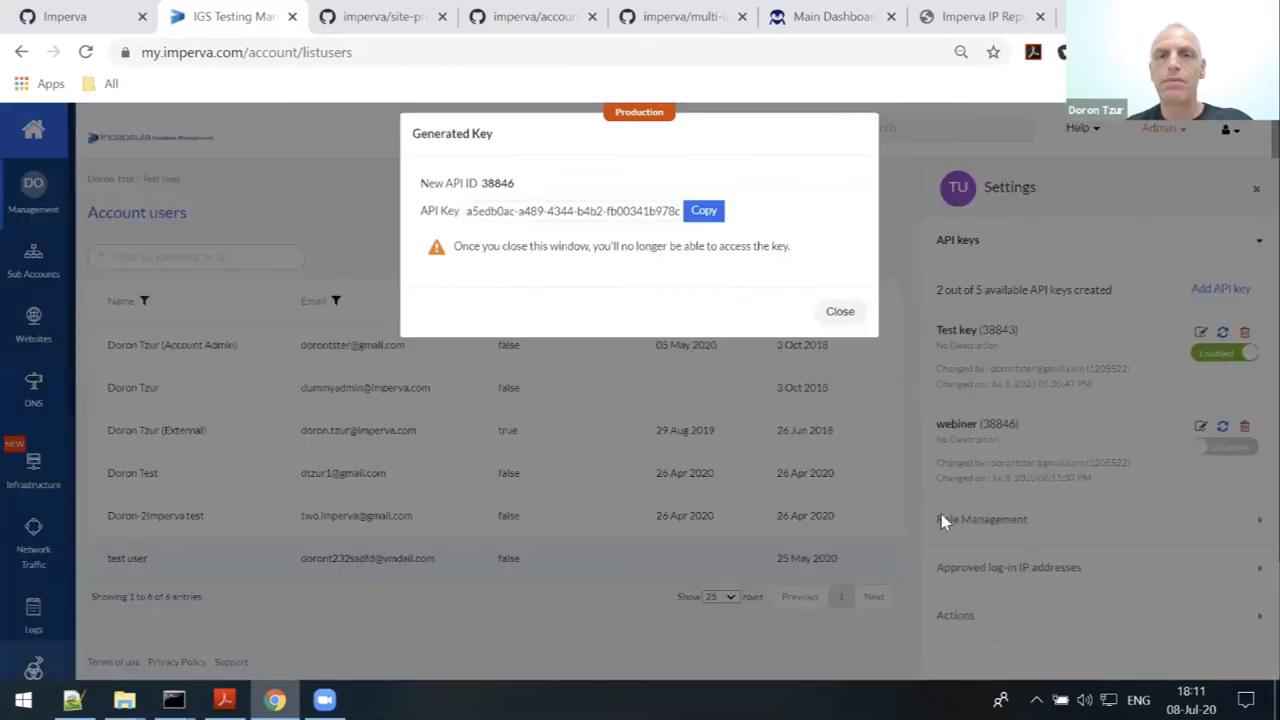
{"action": "left_click_drag", "start_coordinate": [484, 199], "coordinate": [518, 200]}
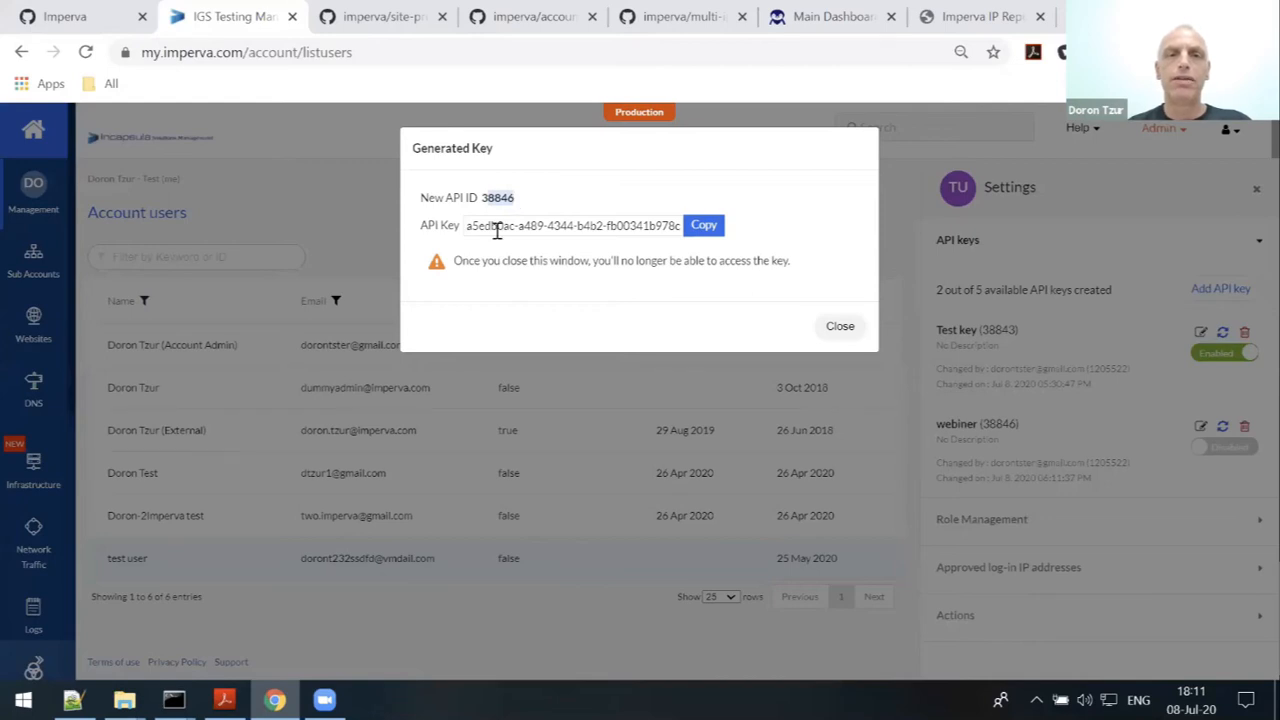
{"action": "double_click", "coordinate": [497, 231]}
{"action": "left_click", "coordinate": [539, 226]}
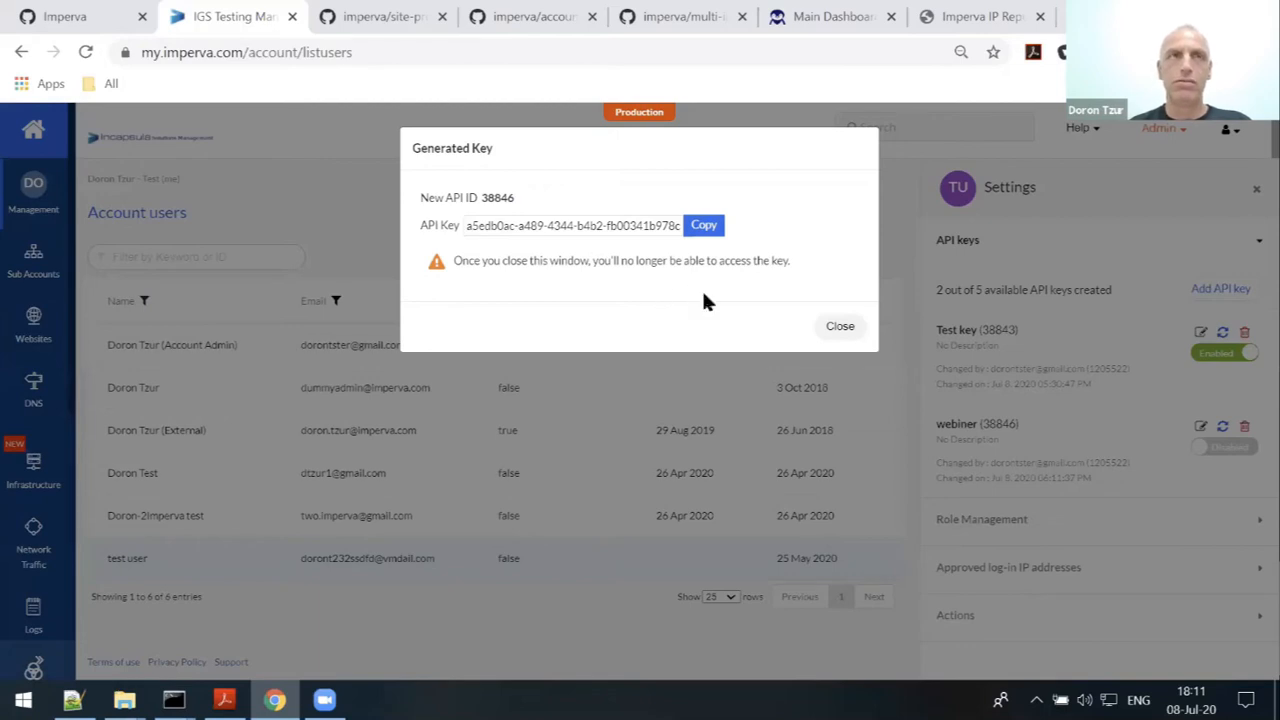
- Dismiss the generated key dialog, enable the webiner API key and disable the Test key
{"action": "left_click", "coordinate": [841, 327]}
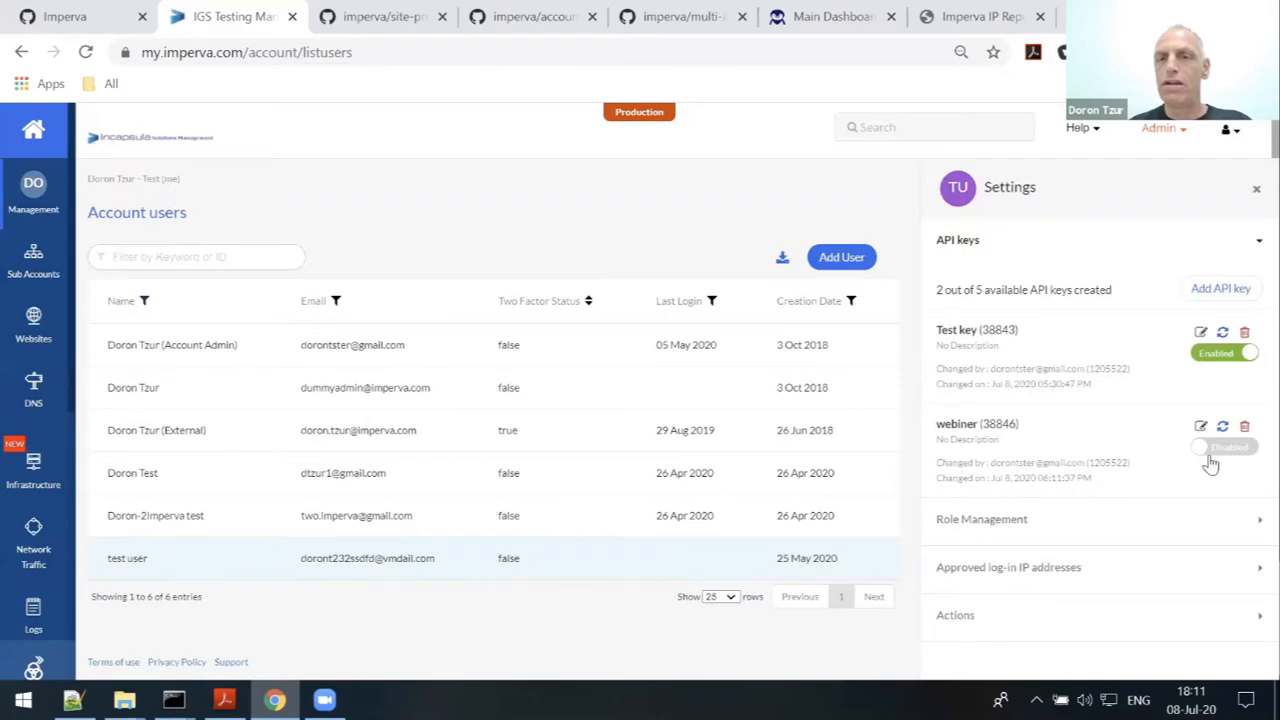
{"action": "left_click", "coordinate": [1216, 456]}
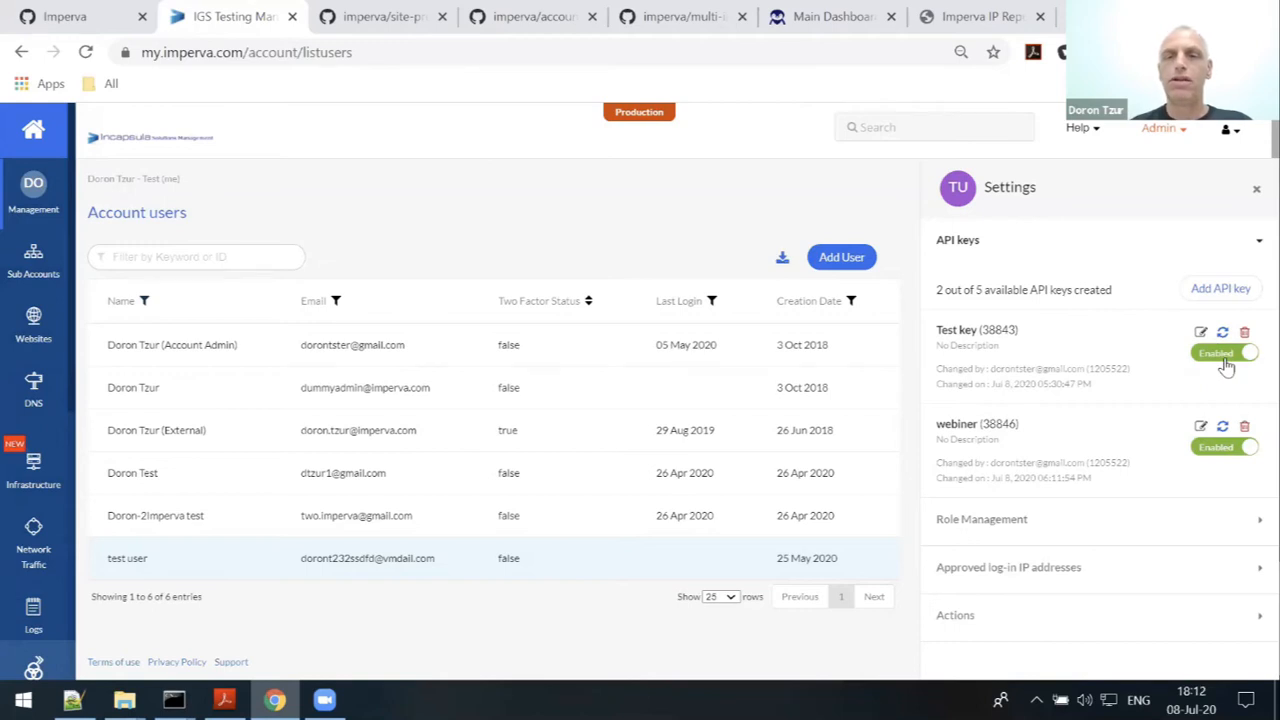
{"action": "left_click", "coordinate": [1225, 356]}
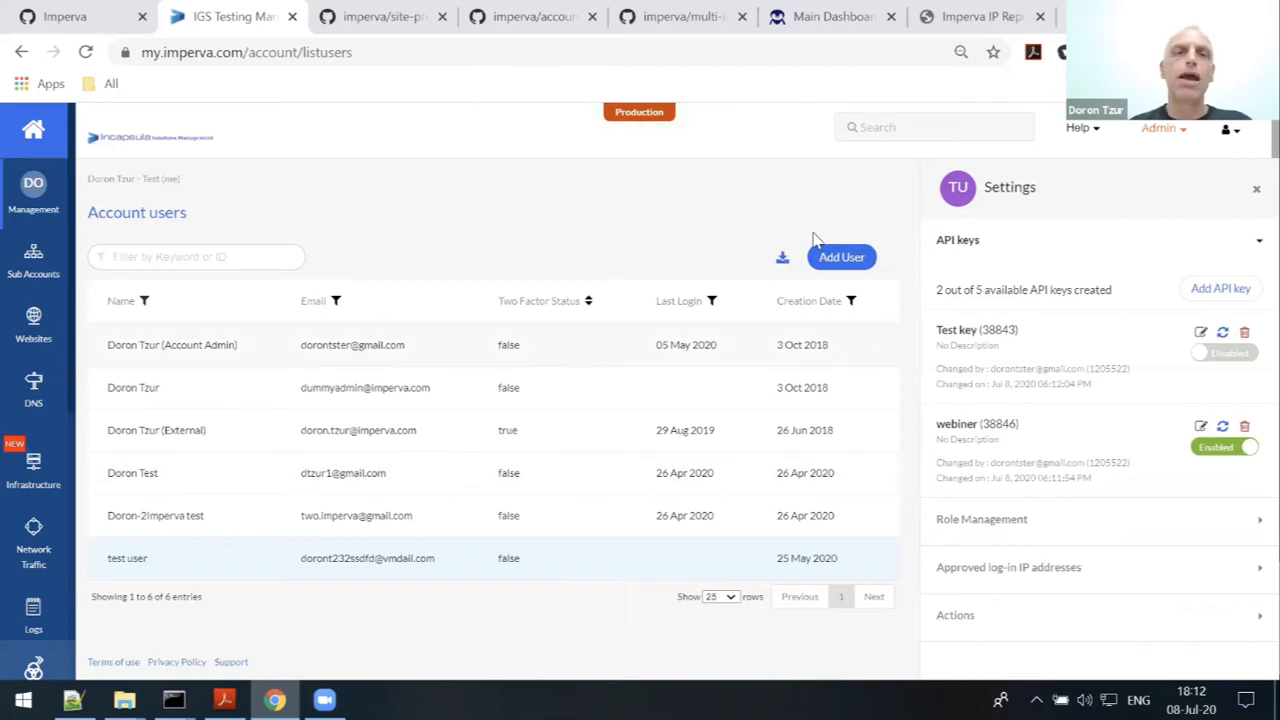
- On the imperva/site-protection-viewer repository page, read through the README's Usage and Configuration sections
{"action": "left_click", "coordinate": [387, 18]}
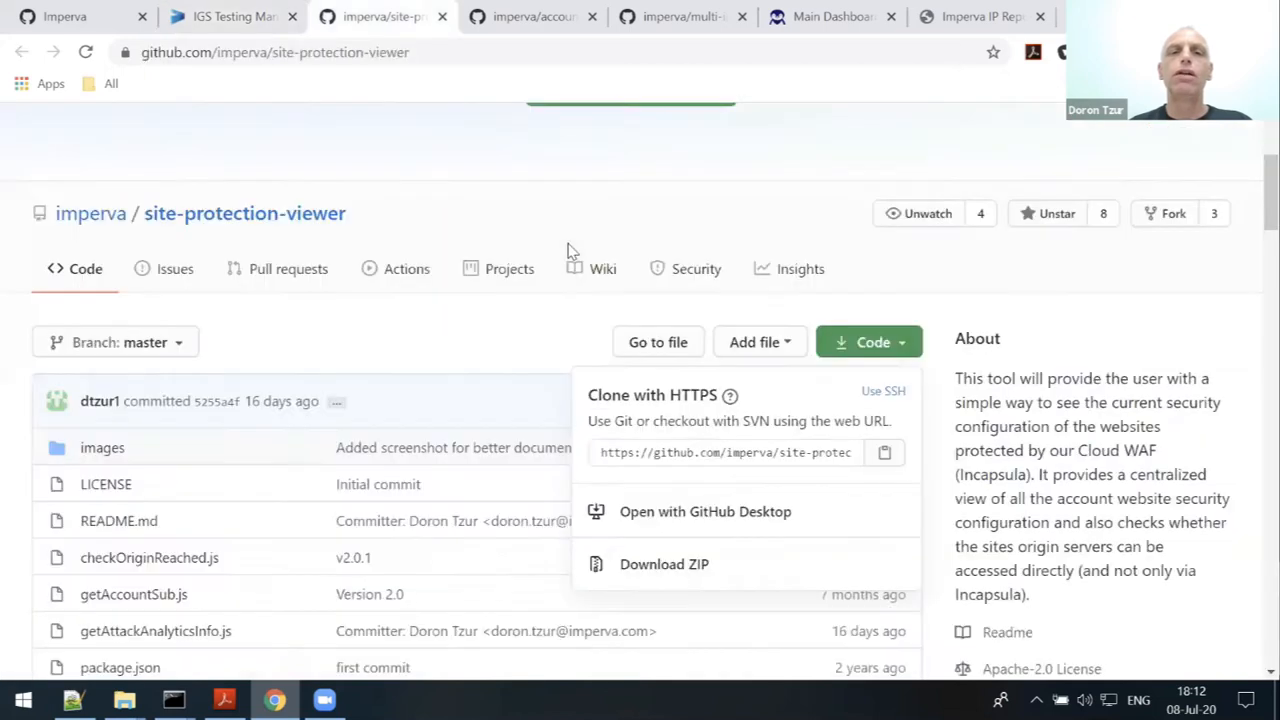
{"action": "left_click", "coordinate": [465, 512]}
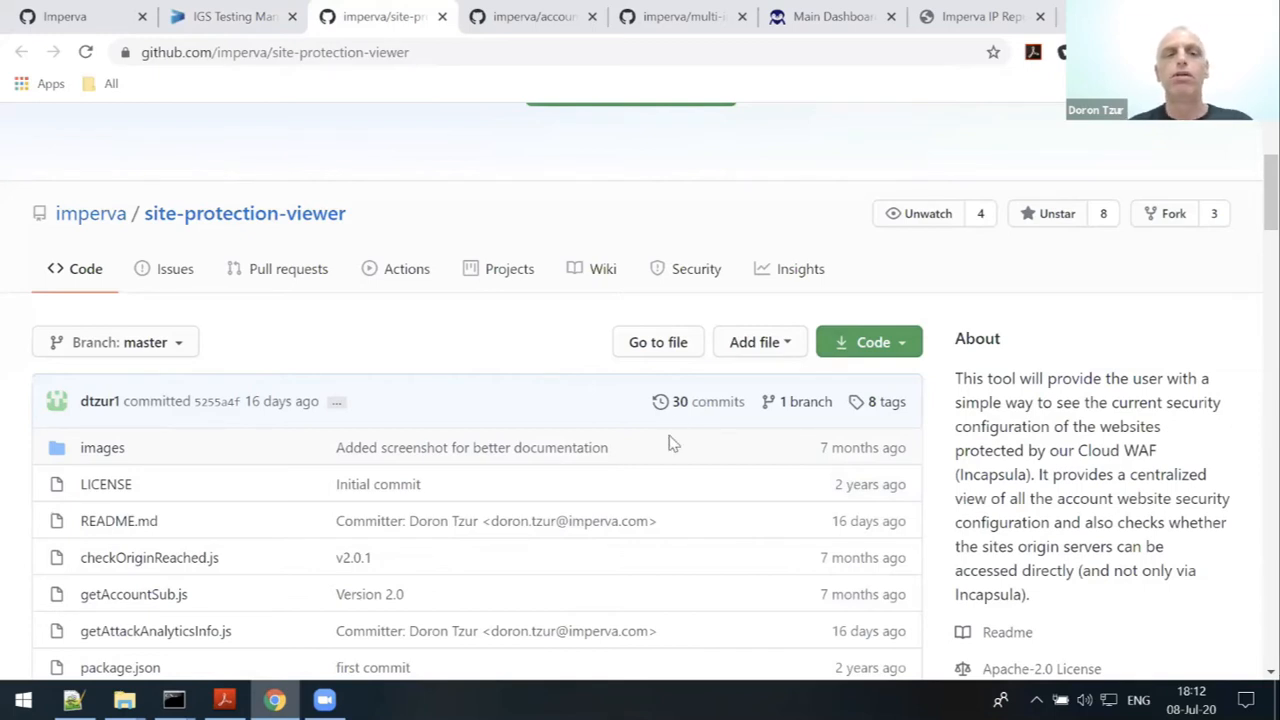
{"action": "scroll", "coordinate": [670, 430], "scroll_direction": "down", "scroll_amount": 1}
{"action": "scroll", "coordinate": [672, 446], "scroll_direction": "down", "scroll_amount": 2}
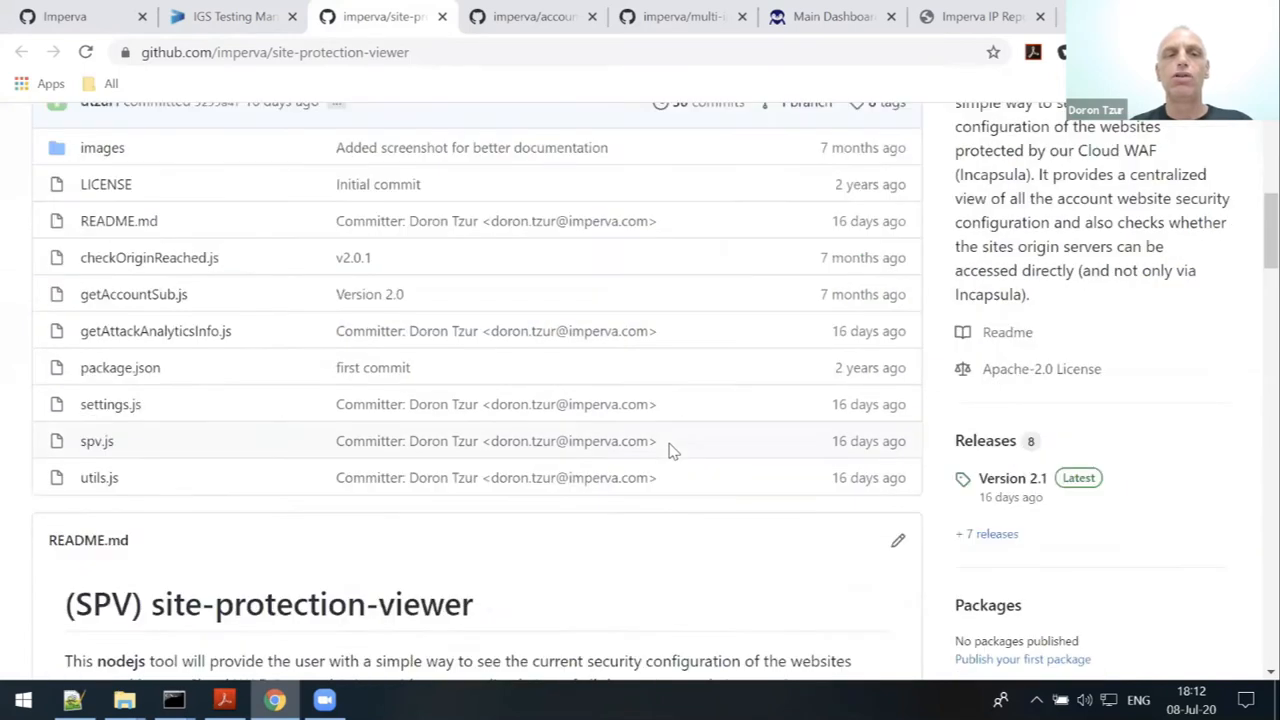
{"action": "scroll", "coordinate": [672, 449], "scroll_direction": "down", "scroll_amount": 3}
{"action": "scroll", "coordinate": [169, 289], "scroll_direction": "down", "scroll_amount": 3}
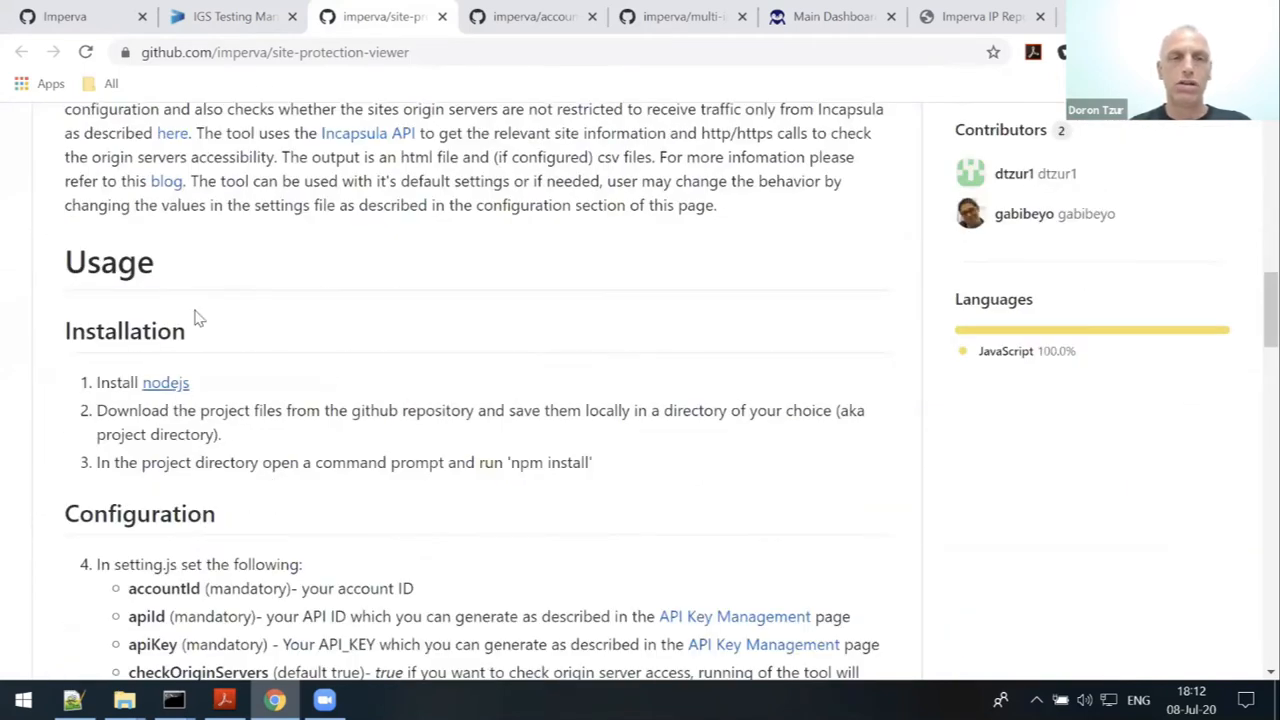
{"action": "scroll", "coordinate": [520, 420], "scroll_direction": "down", "scroll_amount": 2}
{"action": "scroll", "coordinate": [534, 394], "scroll_direction": "up", "scroll_amount": 4}
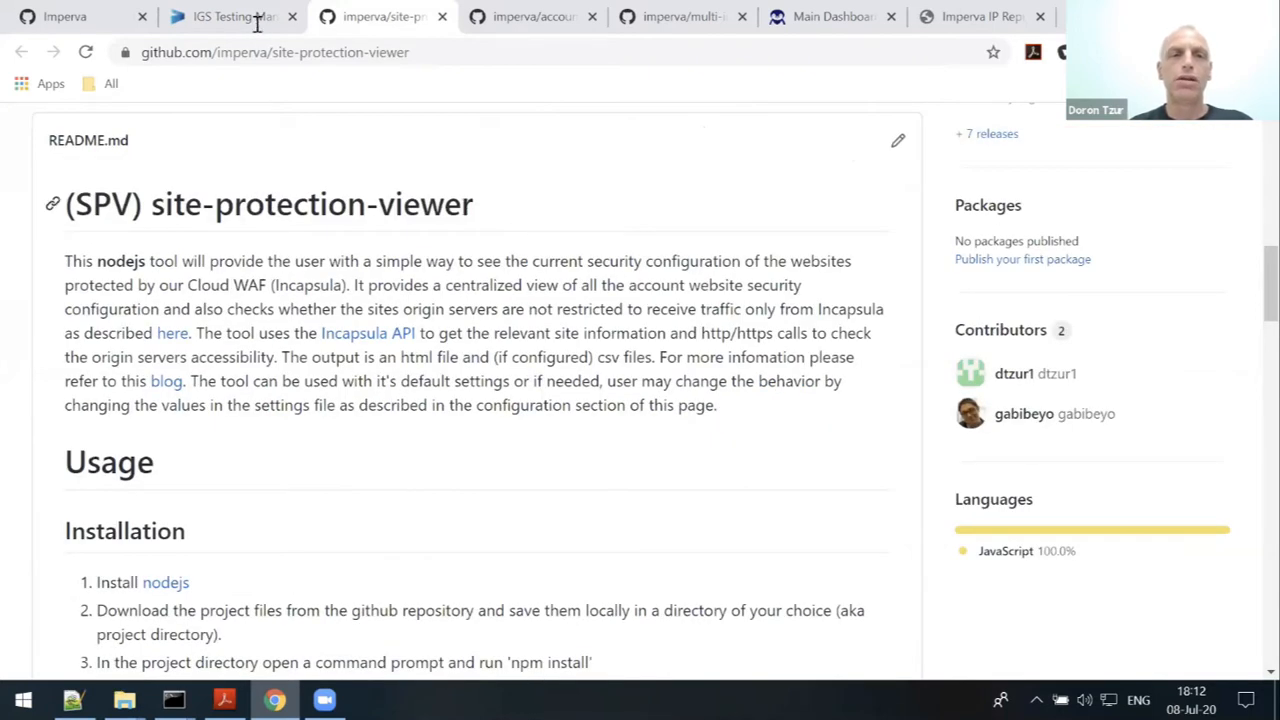
{"action": "scroll", "coordinate": [513, 501], "scroll_direction": "up", "scroll_amount": 3}
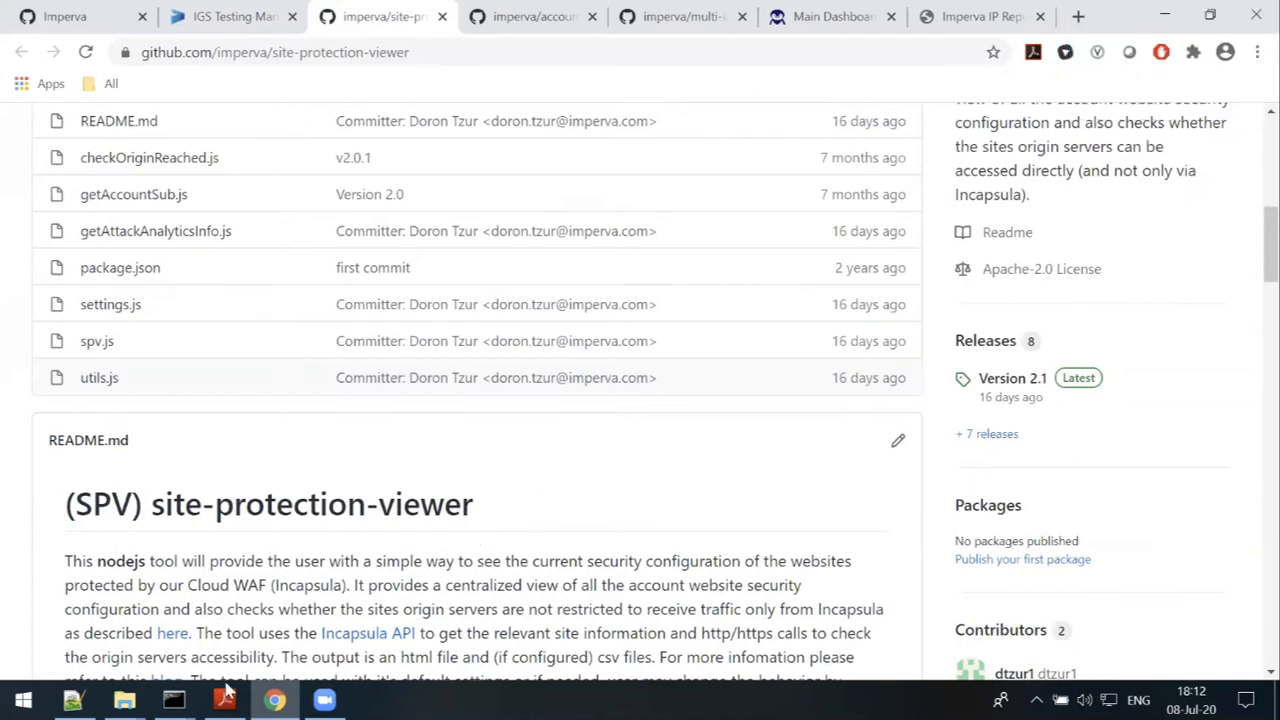
{"action": "mouse_move", "coordinate": [180, 698]}
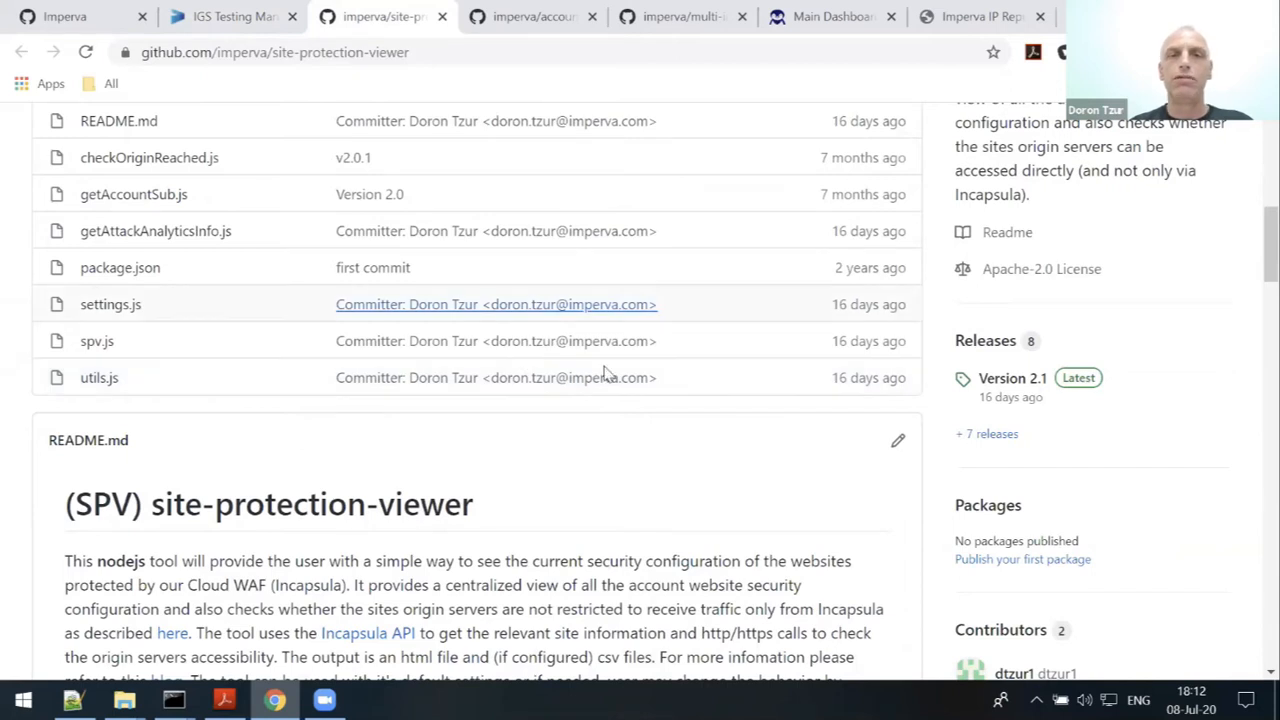
{"action": "scroll", "coordinate": [600, 365], "scroll_direction": "up", "scroll_amount": 2}
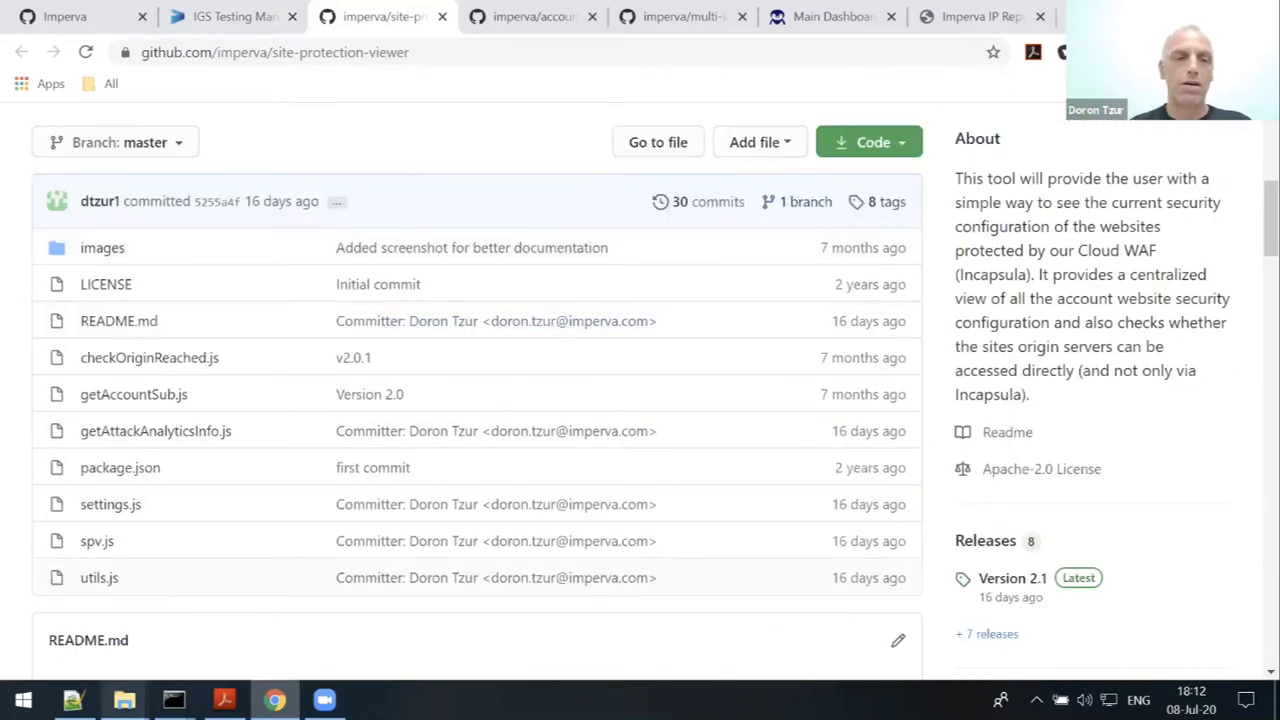
- Run 'node spv' in the site-protection-viewer-master command window to produce the HTML and CSV reports
{"action": "mouse_move", "coordinate": [124, 700]}
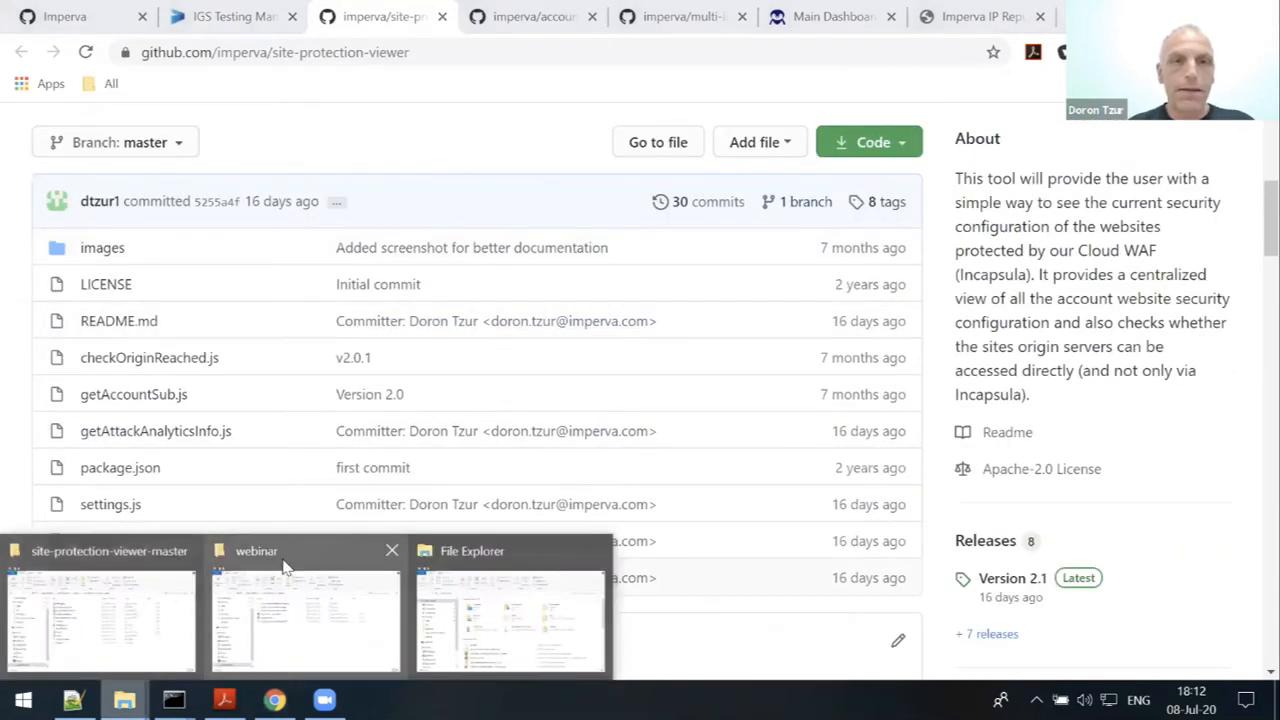
{"action": "left_click", "coordinate": [283, 563]}
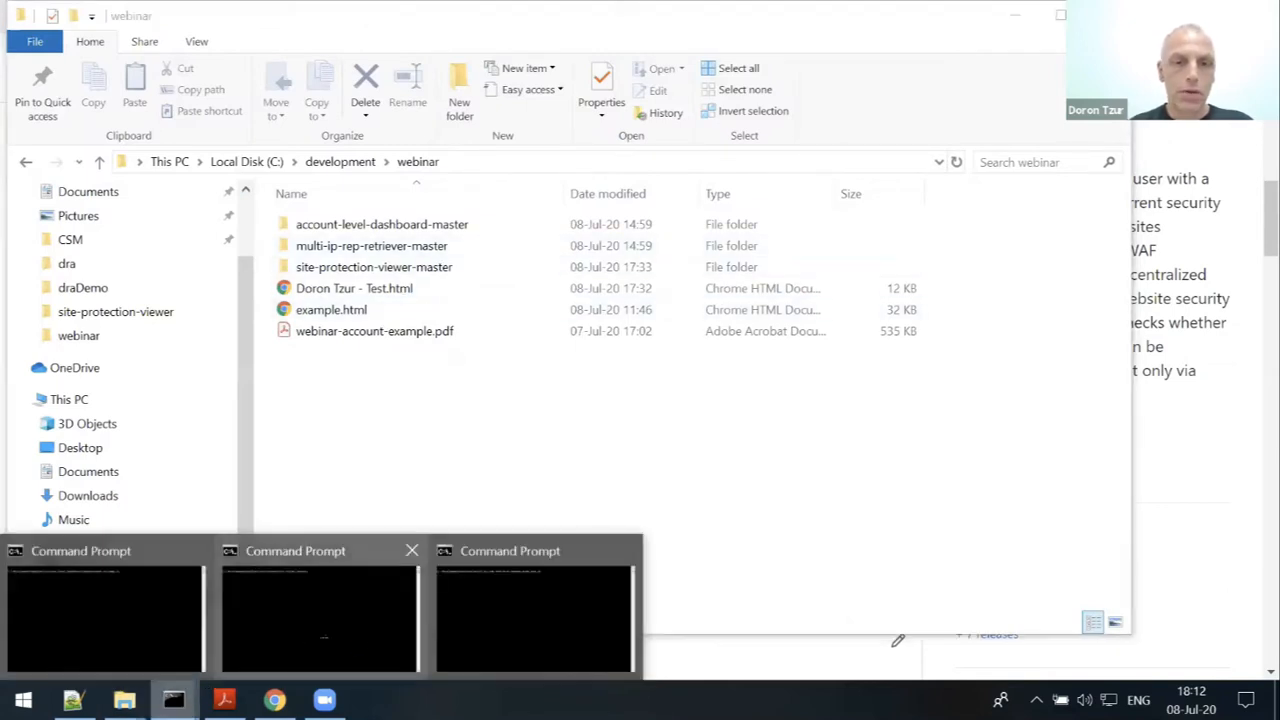
{"action": "left_click", "coordinate": [320, 610]}
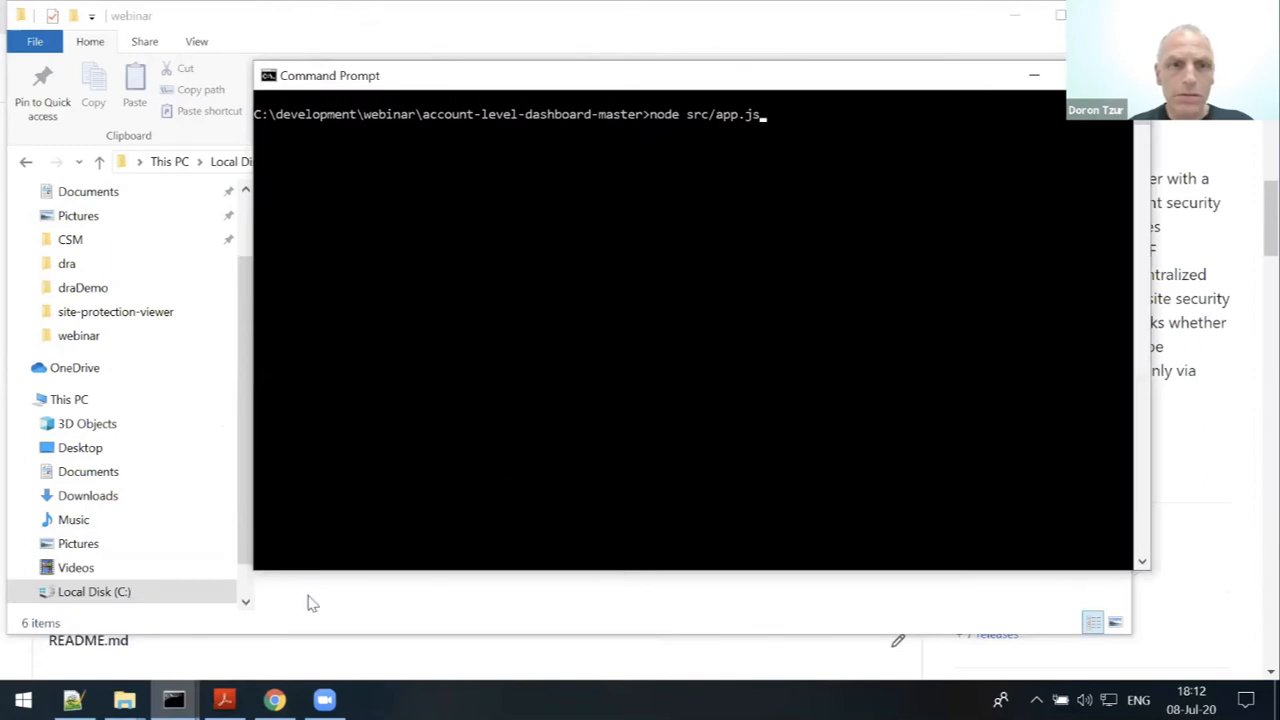
{"action": "mouse_move", "coordinate": [174, 700]}
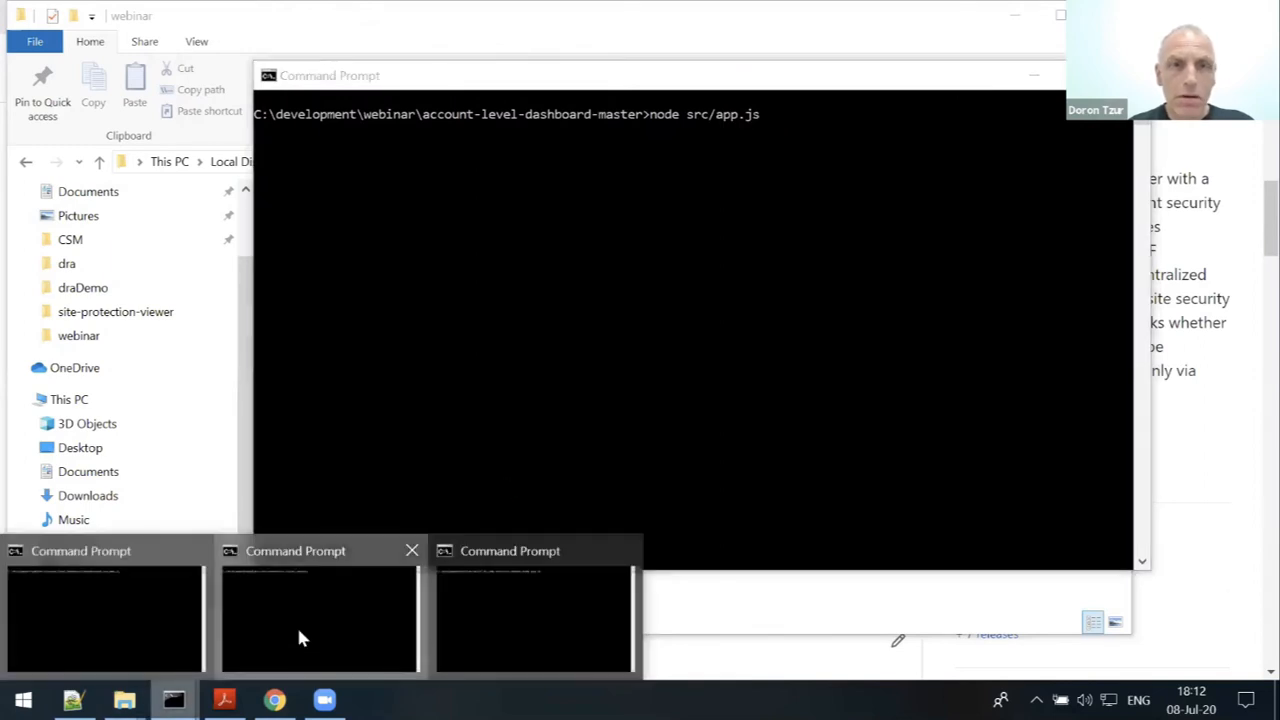
{"action": "left_click", "coordinate": [296, 626]}
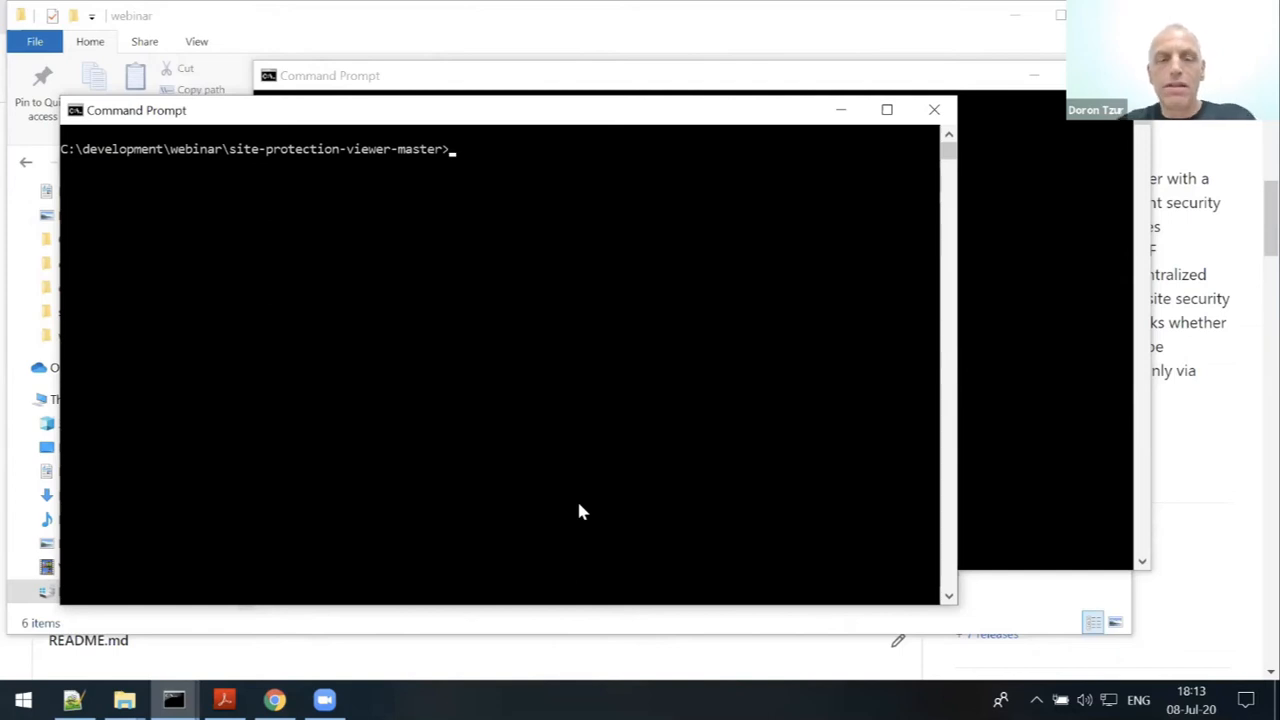
{"action": "type", "text": "no"}
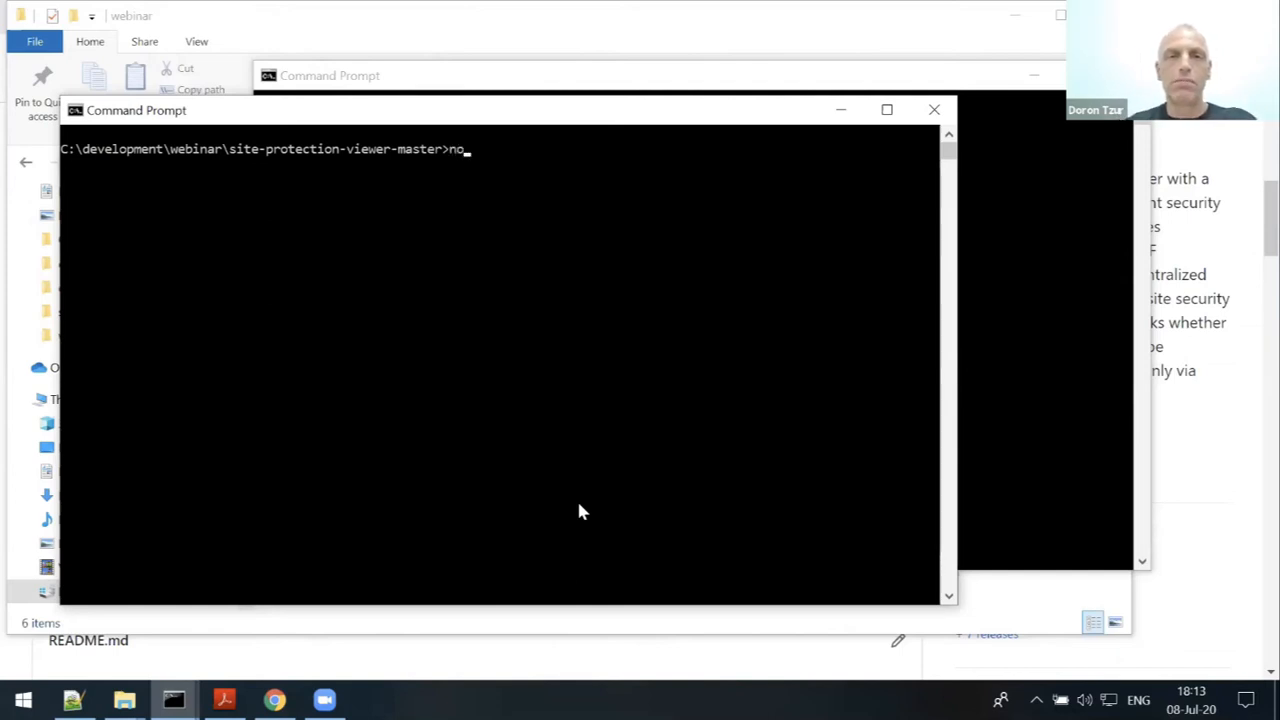
{"action": "type", "text": "de spv"}
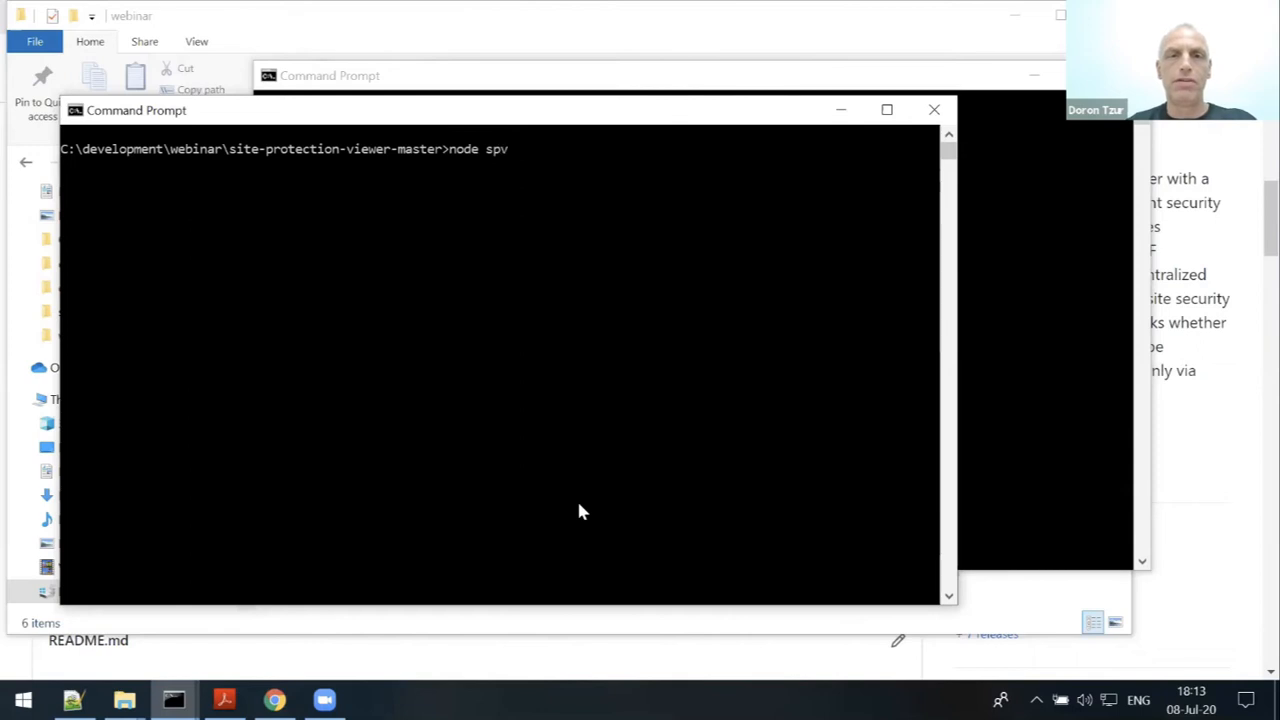
{"action": "key", "text": "Return"}
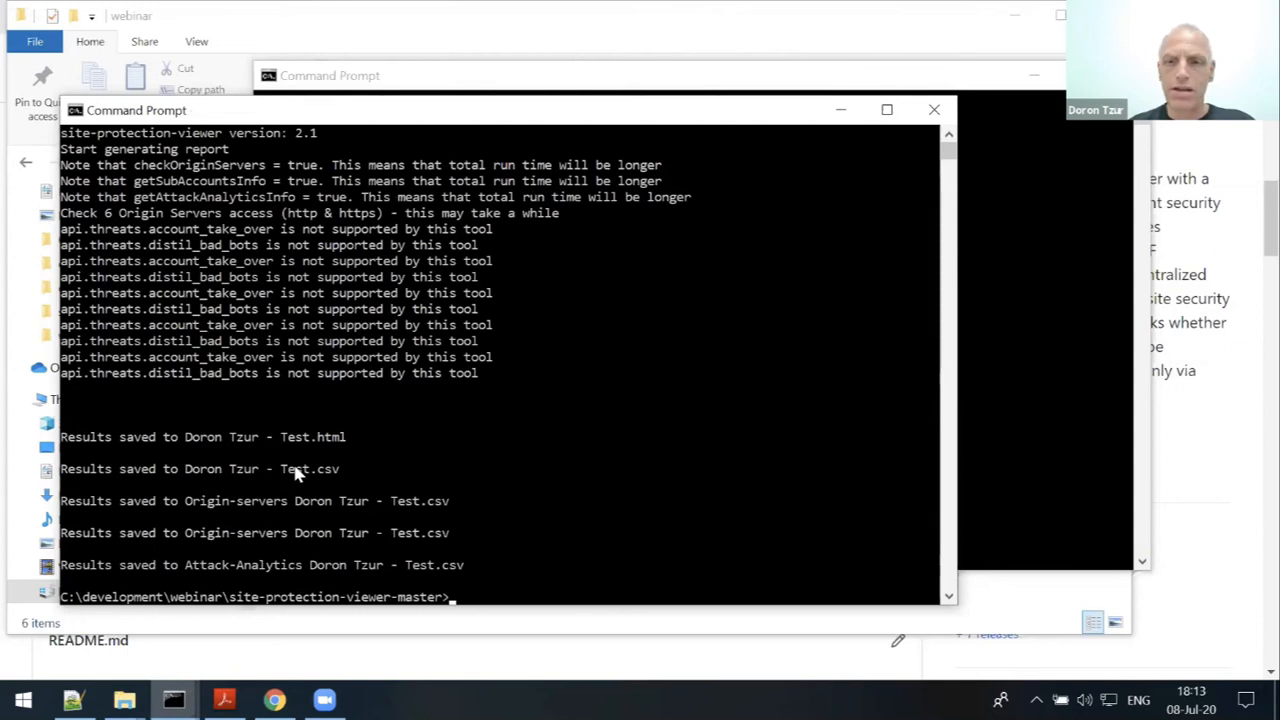
- Open the generated .html report from the site-protection-viewer-master folder in Chrome
{"action": "left_click", "coordinate": [124, 700]}
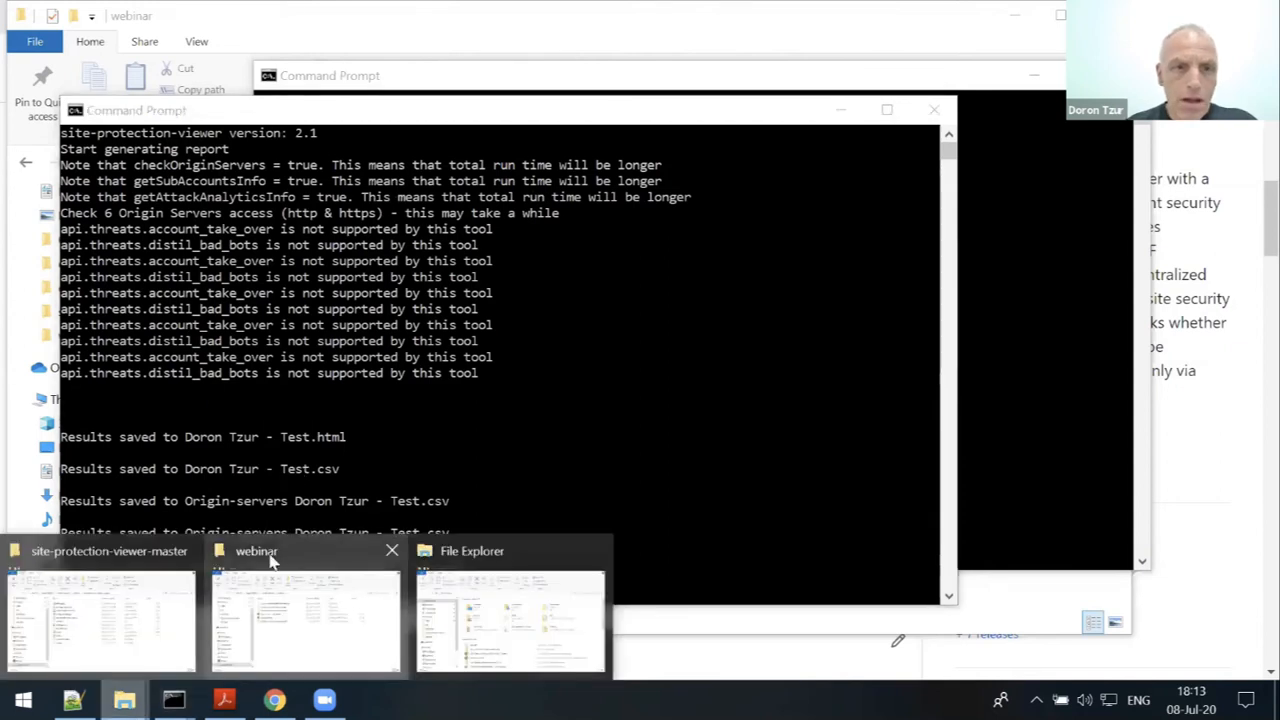
{"action": "left_click", "coordinate": [100, 615]}
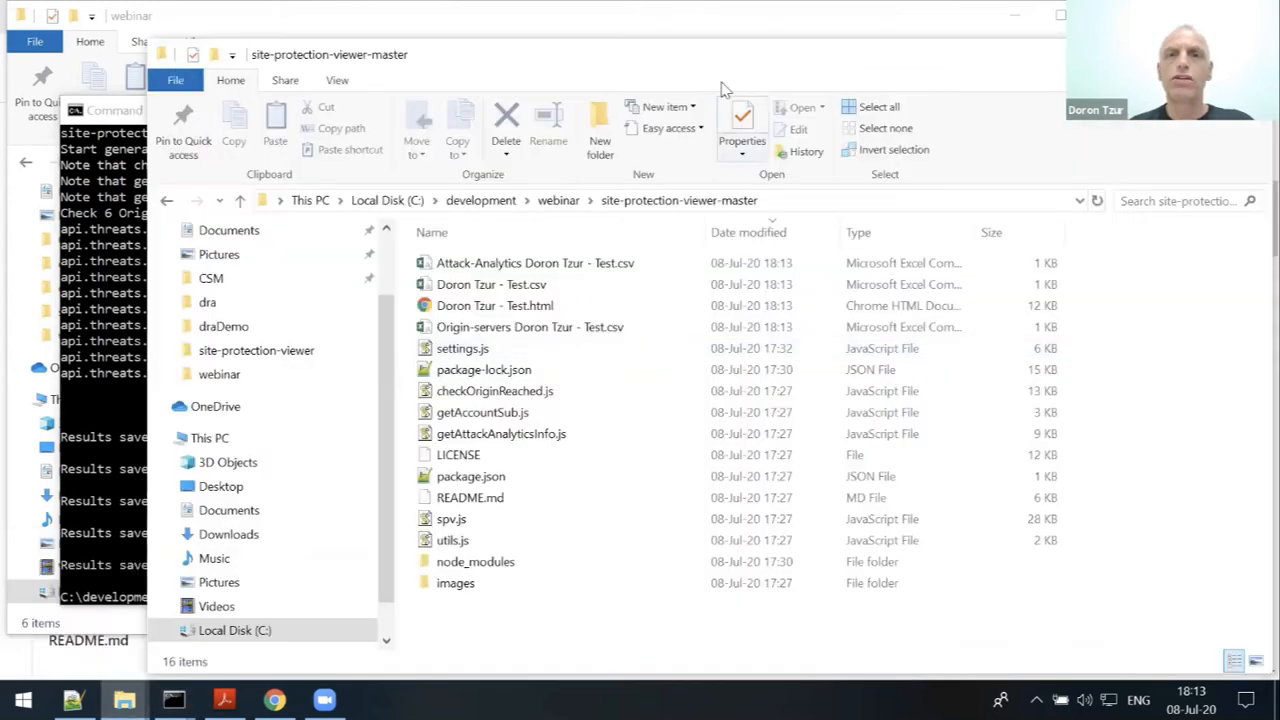
{"action": "left_click_drag", "start_coordinate": [661, 62], "coordinate": [621, 58]}
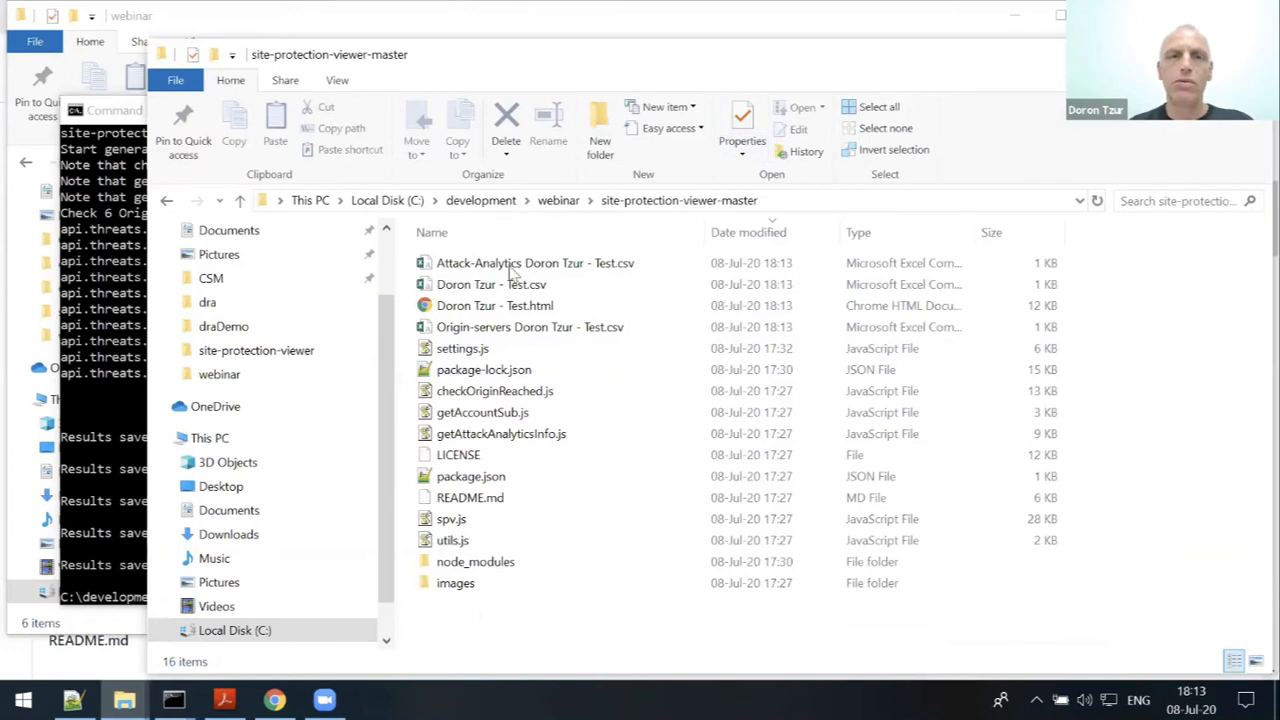
{"action": "double_click", "coordinate": [461, 305]}
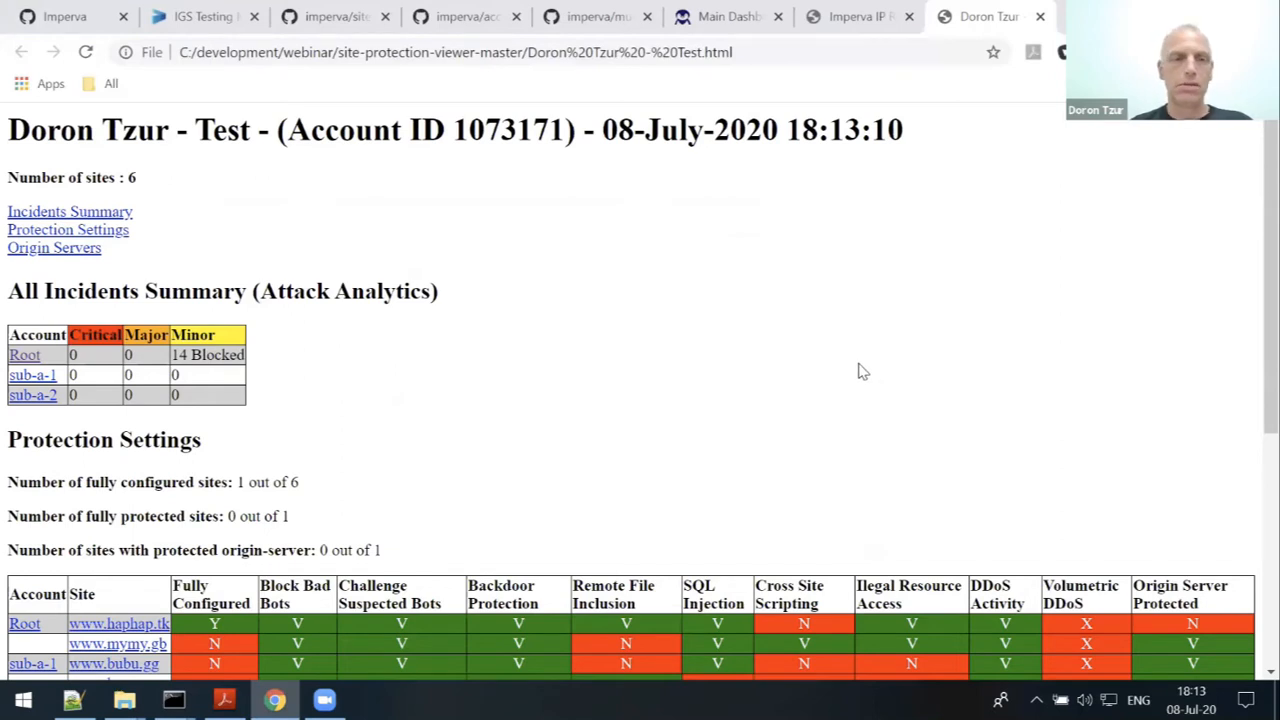
- Scroll through the report: 14 blocked minor incidents under Root, 1 of 6 sites fully configured
{"action": "scroll", "coordinate": [863, 372], "scroll_direction": "down", "scroll_amount": 1}
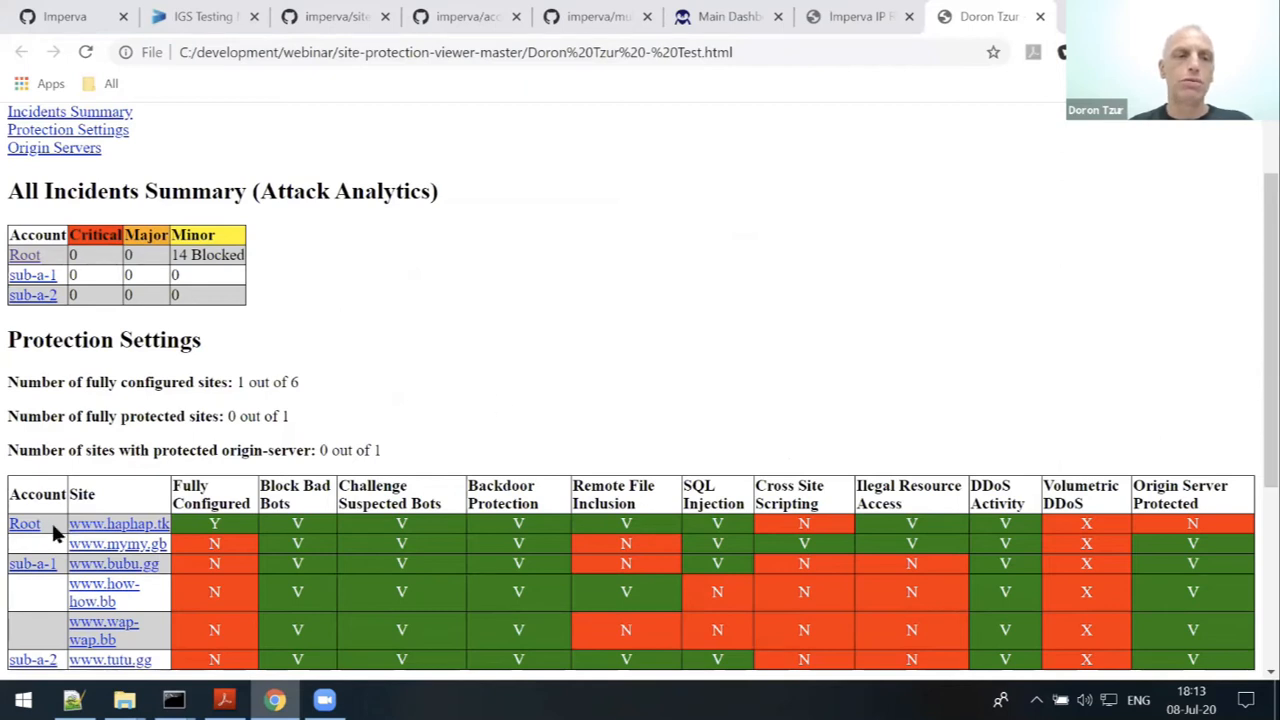
{"action": "scroll", "coordinate": [128, 566], "scroll_direction": "down", "scroll_amount": 1}
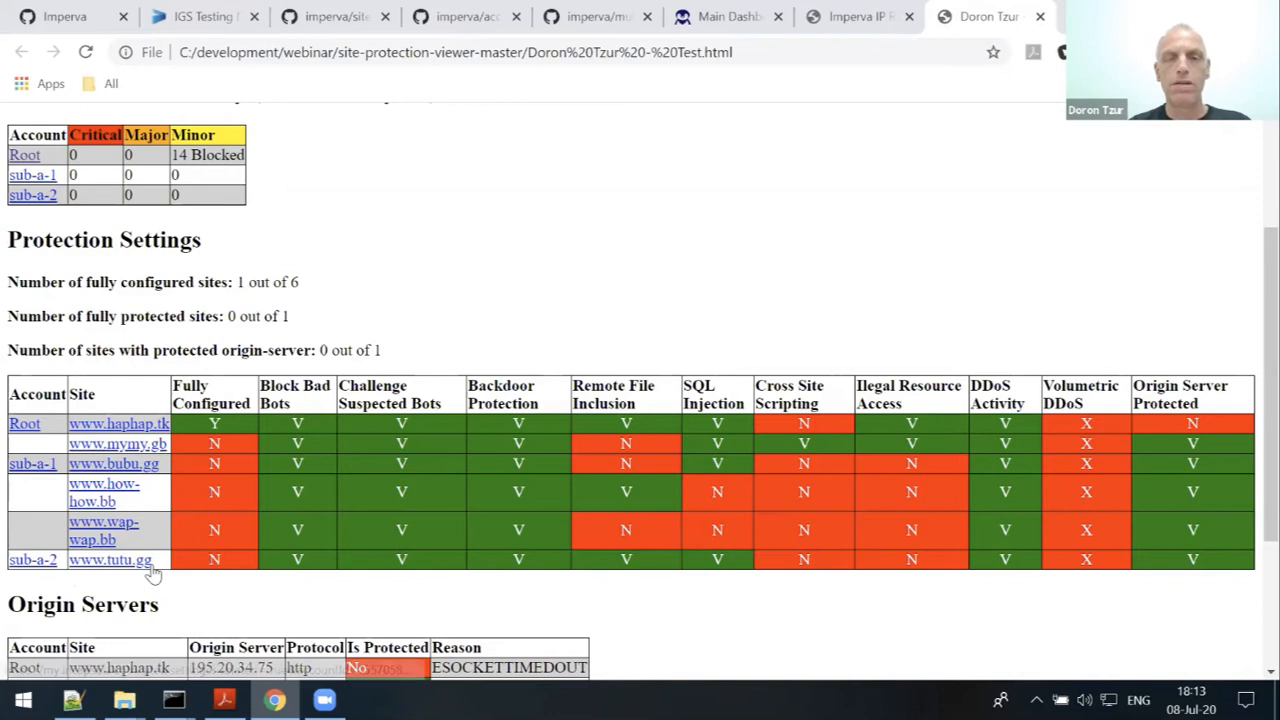
{"action": "scroll", "coordinate": [563, 522], "scroll_direction": "down", "scroll_amount": 1}
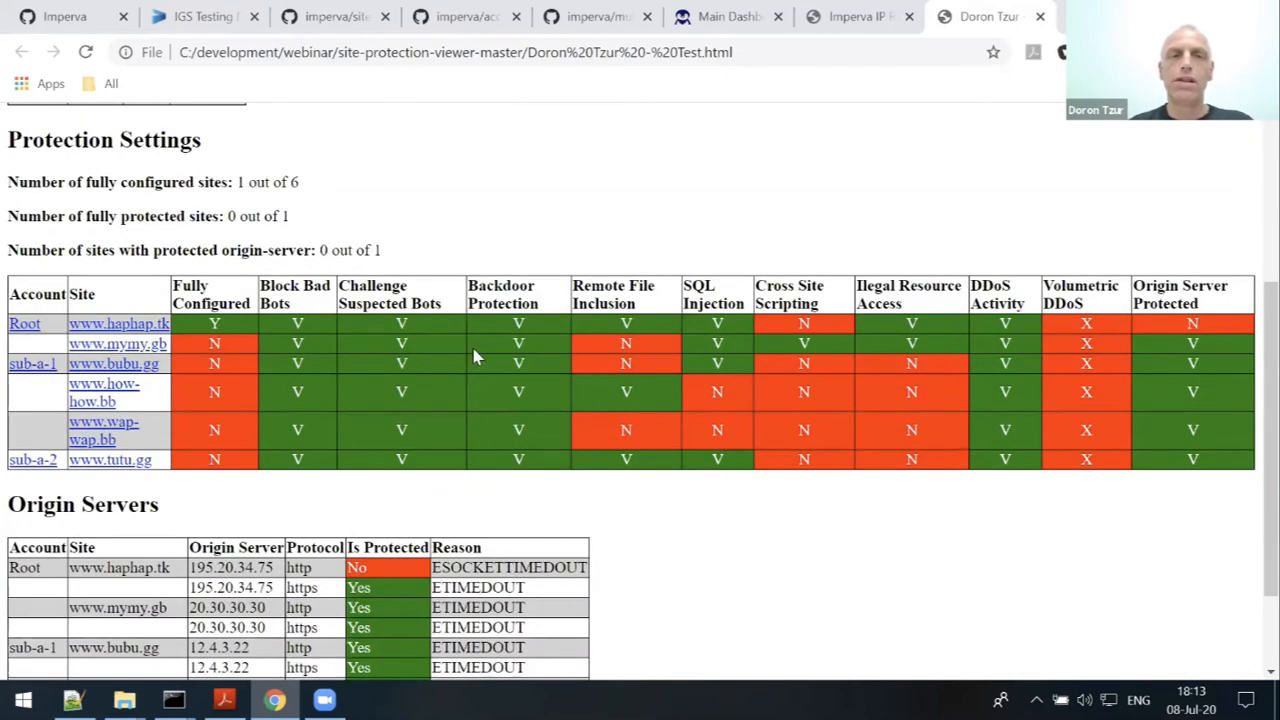
{"action": "scroll", "coordinate": [829, 533], "scroll_direction": "up", "scroll_amount": 1}
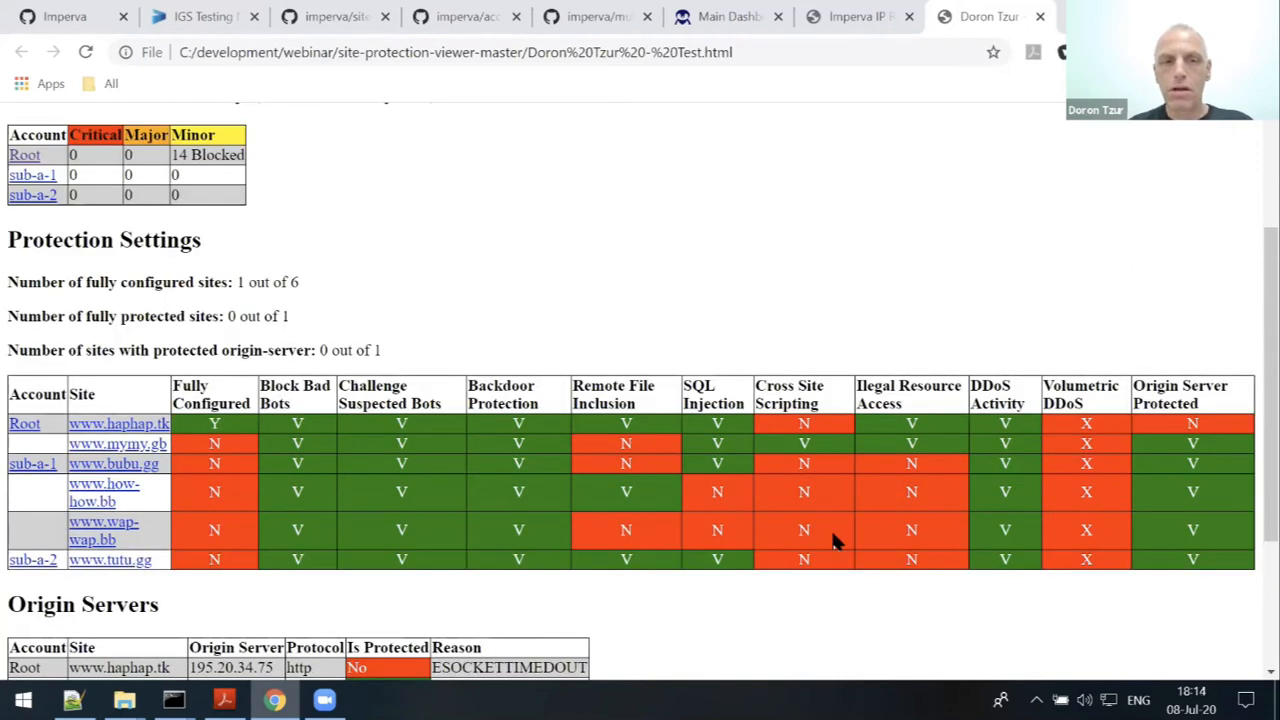
{"action": "scroll", "coordinate": [790, 466], "scroll_direction": "up", "scroll_amount": 1}
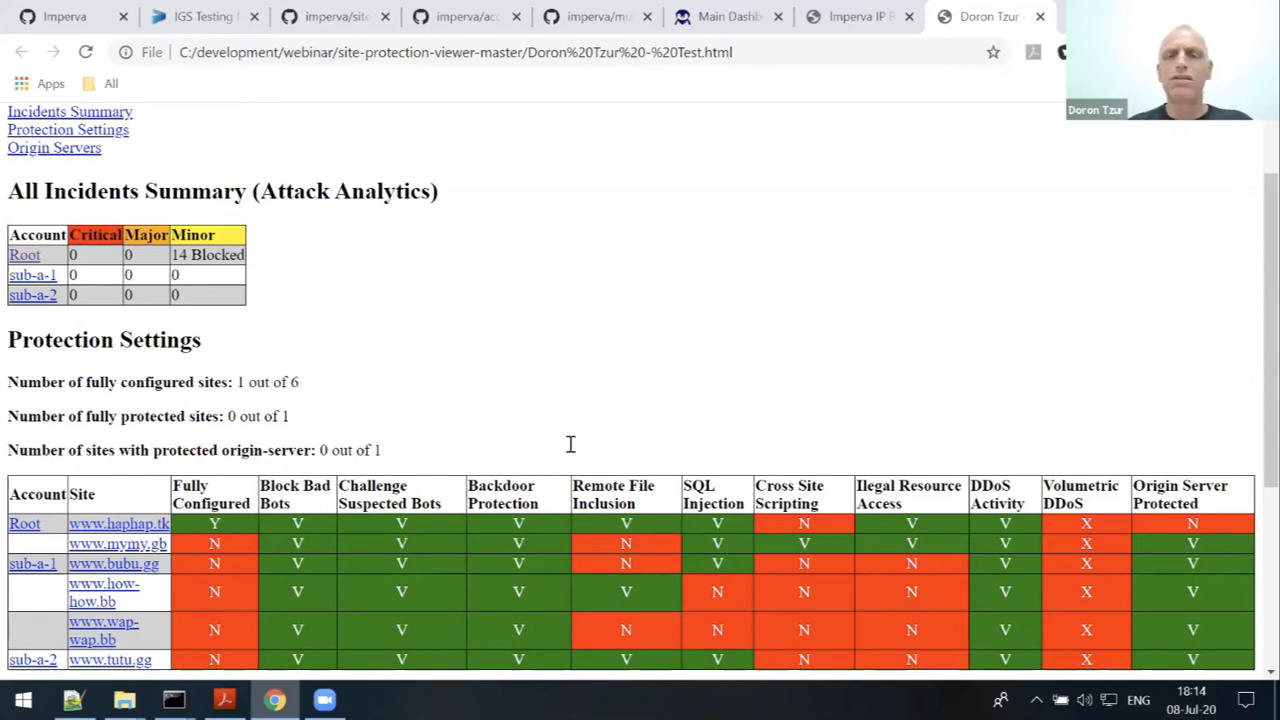
{"action": "scroll", "coordinate": [569, 441], "scroll_direction": "down", "scroll_amount": 3}
{"action": "scroll", "coordinate": [620, 447], "scroll_direction": "up", "scroll_amount": 5}
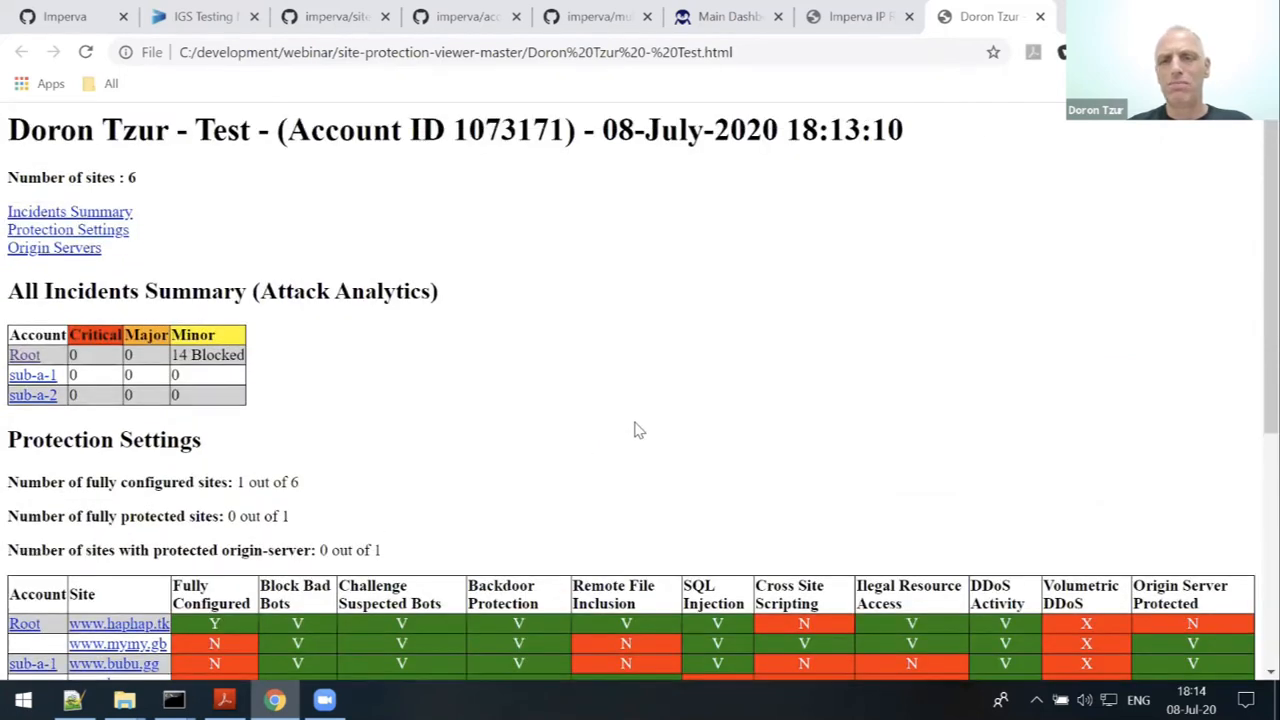
{"action": "scroll", "coordinate": [636, 428], "scroll_direction": "down", "scroll_amount": 1}
{"action": "scroll", "coordinate": [636, 428], "scroll_direction": "down", "scroll_amount": 1}
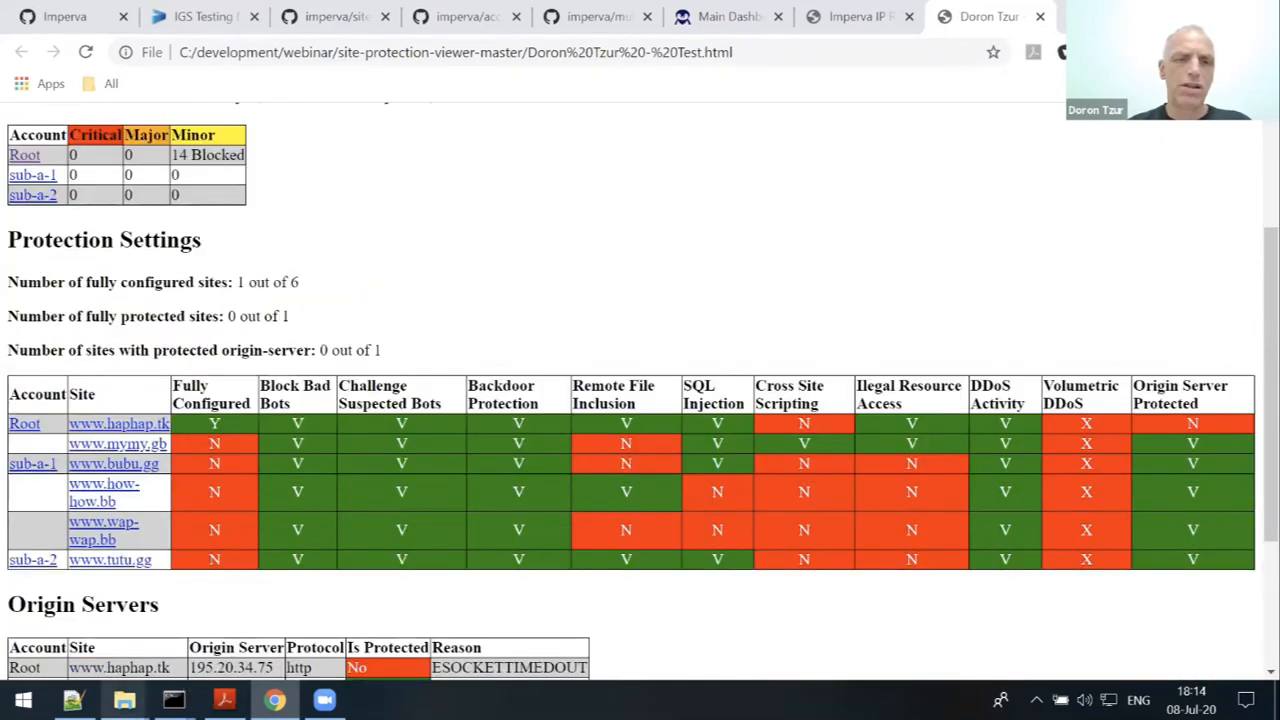
{"action": "mouse_move", "coordinate": [124, 700]}
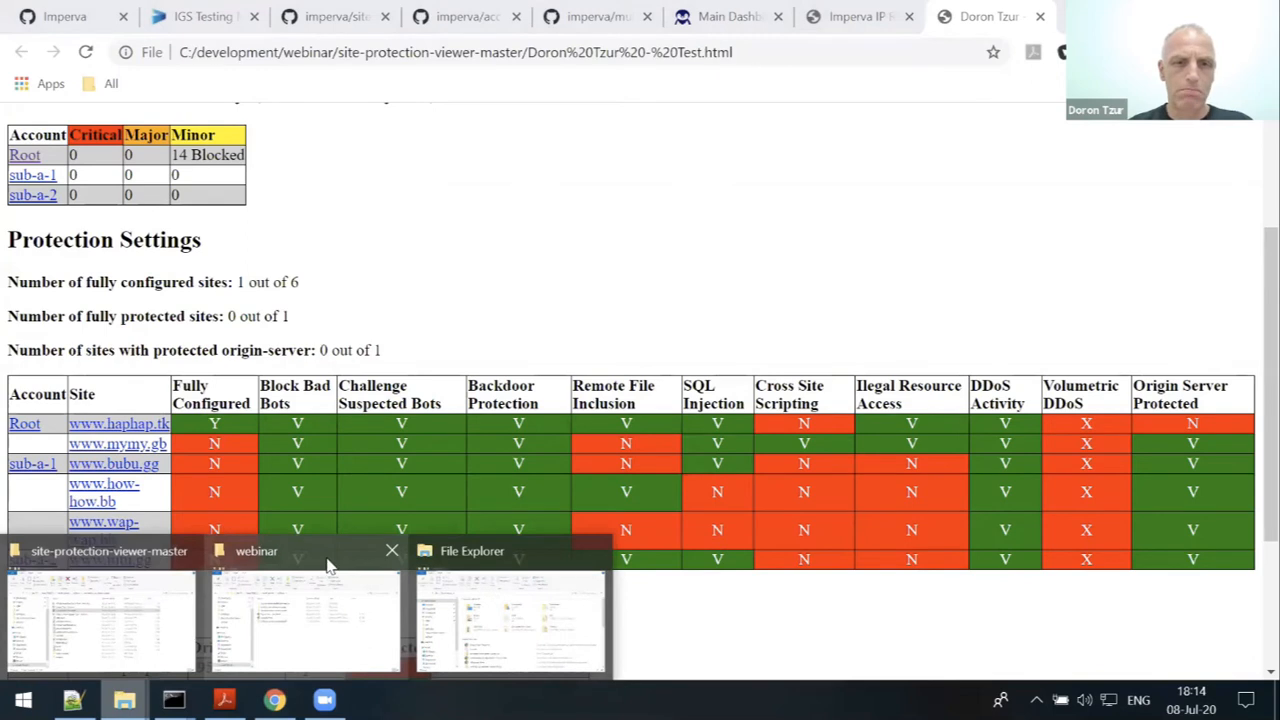
- Open example.html from the webinar folder in Chrome and scroll through Example Account's 19-site report
{"action": "left_click", "coordinate": [366, 576]}
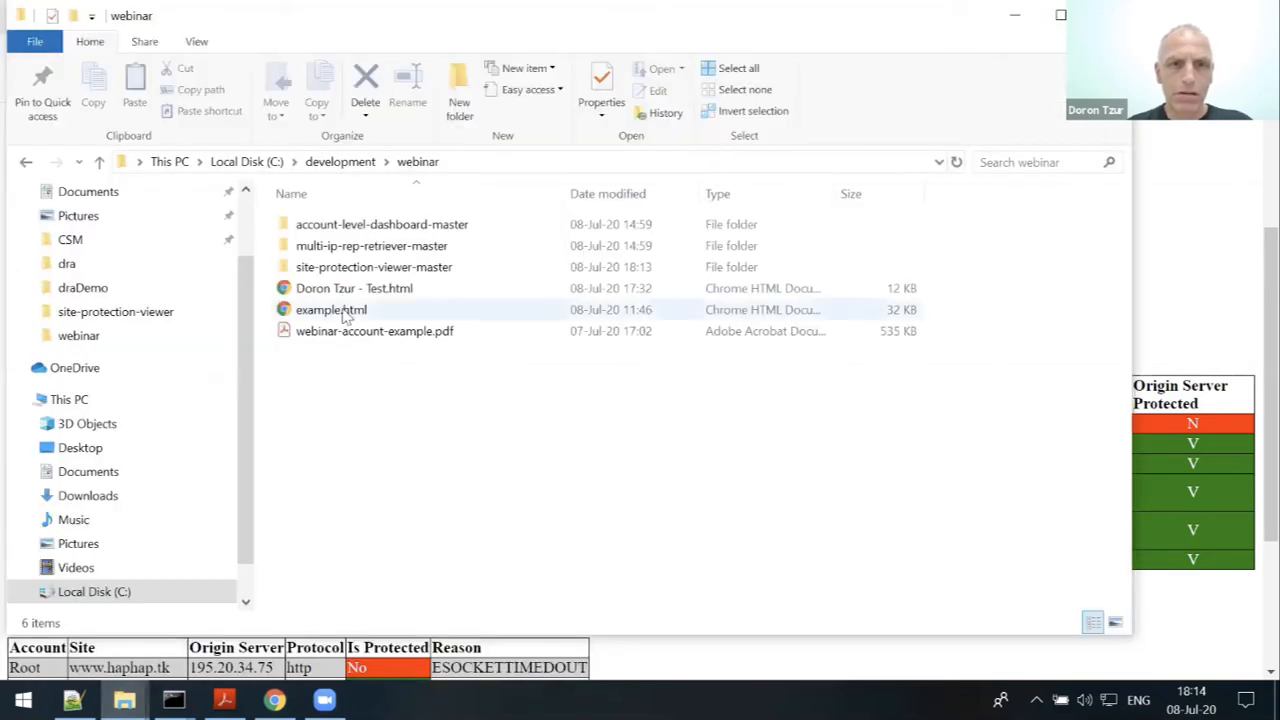
{"action": "double_click", "coordinate": [345, 313]}
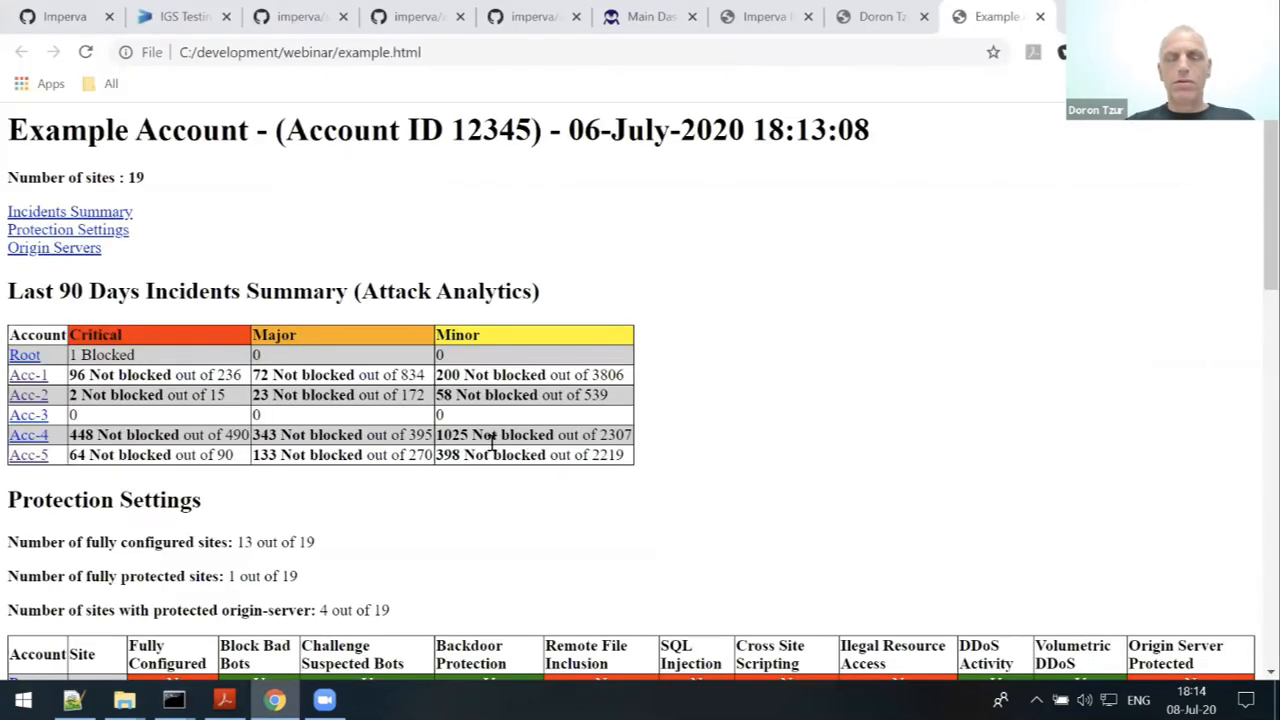
{"action": "scroll", "coordinate": [728, 400], "scroll_direction": "down", "scroll_amount": 1}
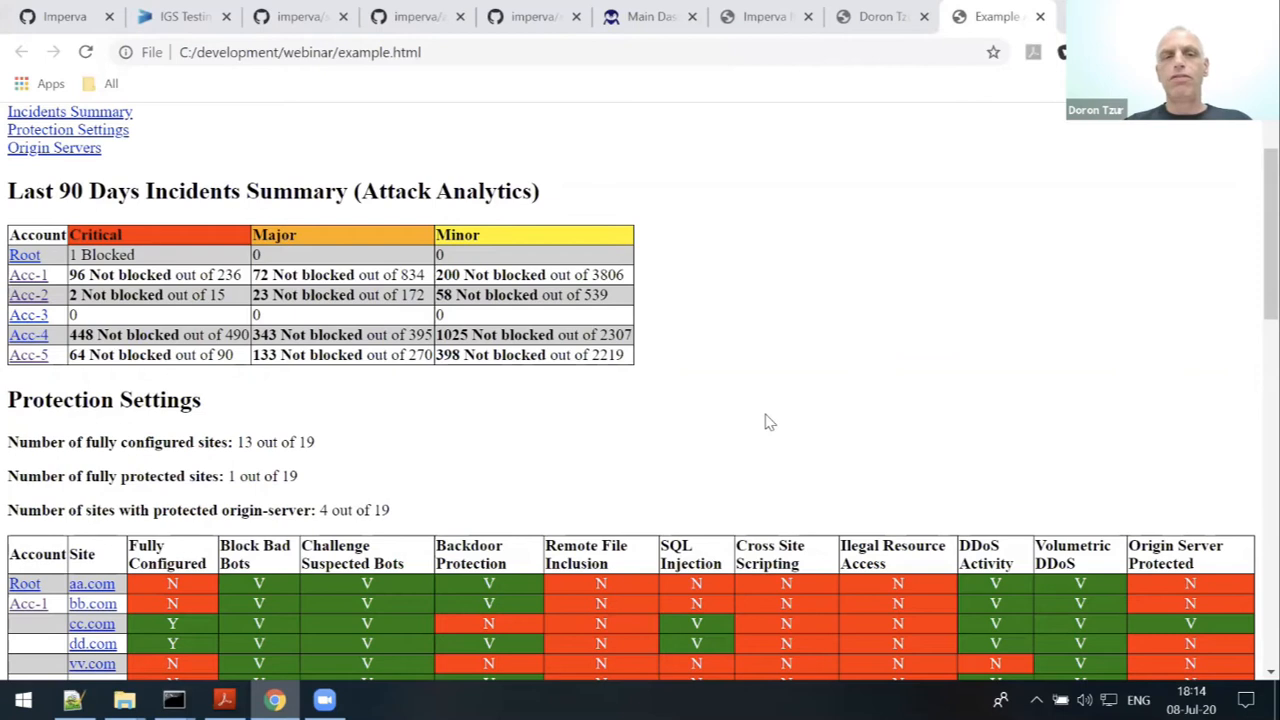
{"action": "scroll", "coordinate": [771, 421], "scroll_direction": "down", "scroll_amount": 1}
{"action": "scroll", "coordinate": [773, 424], "scroll_direction": "up", "scroll_amount": 1}
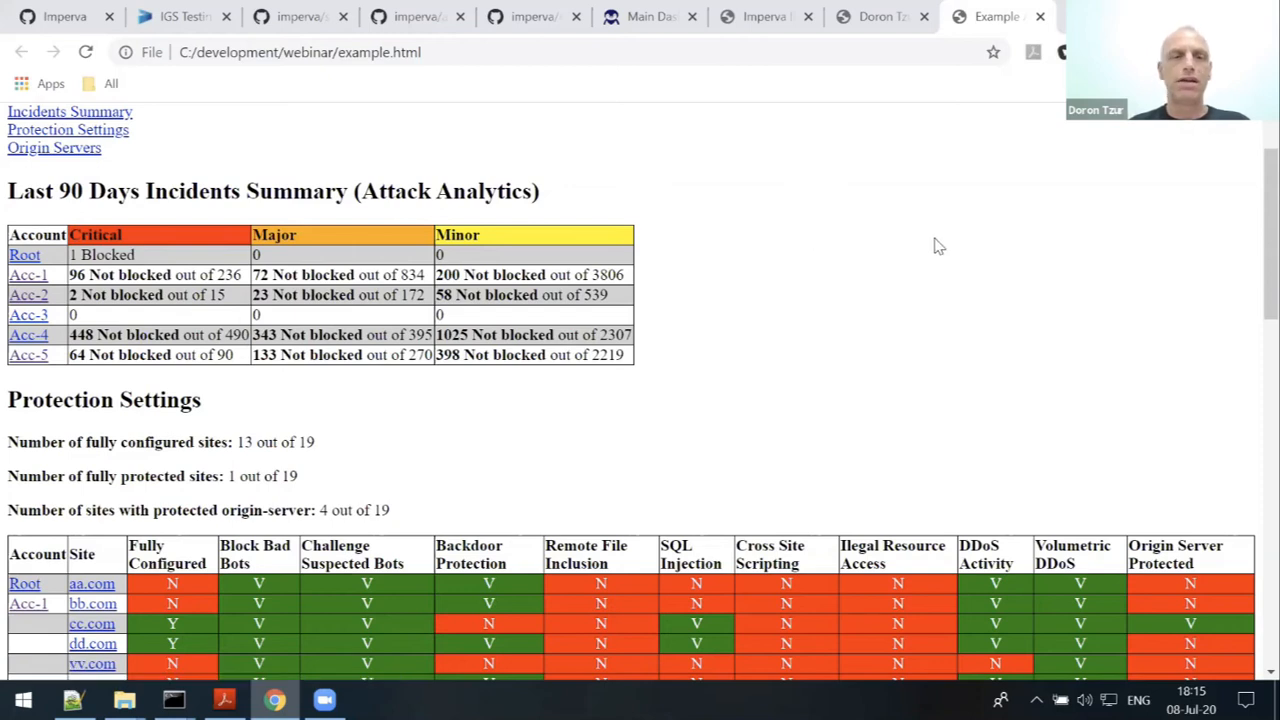
{"action": "scroll", "coordinate": [940, 248], "scroll_direction": "down", "scroll_amount": 1}
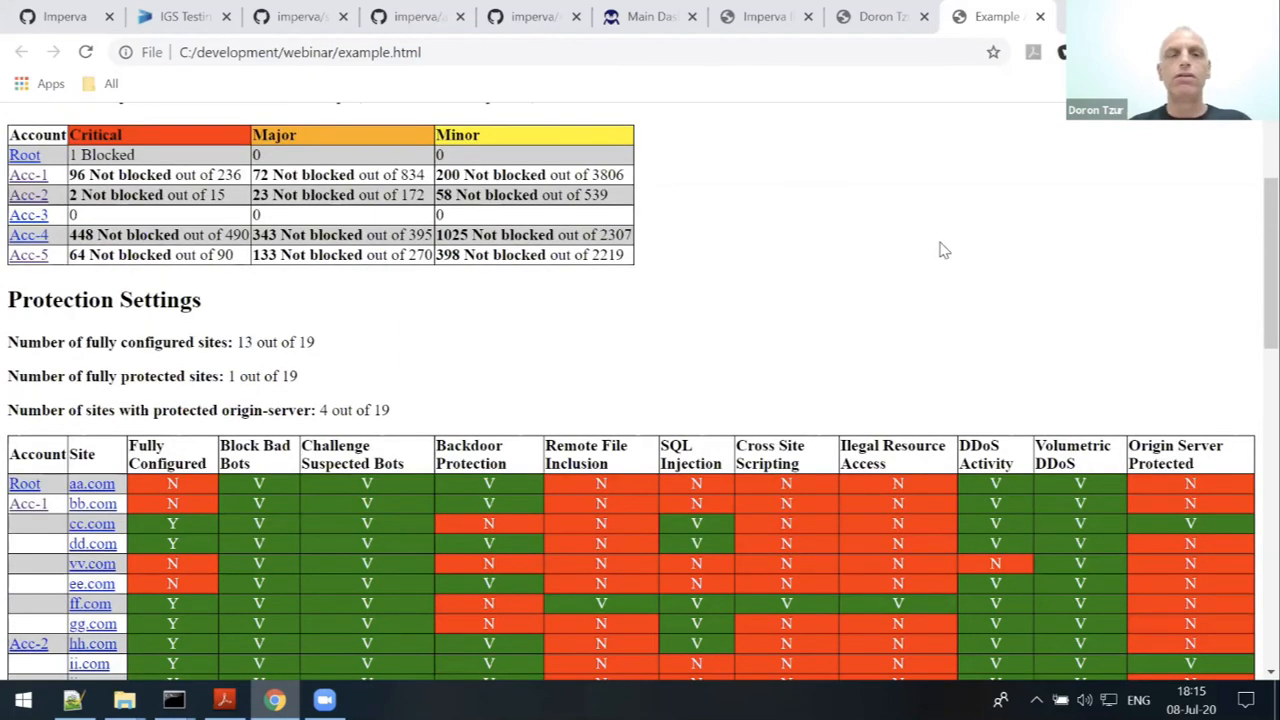
{"action": "scroll", "coordinate": [940, 250], "scroll_direction": "down", "scroll_amount": 1}
{"action": "scroll", "coordinate": [873, 272], "scroll_direction": "down", "scroll_amount": 2}
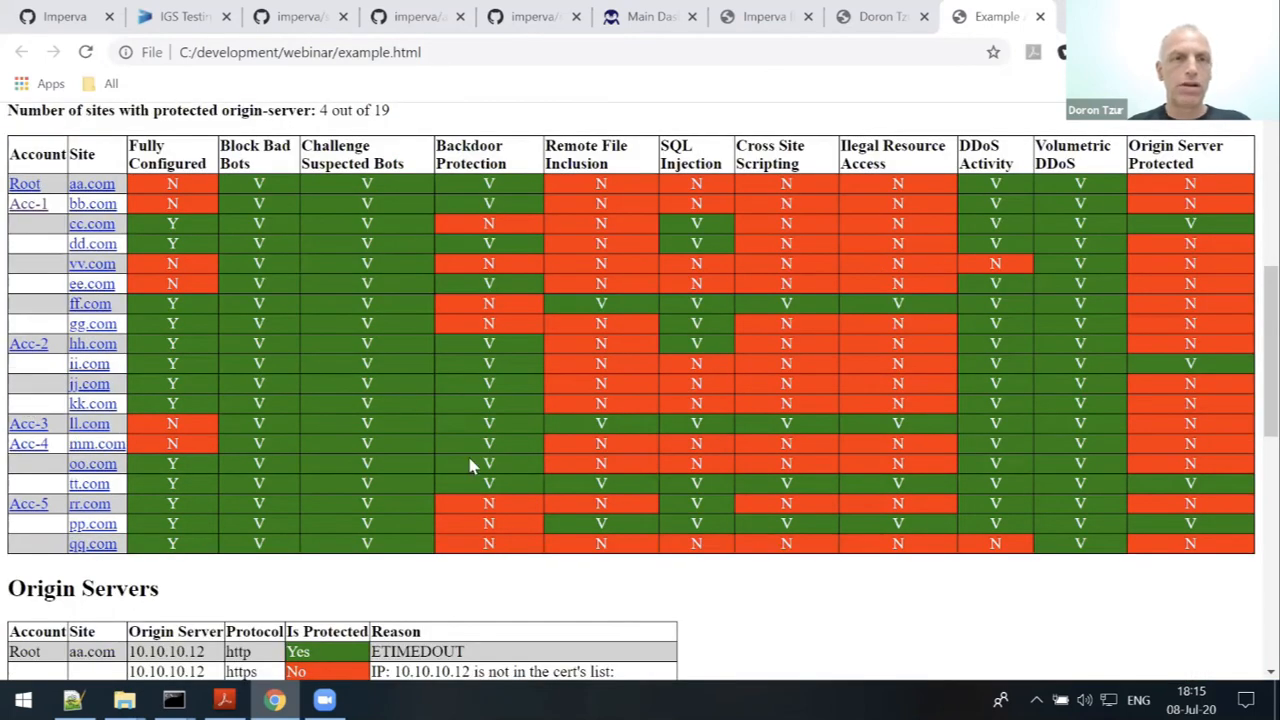
{"action": "scroll", "coordinate": [200, 297], "scroll_direction": "up", "scroll_amount": 2}
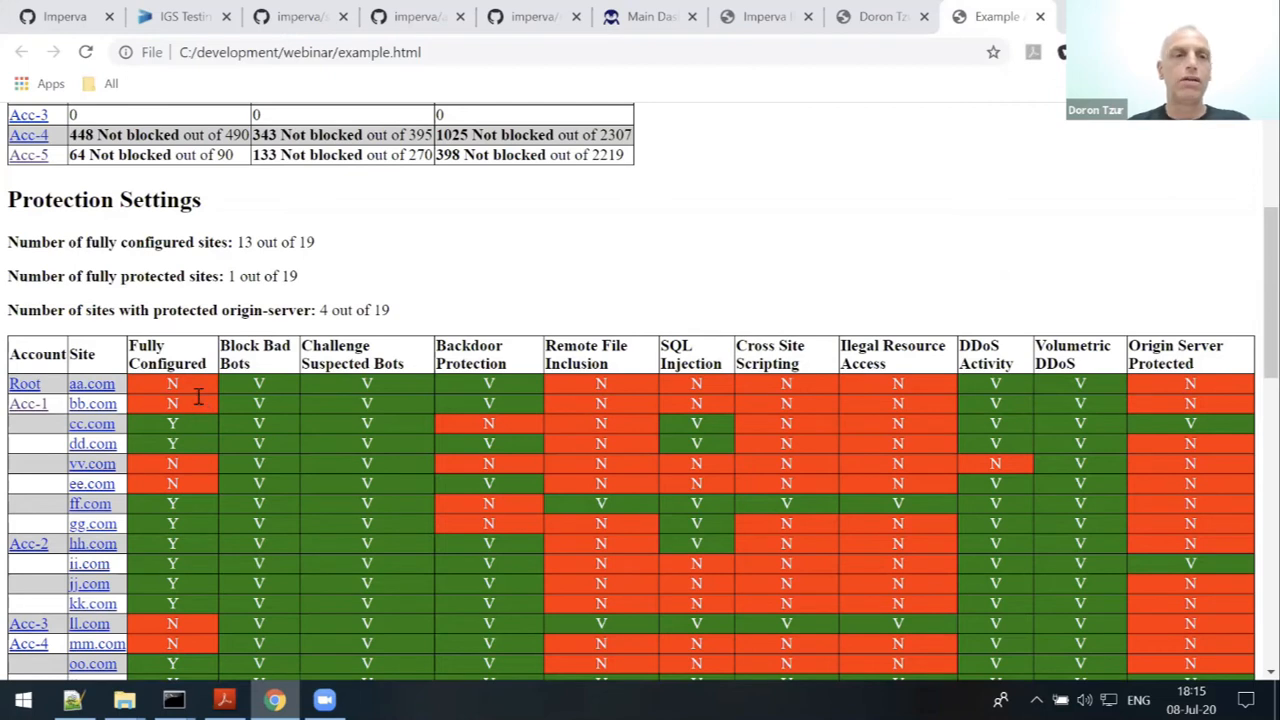
- Highlight the fully configured sites count (13) and the tt.com row's protection values
{"action": "double_click", "coordinate": [230, 277]}
{"action": "scroll", "coordinate": [334, 338], "scroll_direction": "down", "scroll_amount": 1}
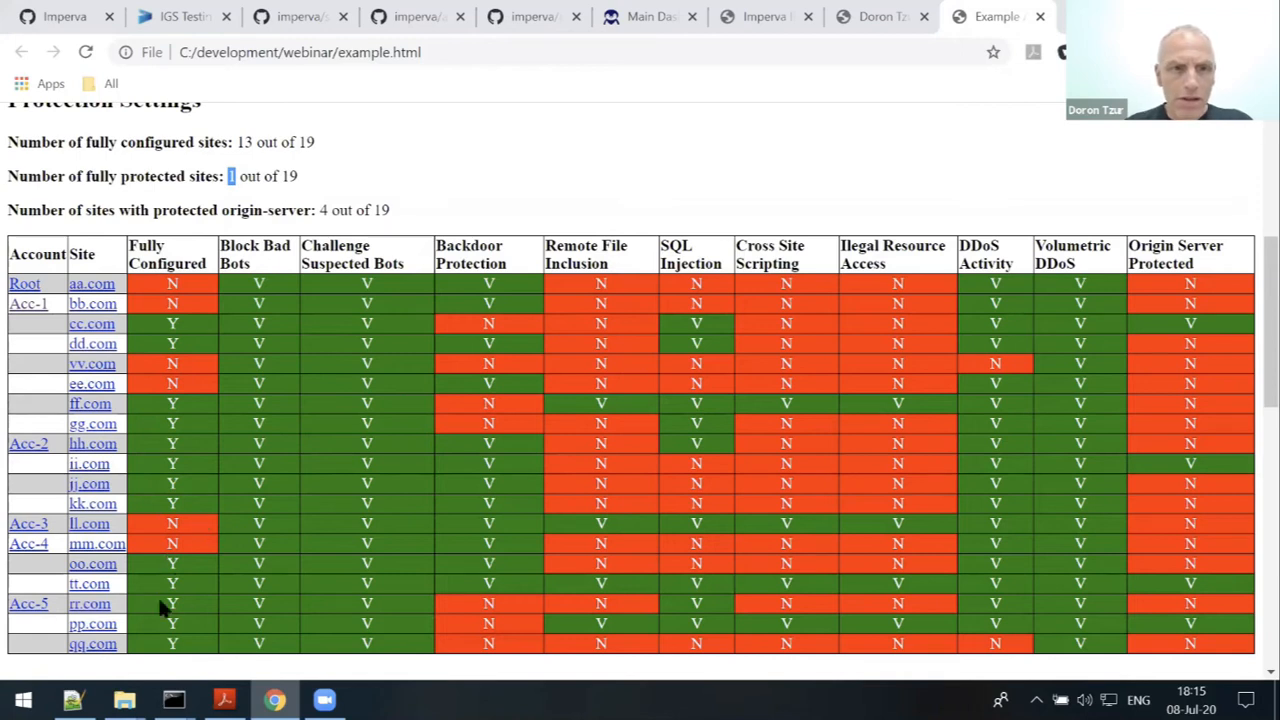
{"action": "left_click_drag", "start_coordinate": [158, 588], "coordinate": [1095, 585]}
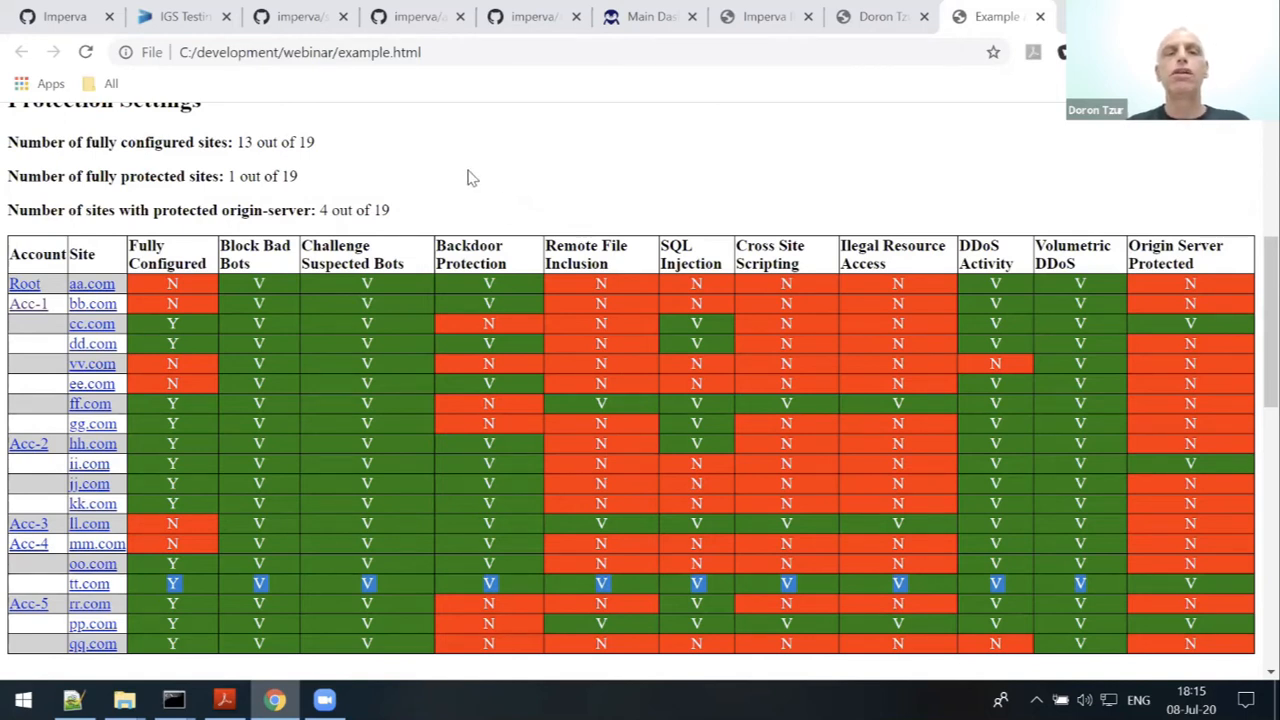
{"action": "scroll", "coordinate": [472, 177], "scroll_direction": "down", "scroll_amount": 3}
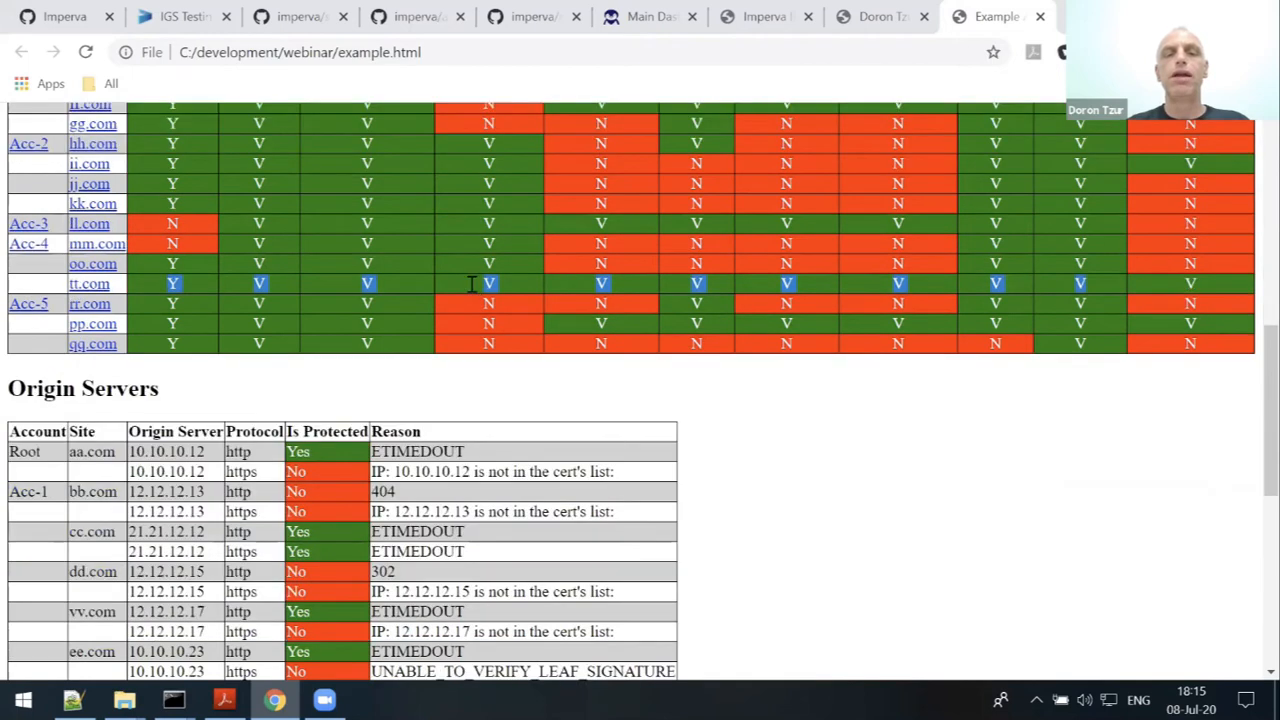
{"action": "scroll", "coordinate": [678, 334], "scroll_direction": "down", "scroll_amount": 1}
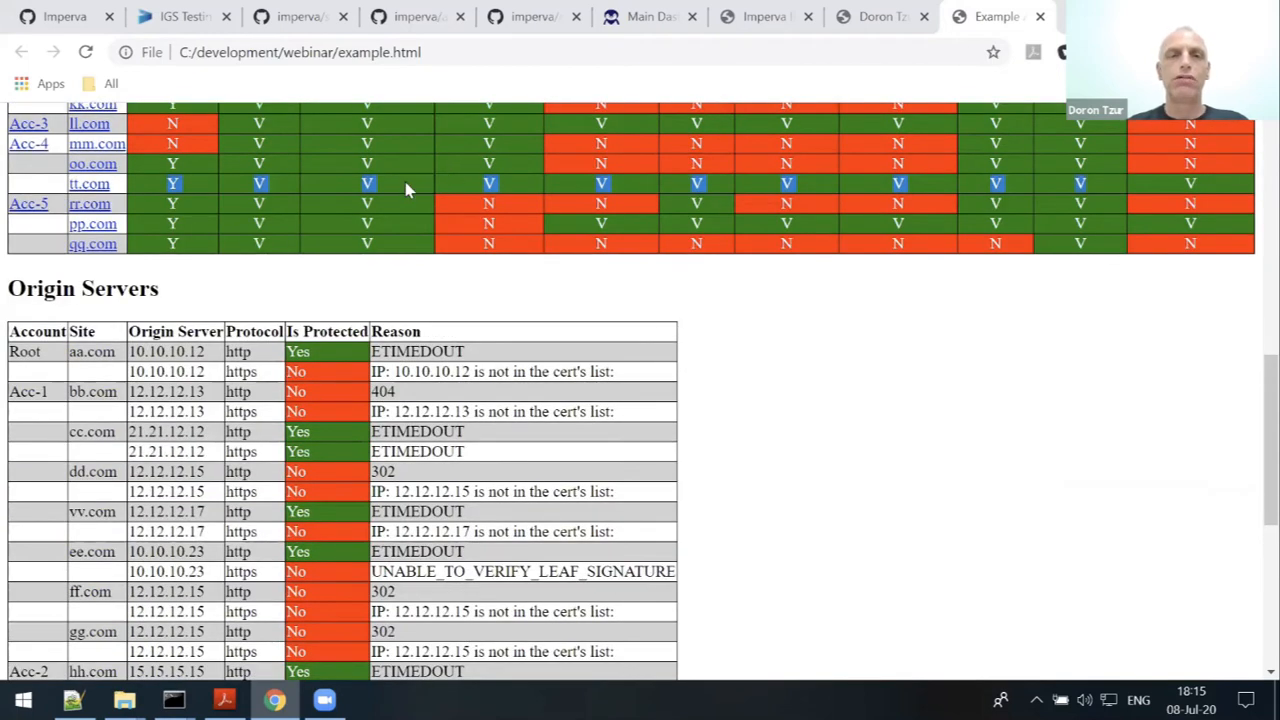
{"action": "left_click", "coordinate": [456, 297]}
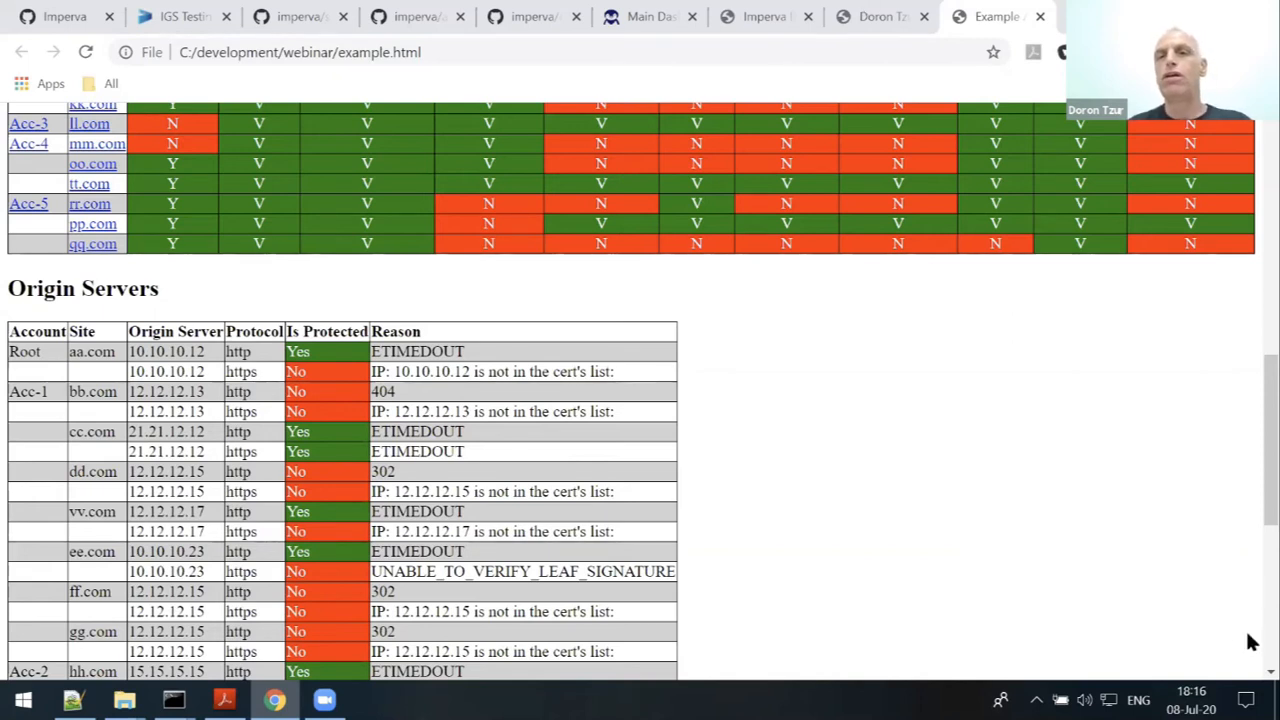
- Scroll through the origin servers table showing 4 sites with protected origin servers
{"action": "scroll", "coordinate": [1234, 586], "scroll_direction": "up", "scroll_amount": 3}
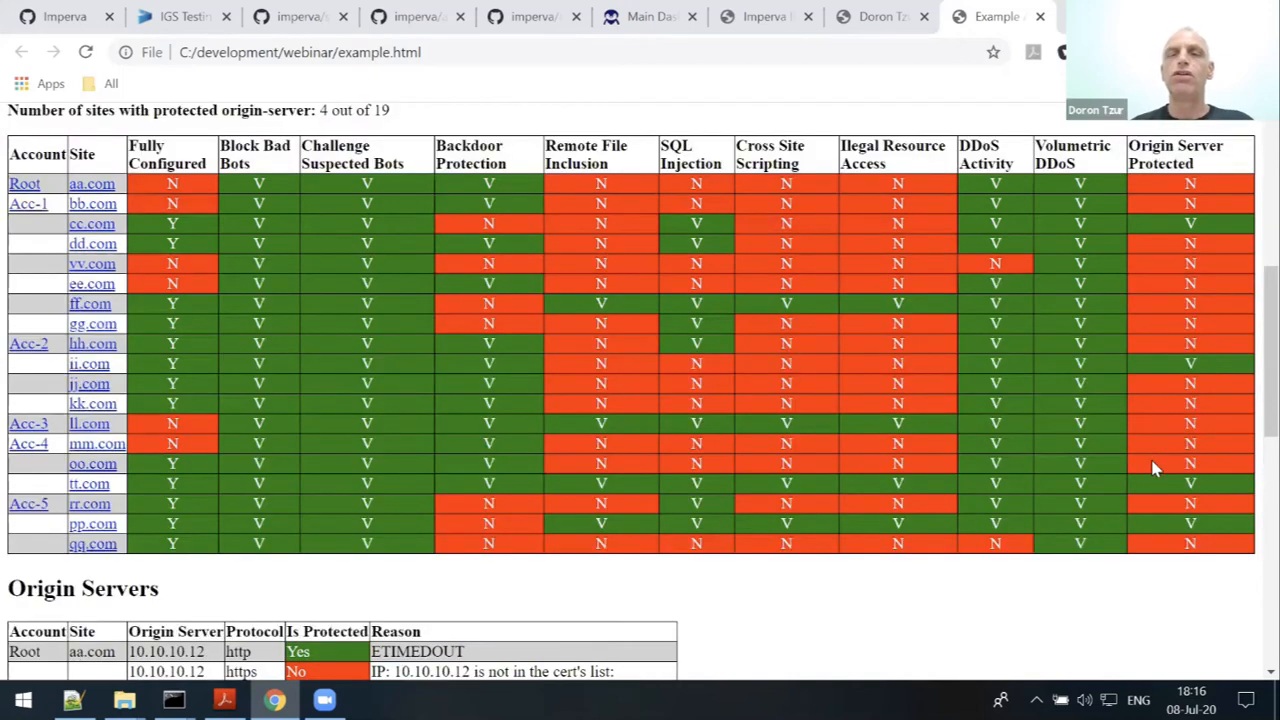
{"action": "scroll", "coordinate": [1150, 470], "scroll_direction": "down", "scroll_amount": 2}
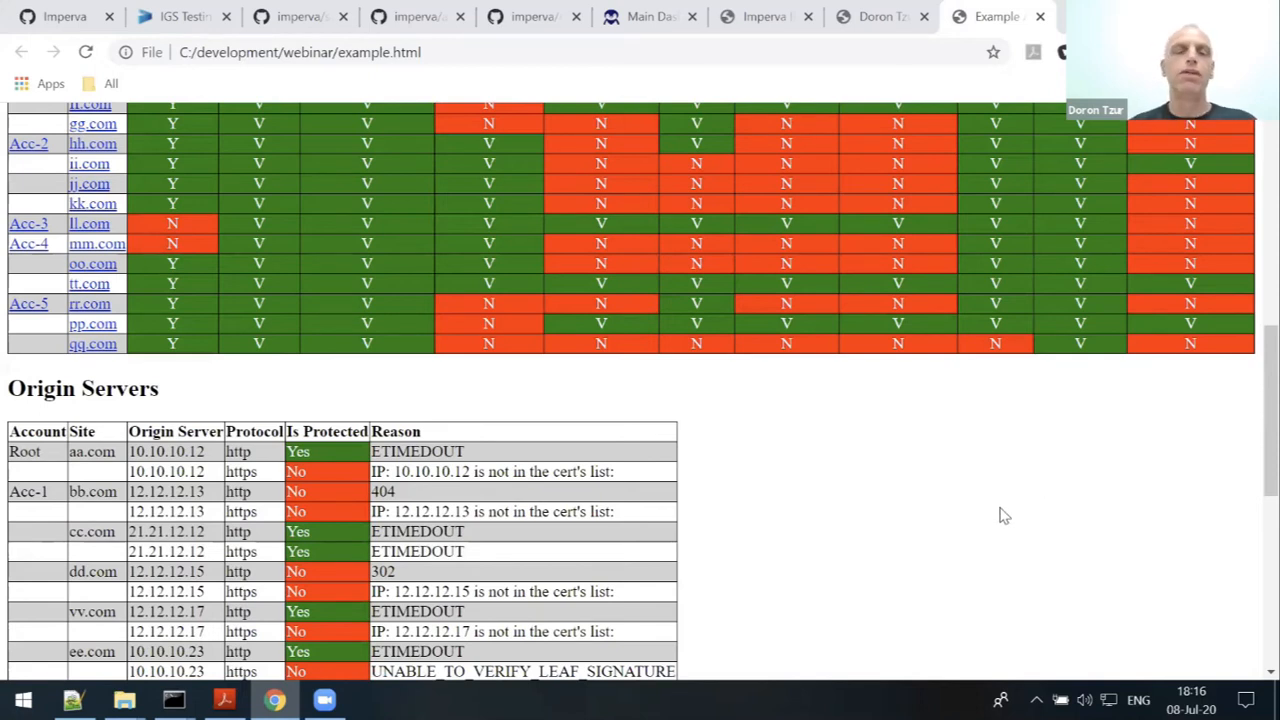
{"action": "scroll", "coordinate": [1000, 508], "scroll_direction": "down", "scroll_amount": 2}
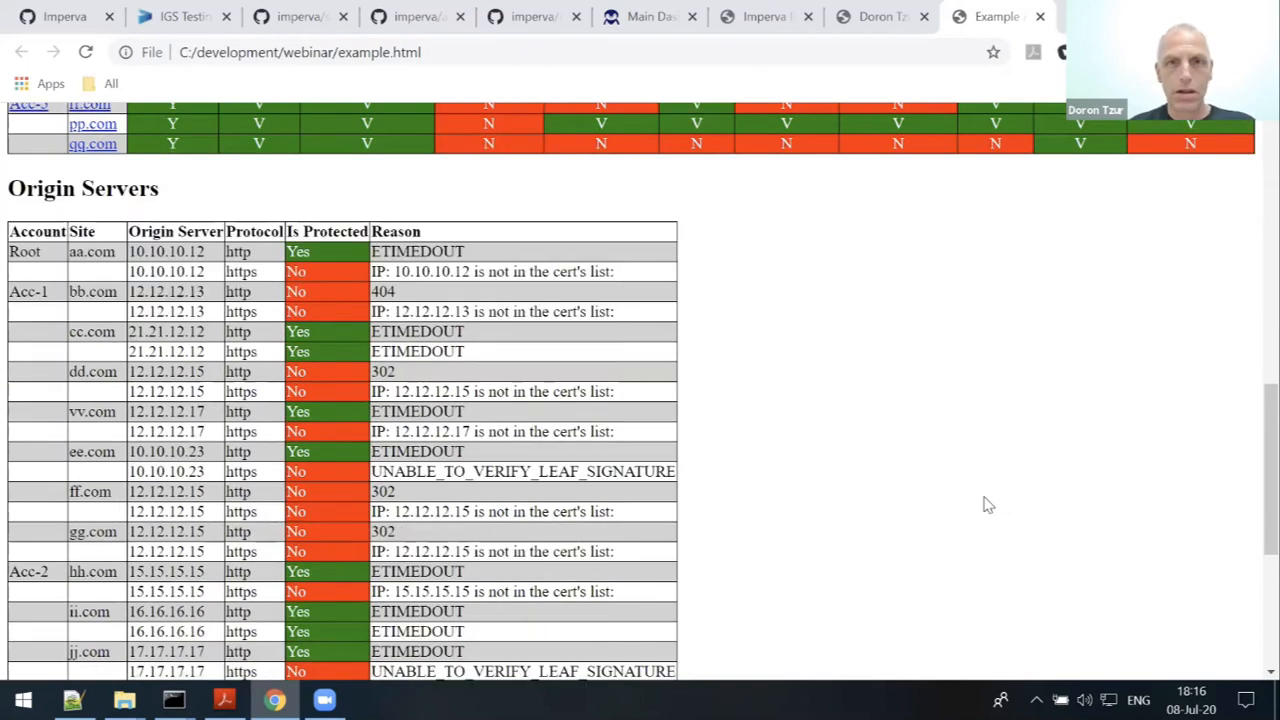
{"action": "scroll", "coordinate": [994, 505], "scroll_direction": "up", "scroll_amount": 8}
{"action": "scroll", "coordinate": [950, 503], "scroll_direction": "up", "scroll_amount": 1}
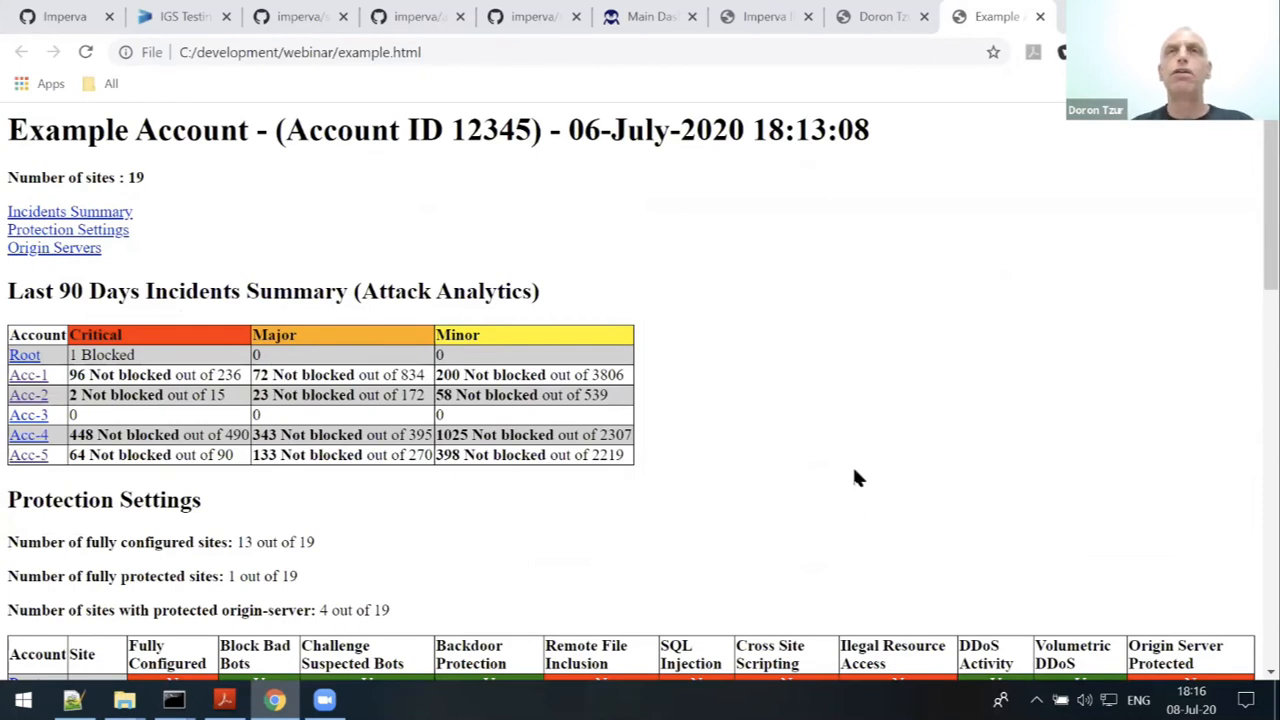
{"action": "left_click", "coordinate": [124, 700]}
{"action": "left_click", "coordinate": [124, 700]}
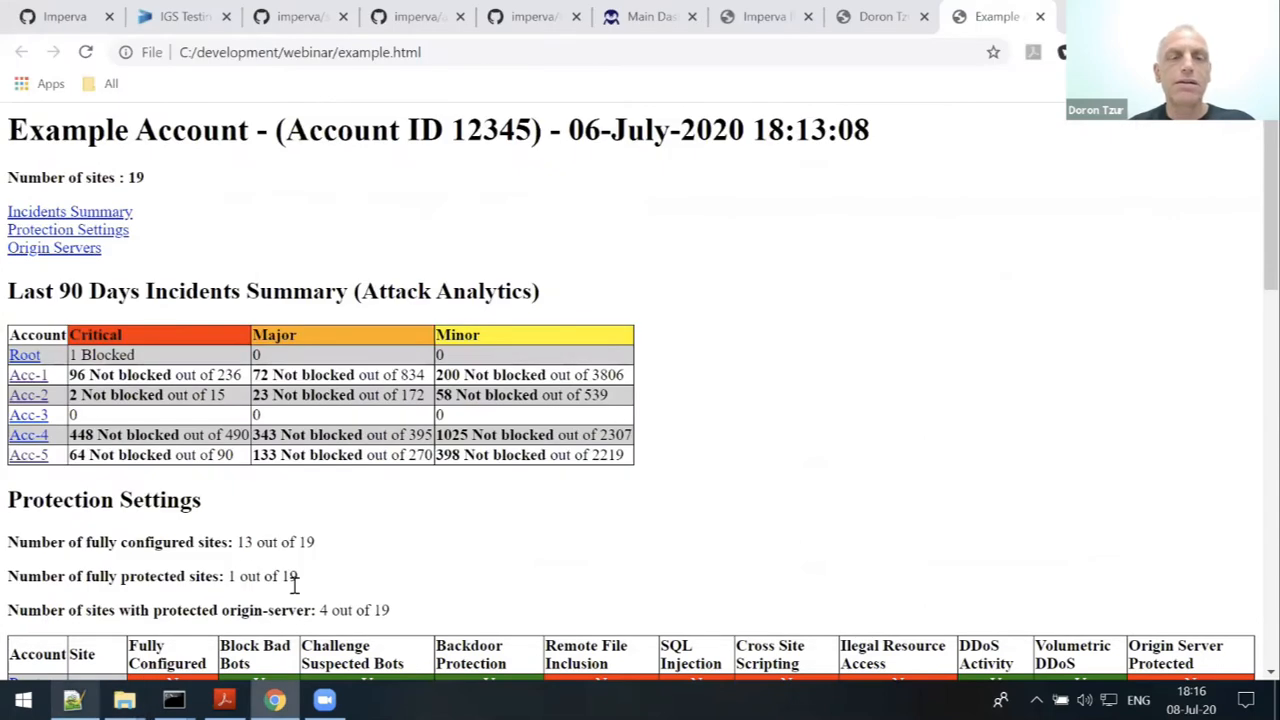
- Review the top of settings.js in Notepad++, where accountId, apiId and apiKey are still empty
{"action": "key", "text": "alt+Tab"}
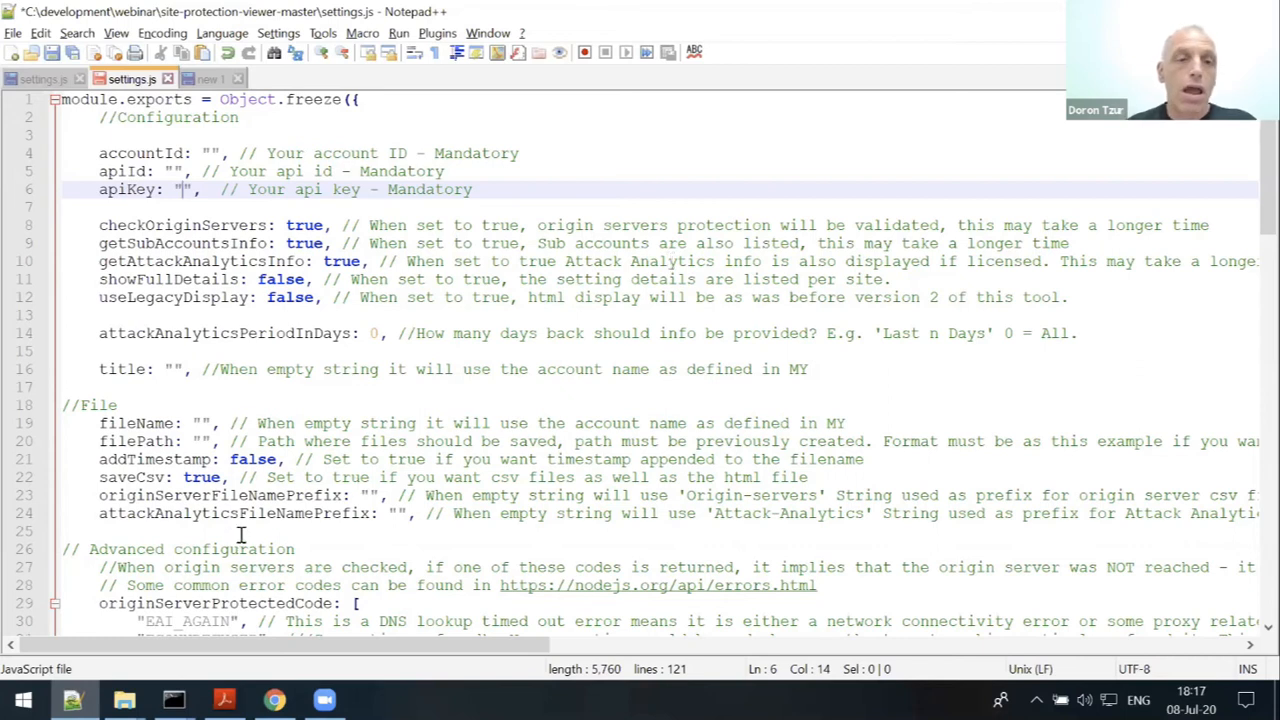
{"action": "scroll", "coordinate": [236, 463], "scroll_direction": "down", "scroll_amount": 1}
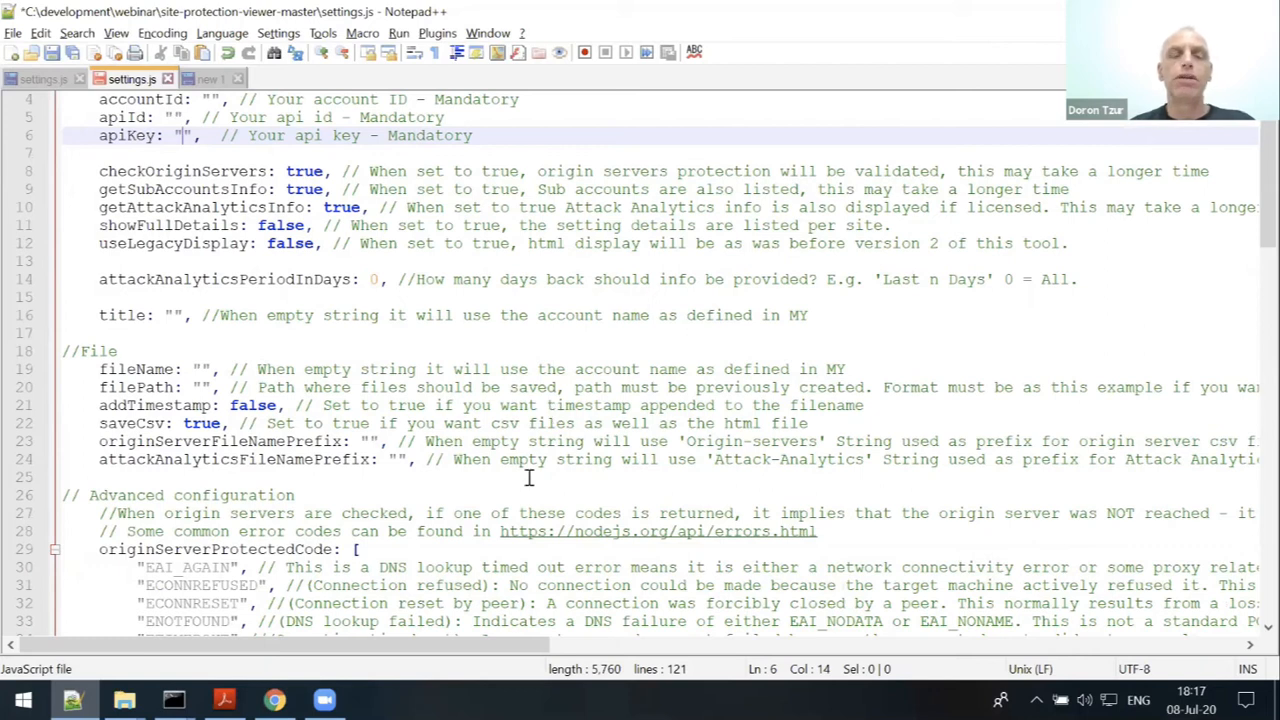
{"action": "left_click", "coordinate": [124, 700]}
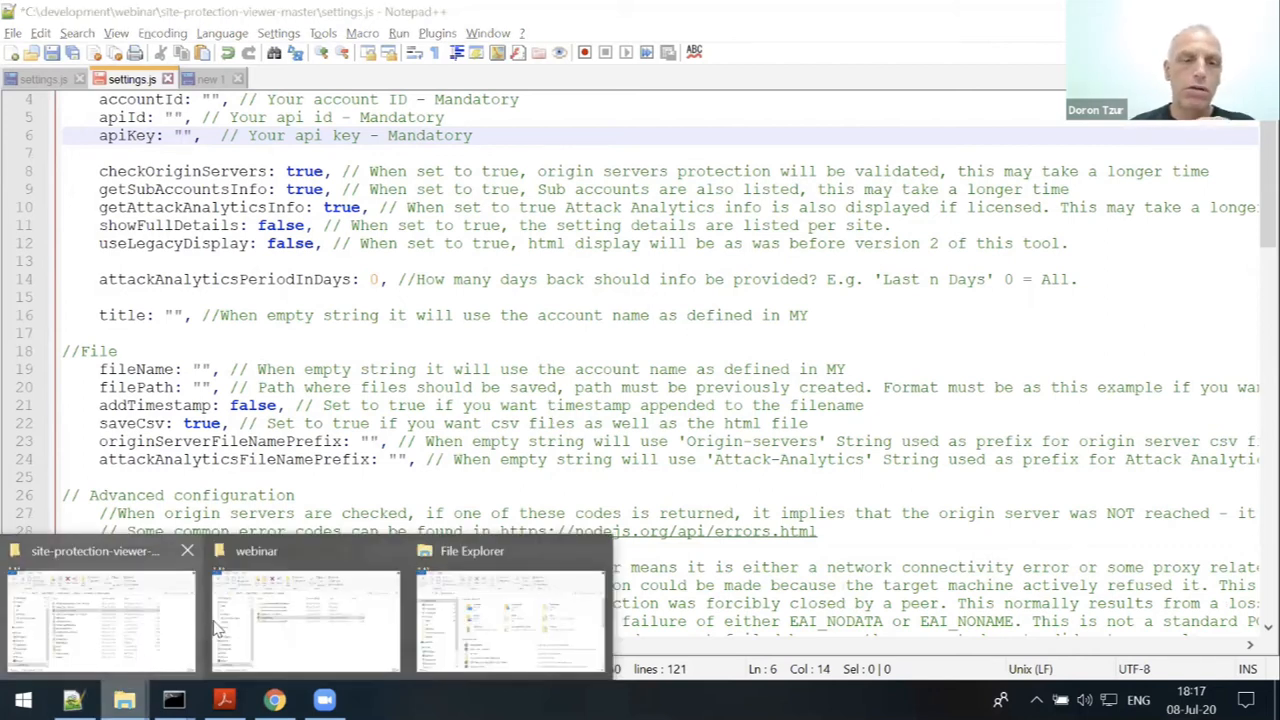
- Open the Origin-servers CSV from the site-protection-viewer-master folder in Excel
{"action": "left_click", "coordinate": [130, 556]}
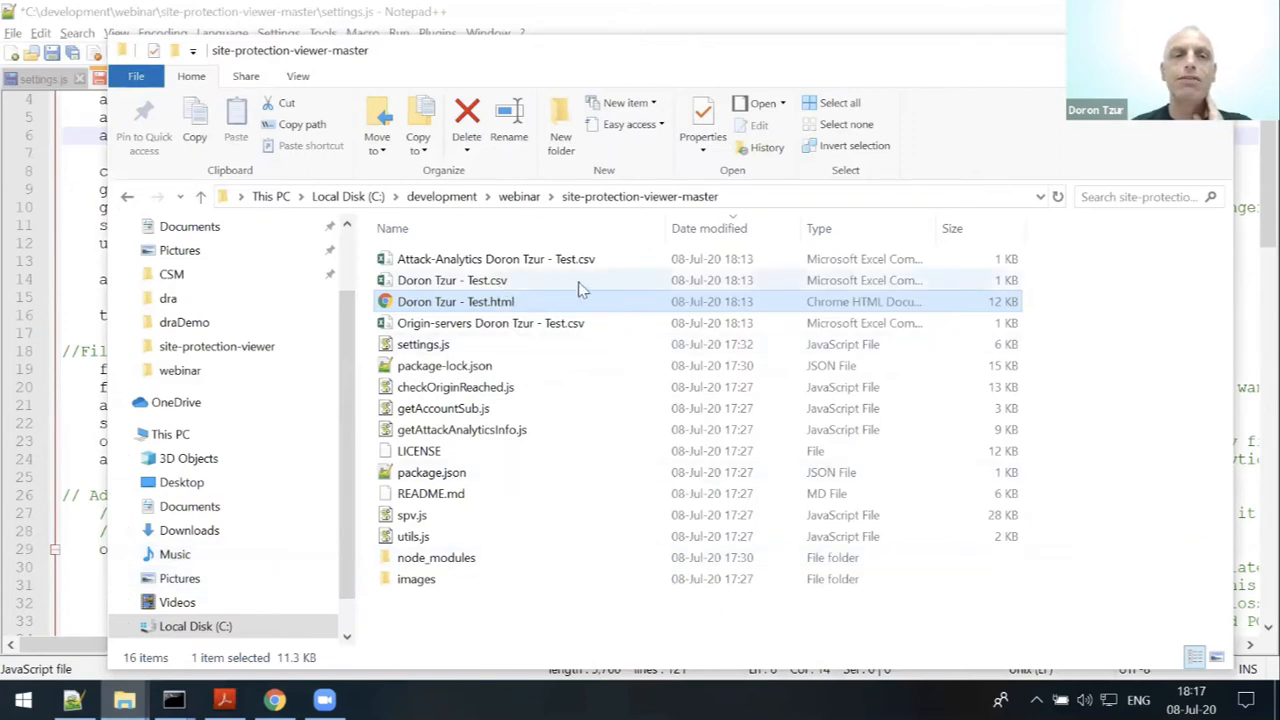
{"action": "left_click", "coordinate": [513, 284]}
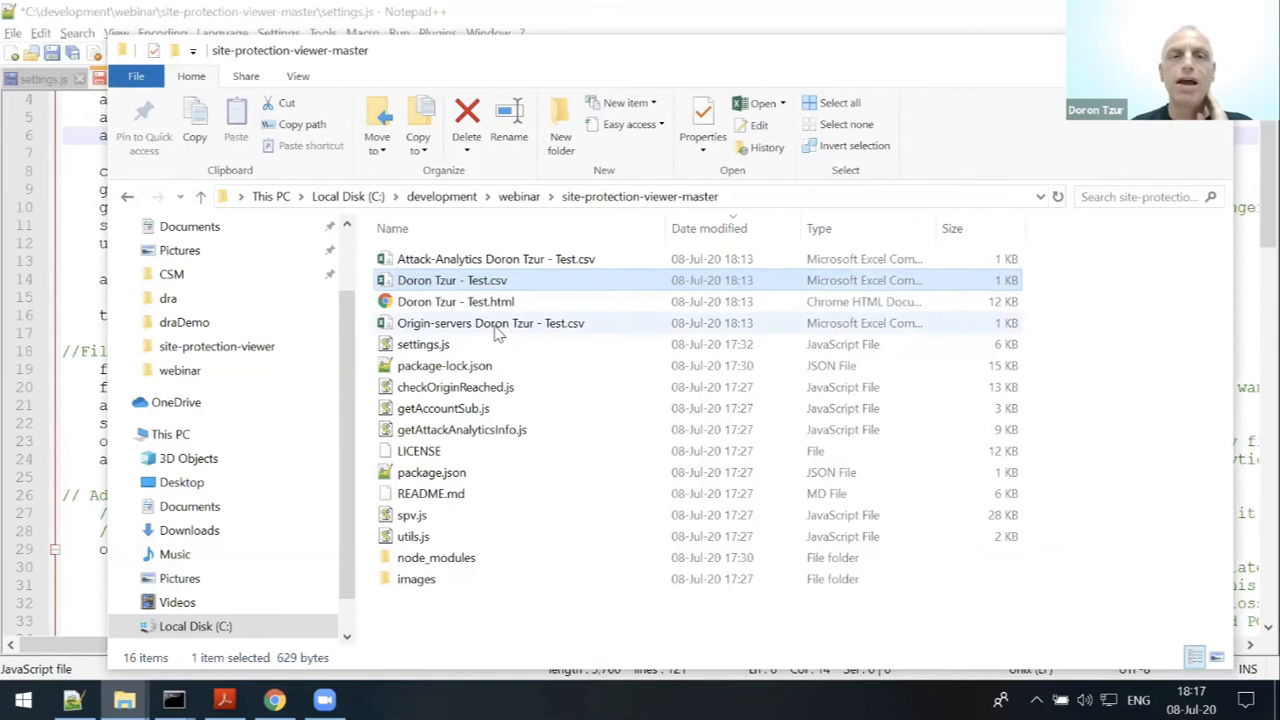
{"action": "left_click", "coordinate": [495, 325]}
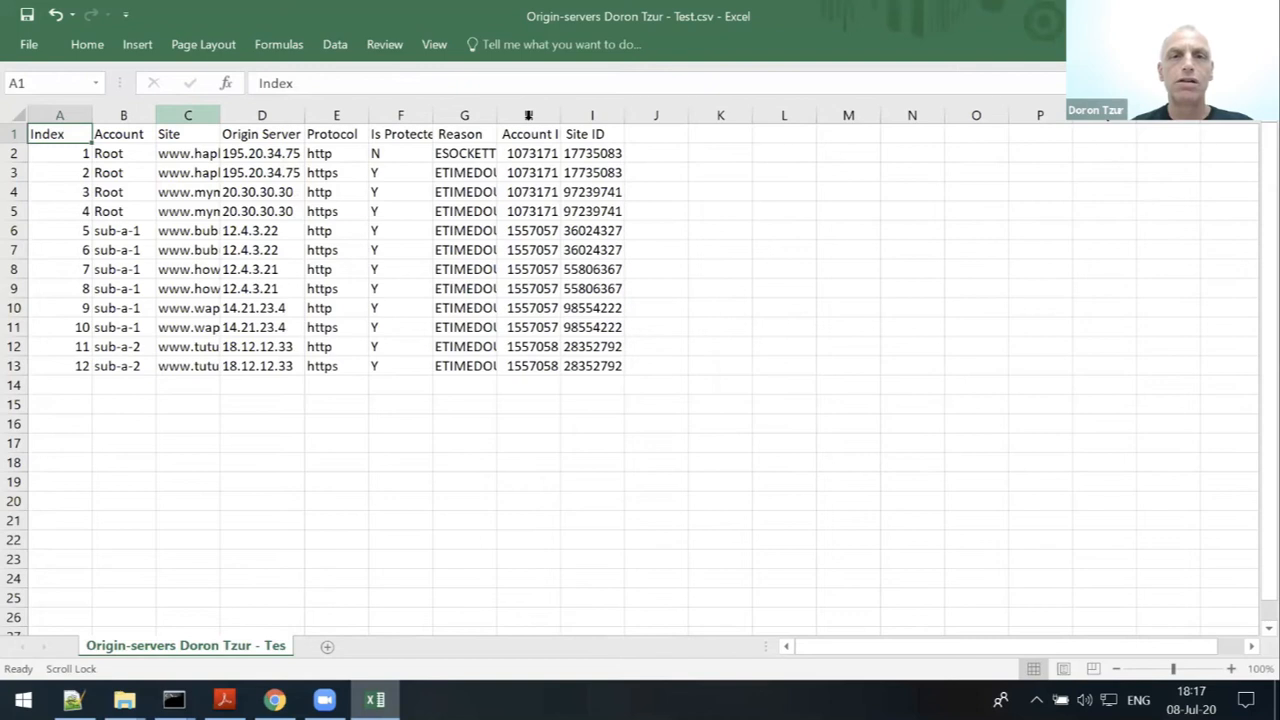
- Auto-fit columns H and I of the origin-servers sheet and column C of the site-settings sheet
{"action": "double_click", "coordinate": [563, 116]}
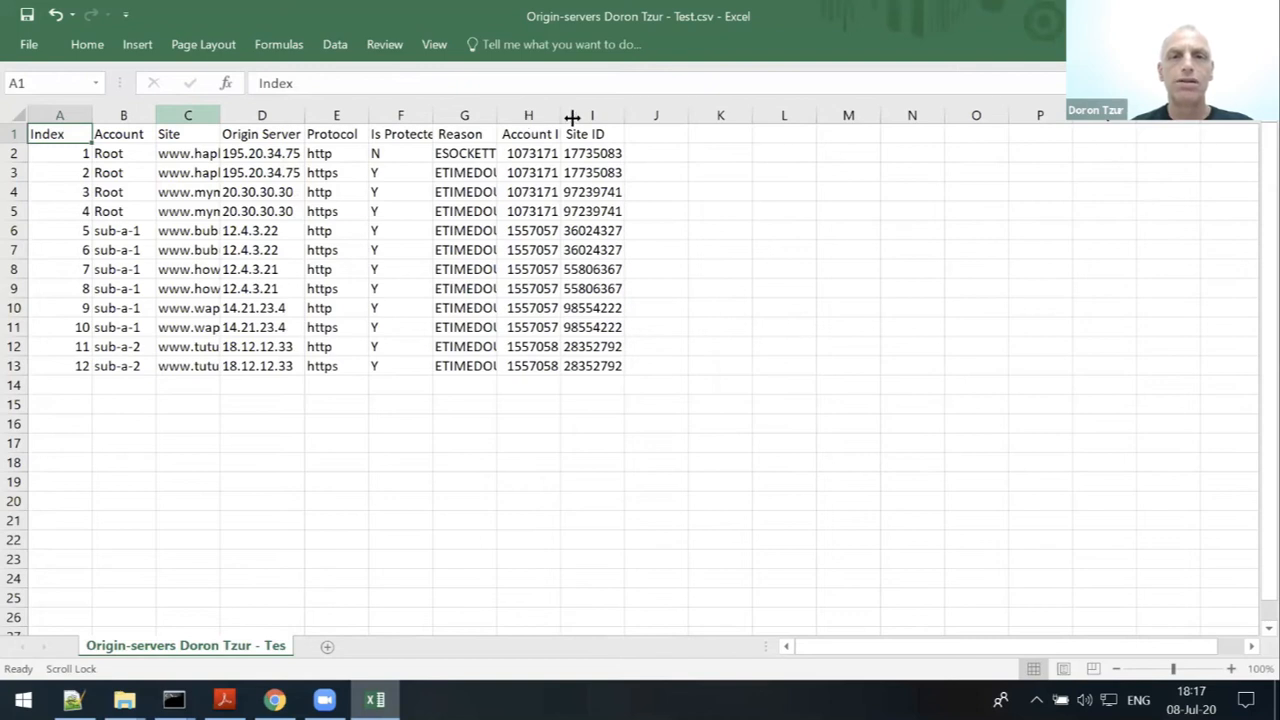
{"action": "double_click", "coordinate": [637, 121]}
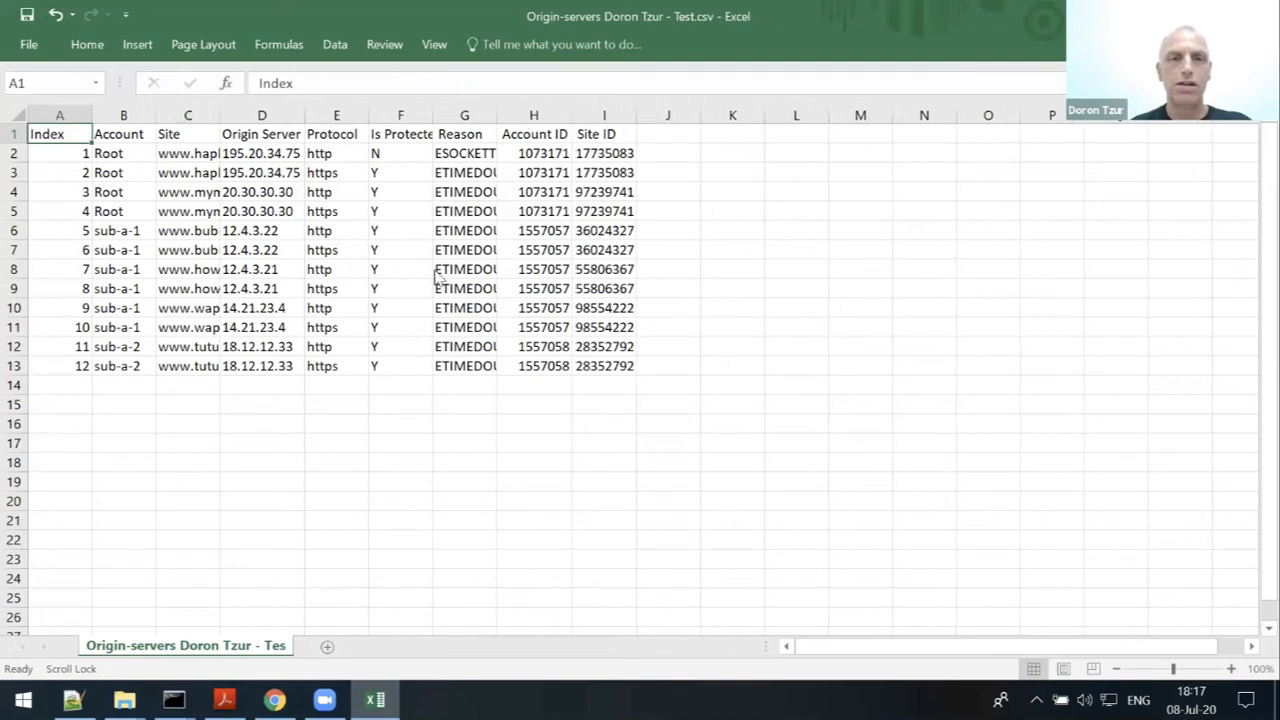
{"action": "key", "text": "alt+Tab"}
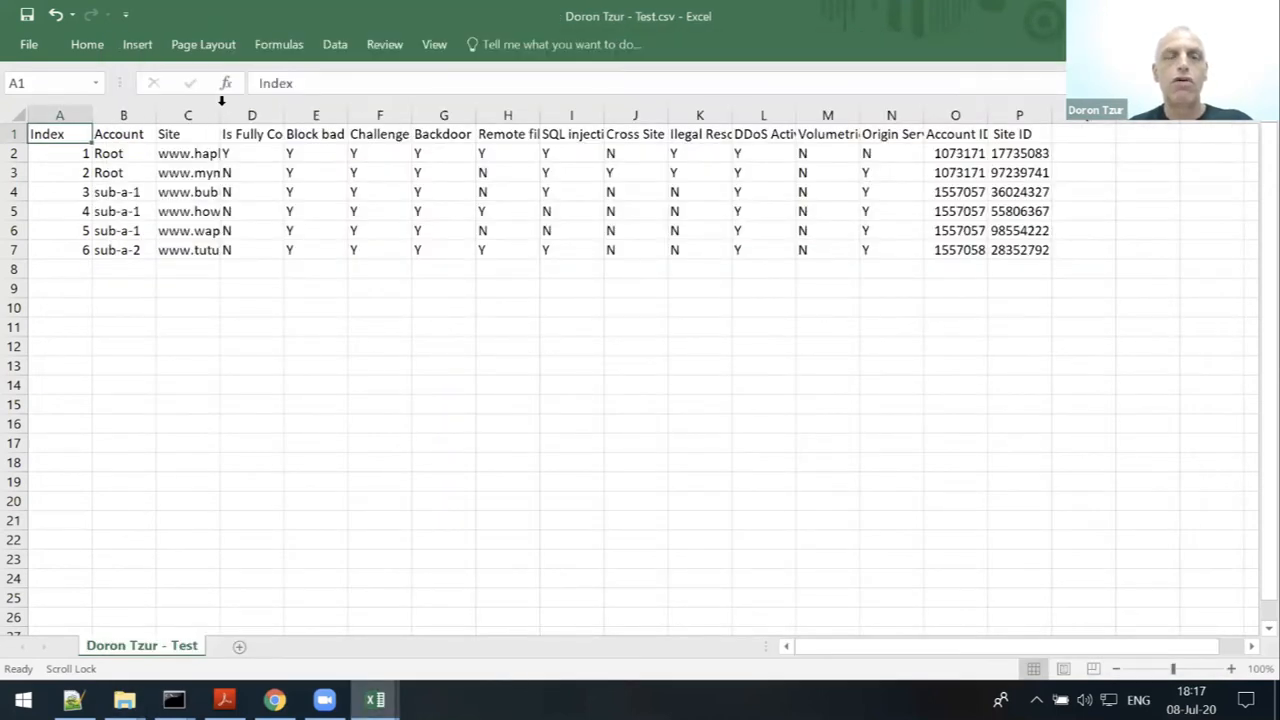
{"action": "double_click", "coordinate": [220, 112]}
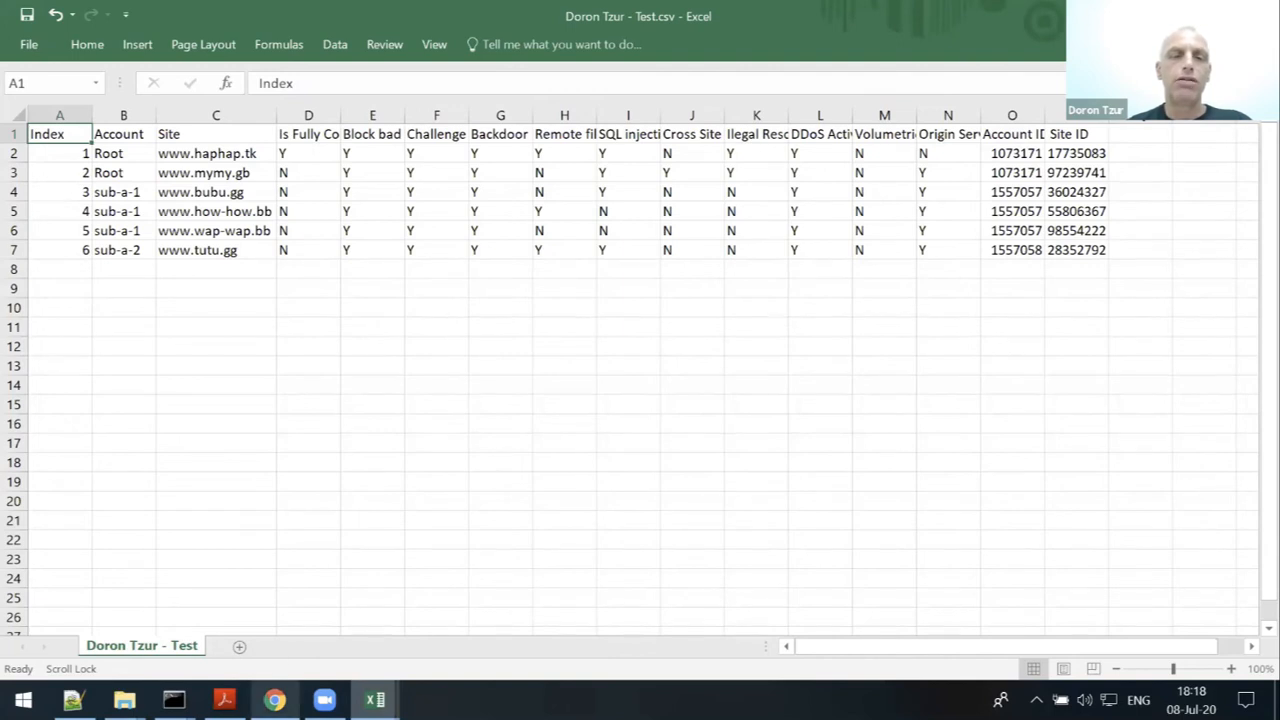
- Scroll the example.html report past the Protection Settings table down to the Origin Servers table
{"action": "key", "text": "alt+Tab"}
{"action": "scroll", "coordinate": [700, 400], "scroll_direction": "down", "scroll_amount": 2}
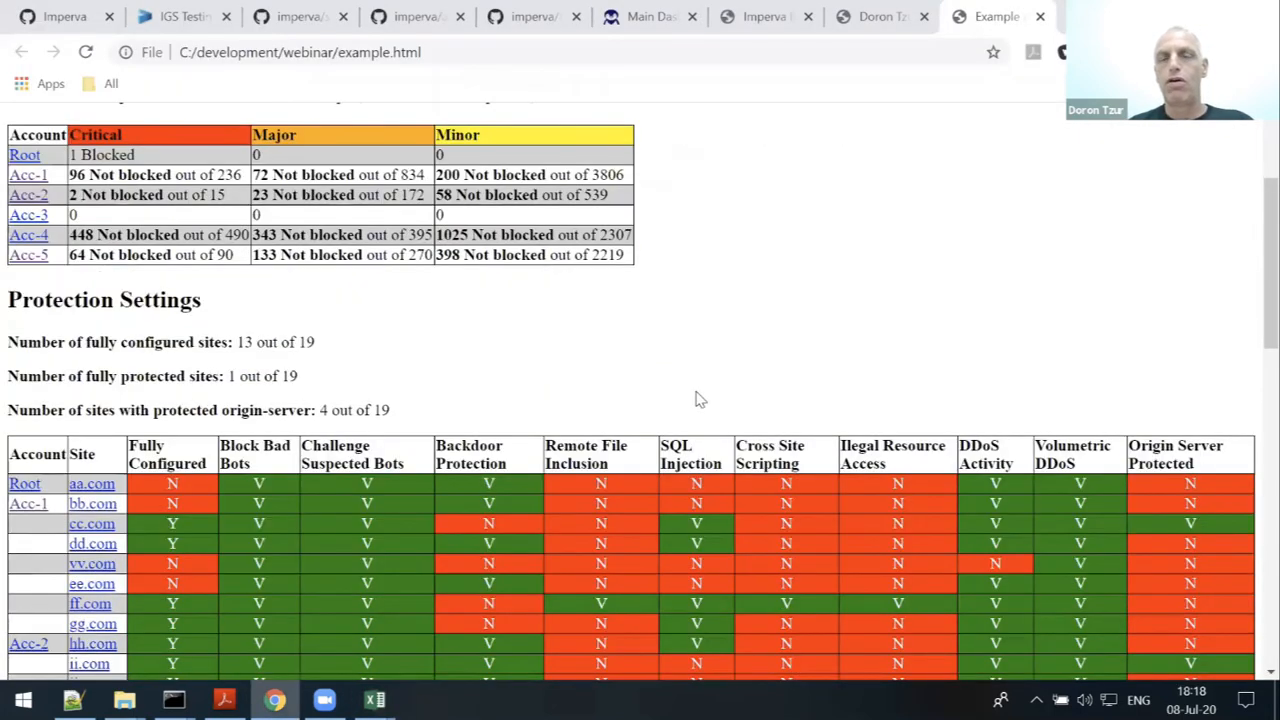
{"action": "scroll", "coordinate": [700, 400], "scroll_direction": "down", "scroll_amount": 1}
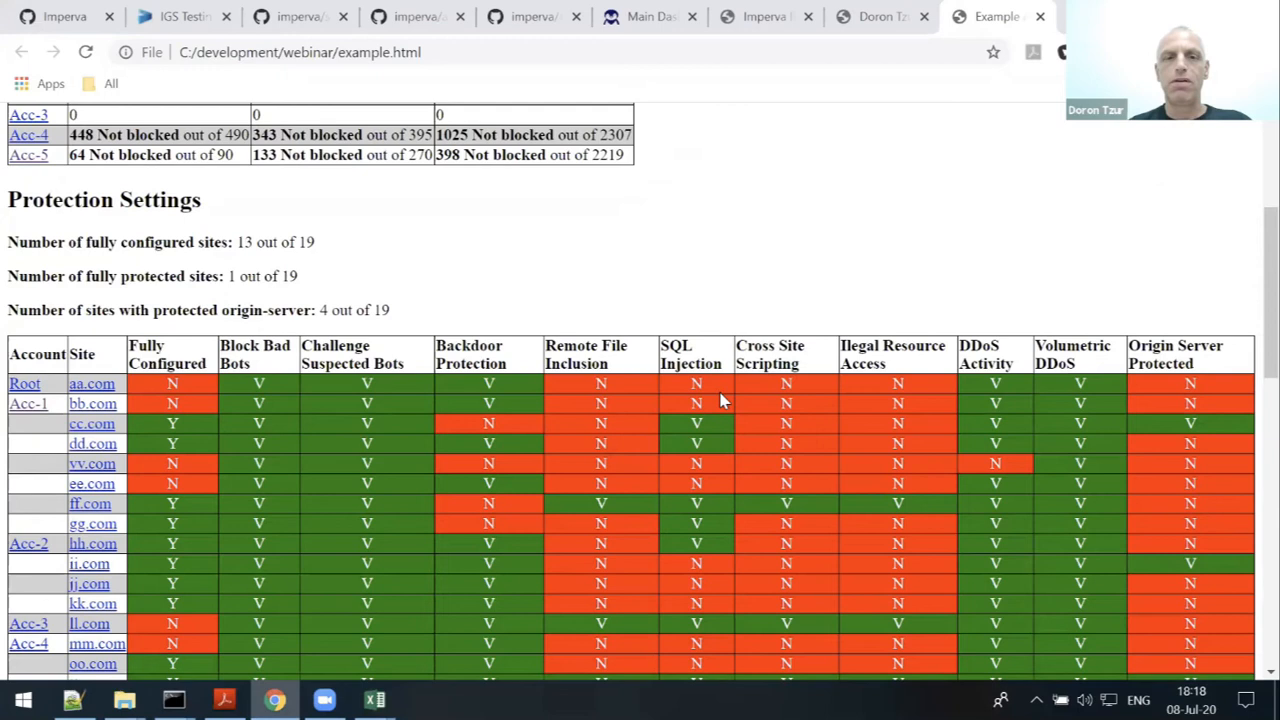
{"action": "scroll", "coordinate": [720, 400], "scroll_direction": "down", "scroll_amount": 6}
{"action": "scroll", "coordinate": [725, 402], "scroll_direction": "up", "scroll_amount": 2}
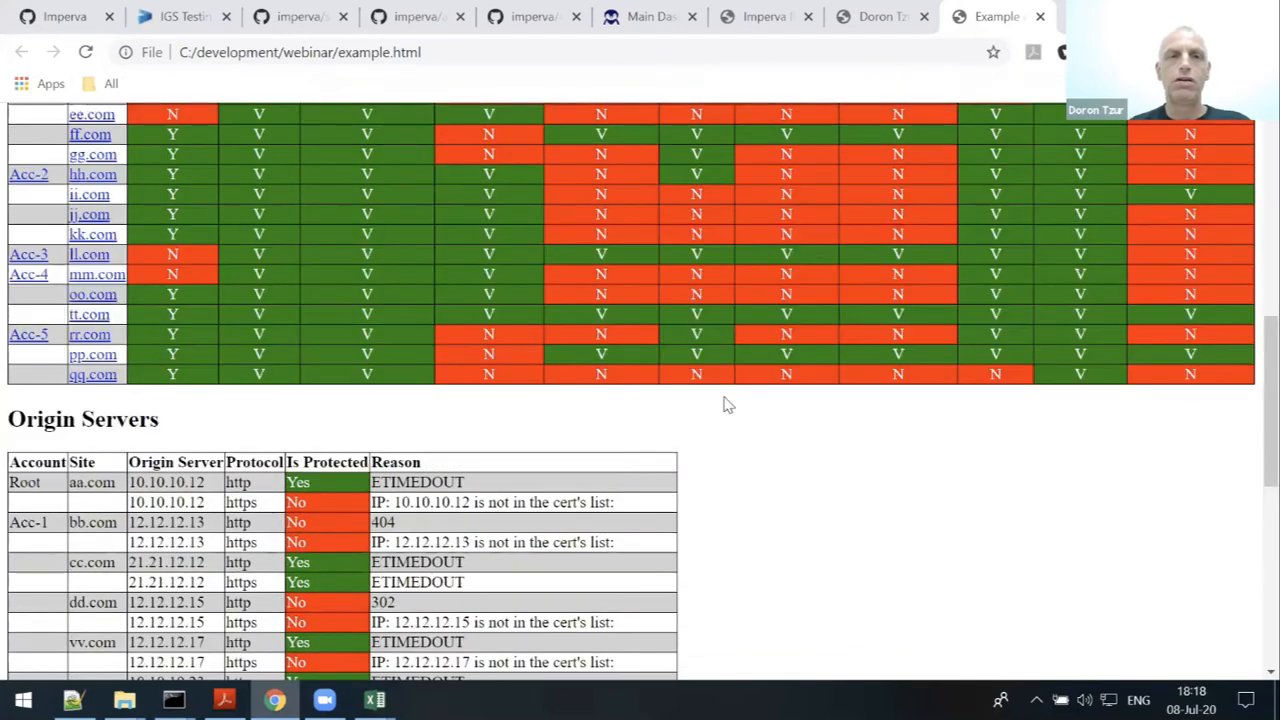
{"action": "scroll", "coordinate": [714, 348], "scroll_direction": "up", "scroll_amount": 5}
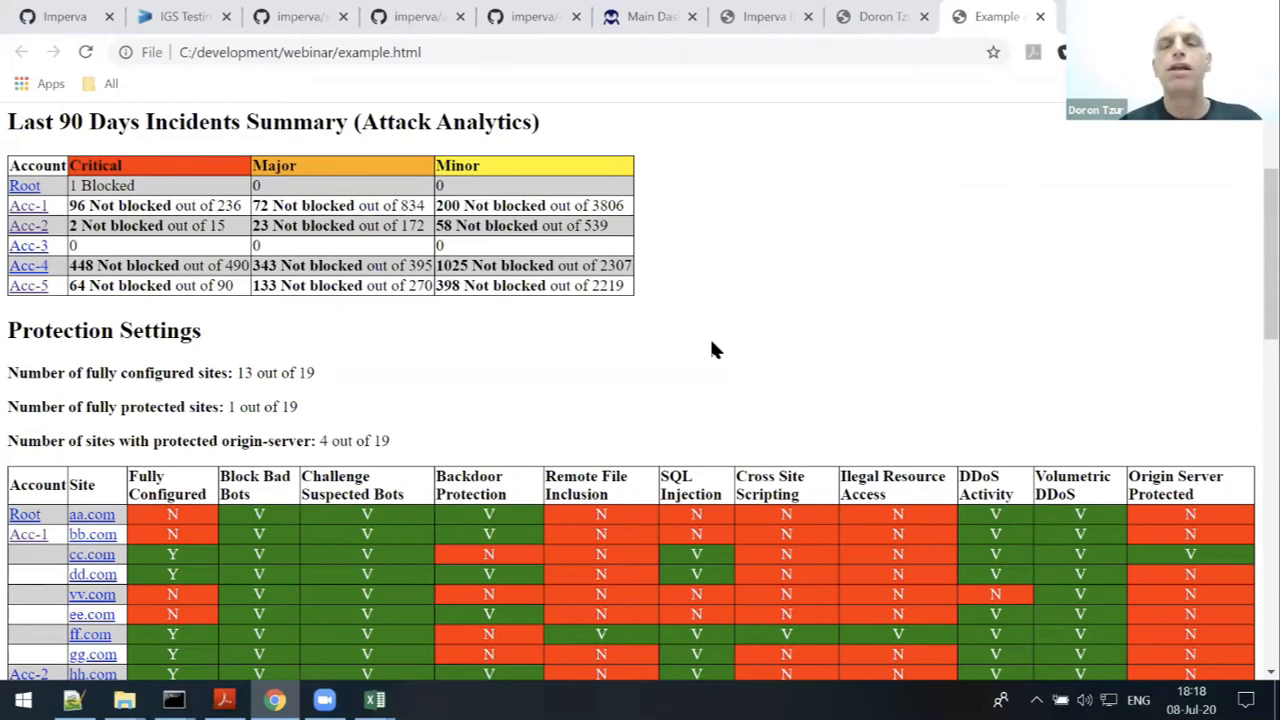
{"action": "scroll", "coordinate": [714, 349], "scroll_direction": "down", "scroll_amount": 1}
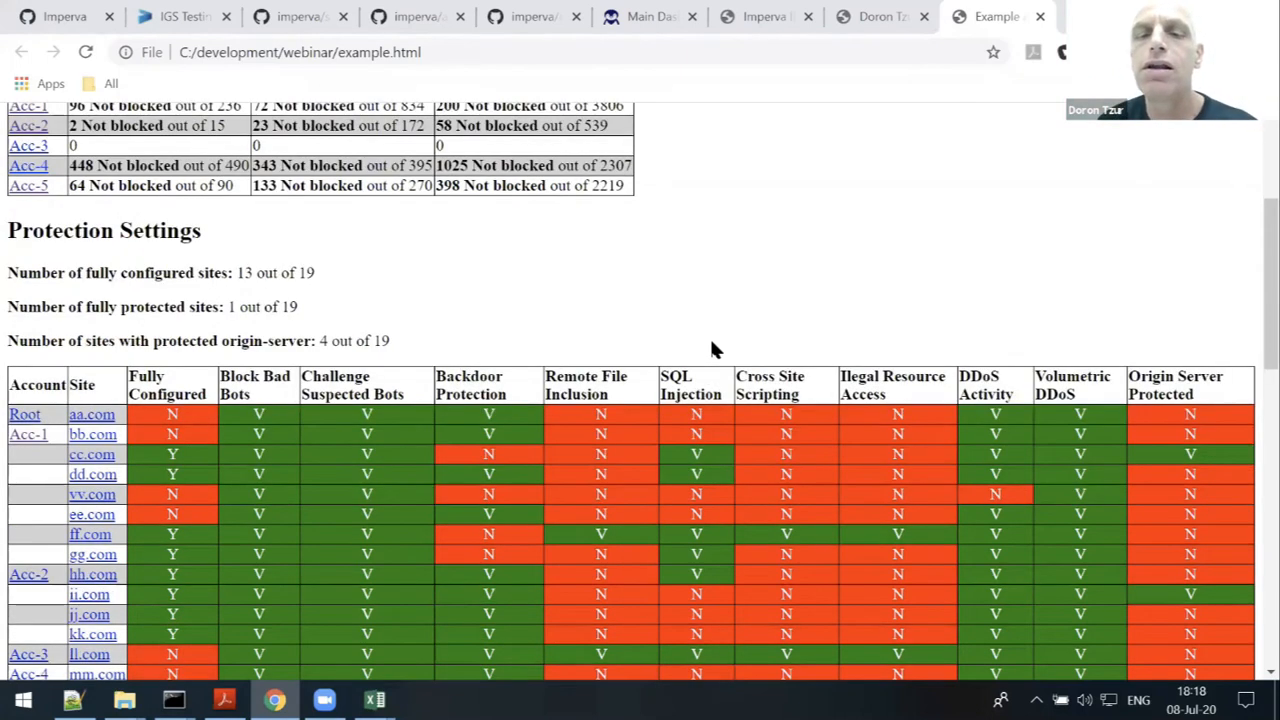
{"action": "scroll", "coordinate": [714, 349], "scroll_direction": "down", "scroll_amount": 1}
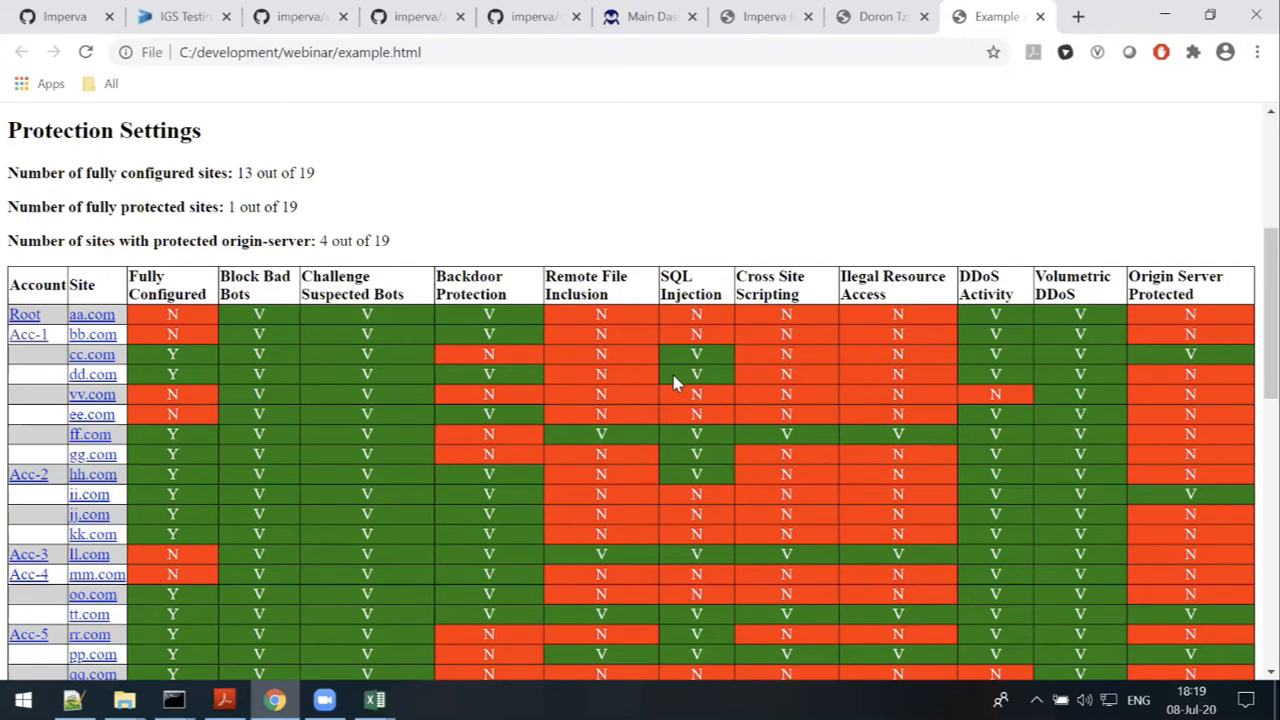
{"action": "scroll", "coordinate": [640, 362], "scroll_direction": "down", "scroll_amount": 4}
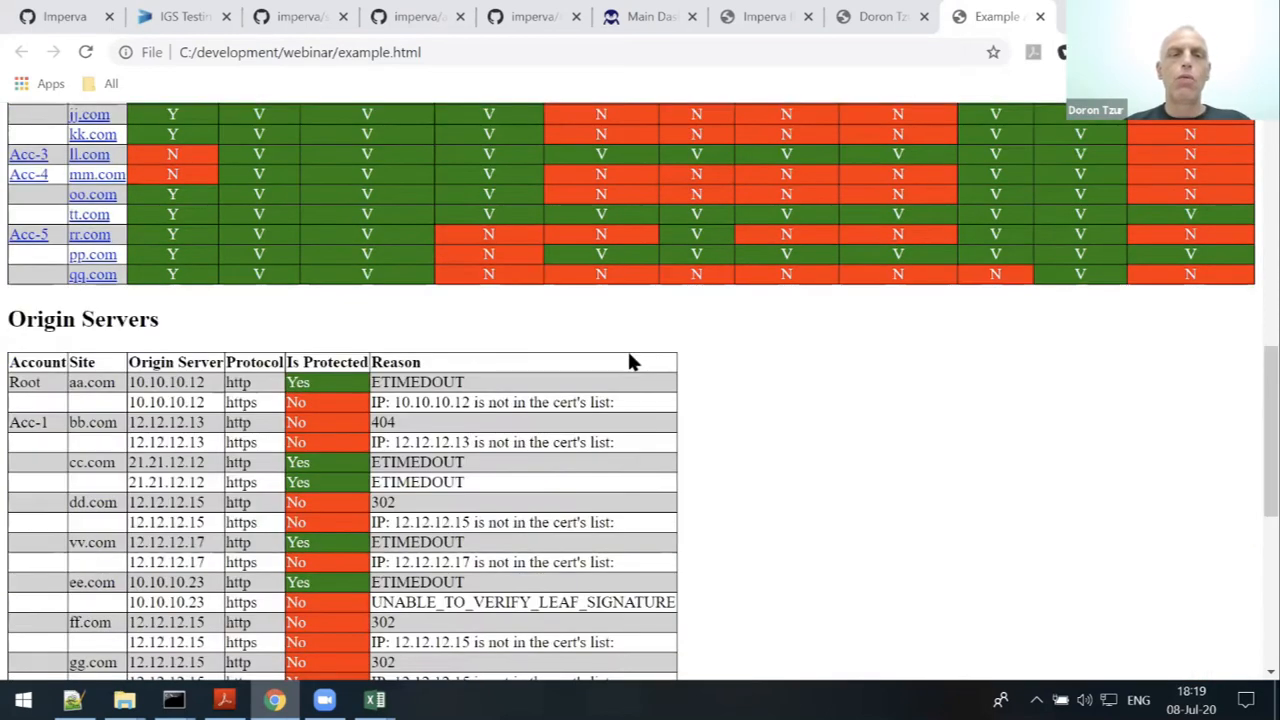
{"action": "scroll", "coordinate": [700, 352], "scroll_direction": "down", "scroll_amount": 1}
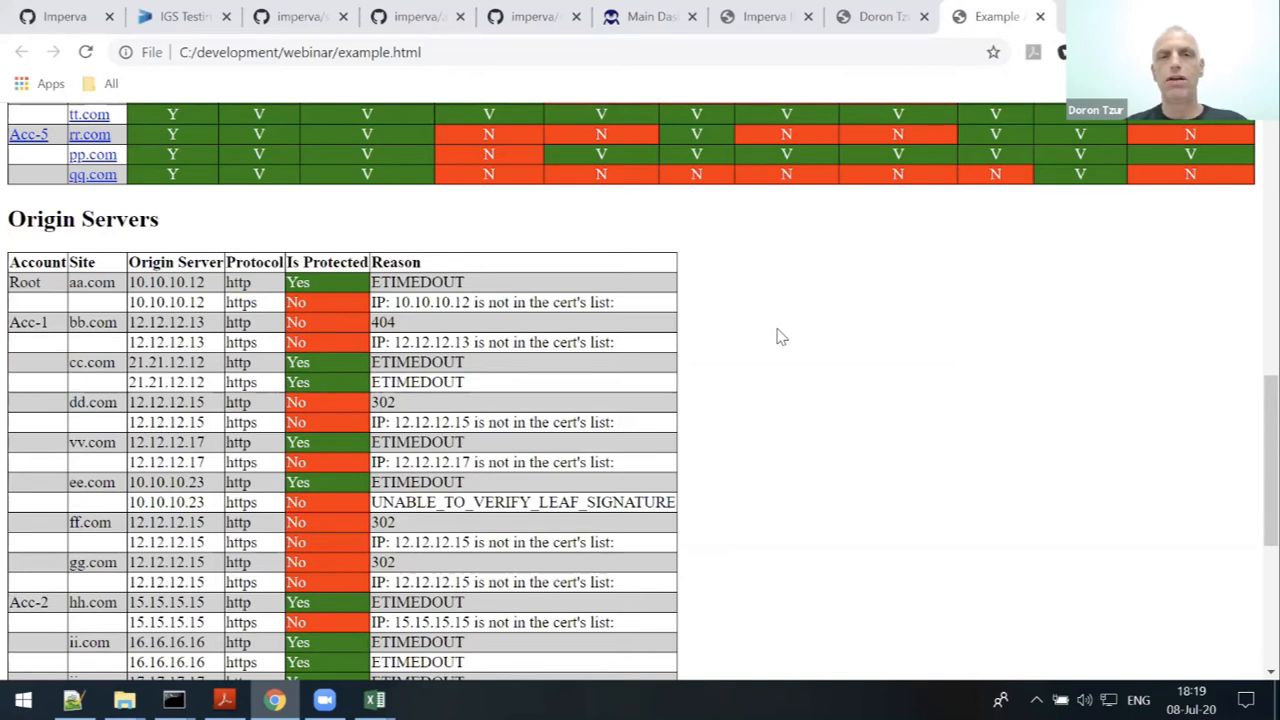
{"action": "scroll", "coordinate": [817, 431], "scroll_direction": "up", "scroll_amount": 2}
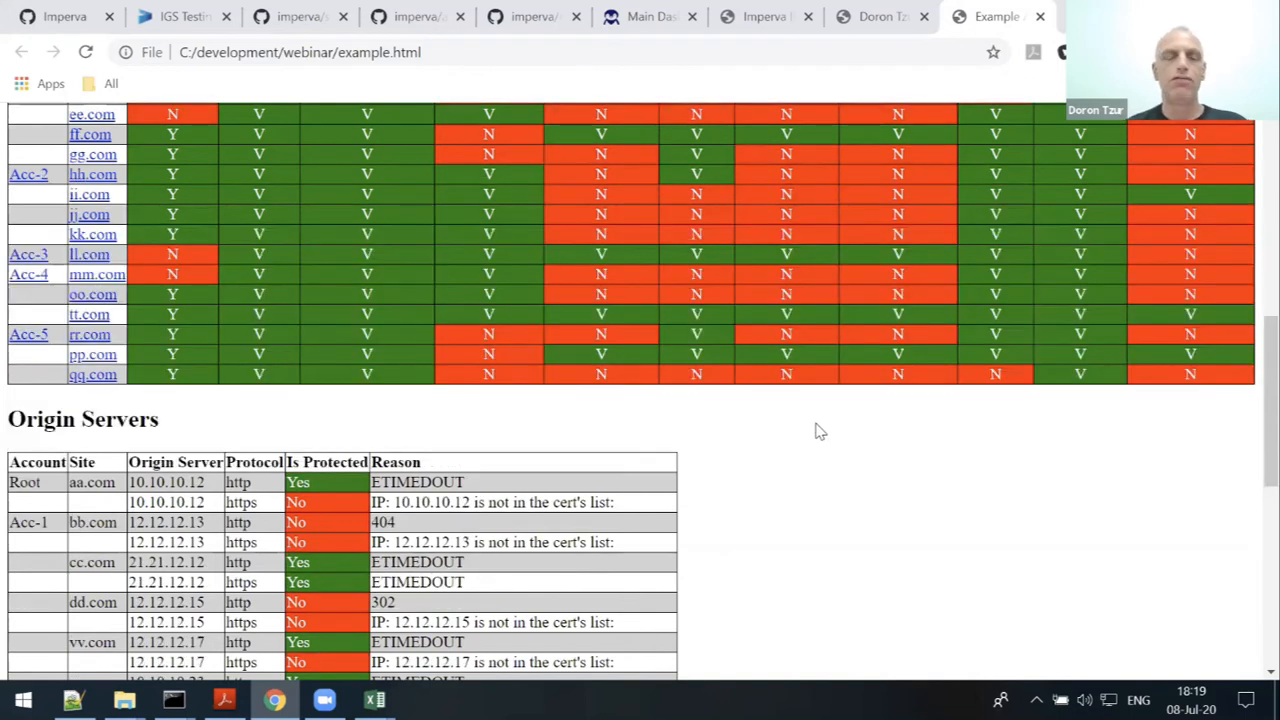
{"action": "scroll", "coordinate": [745, 462], "scroll_direction": "down", "scroll_amount": 1}
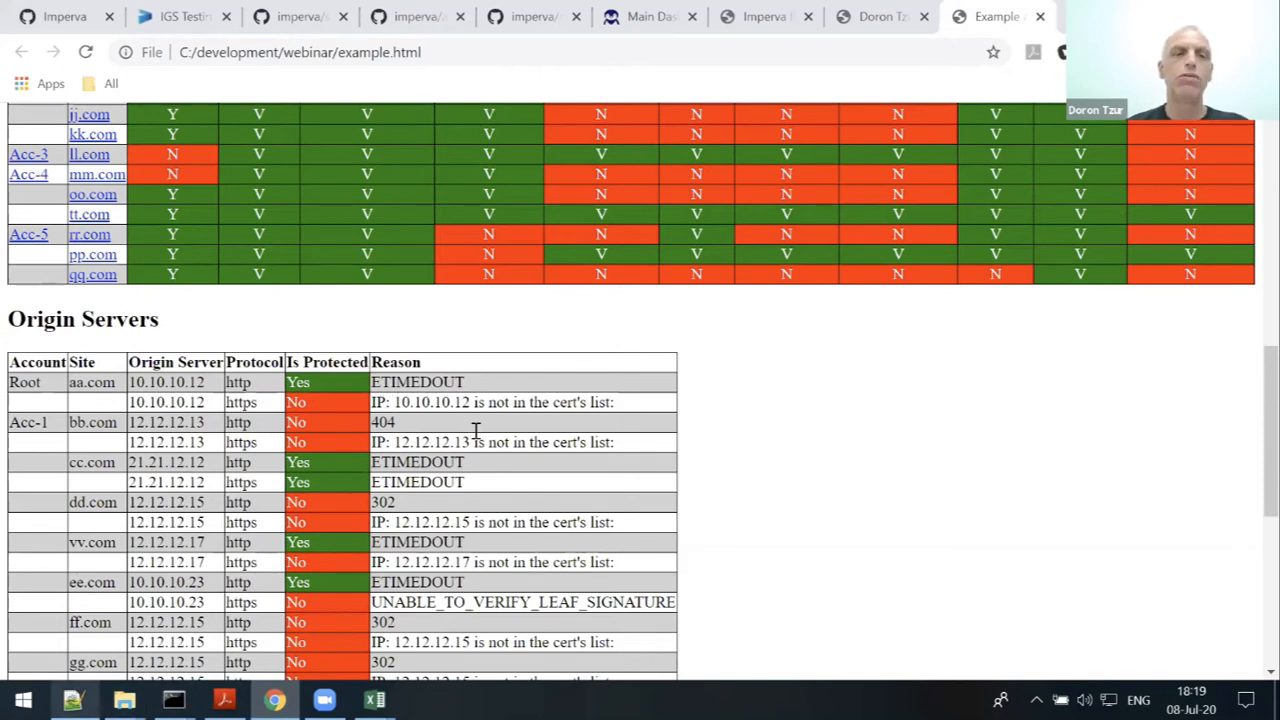
{"action": "key", "text": "alt+Tab"}
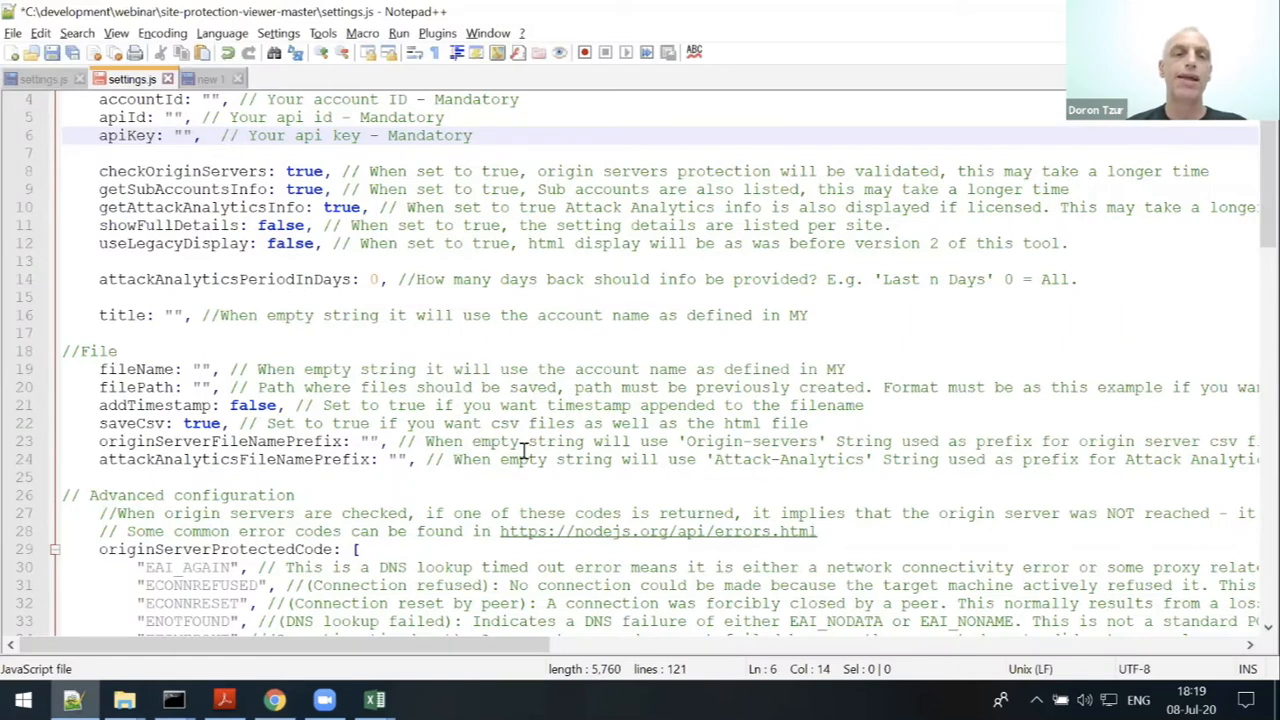
- Highlight EAI_AGAIN, ECONNREFUSED and ECONNRESET in the originServerProtectedCode list of settings.js
{"action": "scroll", "coordinate": [521, 441], "scroll_direction": "down", "scroll_amount": 2}
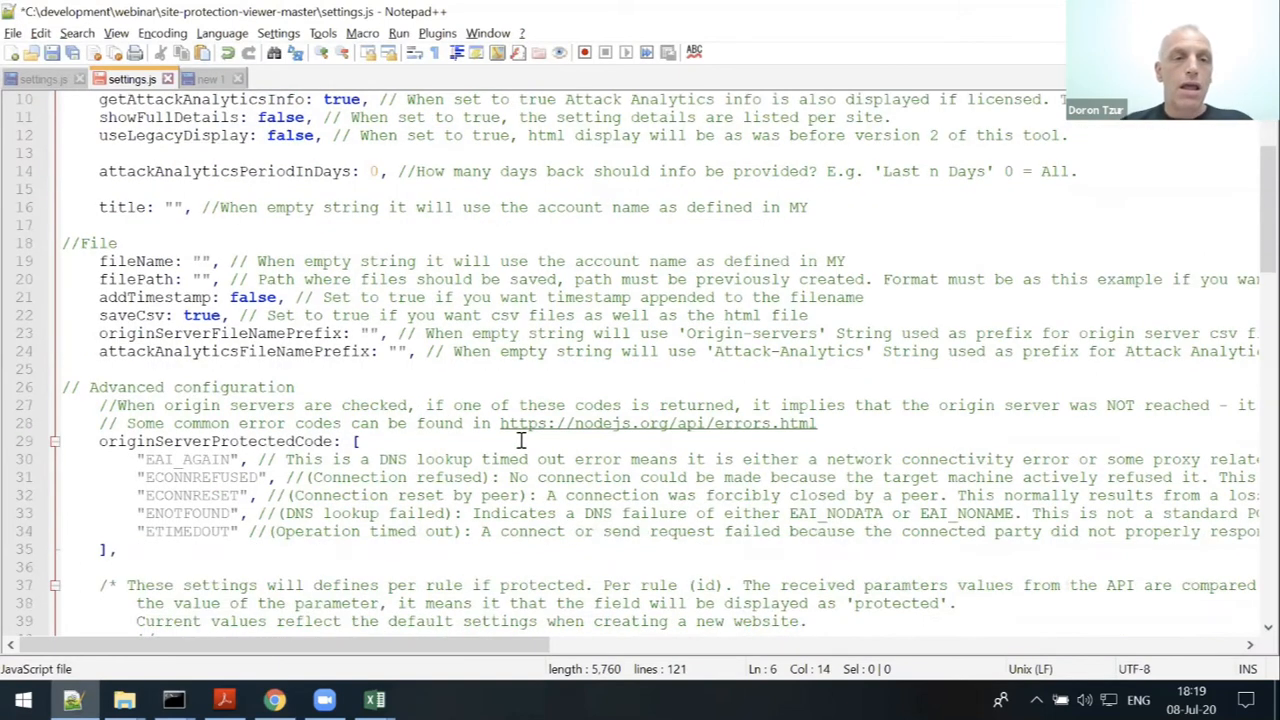
{"action": "scroll", "coordinate": [472, 432], "scroll_direction": "down", "scroll_amount": 1}
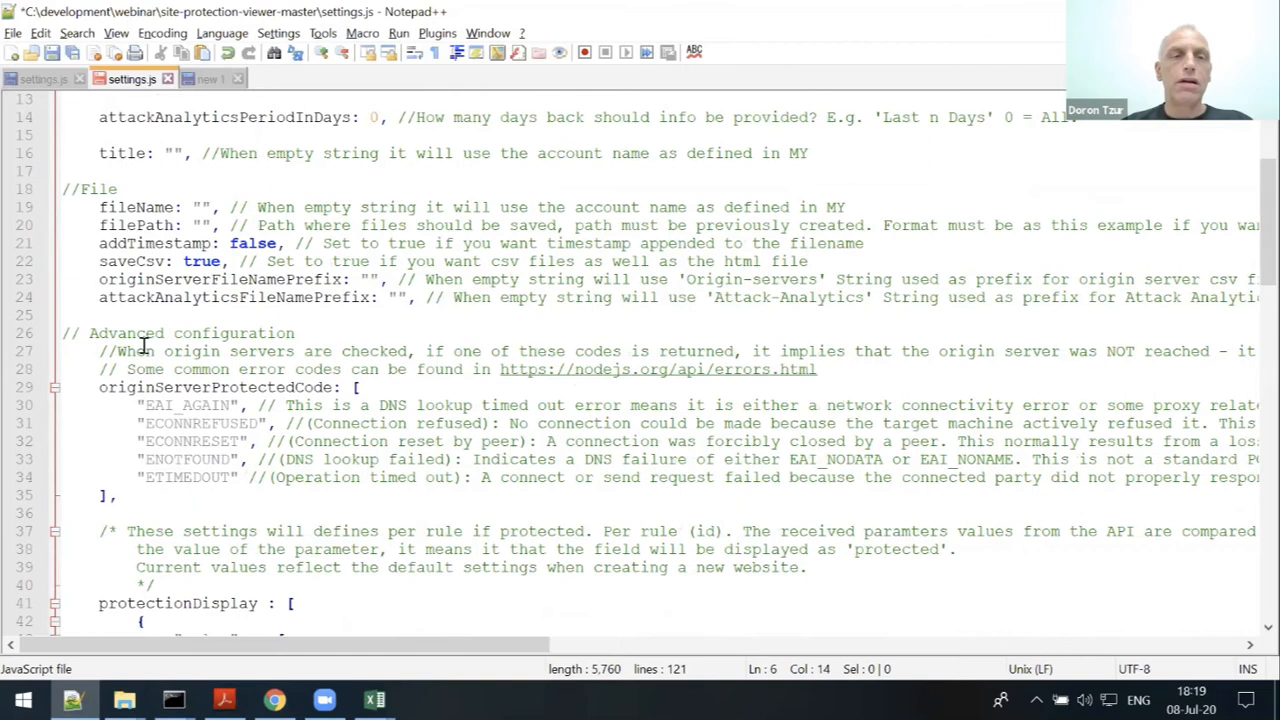
{"action": "scroll", "coordinate": [144, 345], "scroll_direction": "down", "scroll_amount": 1}
{"action": "double_click", "coordinate": [176, 351]}
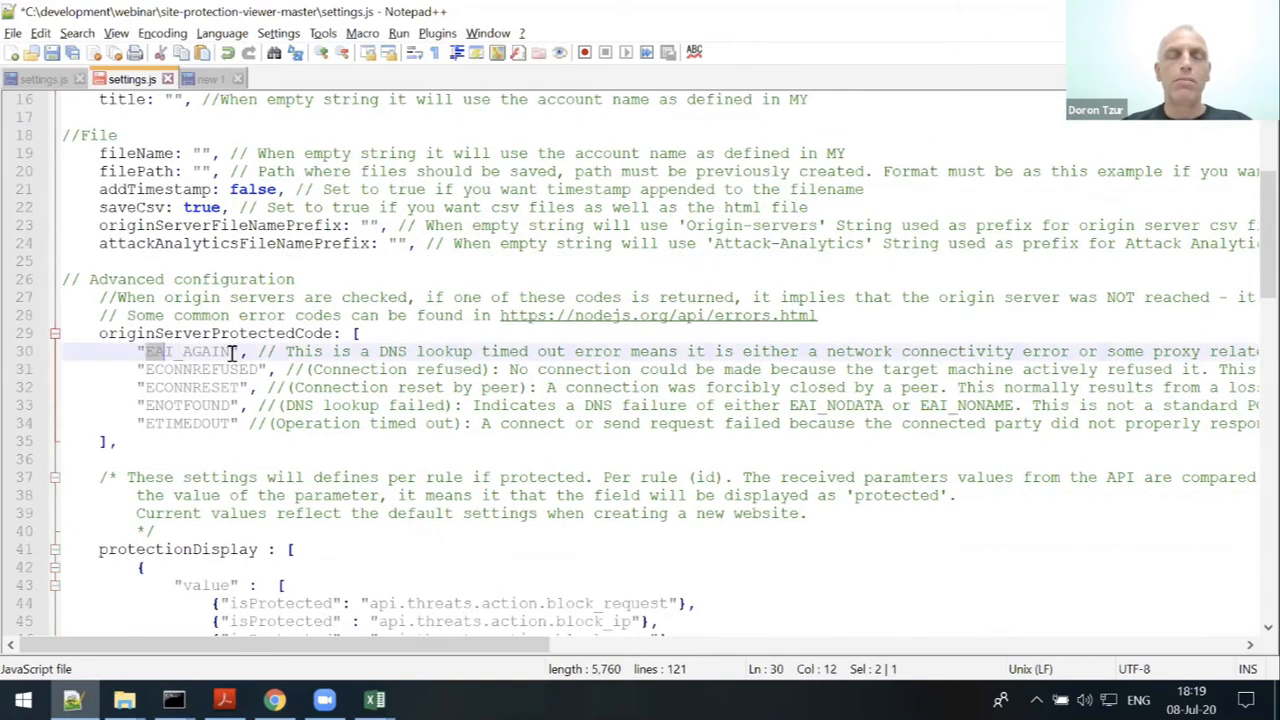
{"action": "left_click_drag", "start_coordinate": [232, 351], "coordinate": [234, 351]}
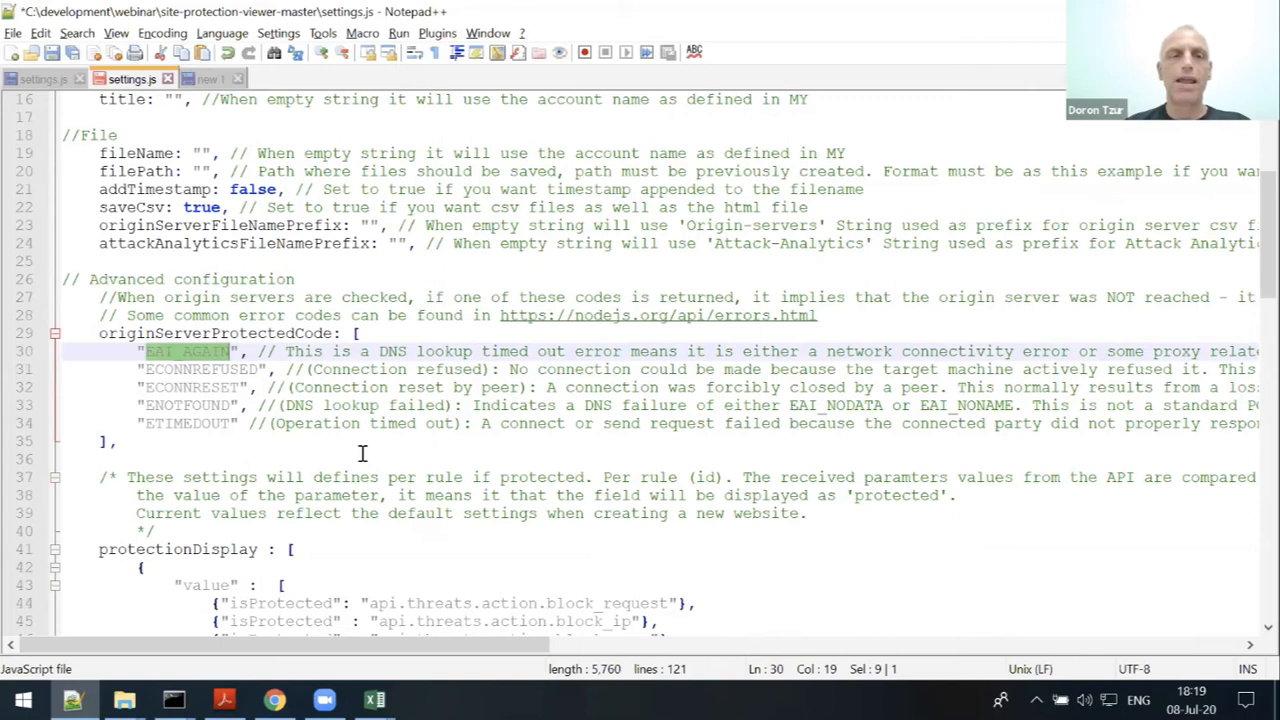
{"action": "double_click", "coordinate": [186, 369]}
{"action": "double_click", "coordinate": [195, 392]}
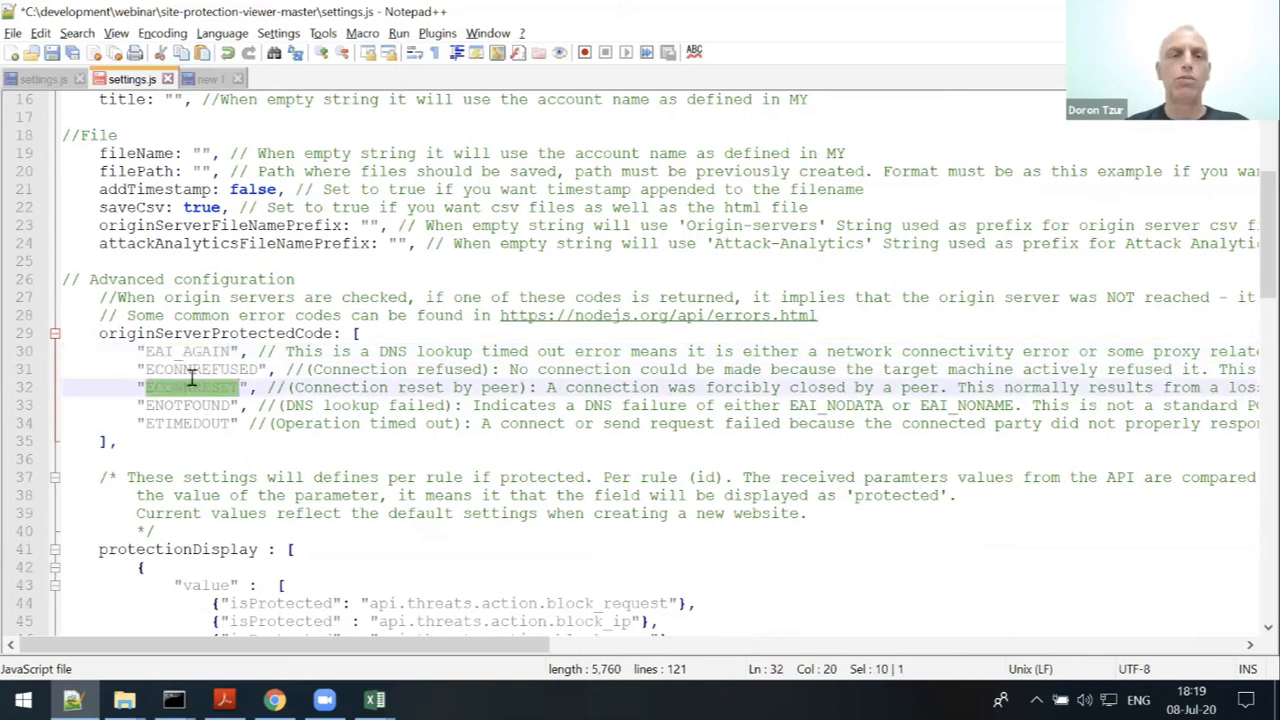
{"action": "double_click", "coordinate": [186, 352]}
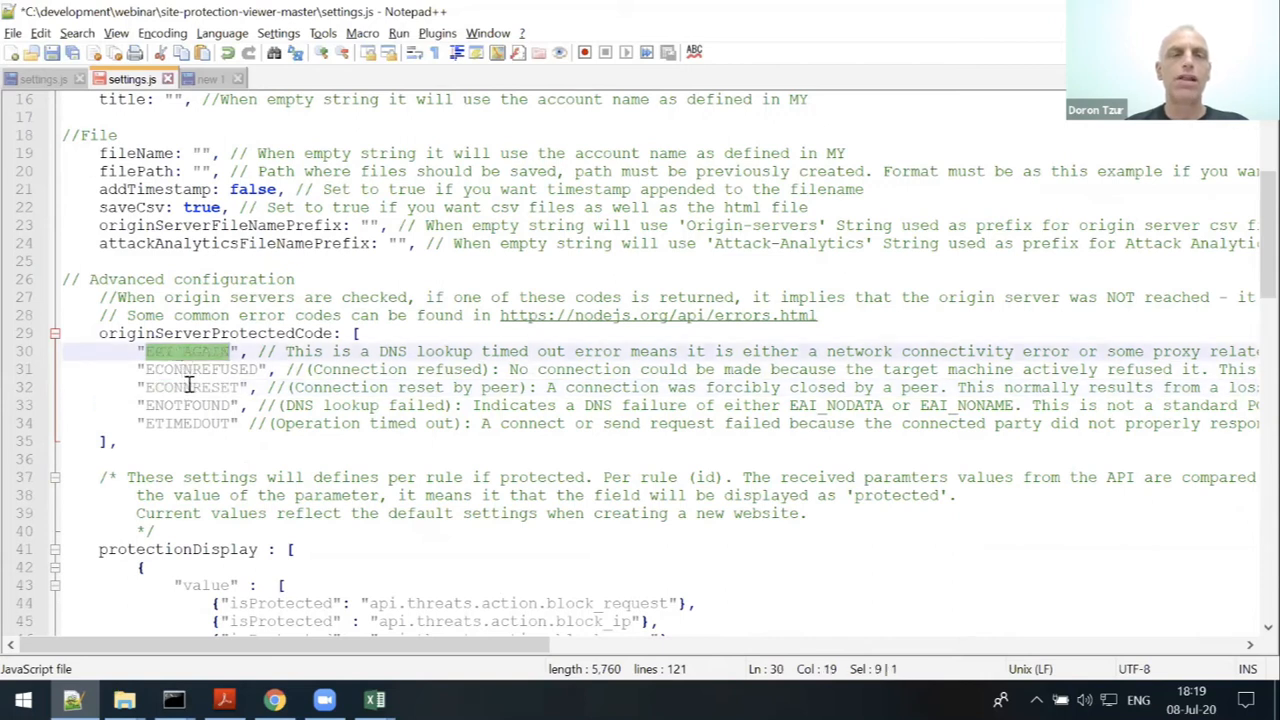
{"action": "left_click", "coordinate": [192, 388]}
{"action": "left_click", "coordinate": [202, 424]}
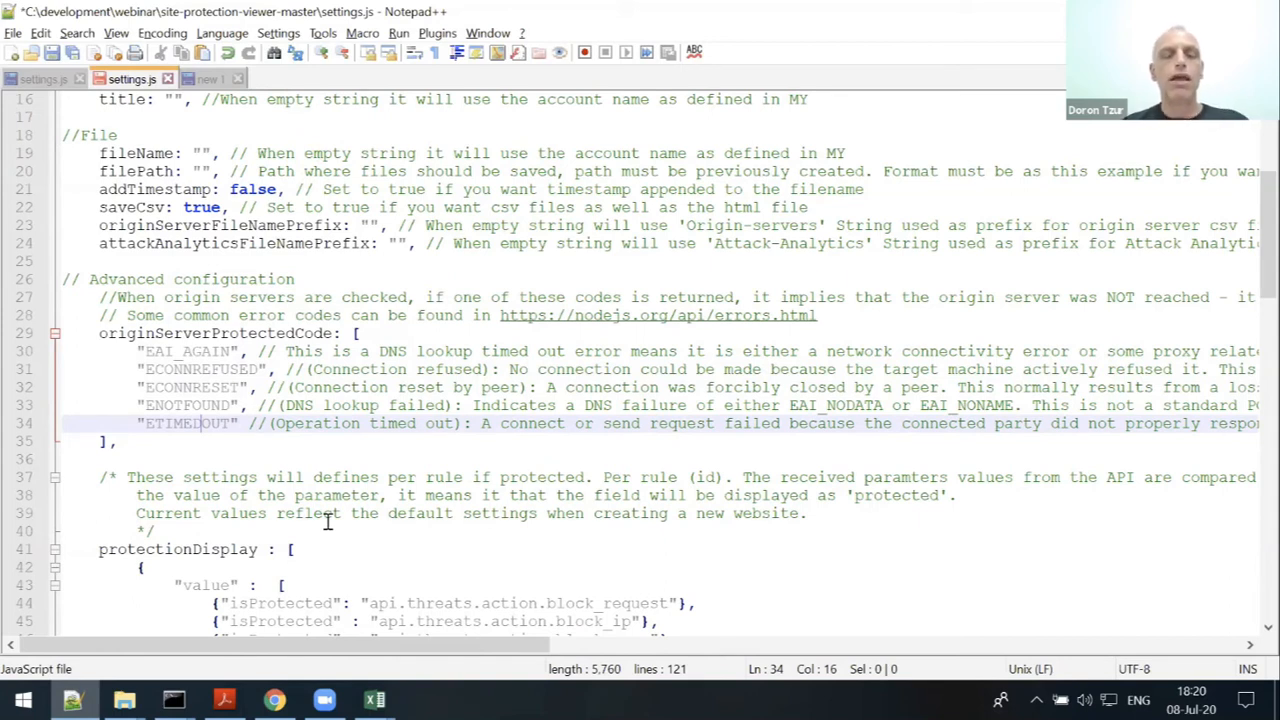
- Find the ESOCKETTIMEDOUT reason in the site protection test report's Origin Servers table
{"action": "key", "text": "alt+Tab"}
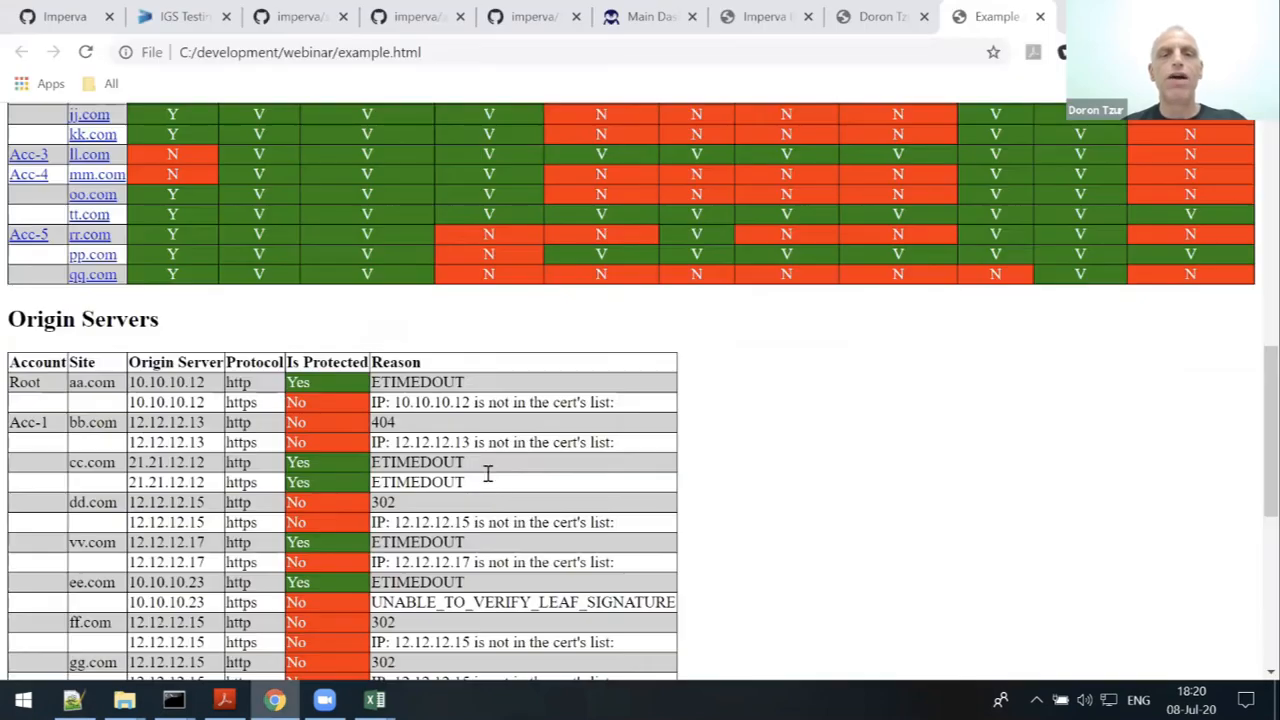
{"action": "scroll", "coordinate": [490, 400], "scroll_direction": "down", "scroll_amount": 1}
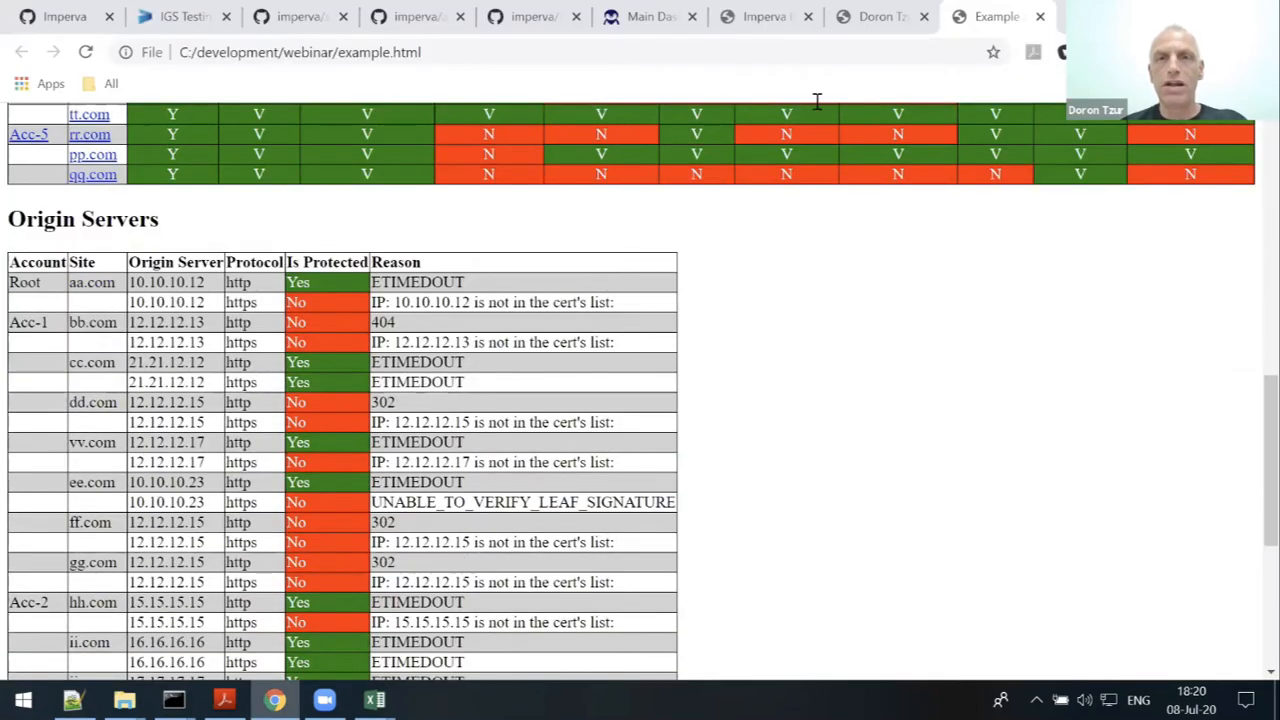
{"action": "left_click", "coordinate": [884, 24]}
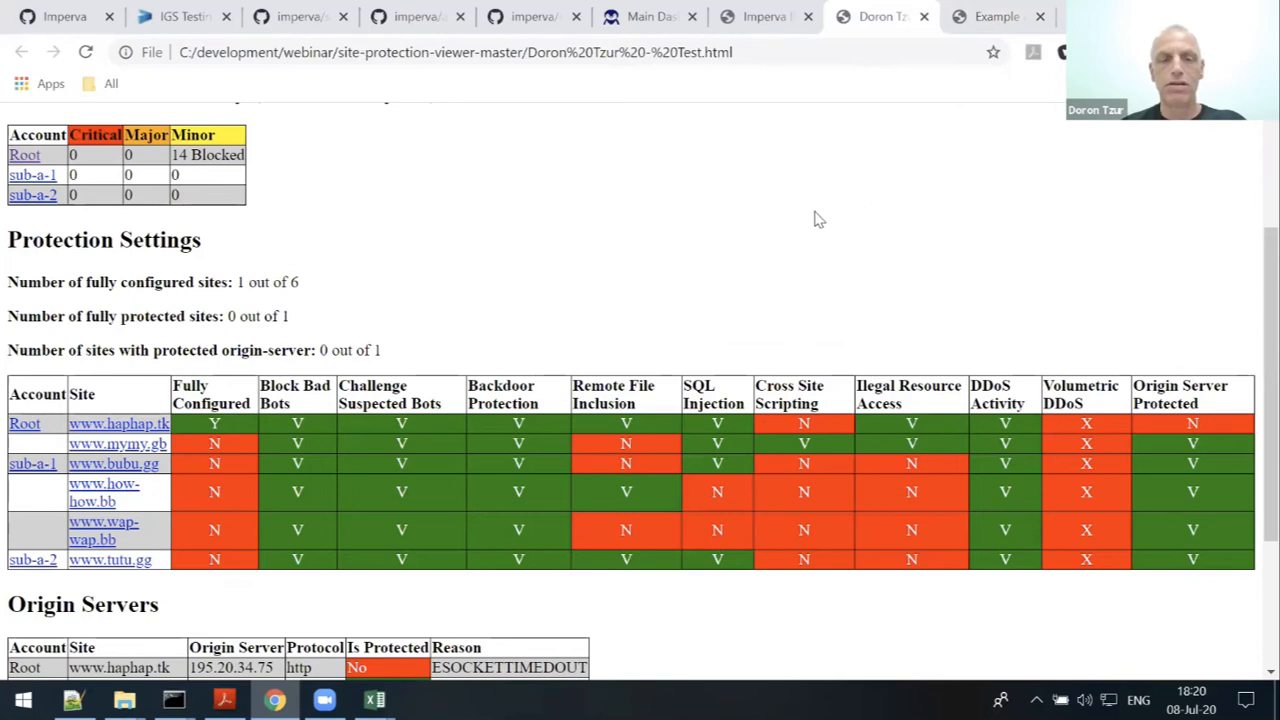
{"action": "scroll", "coordinate": [816, 219], "scroll_direction": "down", "scroll_amount": 2}
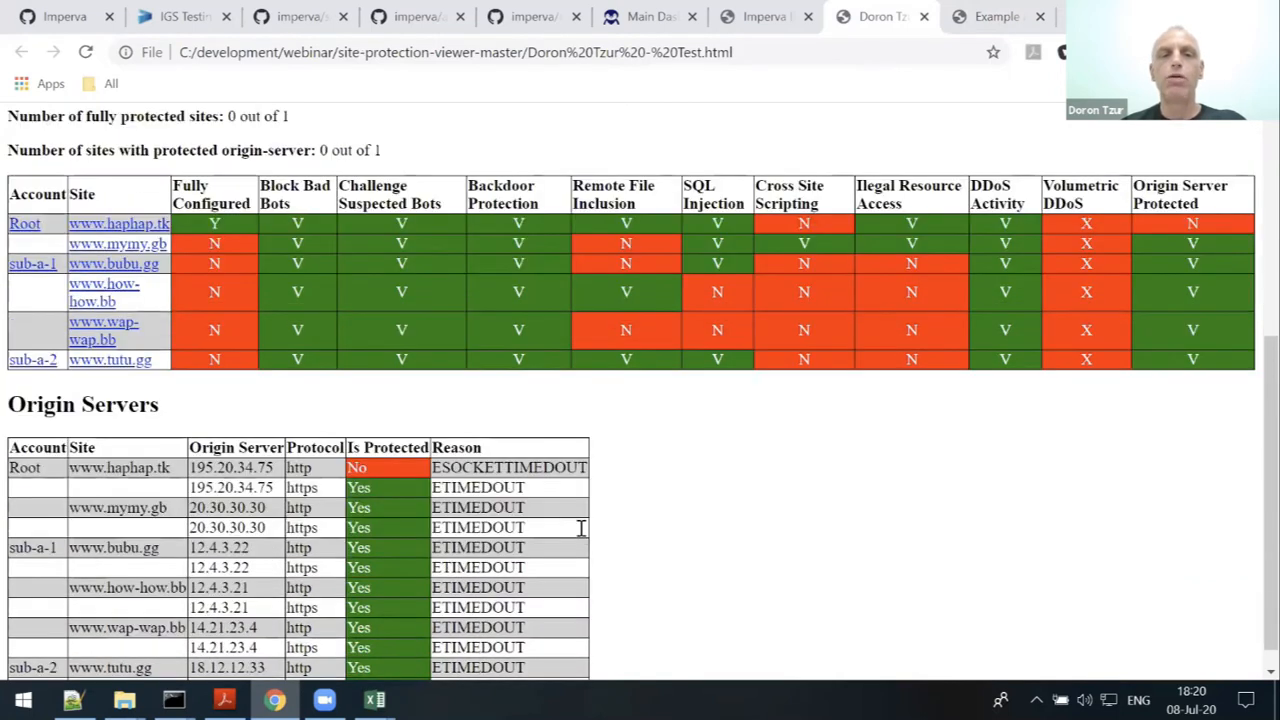
{"action": "double_click", "coordinate": [508, 467]}
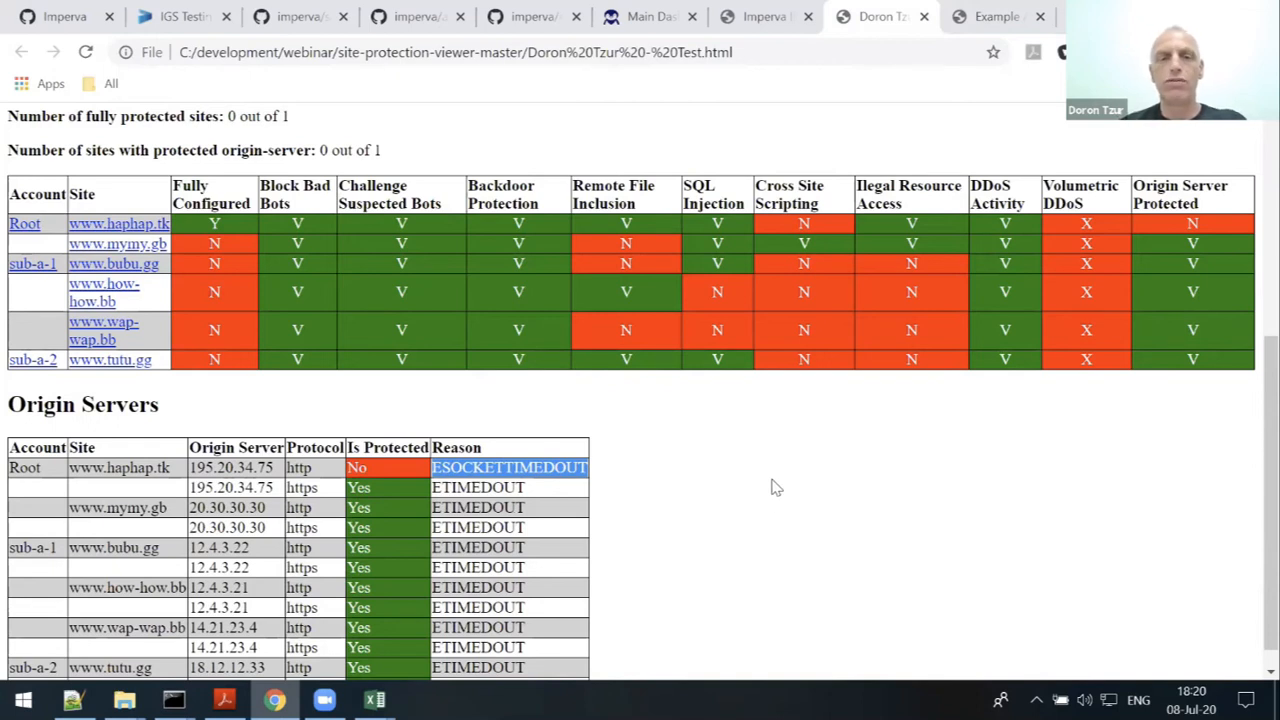
{"action": "left_click", "coordinate": [591, 521]}
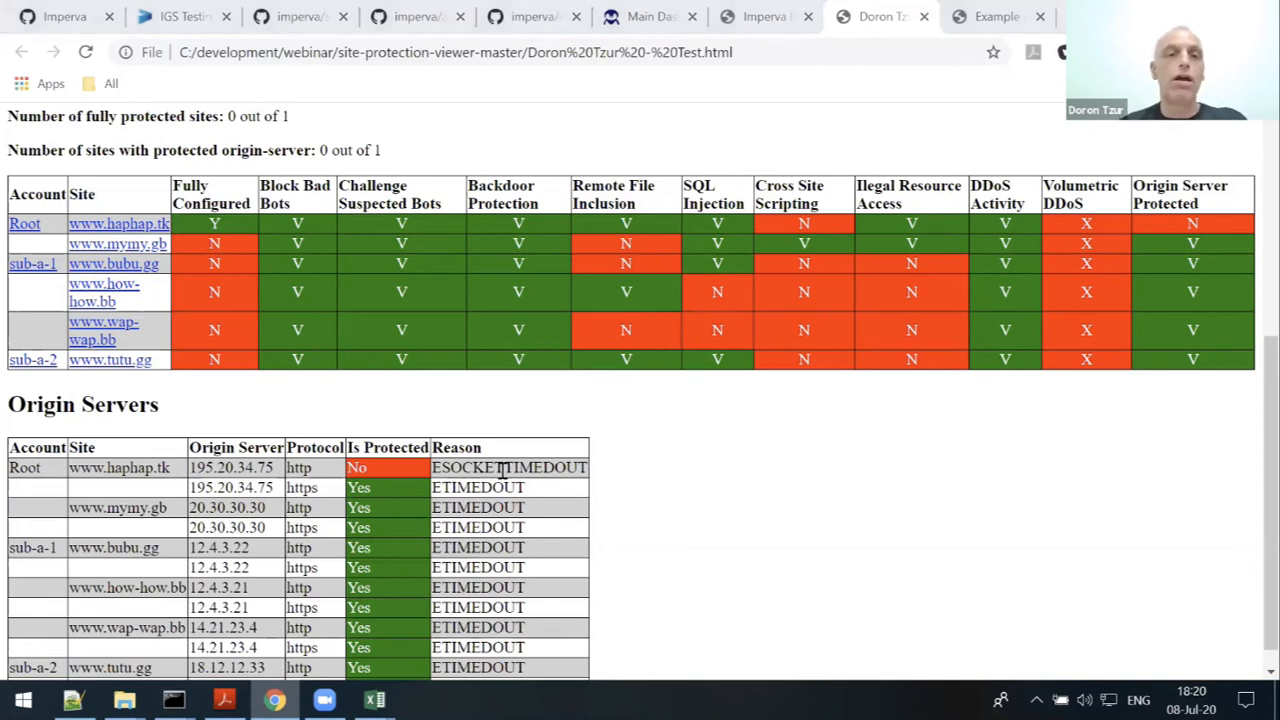
{"action": "key", "text": "alt+Tab"}
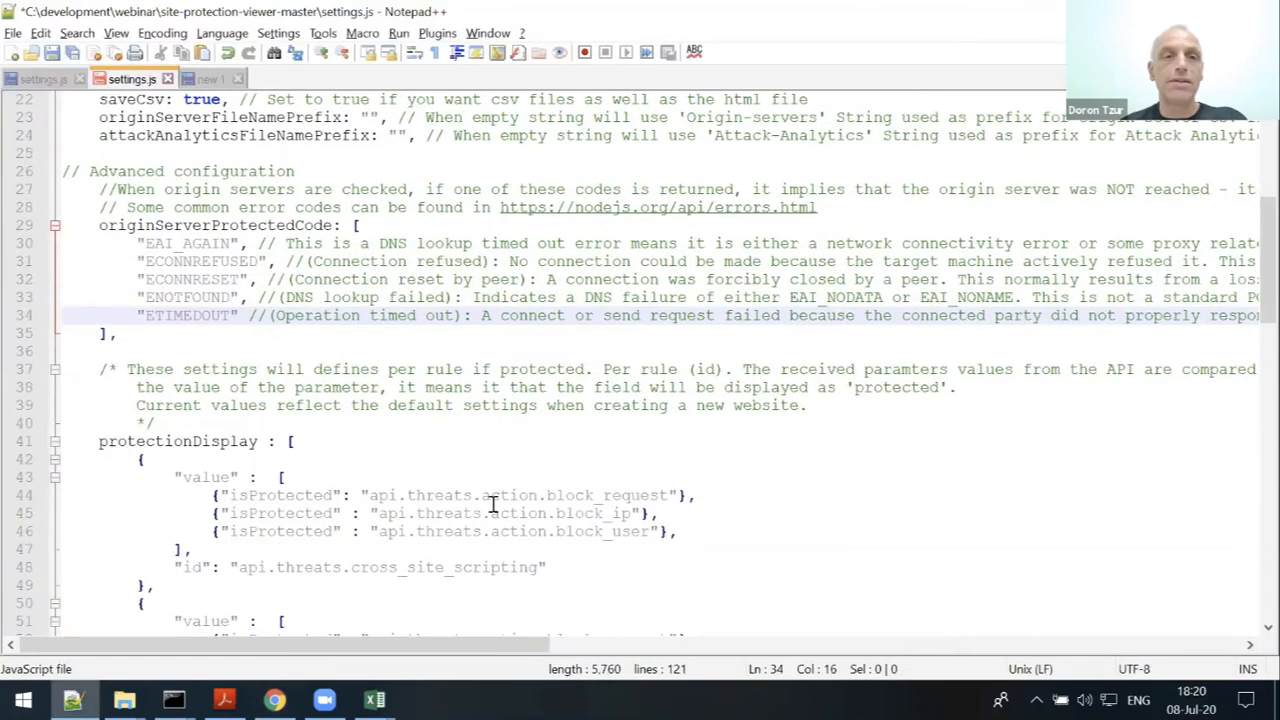
{"action": "scroll", "coordinate": [382, 504], "scroll_direction": "down", "scroll_amount": 12}
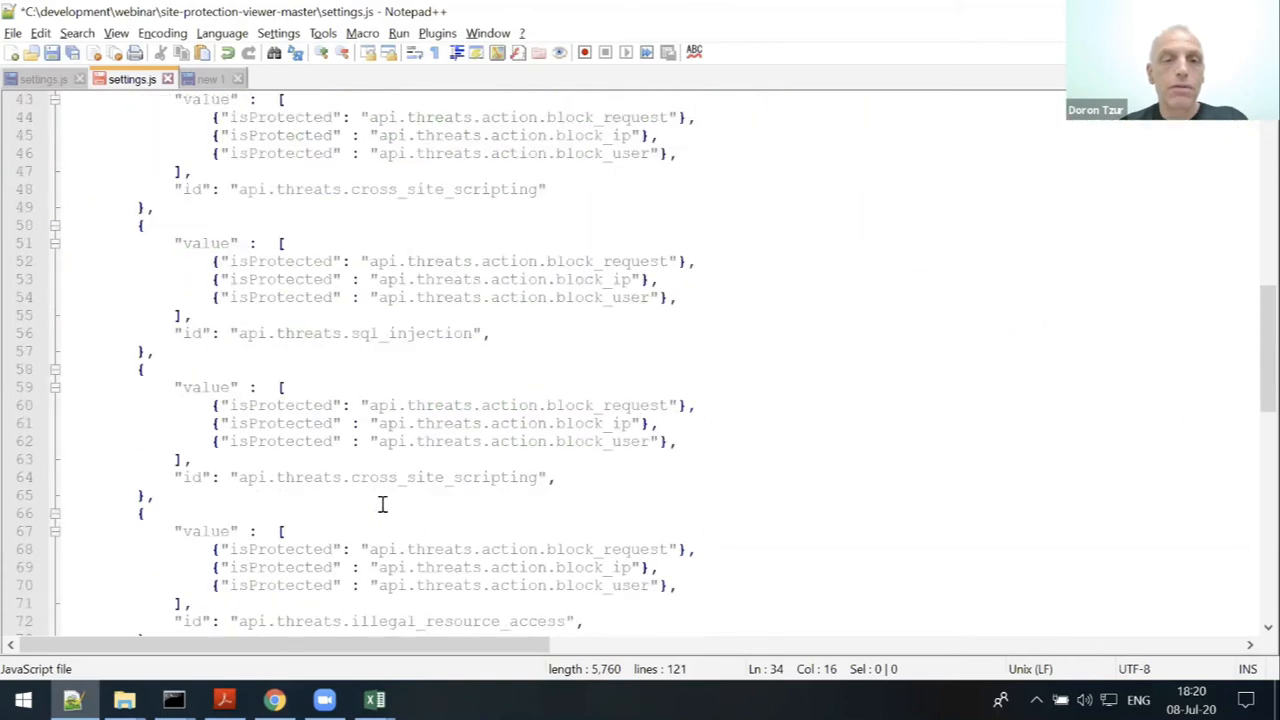
{"action": "scroll", "coordinate": [382, 504], "scroll_direction": "down", "scroll_amount": 11}
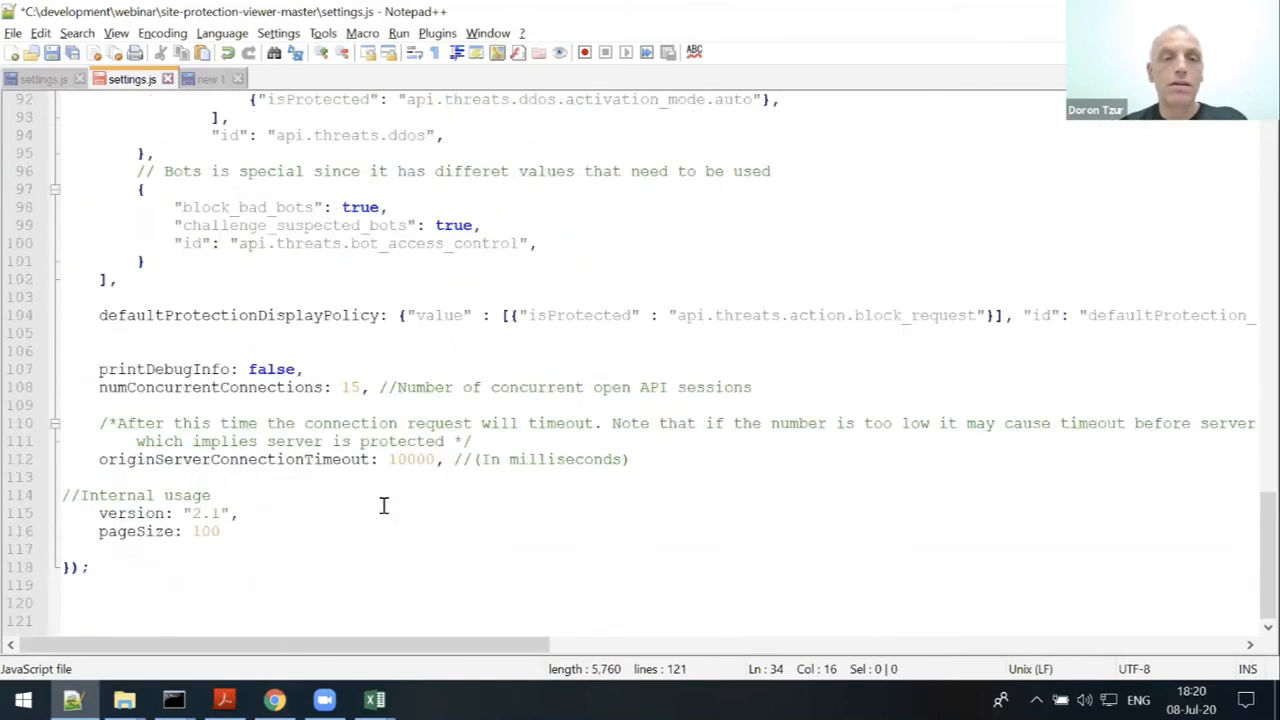
{"action": "scroll", "coordinate": [380, 492], "scroll_direction": "up", "scroll_amount": 3}
{"action": "scroll", "coordinate": [380, 492], "scroll_direction": "up", "scroll_amount": 10}
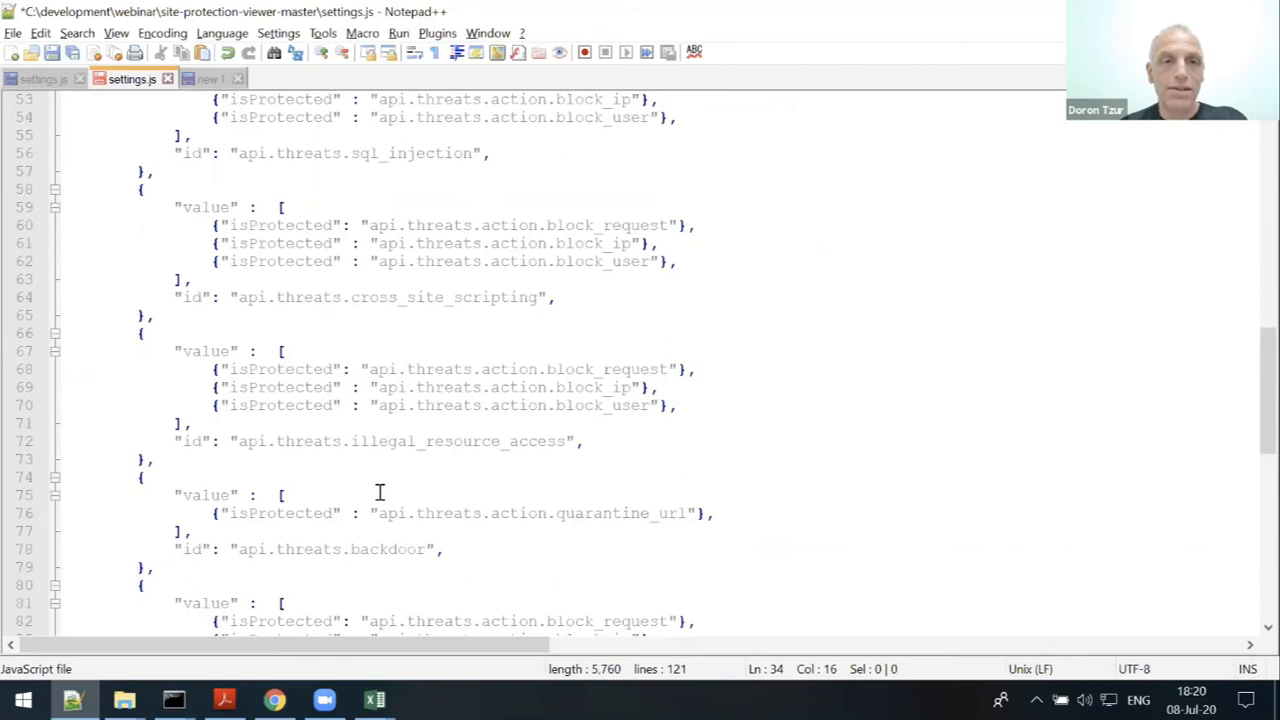
{"action": "scroll", "coordinate": [342, 357], "scroll_direction": "up", "scroll_amount": 11}
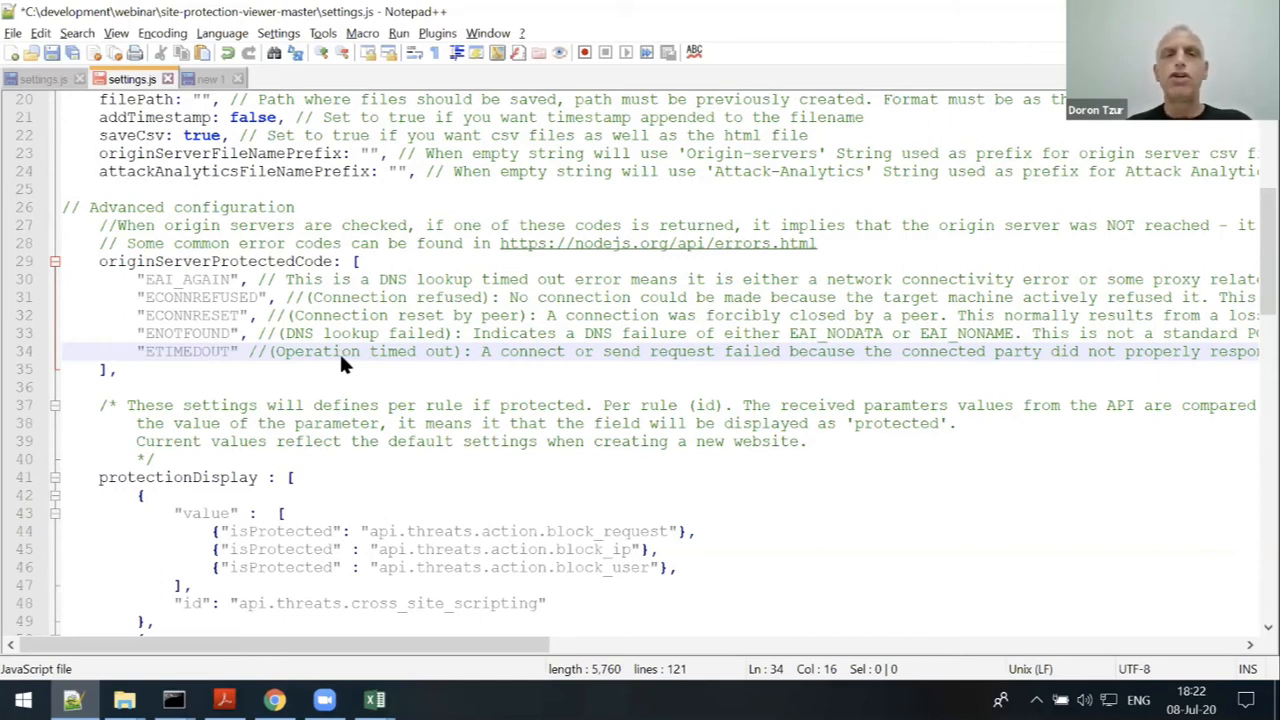
{"action": "key", "text": "alt+Tab"}
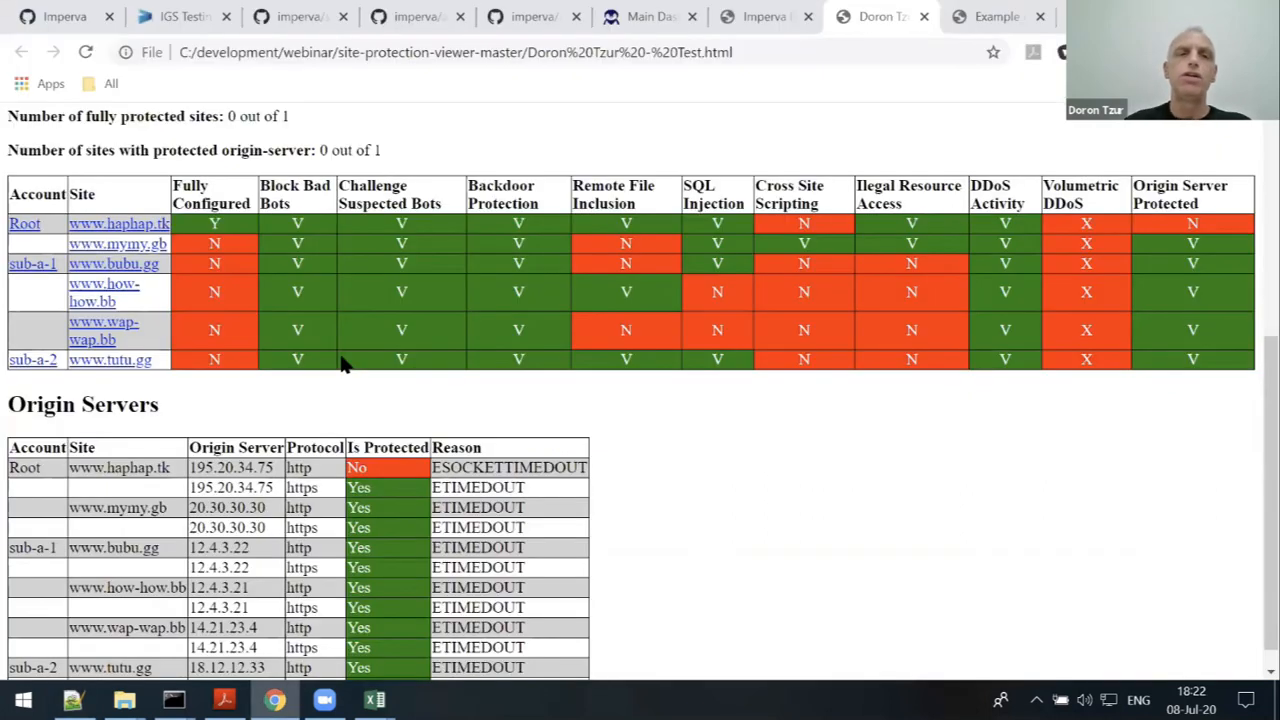
{"action": "double_click", "coordinate": [214, 244]}
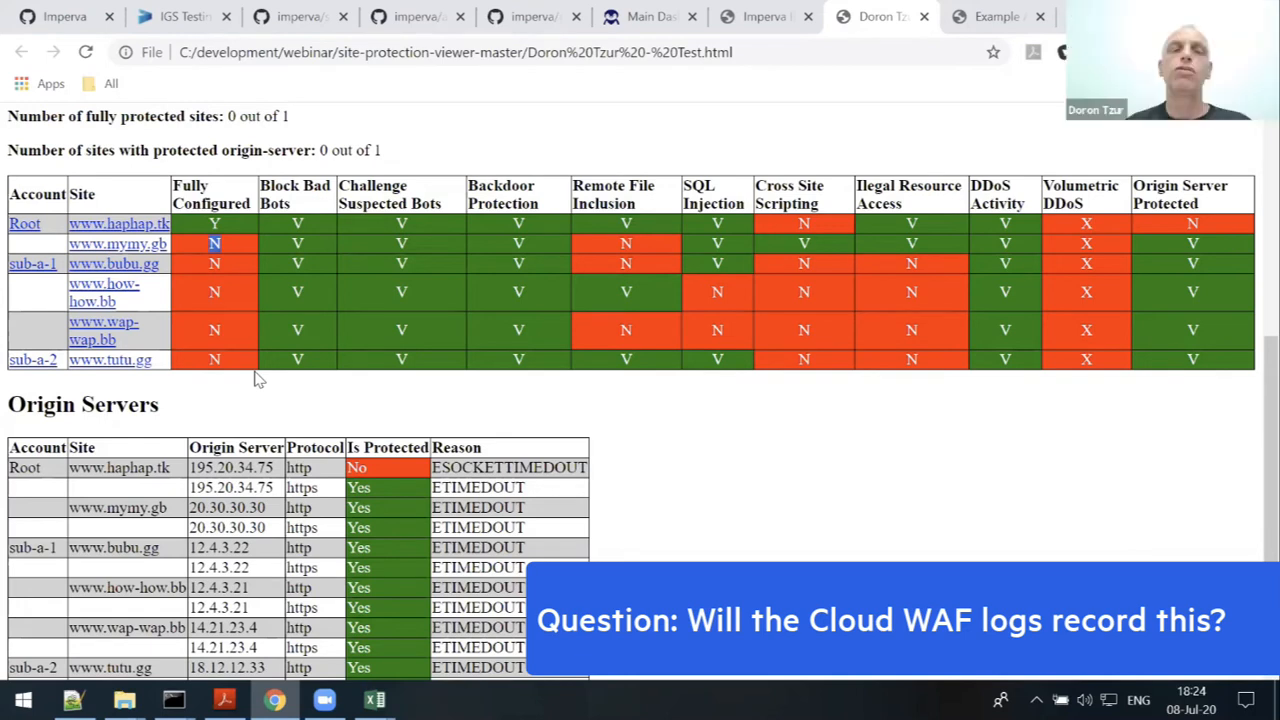
{"action": "left_click", "coordinate": [300, 17]}
{"action": "scroll", "coordinate": [412, 405], "scroll_direction": "up", "scroll_amount": 3}
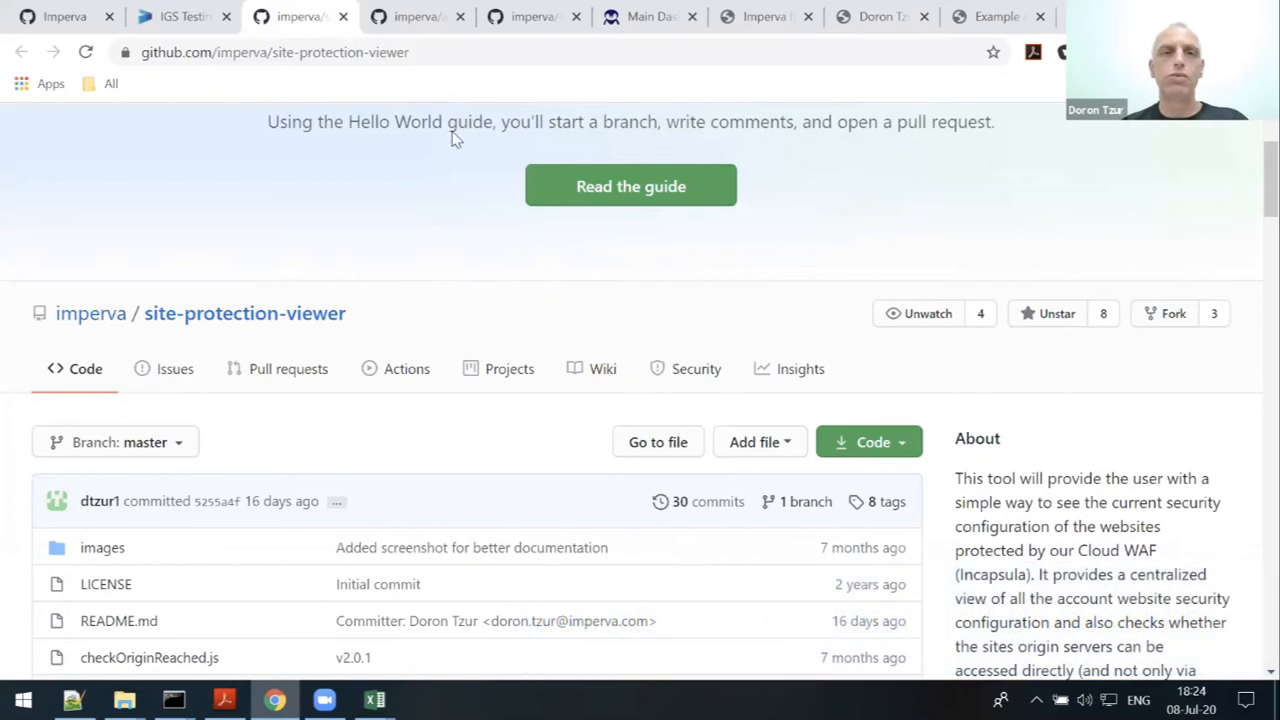
- Switch to the imperva/account-level-dashboard repository tab
{"action": "left_click", "coordinate": [420, 18]}
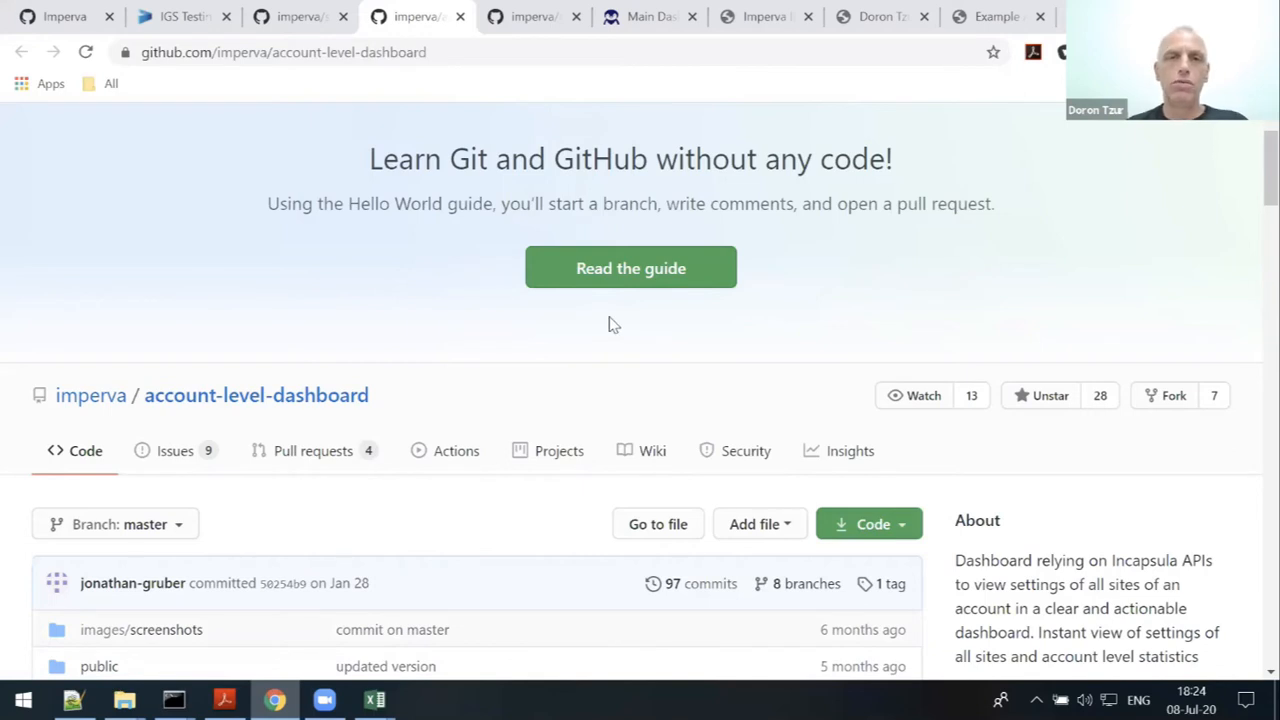
- Go from the running Account Level Dashboard back to its /login page
{"action": "left_click", "coordinate": [646, 27]}
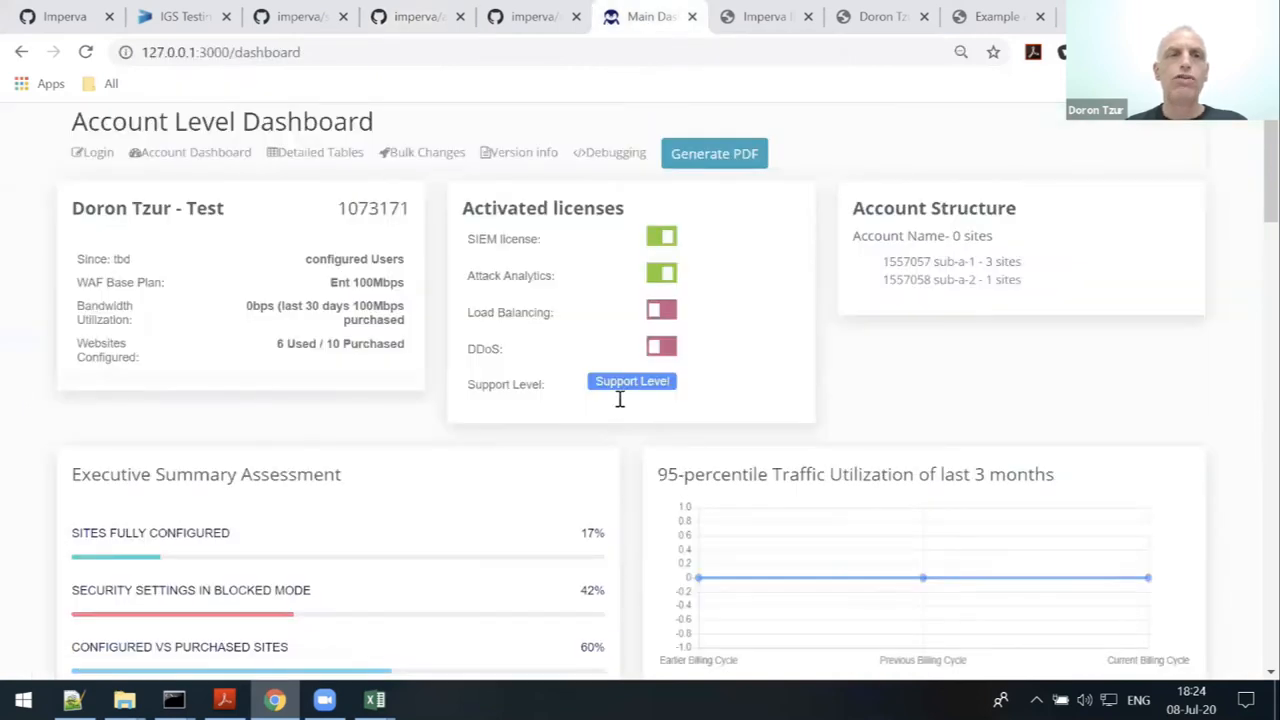
{"action": "left_click", "coordinate": [188, 152]}
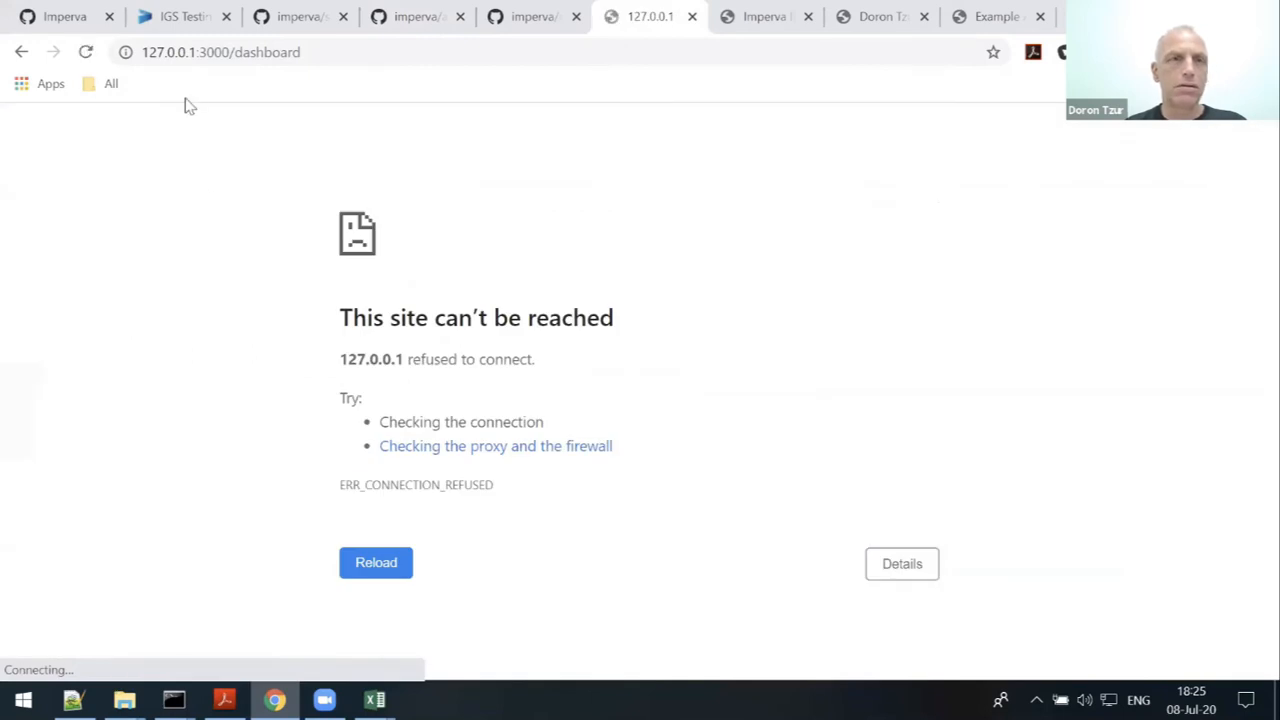
{"action": "left_click", "coordinate": [21, 51]}
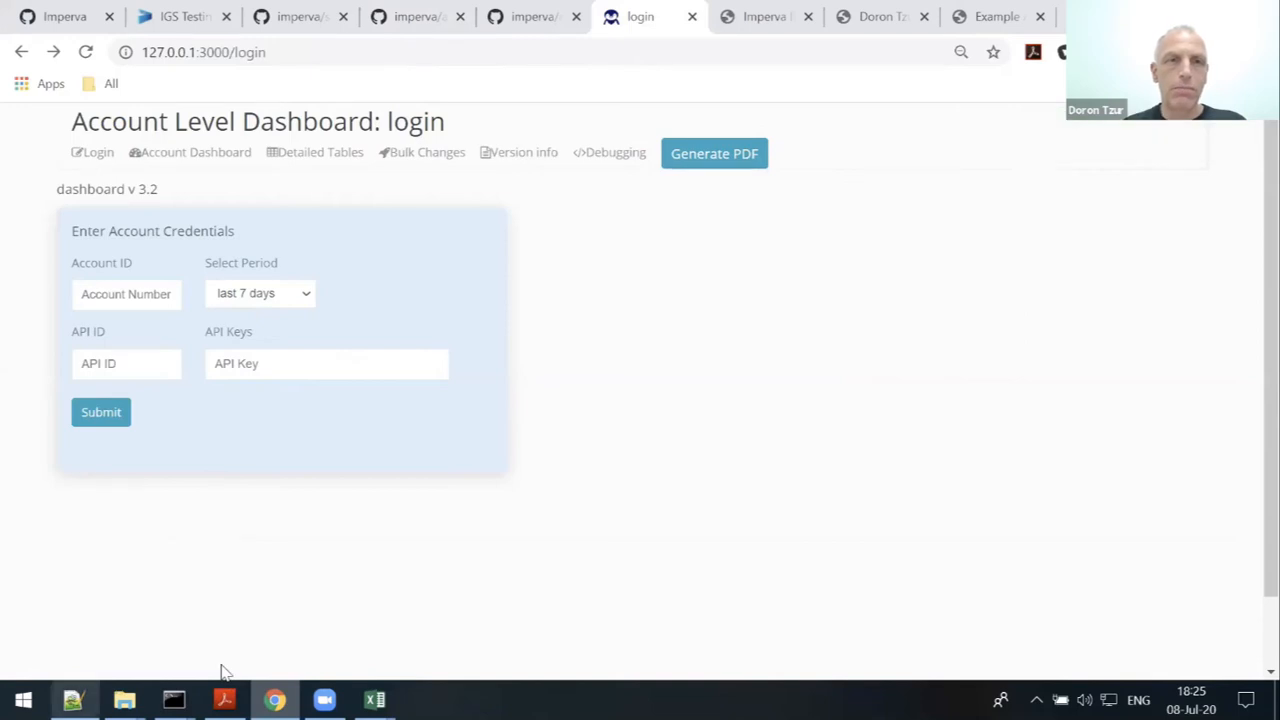
- Copy the account ID from the Notepad++ notes into the Account ID field
{"action": "key", "text": "alt+Tab"}
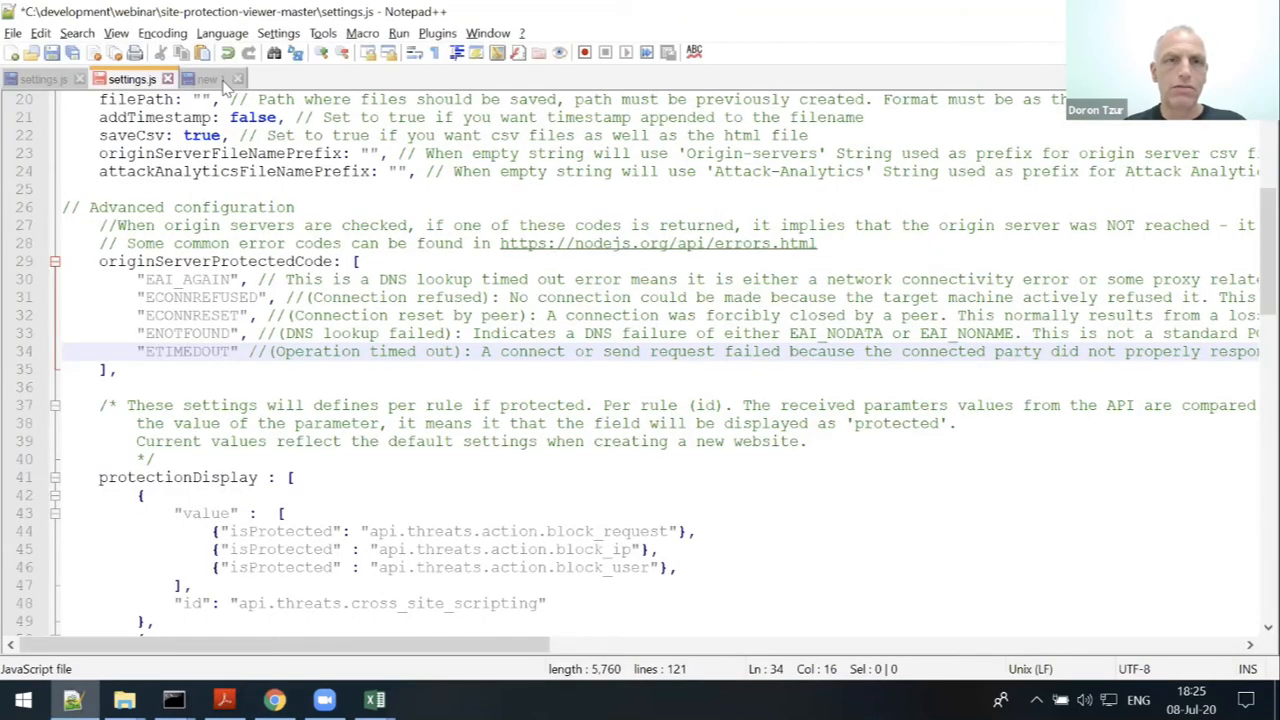
{"action": "left_click", "coordinate": [221, 80]}
{"action": "double_click", "coordinate": [221, 100]}
{"action": "key", "text": "ctrl+c"}
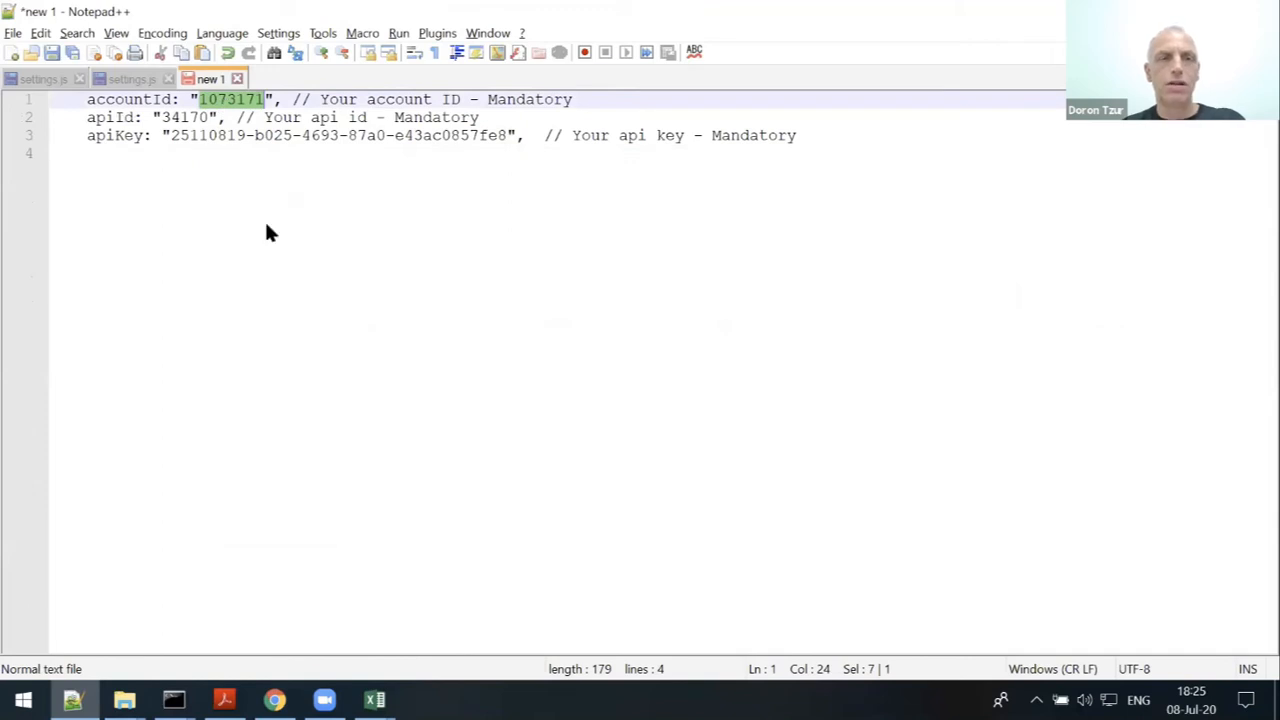
{"action": "key", "text": "alt+Tab"}
{"action": "left_click", "coordinate": [153, 300]}
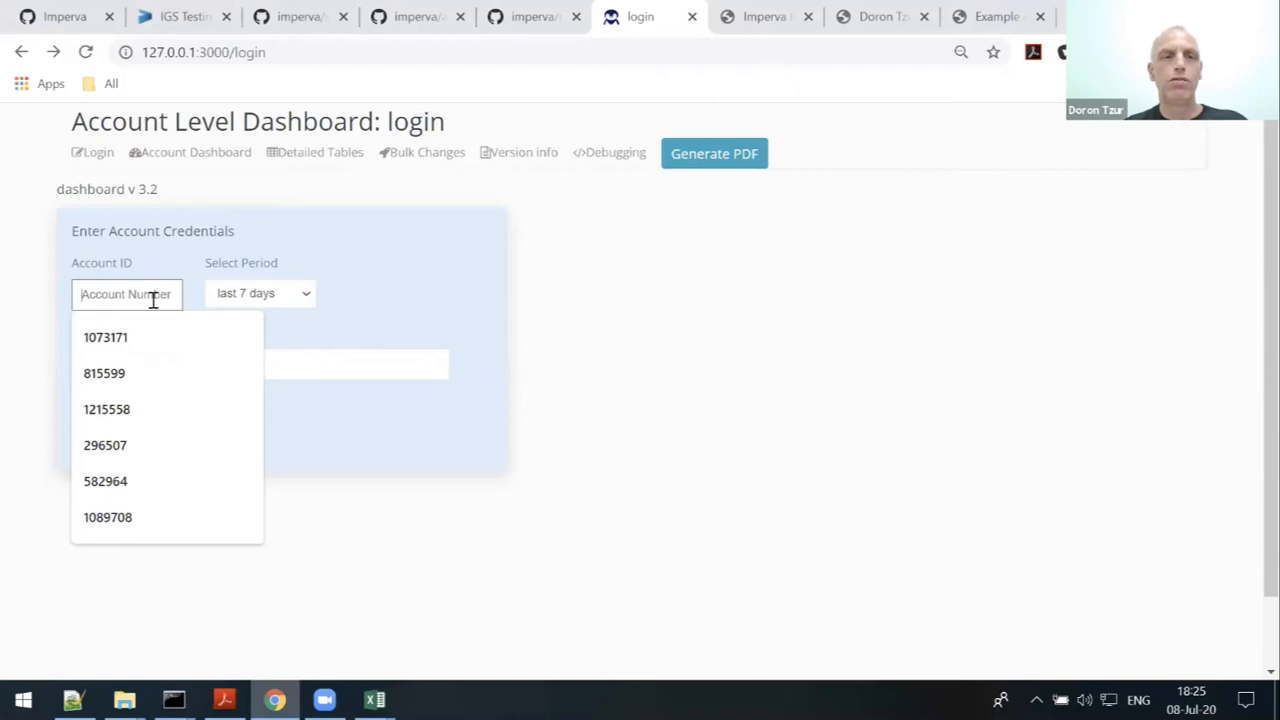
{"action": "key", "text": "ctrl+v"}
- Copy the API ID from the notes into the API ID field
{"action": "key", "text": "alt+Tab"}
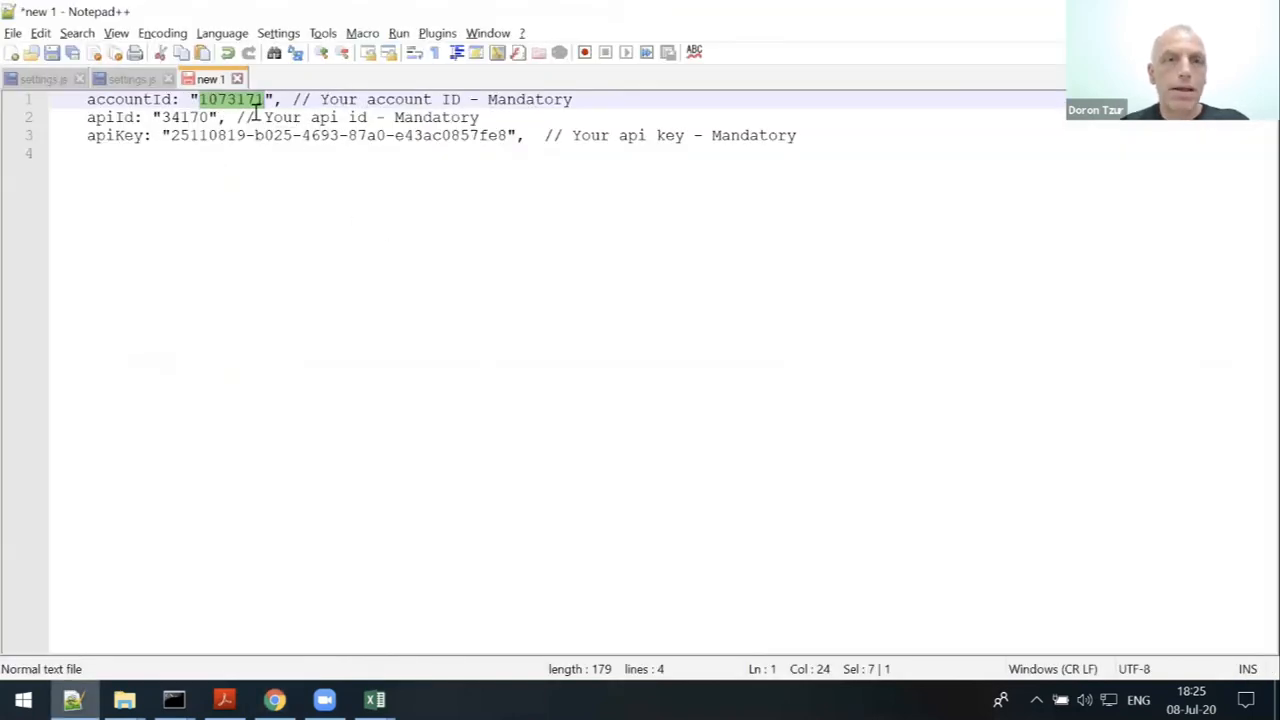
{"action": "double_click", "coordinate": [171, 117]}
{"action": "key", "text": "ctrl+c"}
{"action": "key", "text": "alt+Tab"}
{"action": "left_click", "coordinate": [125, 366]}
{"action": "key", "text": "ctrl+v"}
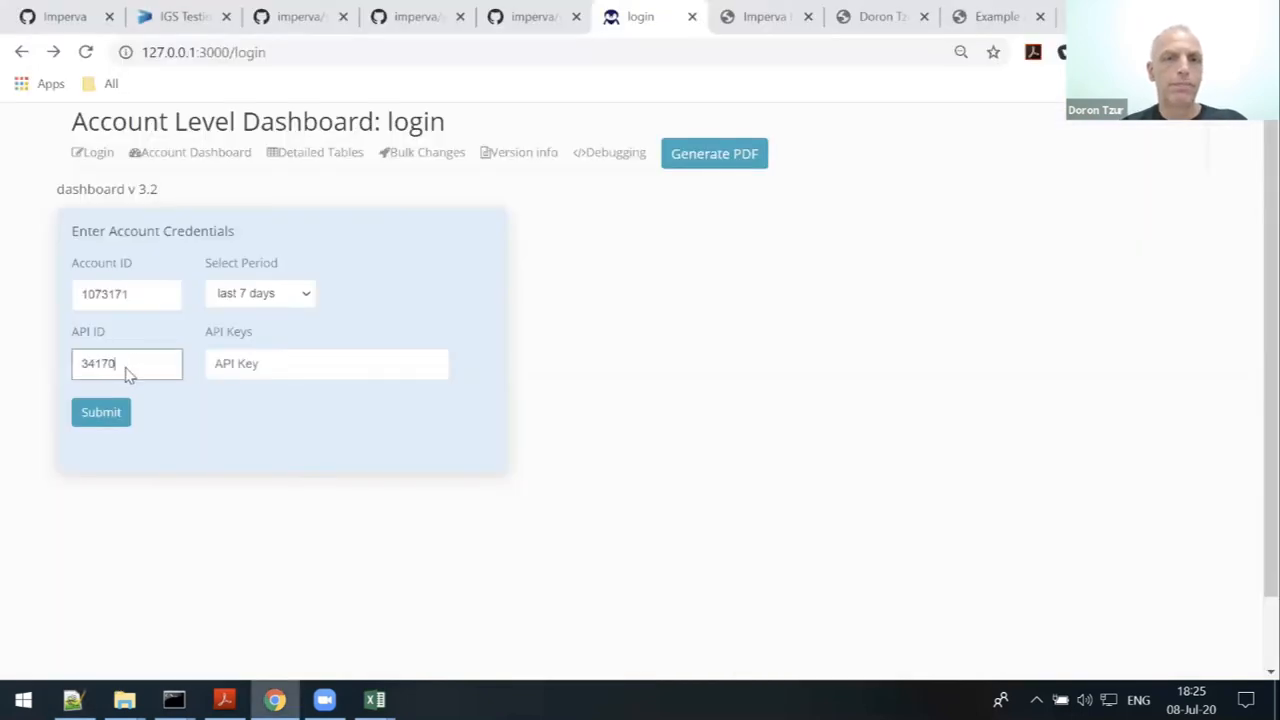
- Paste the API key from the notes into the API Key field and submit the login
{"action": "key", "text": "alt+Tab"}
{"action": "left_click_drag", "start_coordinate": [171, 135], "coordinate": [508, 134]}
{"action": "key", "text": "ctrl+c"}
{"action": "key", "text": "alt+Tab"}
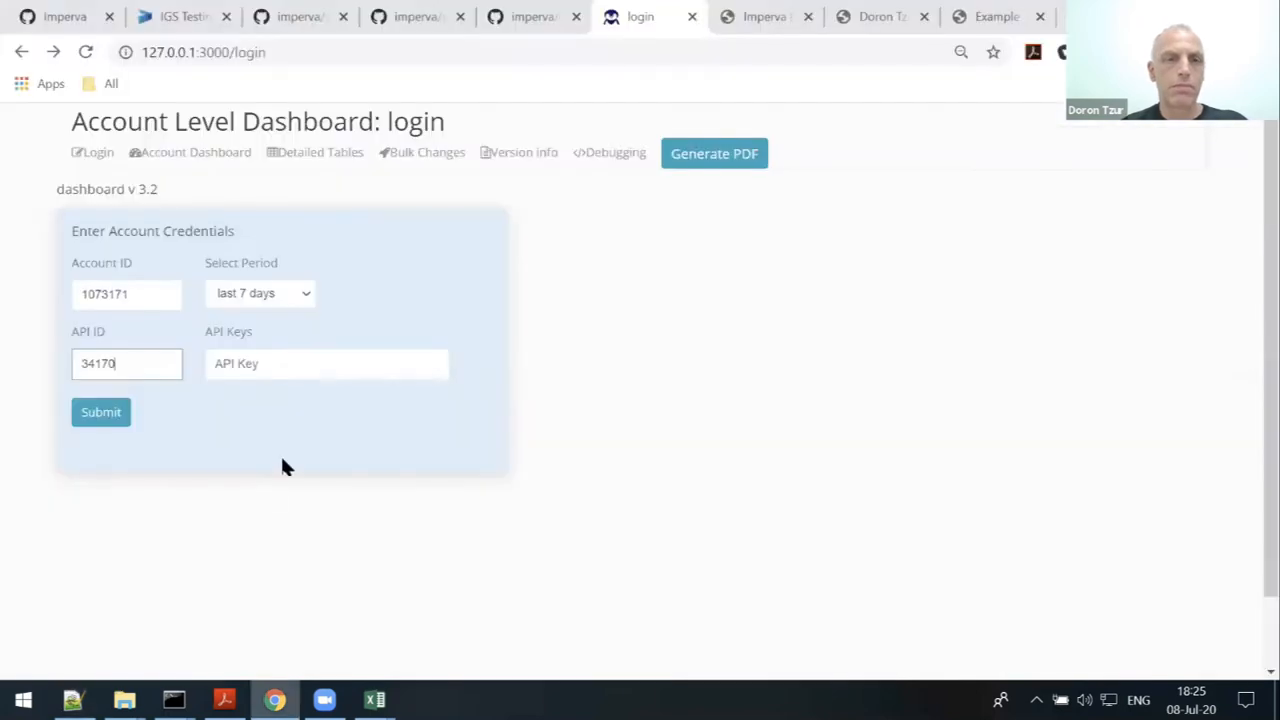
{"action": "left_click", "coordinate": [271, 362]}
{"action": "key", "text": "ctrl+v"}
{"action": "left_click", "coordinate": [101, 415]}
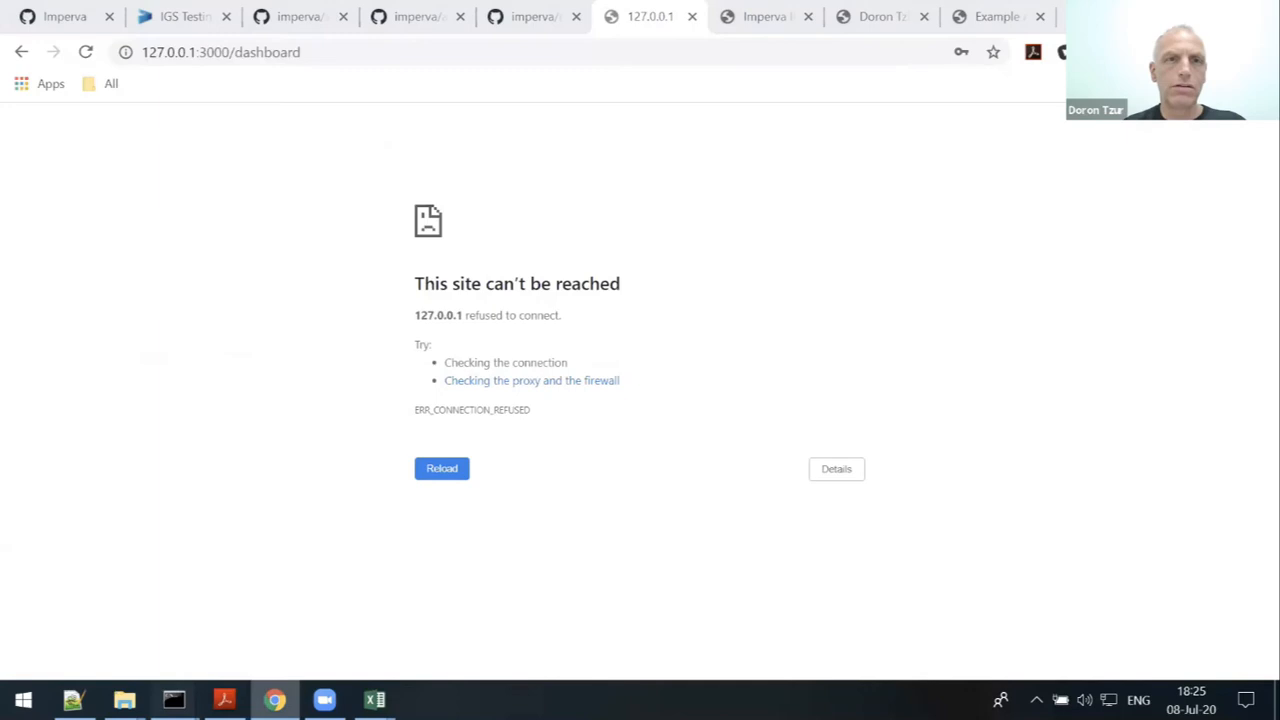
- Run node src/app.js to start the dashboard server on port 3000, then reload the dashboard page
{"action": "mouse_move", "coordinate": [174, 700]}
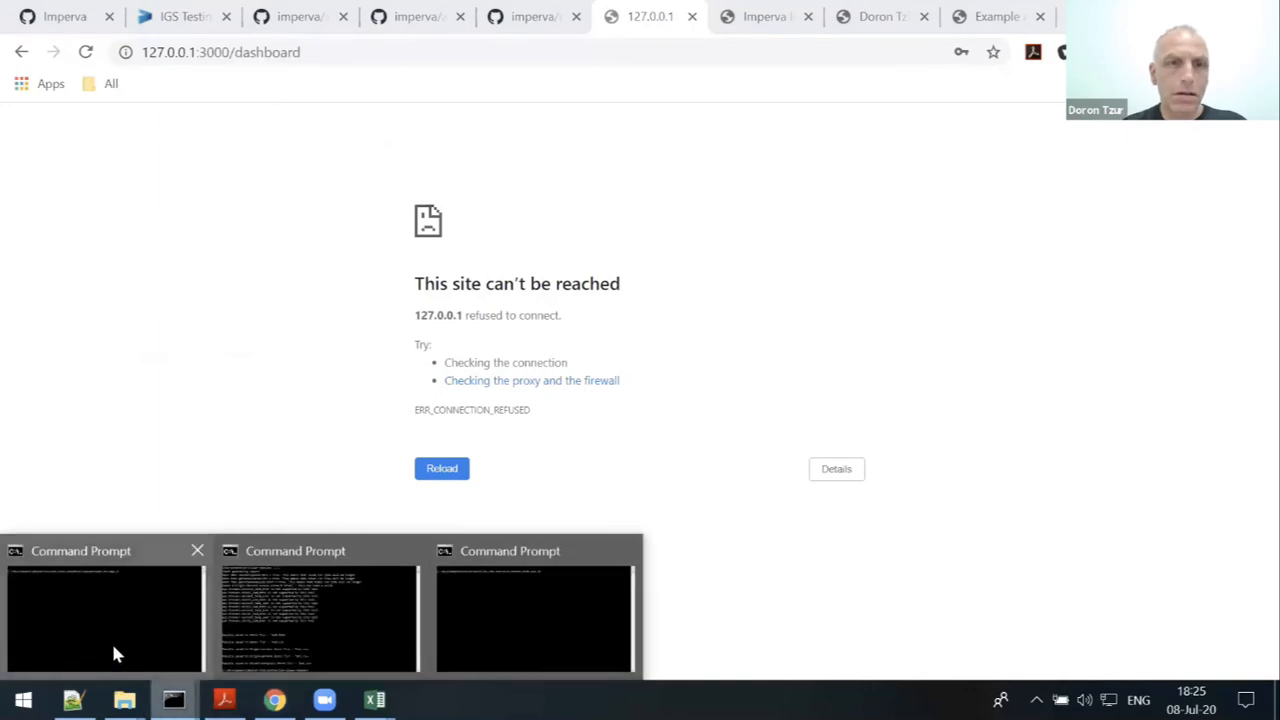
{"action": "left_click", "coordinate": [113, 650]}
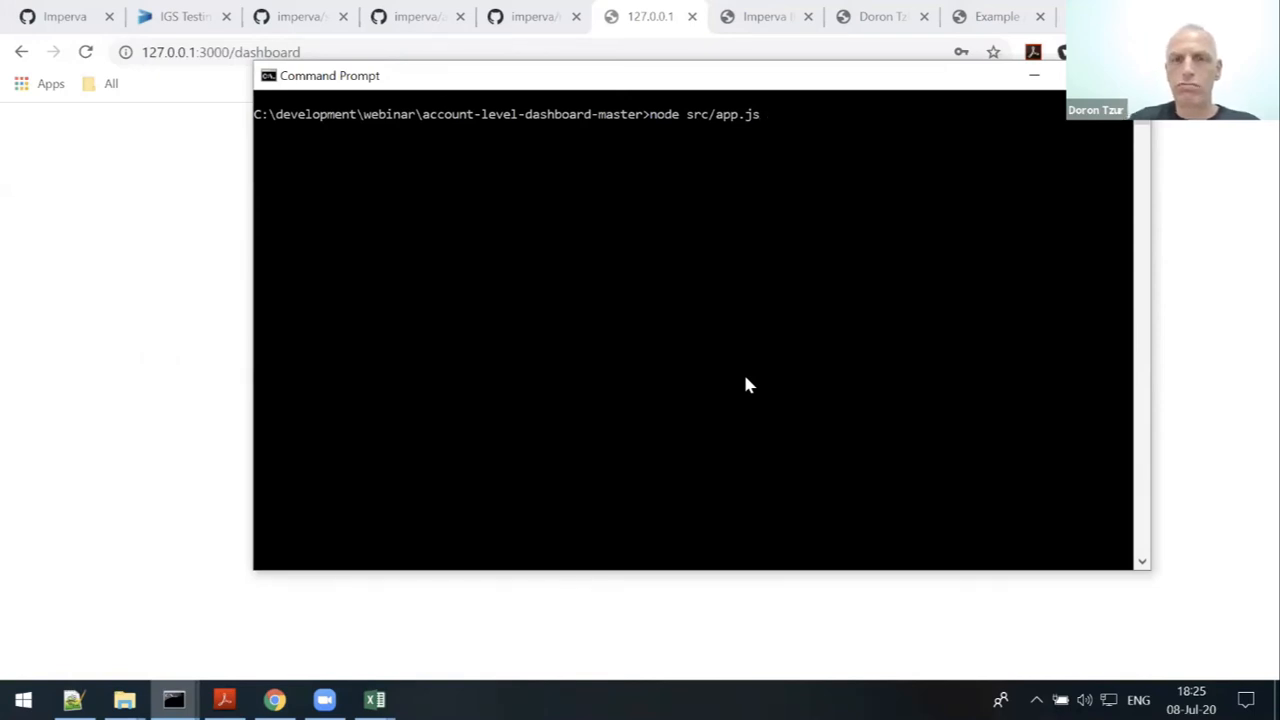
{"action": "key", "text": "Return"}
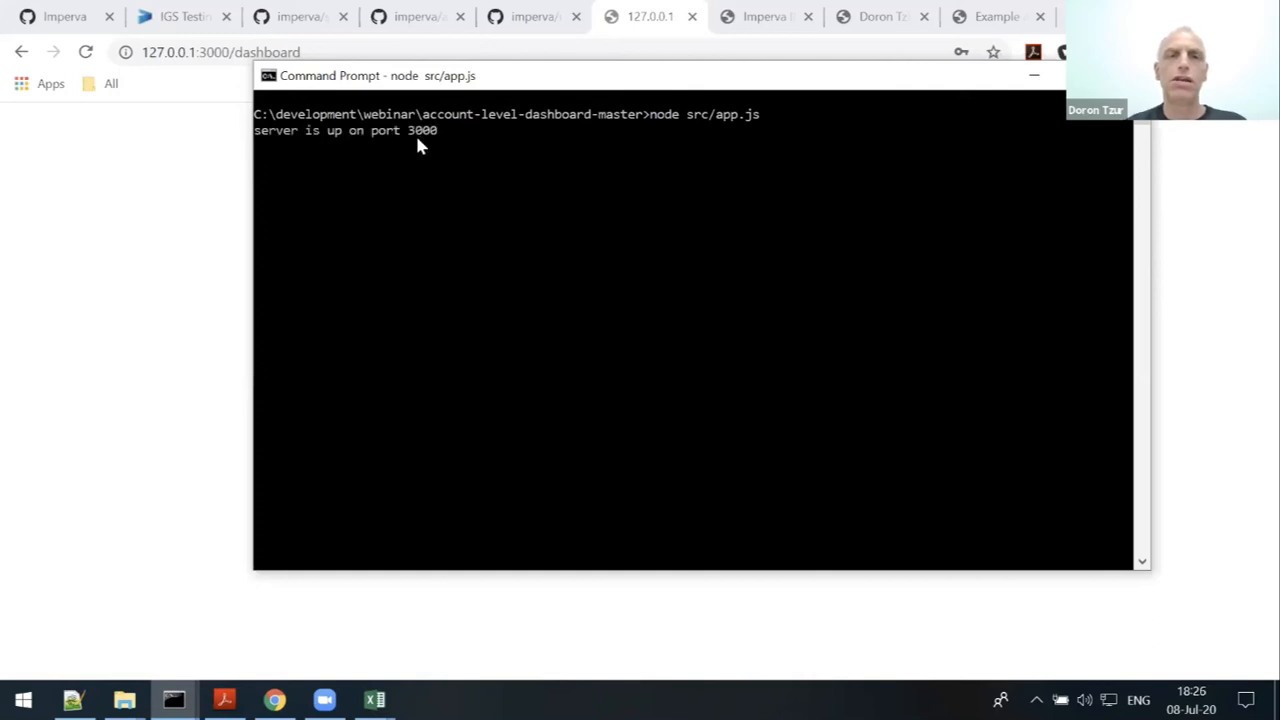
{"action": "left_click", "coordinate": [305, 55]}
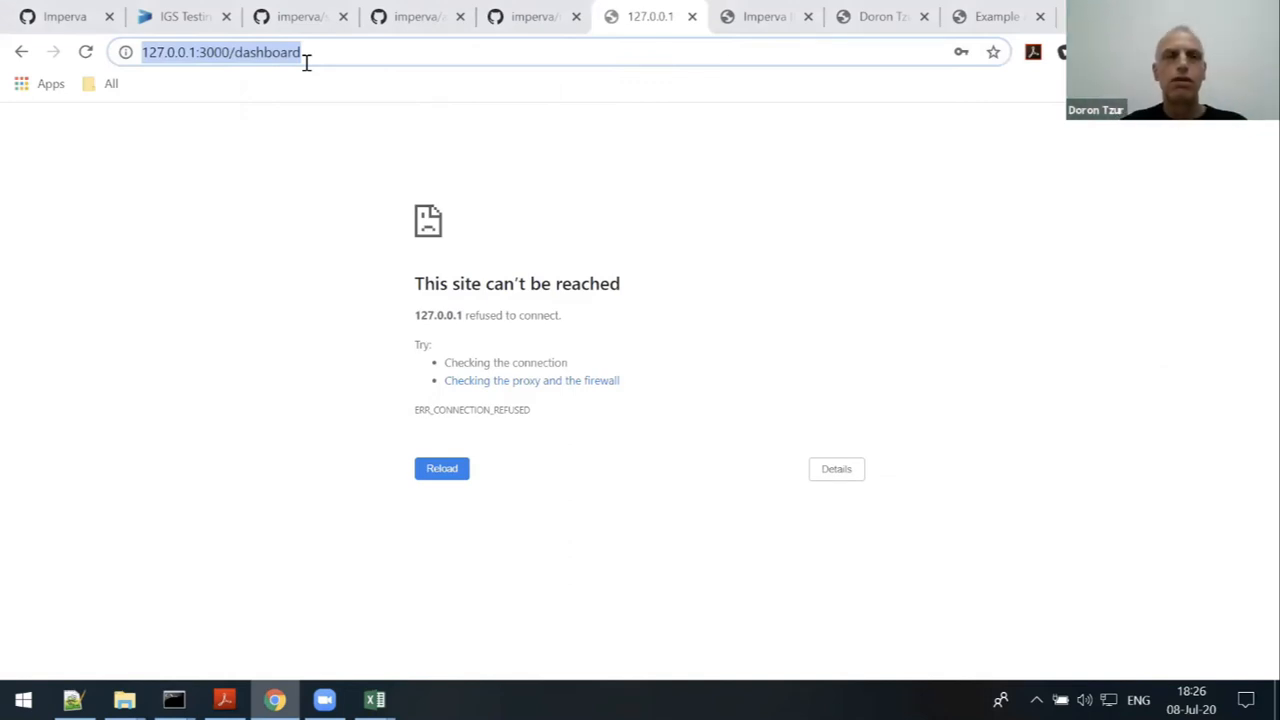
{"action": "key", "text": "Return"}
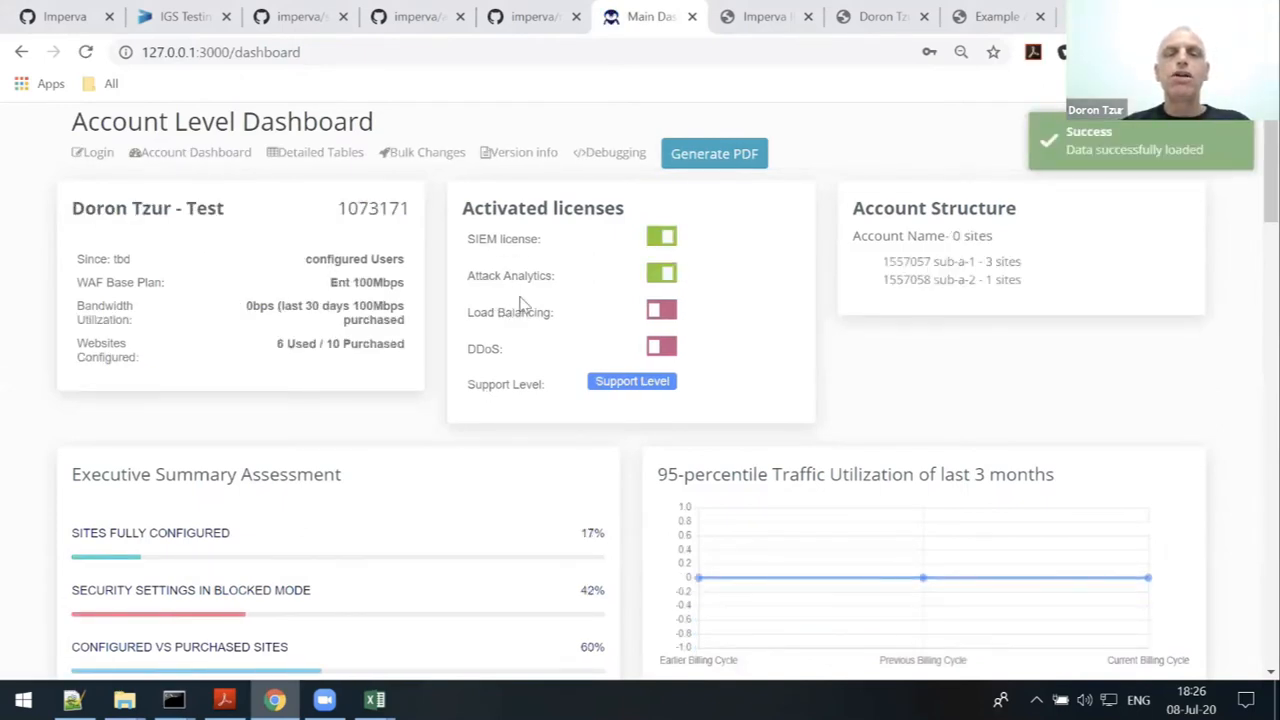
- Scroll through the dashboard panels: 1/6 sites fully configured, 98% bot visitors, 5/6 sites Static+Dynamic
{"action": "scroll", "coordinate": [518, 305], "scroll_direction": "down", "scroll_amount": 1}
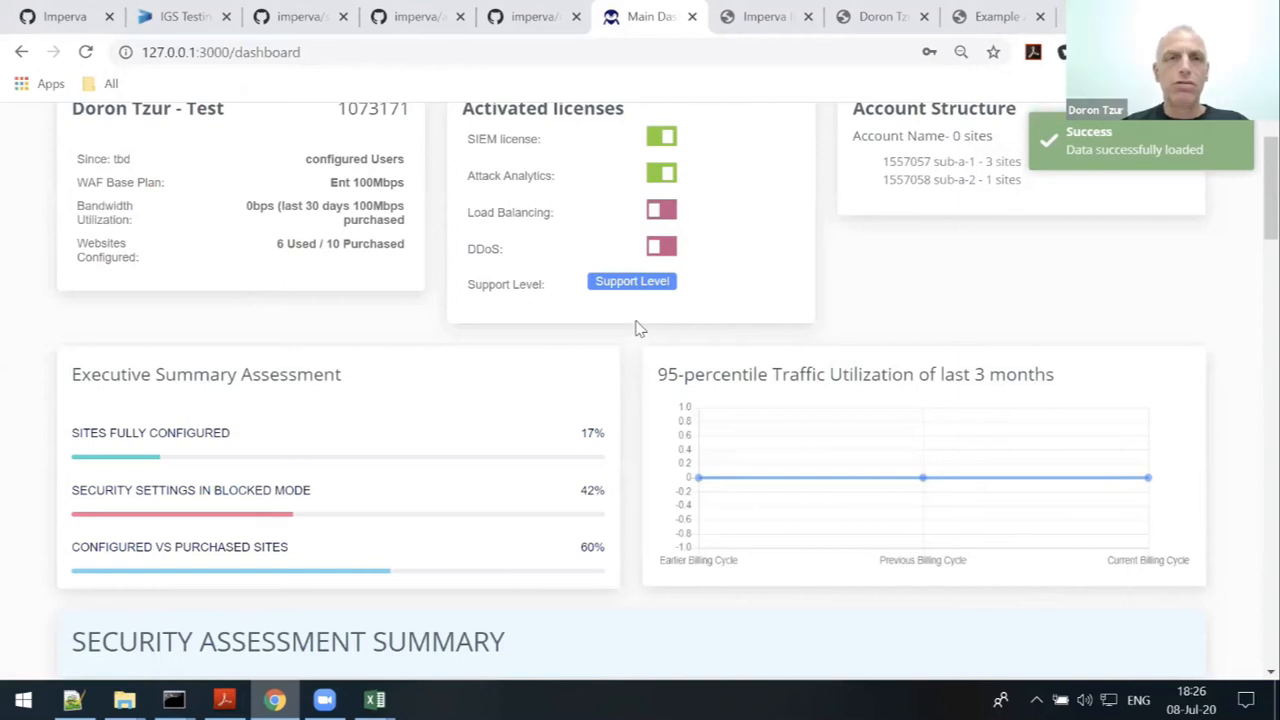
{"action": "scroll", "coordinate": [640, 330], "scroll_direction": "up", "scroll_amount": 1}
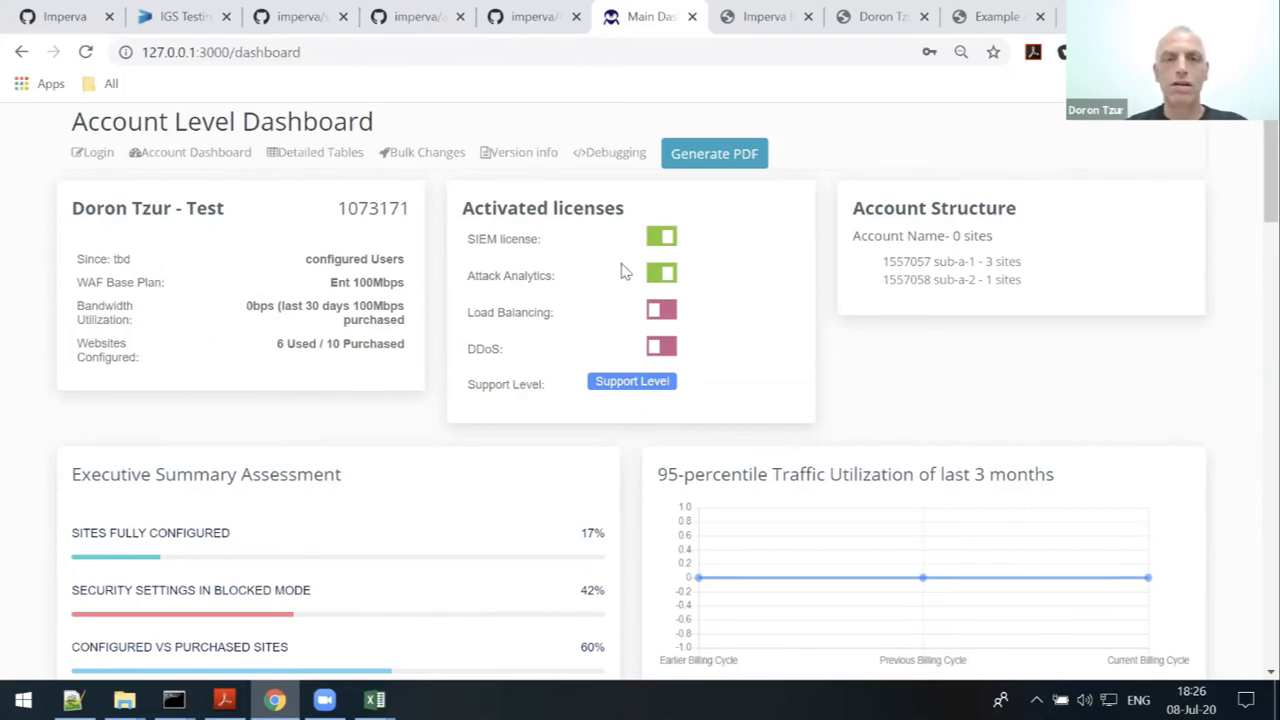
{"action": "scroll", "coordinate": [686, 360], "scroll_direction": "down", "scroll_amount": 1}
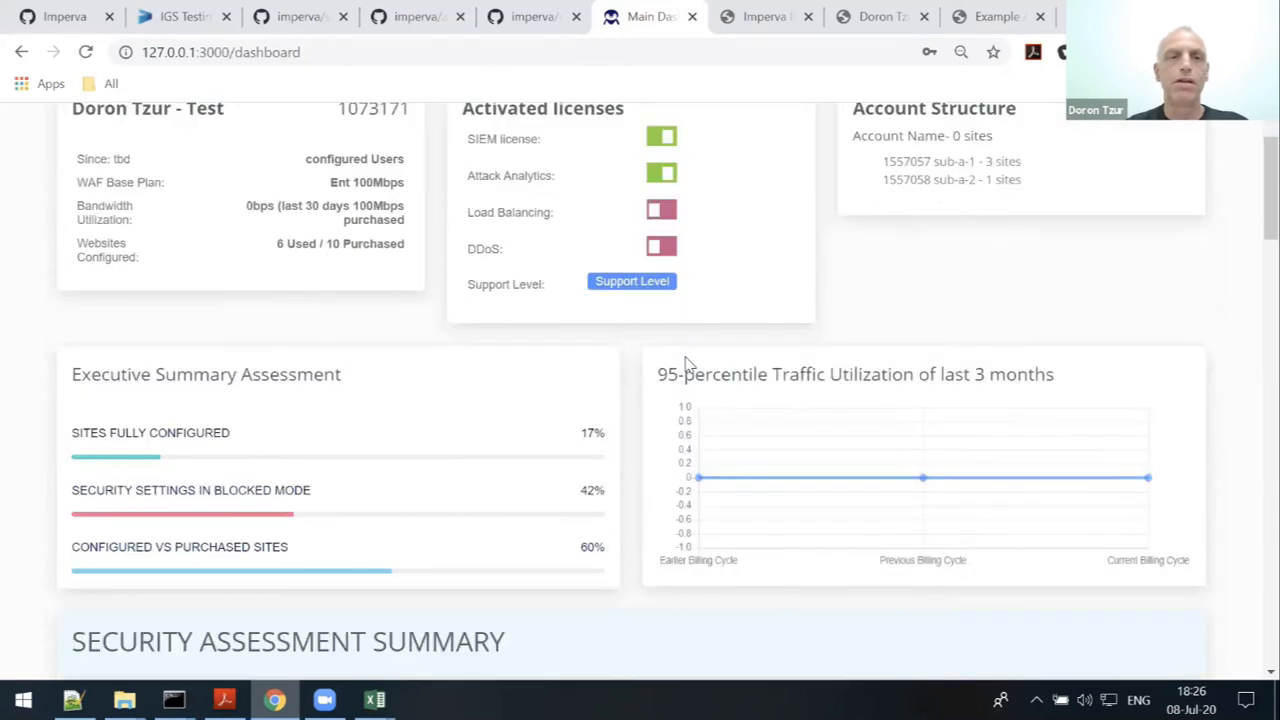
{"action": "scroll", "coordinate": [400, 400], "scroll_direction": "down", "scroll_amount": 1}
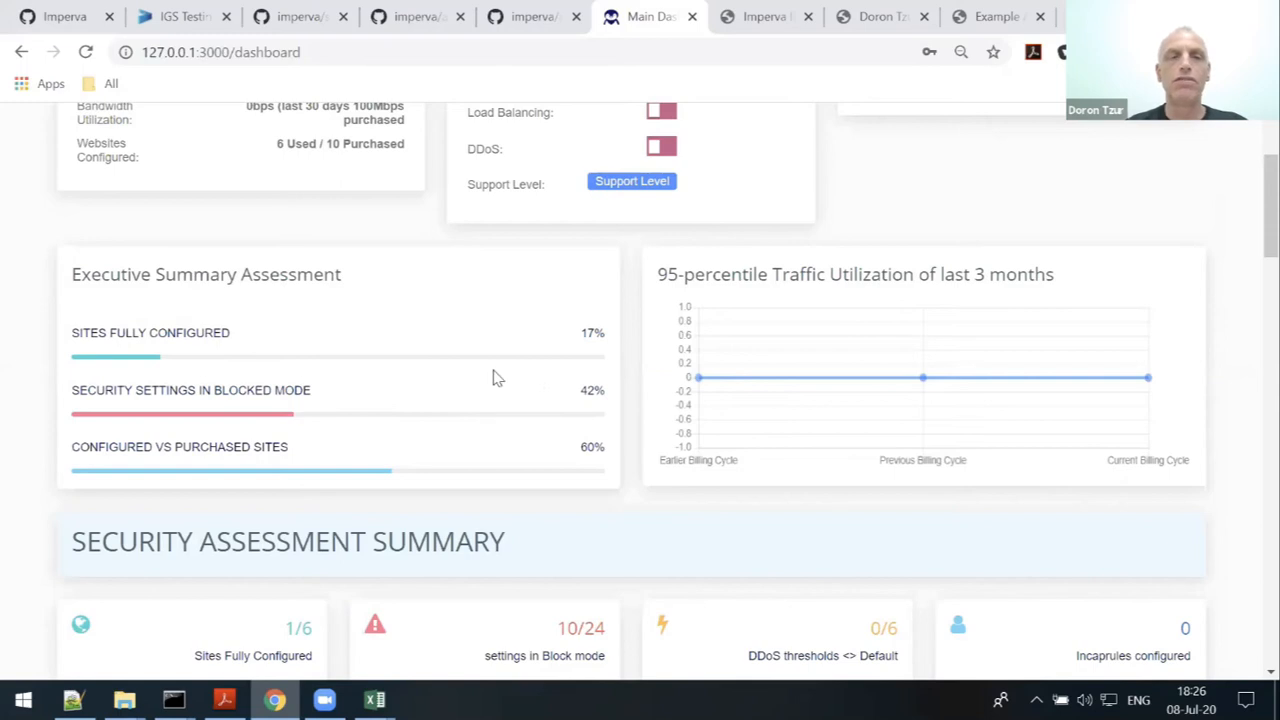
{"action": "mouse_move", "coordinate": [876, 323]}
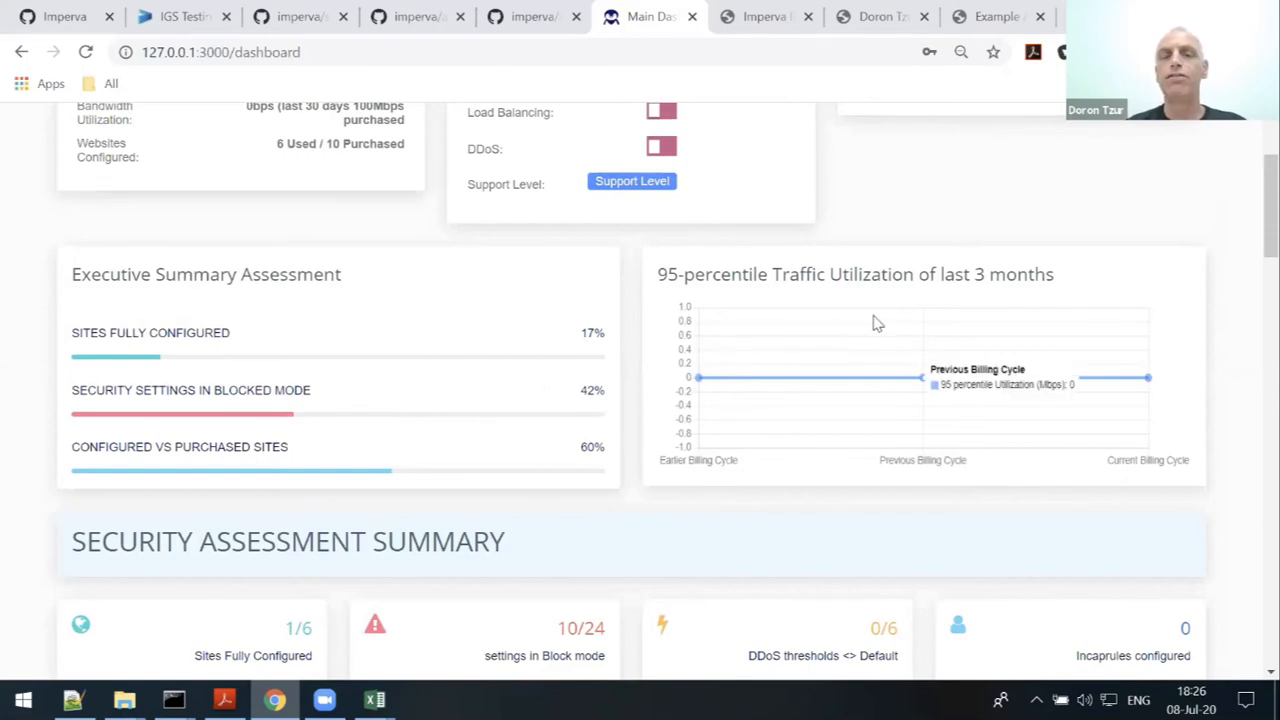
{"action": "scroll", "coordinate": [880, 323], "scroll_direction": "down", "scroll_amount": 2}
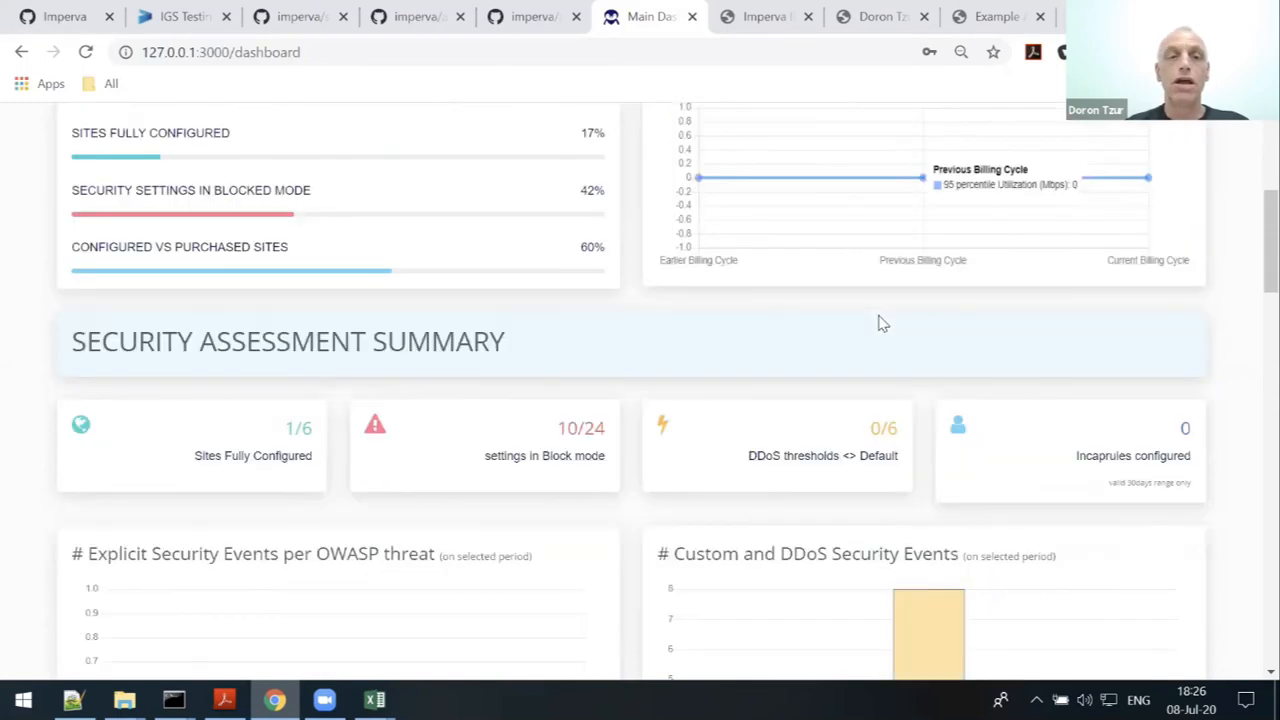
{"action": "scroll", "coordinate": [880, 323], "scroll_direction": "down", "scroll_amount": 2}
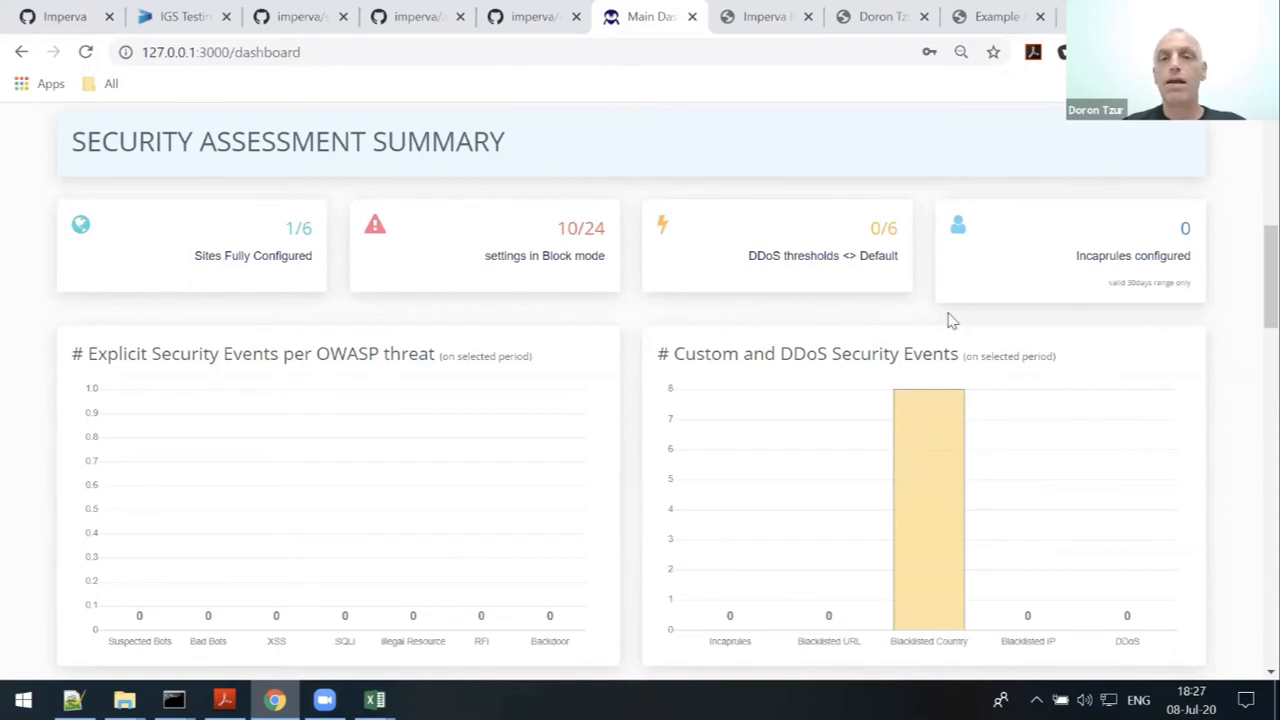
{"action": "scroll", "coordinate": [1100, 363], "scroll_direction": "down", "scroll_amount": 1}
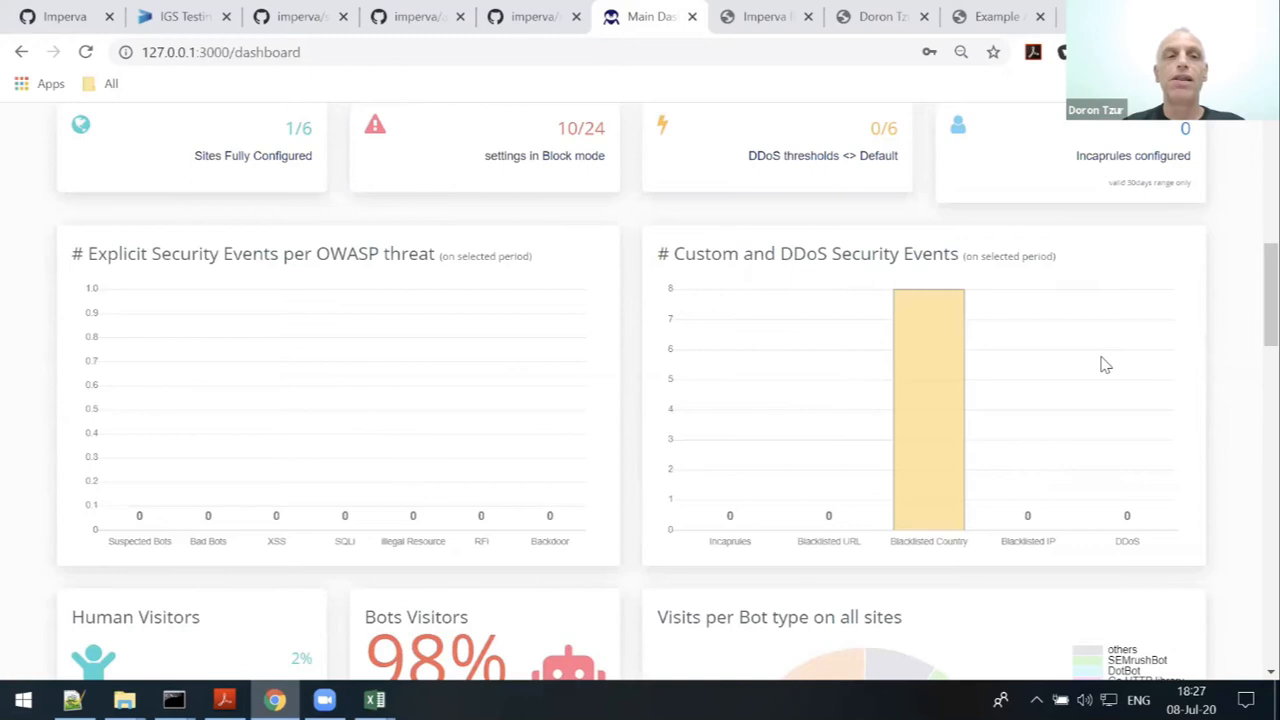
{"action": "scroll", "coordinate": [1093, 356], "scroll_direction": "down", "scroll_amount": 3}
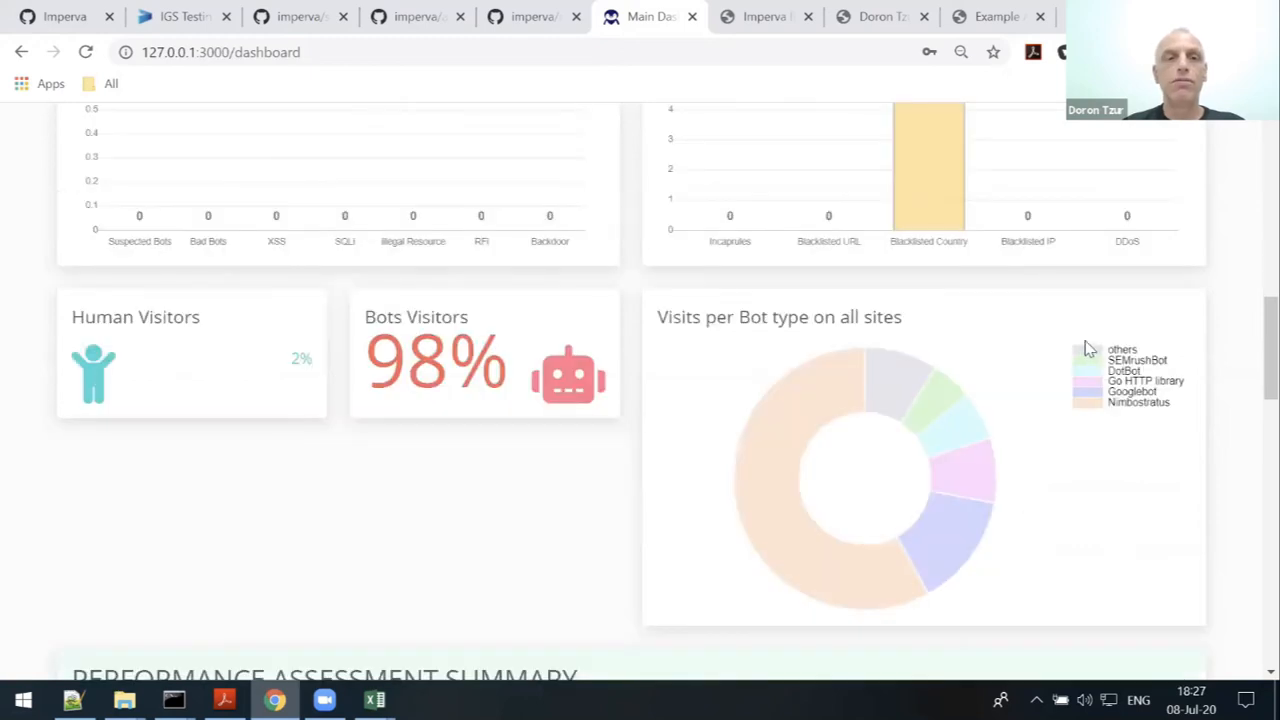
{"action": "scroll", "coordinate": [1055, 370], "scroll_direction": "down", "scroll_amount": 2}
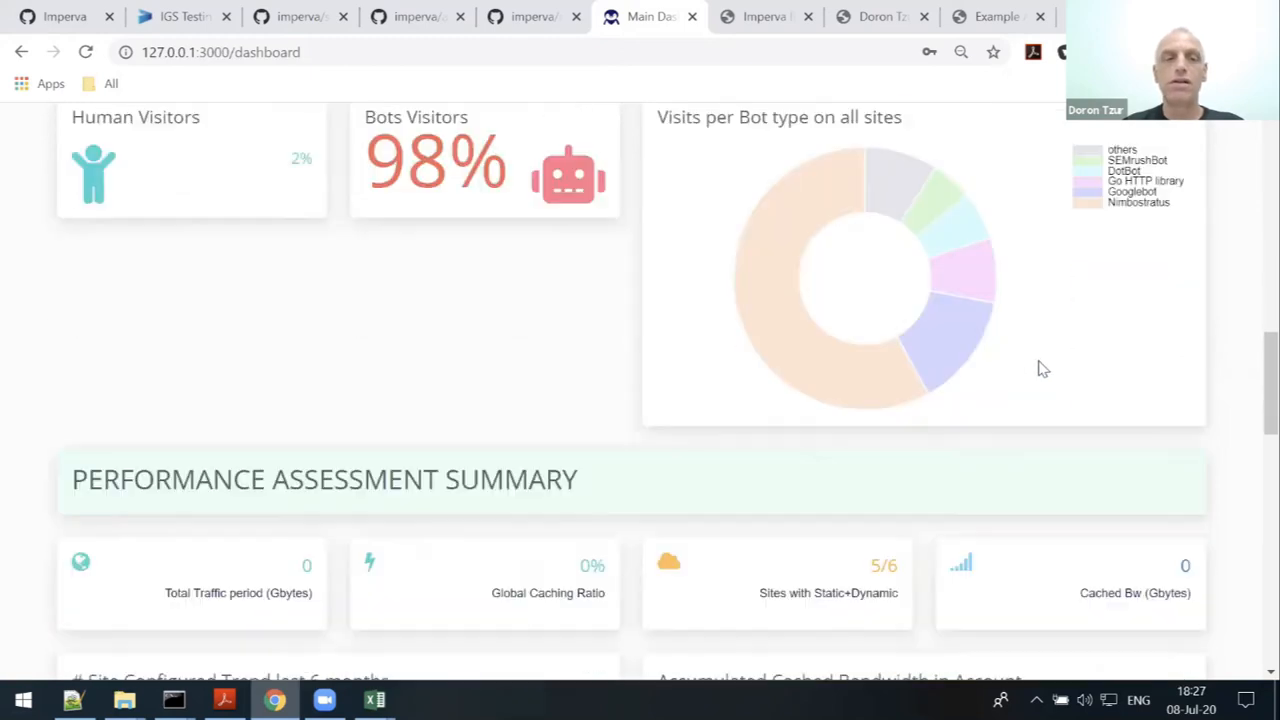
- Page through webinar-account-example.pdf down to the visitors-per-country map and Serving POPs charts
{"action": "key", "text": "alt+Tab"}
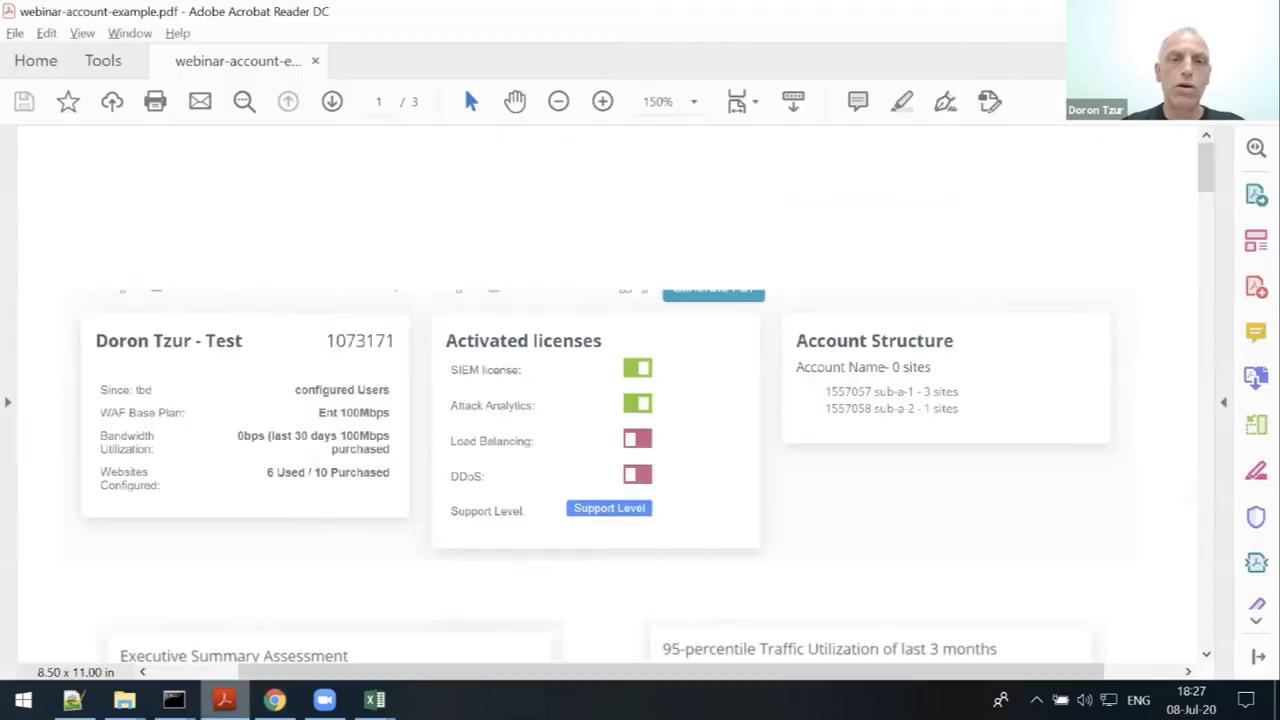
{"action": "scroll", "coordinate": [752, 390], "scroll_direction": "down", "scroll_amount": 1}
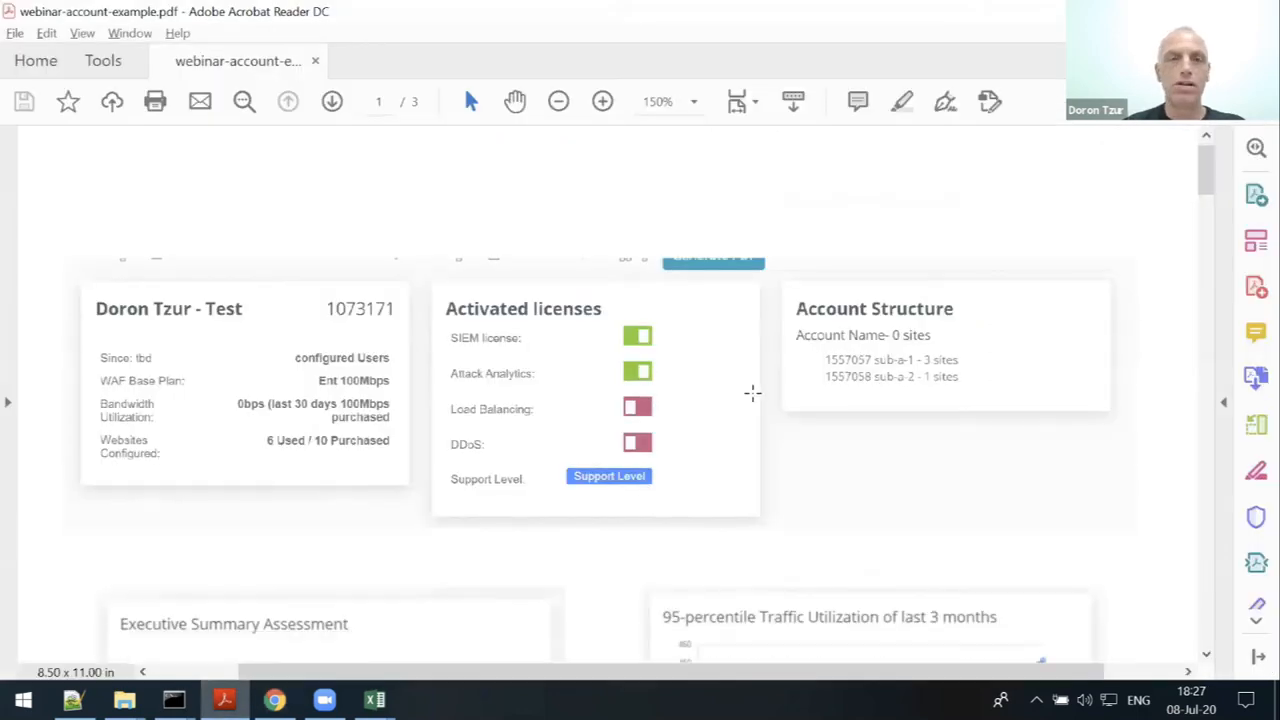
{"action": "scroll", "coordinate": [840, 373], "scroll_direction": "down", "scroll_amount": 2}
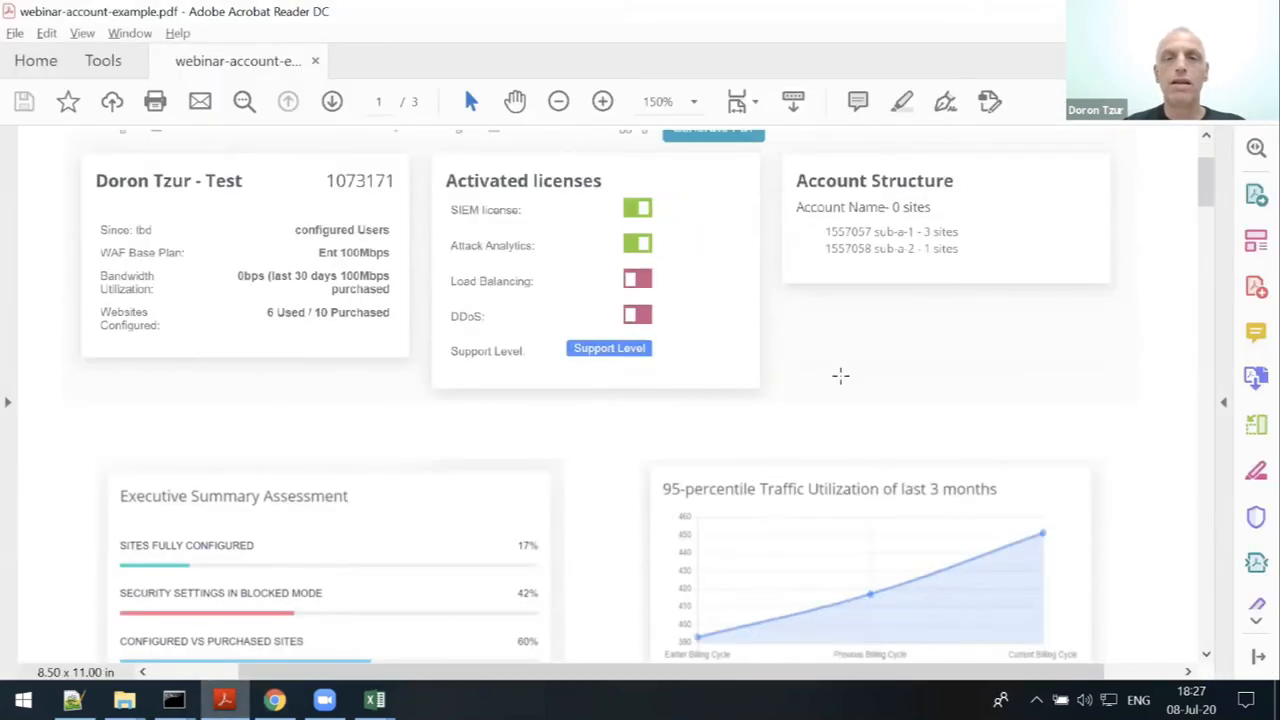
{"action": "scroll", "coordinate": [840, 373], "scroll_direction": "down", "scroll_amount": 1}
{"action": "scroll", "coordinate": [839, 373], "scroll_direction": "down", "scroll_amount": 1}
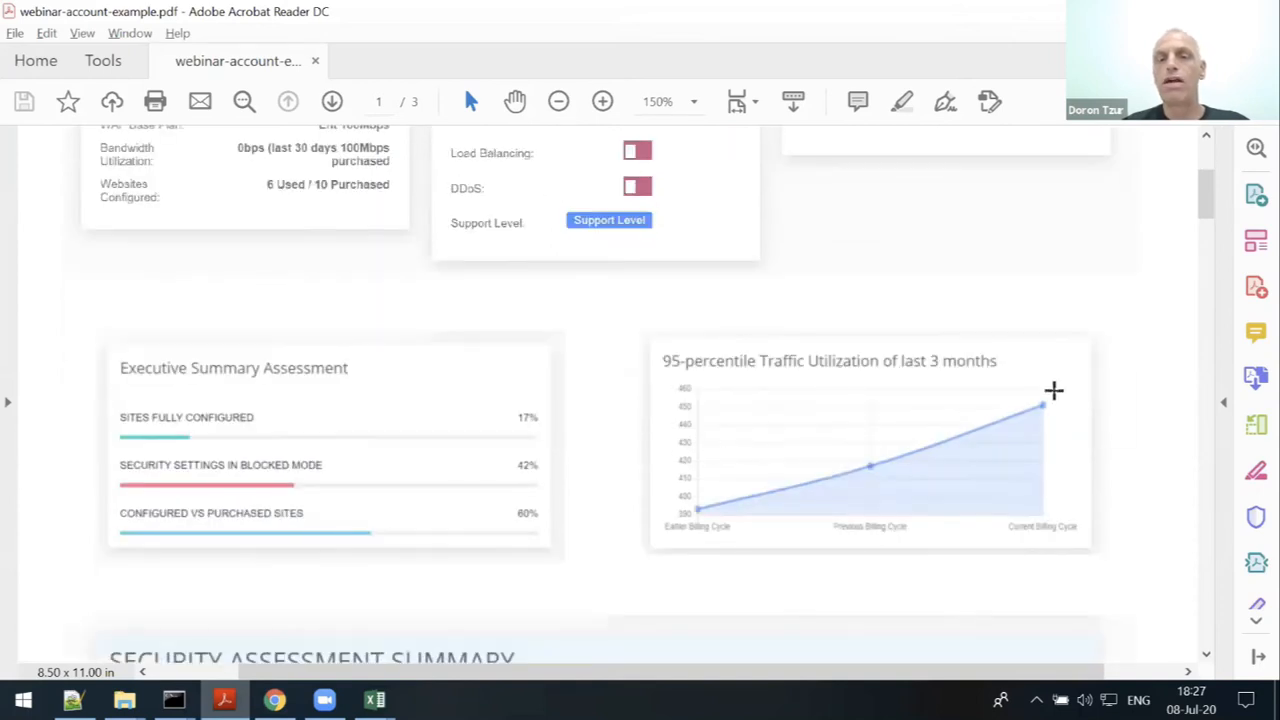
{"action": "scroll", "coordinate": [1052, 391], "scroll_direction": "down", "scroll_amount": 3}
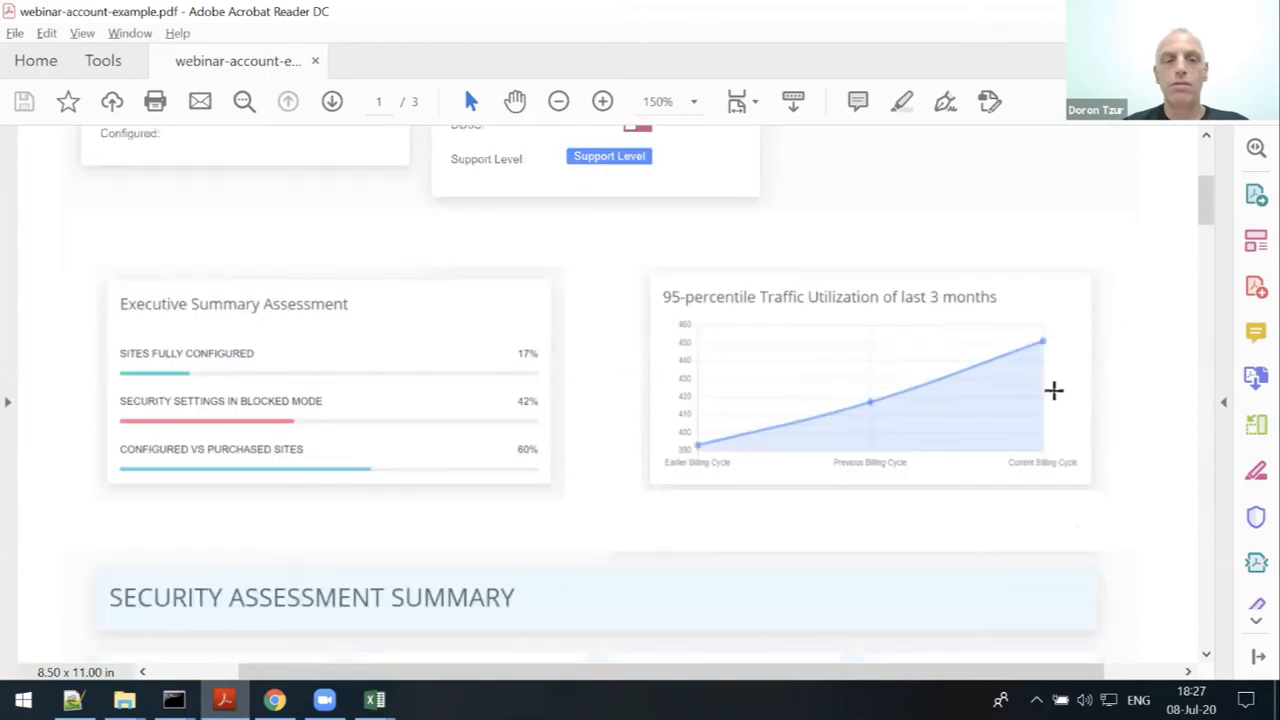
{"action": "scroll", "coordinate": [1045, 394], "scroll_direction": "down", "scroll_amount": 3}
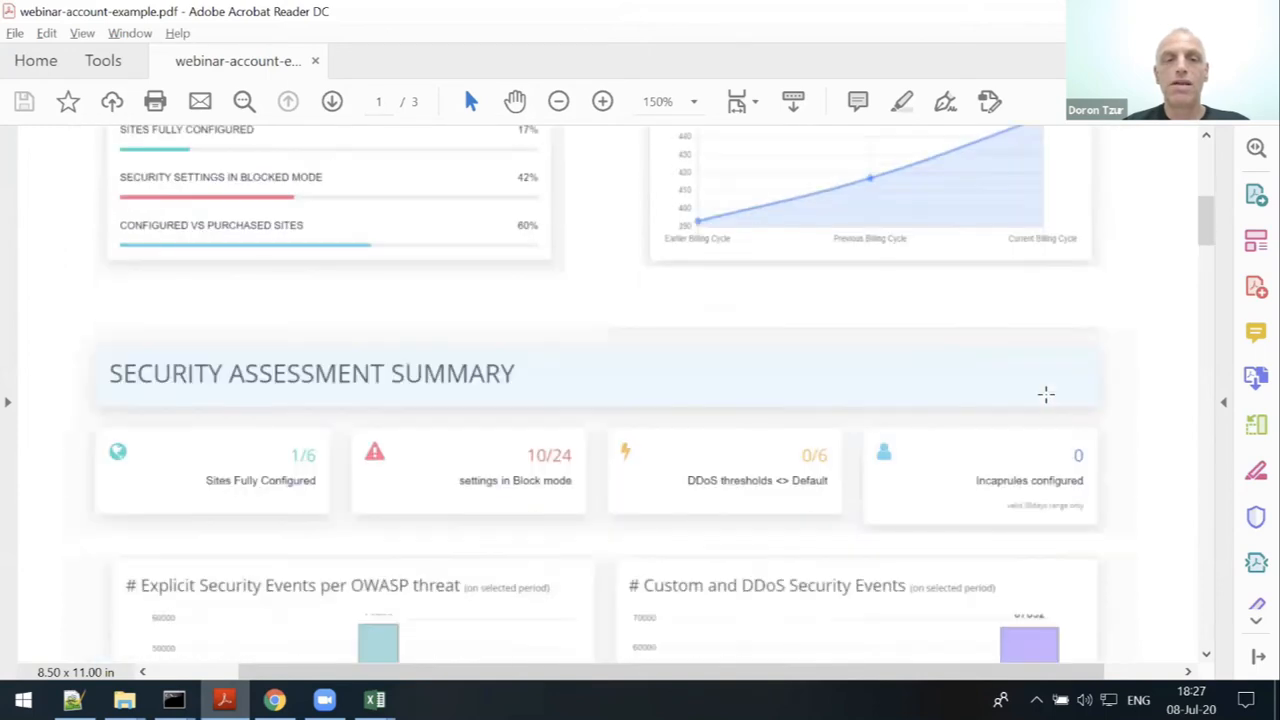
{"action": "scroll", "coordinate": [1045, 394], "scroll_direction": "down", "scroll_amount": 3}
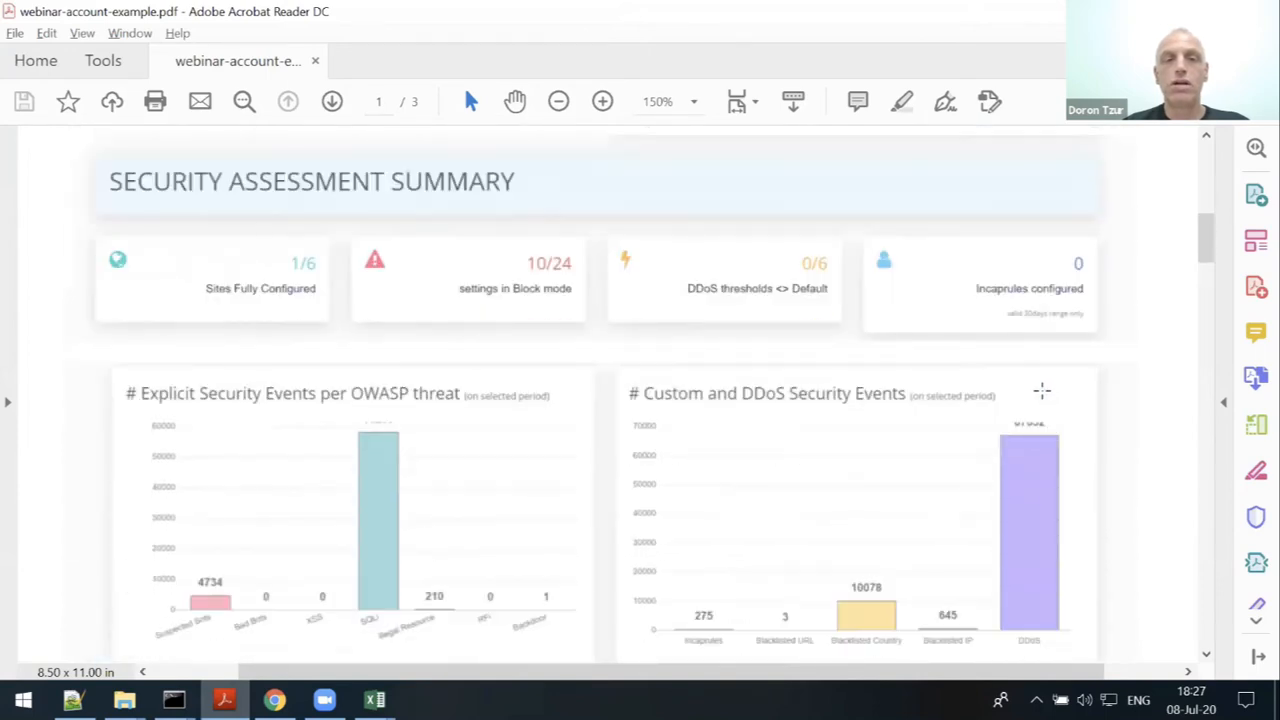
{"action": "scroll", "coordinate": [1040, 389], "scroll_direction": "down", "scroll_amount": 1}
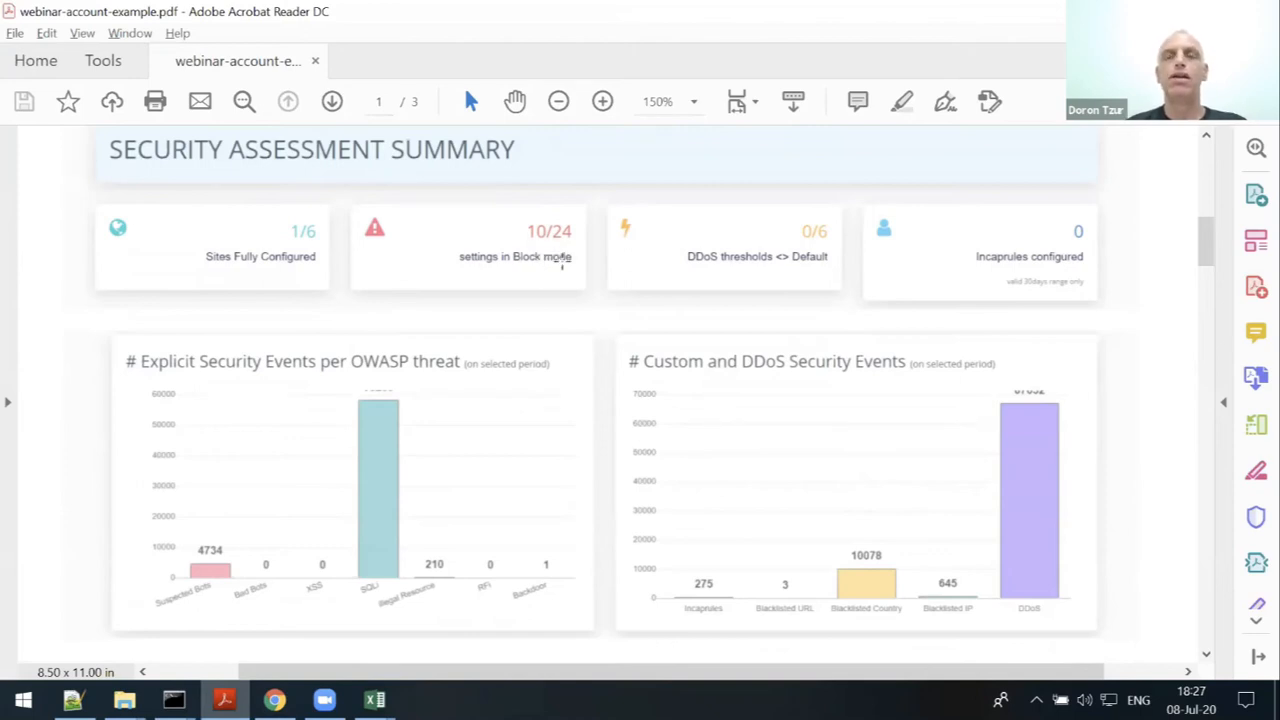
{"action": "scroll", "coordinate": [564, 262], "scroll_direction": "down", "scroll_amount": 1}
{"action": "scroll", "coordinate": [564, 262], "scroll_direction": "down", "scroll_amount": 5}
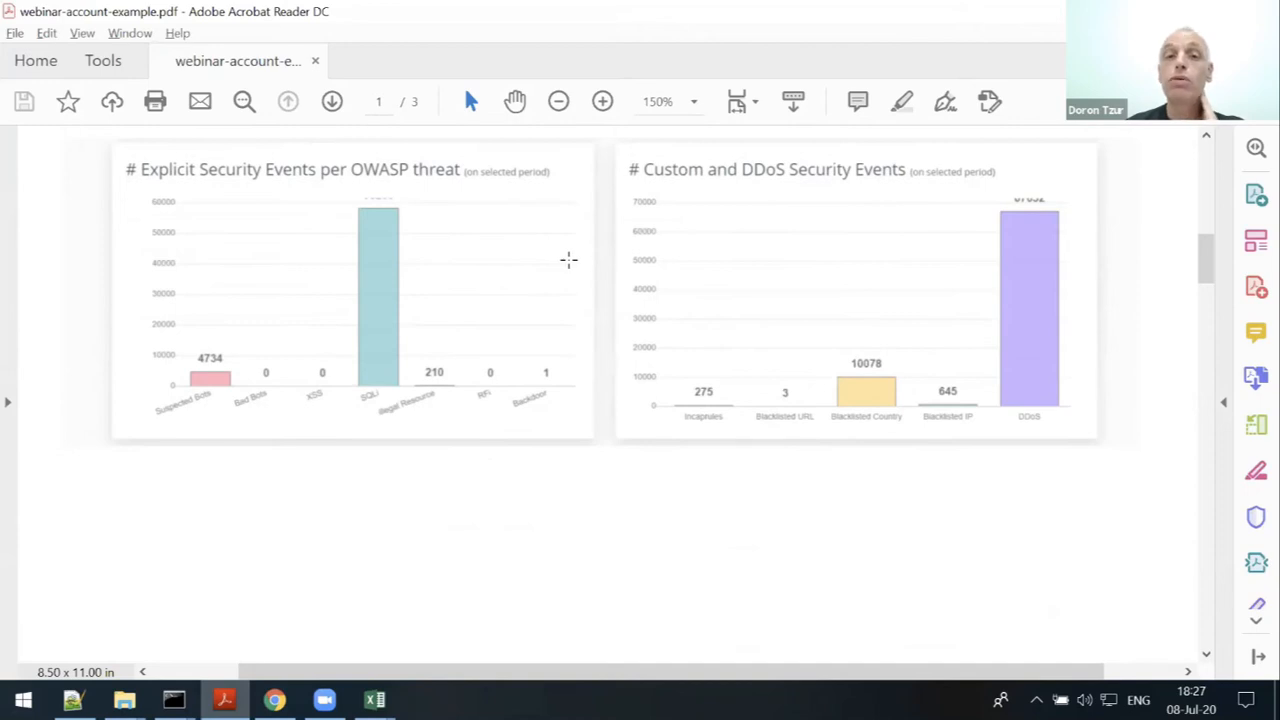
{"action": "scroll", "coordinate": [568, 260], "scroll_direction": "down", "scroll_amount": 4}
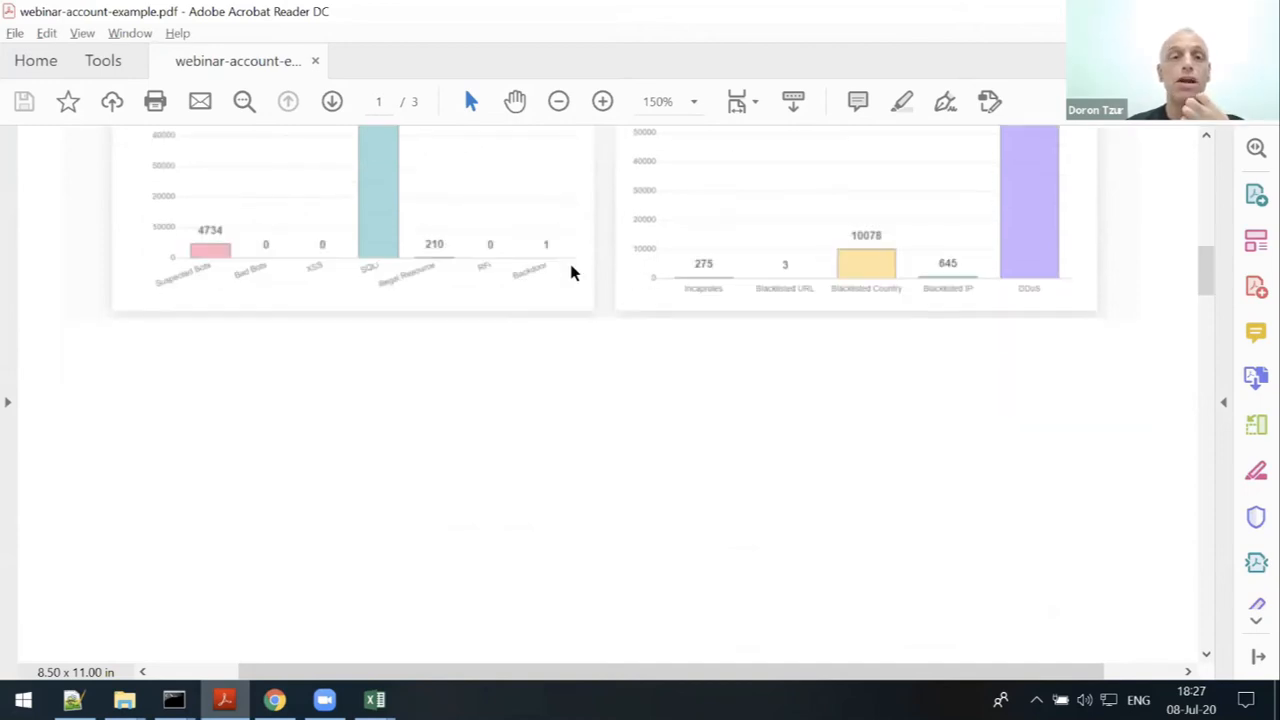
{"action": "scroll", "coordinate": [571, 271], "scroll_direction": "down", "scroll_amount": 2}
{"action": "scroll", "coordinate": [578, 280], "scroll_direction": "down", "scroll_amount": 8}
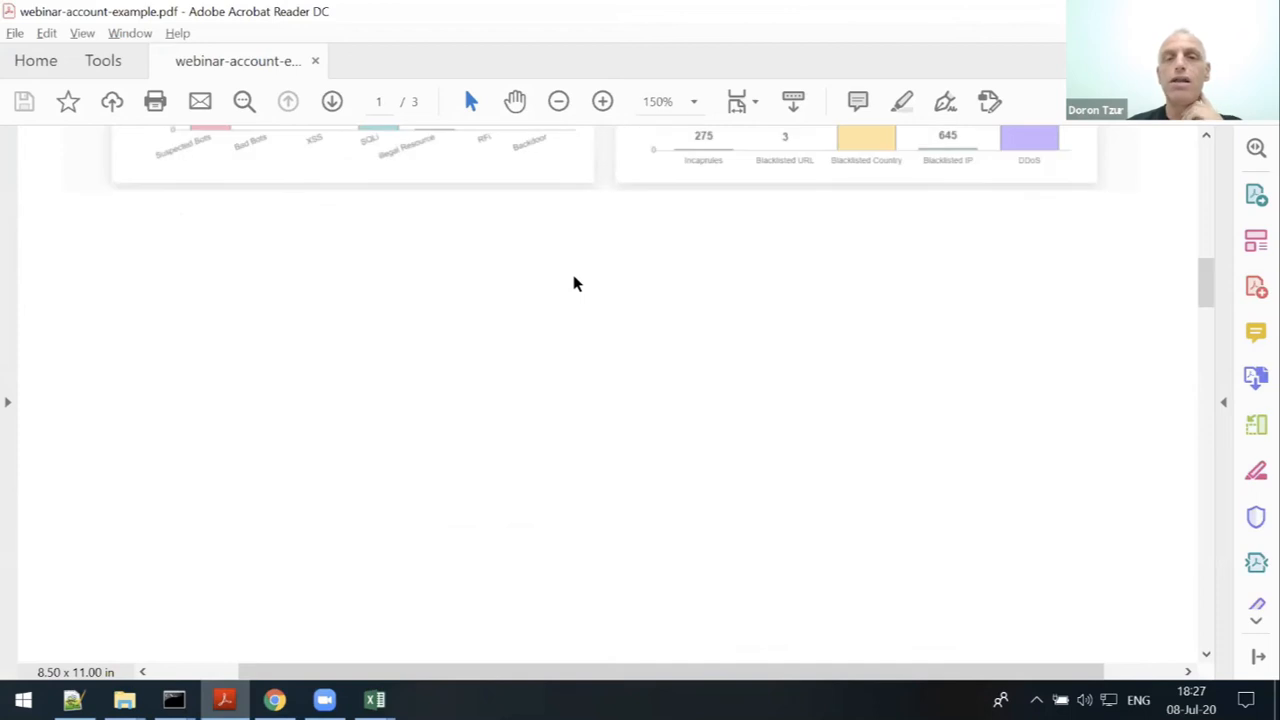
{"action": "scroll", "coordinate": [587, 292], "scroll_direction": "down", "scroll_amount": 10}
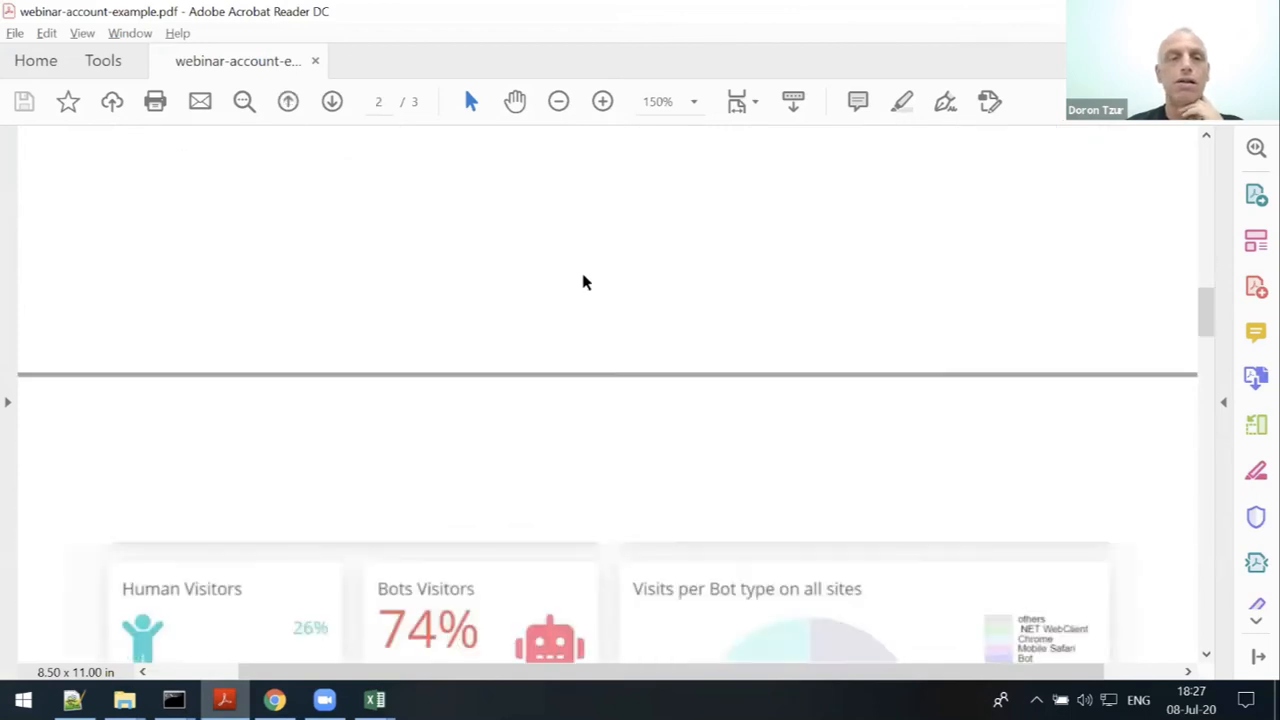
{"action": "scroll", "coordinate": [586, 283], "scroll_direction": "down", "scroll_amount": 3}
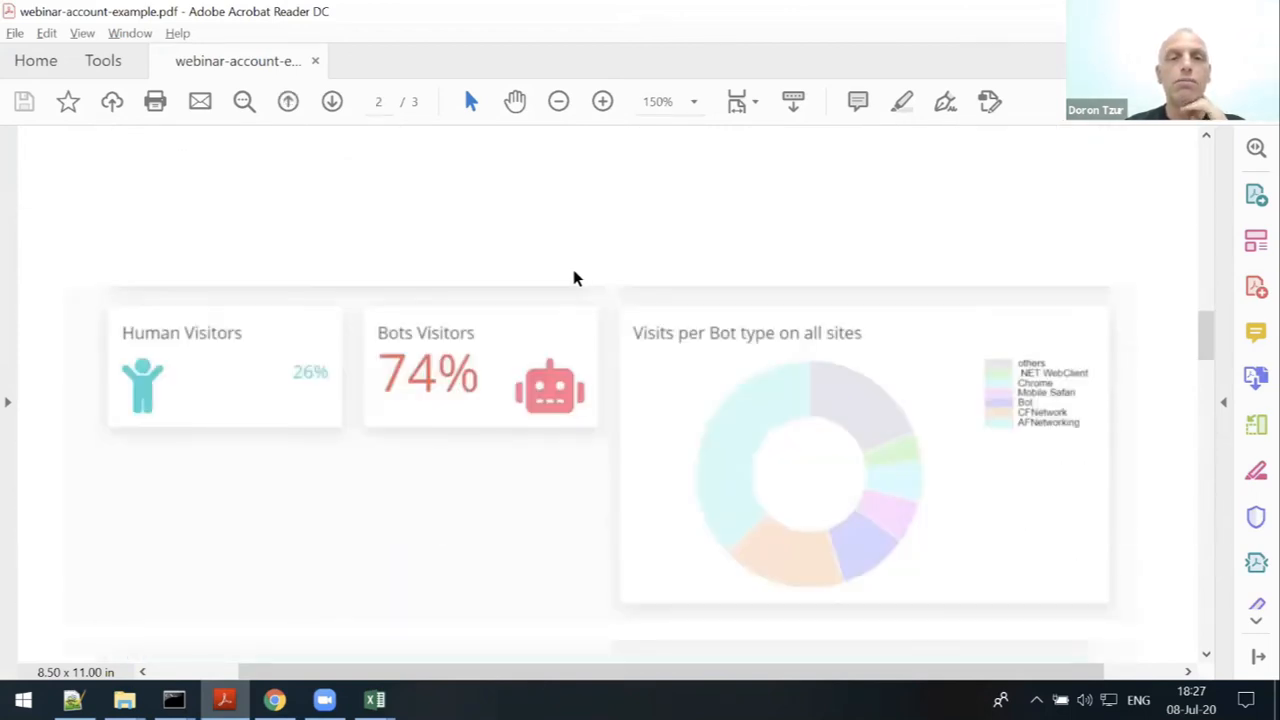
{"action": "scroll", "coordinate": [787, 338], "scroll_direction": "down", "scroll_amount": 4}
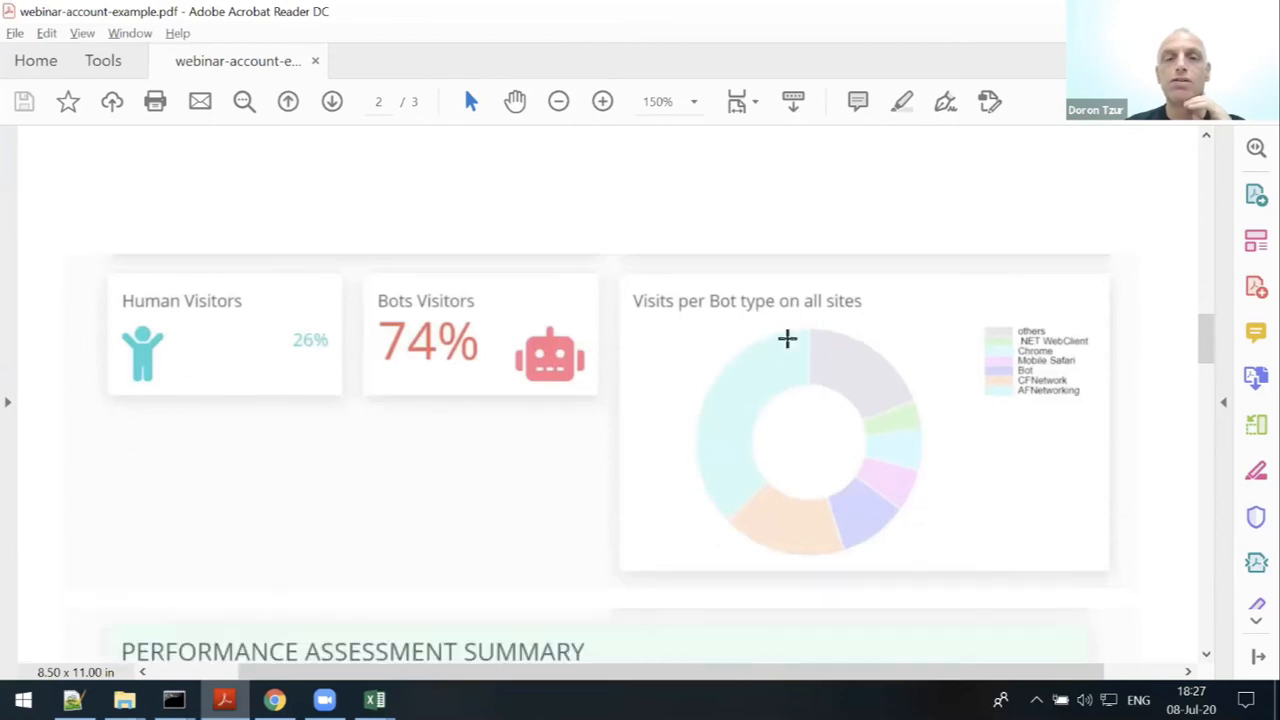
{"action": "scroll", "coordinate": [780, 334], "scroll_direction": "down", "scroll_amount": 2}
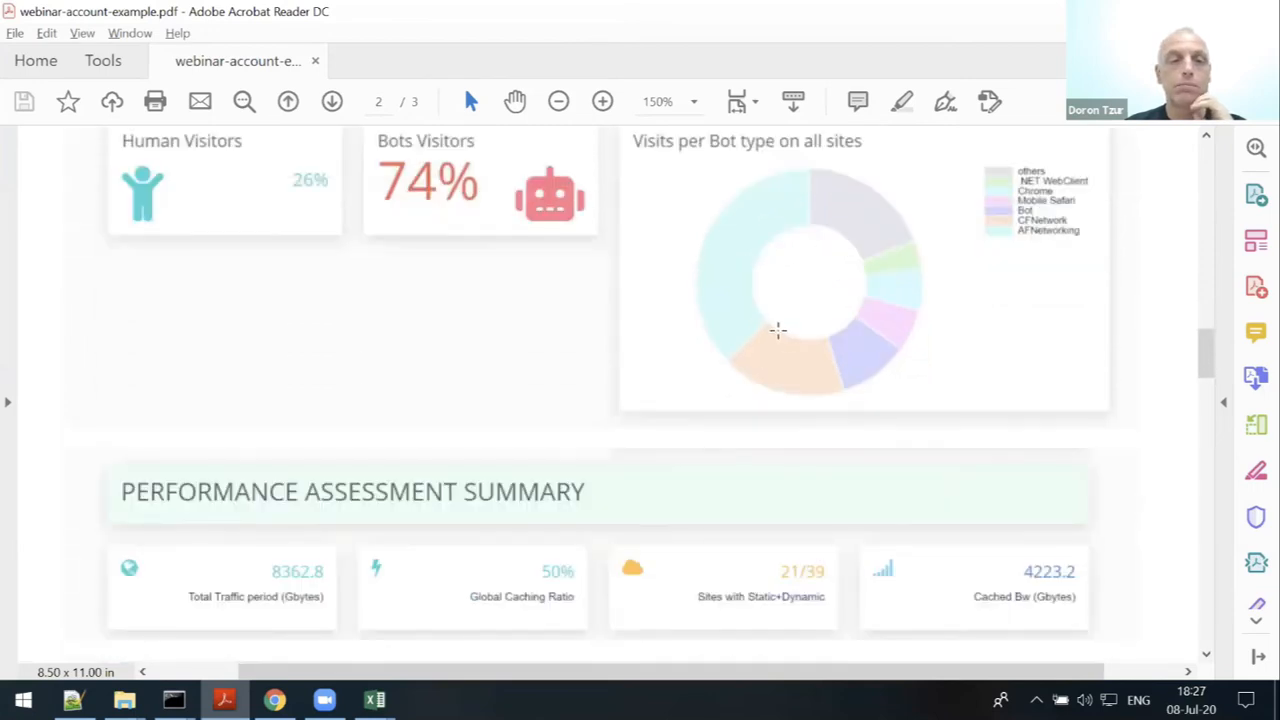
{"action": "scroll", "coordinate": [775, 331], "scroll_direction": "down", "scroll_amount": 4}
{"action": "scroll", "coordinate": [762, 317], "scroll_direction": "down", "scroll_amount": 3}
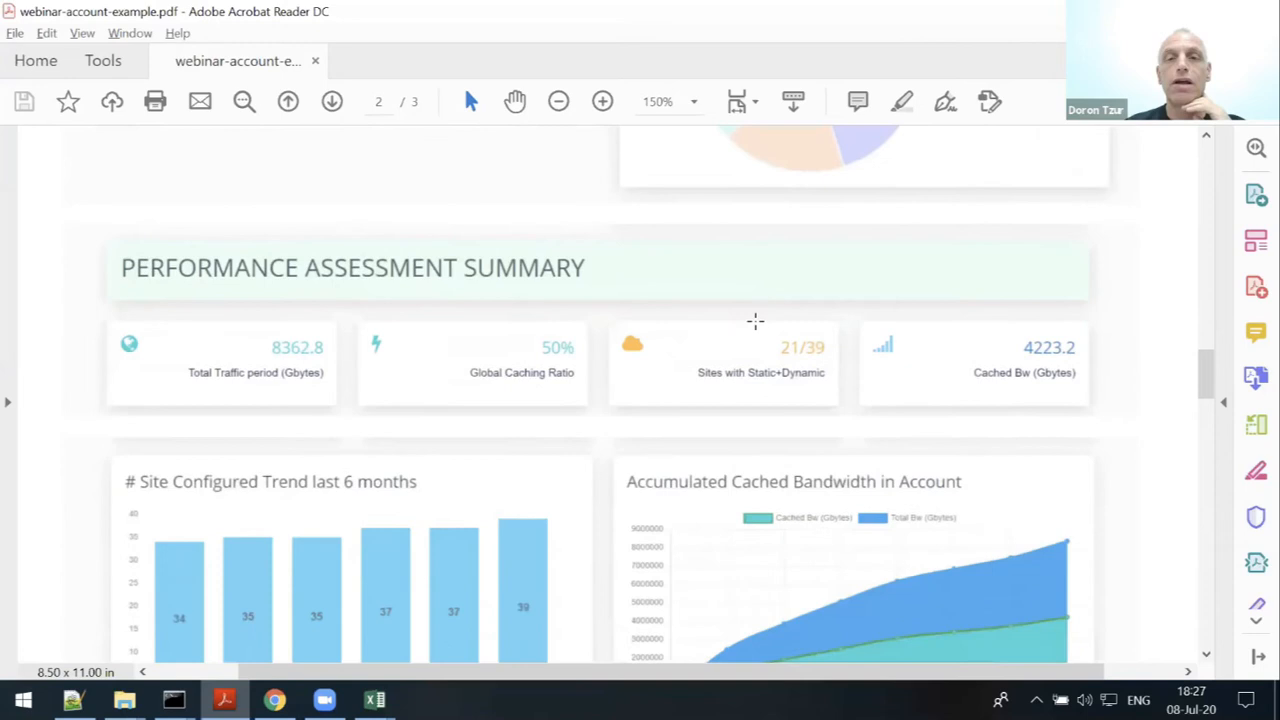
{"action": "scroll", "coordinate": [740, 349], "scroll_direction": "down", "scroll_amount": 6}
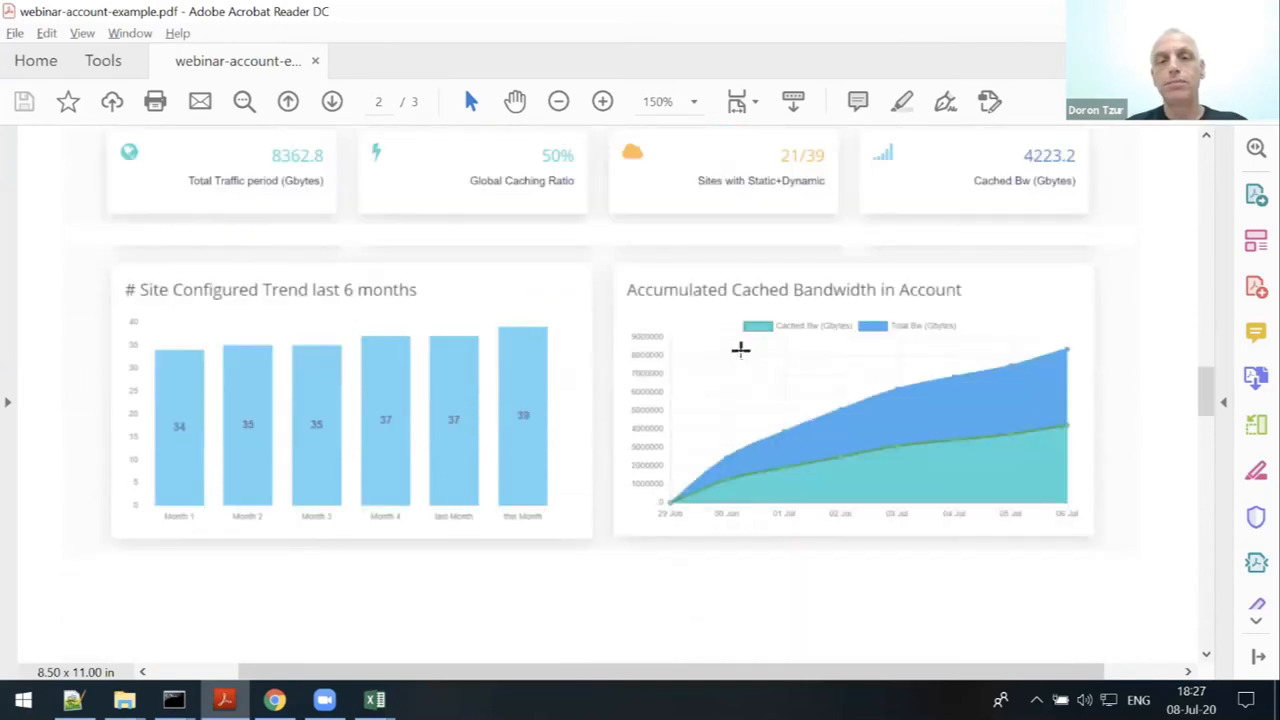
{"action": "scroll", "coordinate": [742, 356], "scroll_direction": "down", "scroll_amount": 5}
{"action": "scroll", "coordinate": [740, 357], "scroll_direction": "down", "scroll_amount": 8}
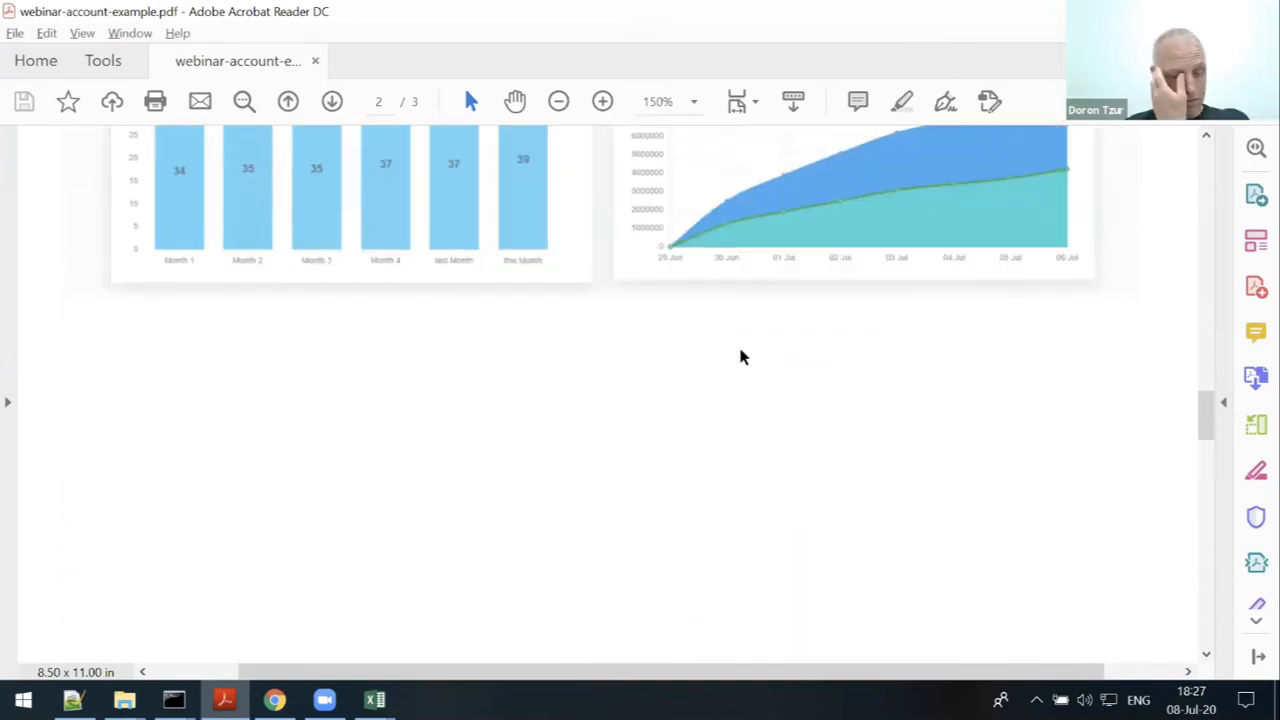
{"action": "scroll", "coordinate": [740, 357], "scroll_direction": "down", "scroll_amount": 7}
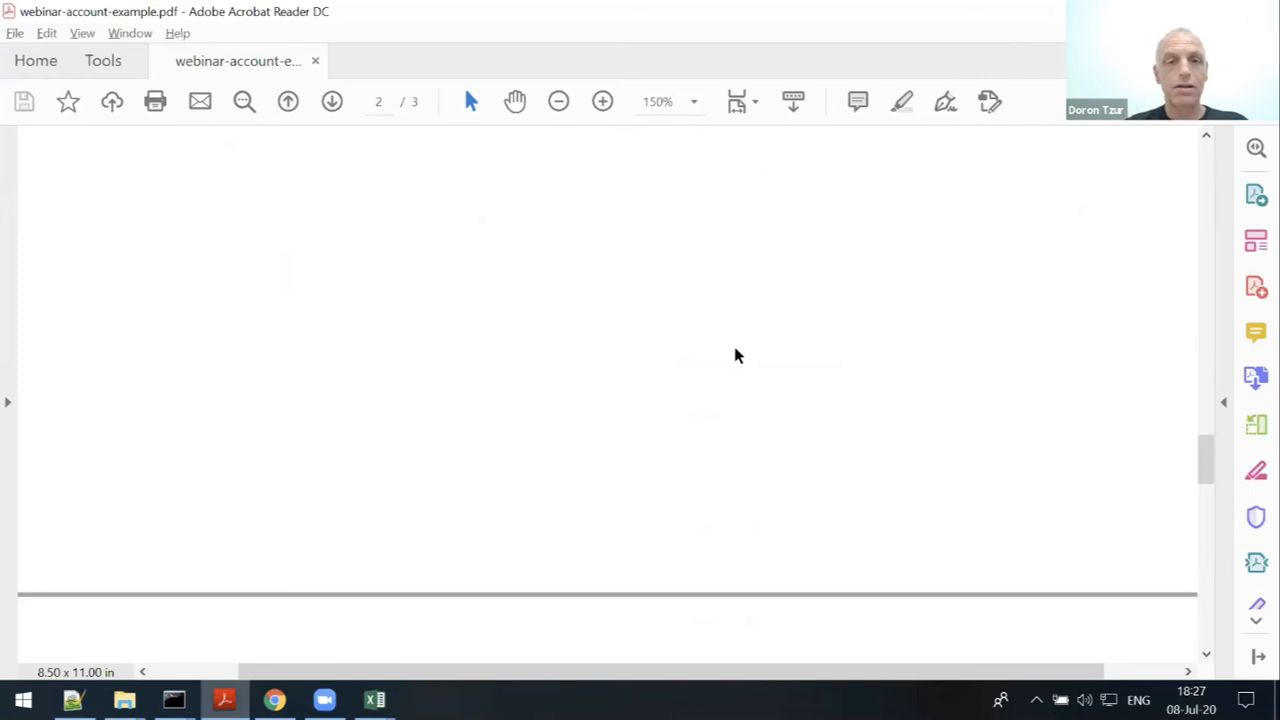
{"action": "scroll", "coordinate": [733, 350], "scroll_direction": "down", "scroll_amount": 8}
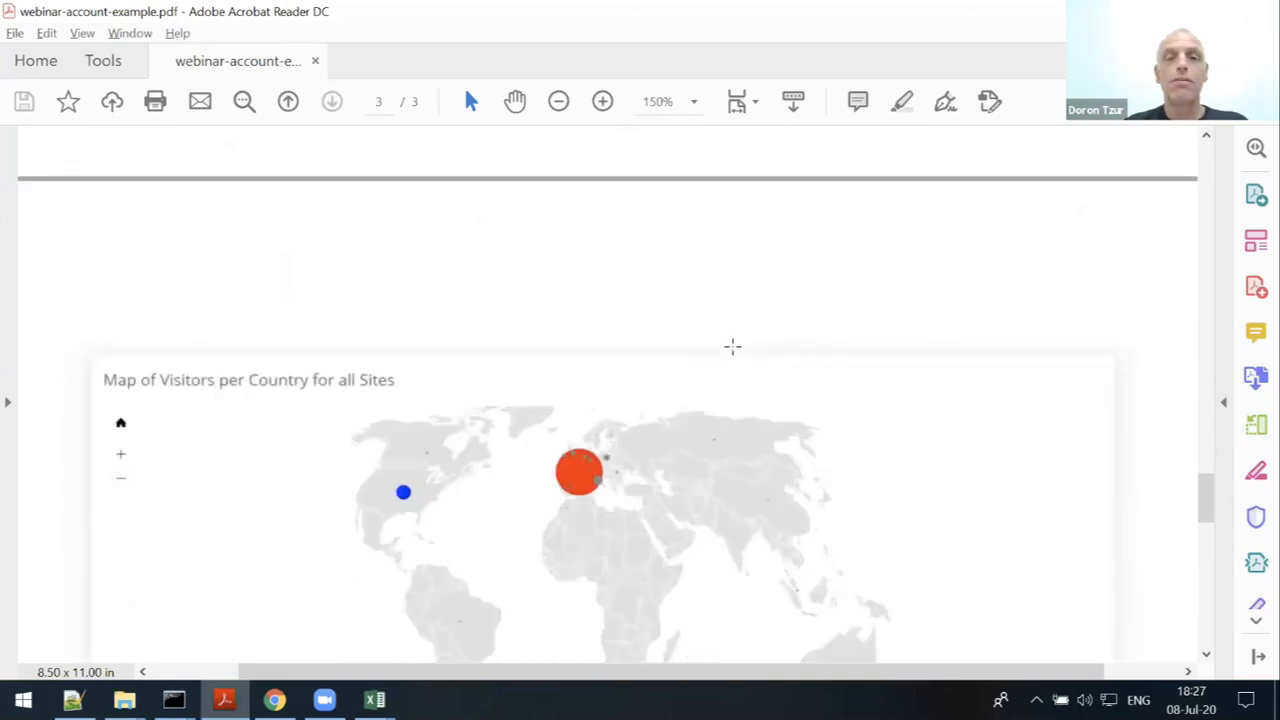
{"action": "scroll", "coordinate": [733, 346], "scroll_direction": "down", "scroll_amount": 1}
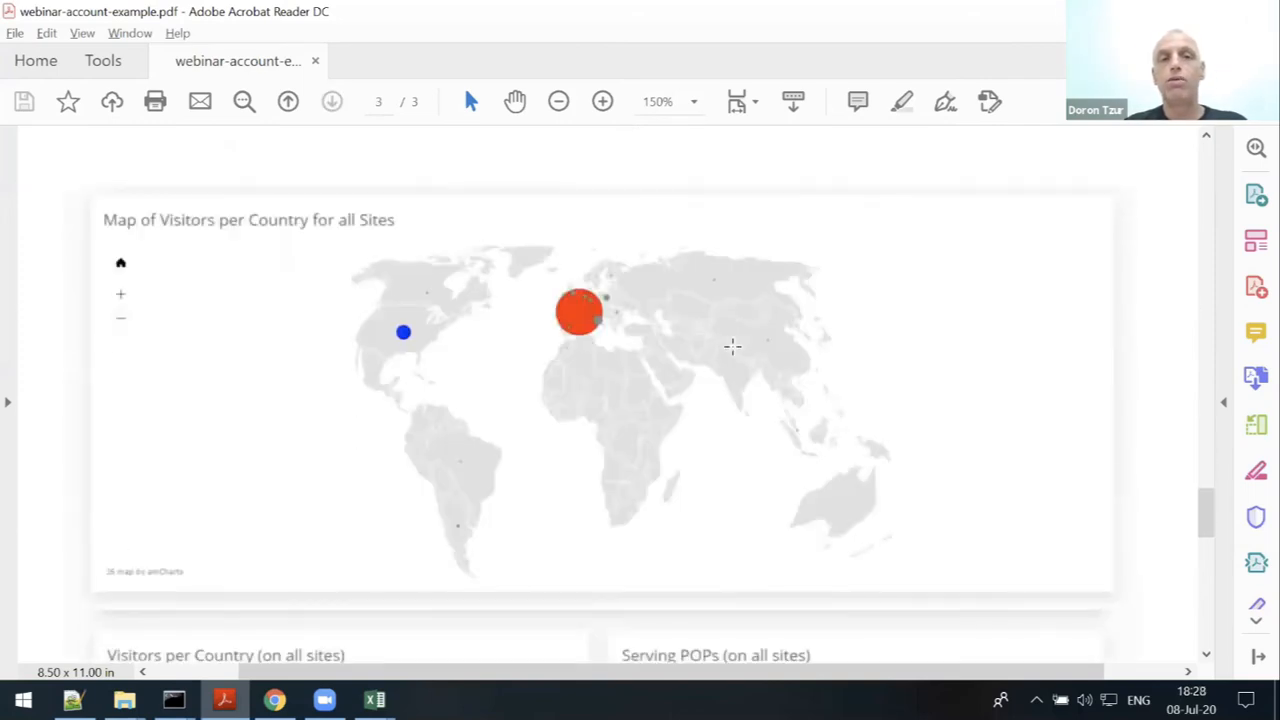
{"action": "scroll", "coordinate": [733, 346], "scroll_direction": "down", "scroll_amount": 2}
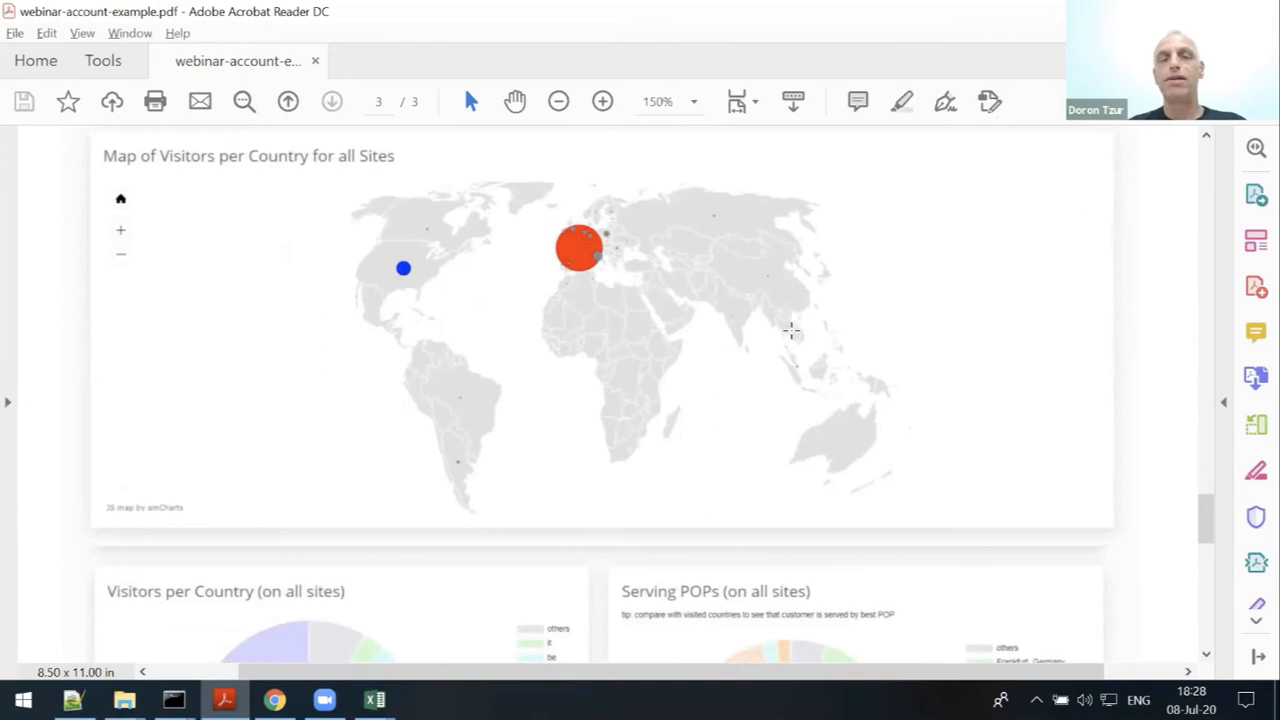
{"action": "scroll", "coordinate": [791, 330], "scroll_direction": "down", "scroll_amount": 5}
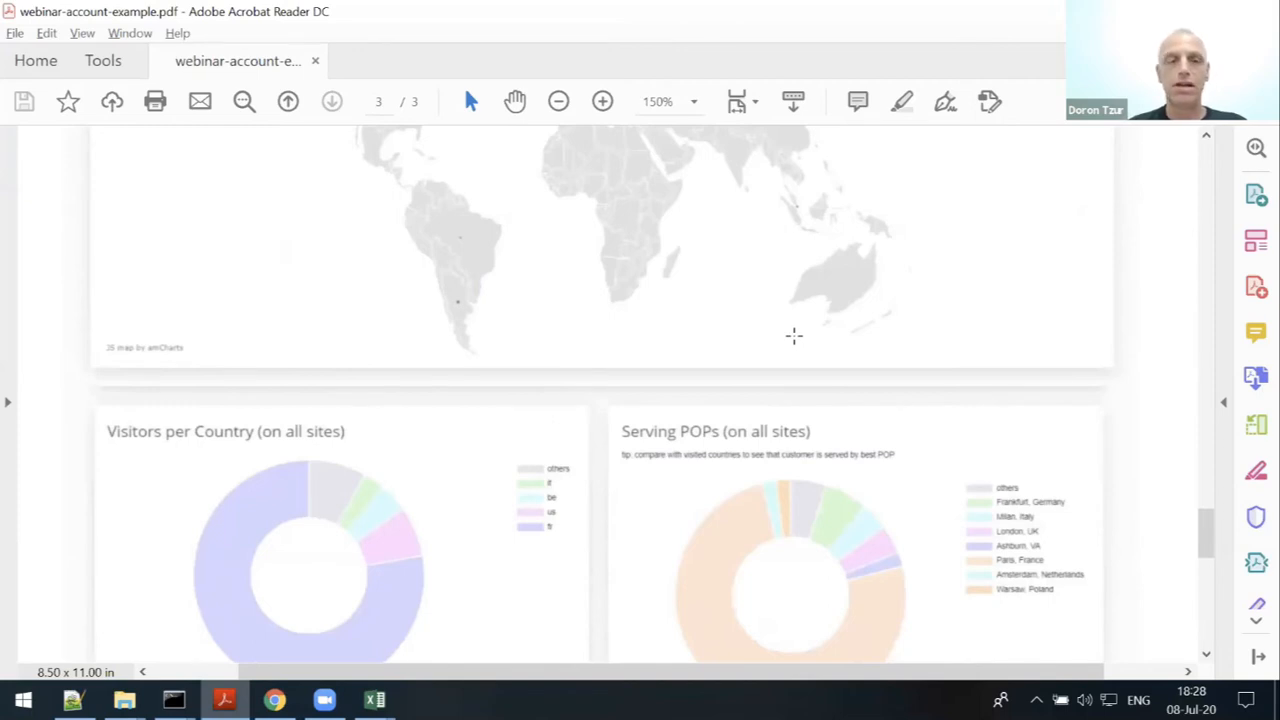
{"action": "scroll", "coordinate": [719, 438], "scroll_direction": "down", "scroll_amount": 2}
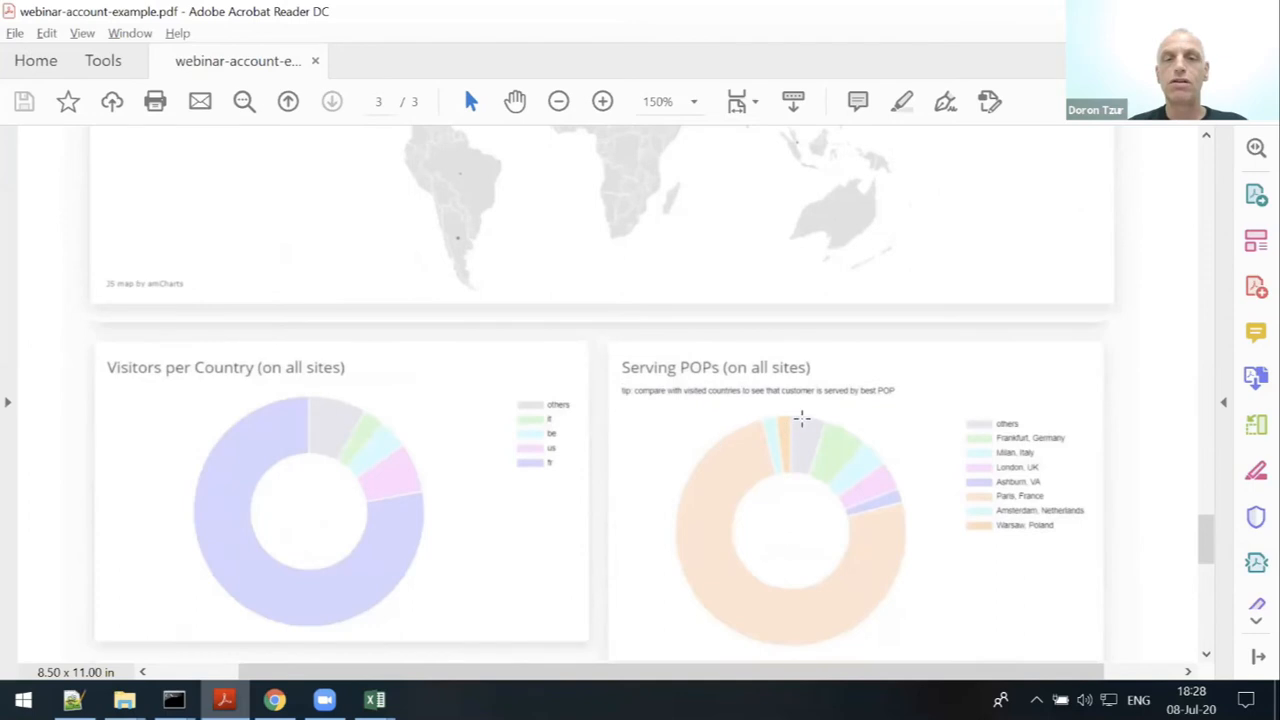
{"action": "scroll", "coordinate": [824, 430], "scroll_direction": "down", "scroll_amount": 8}
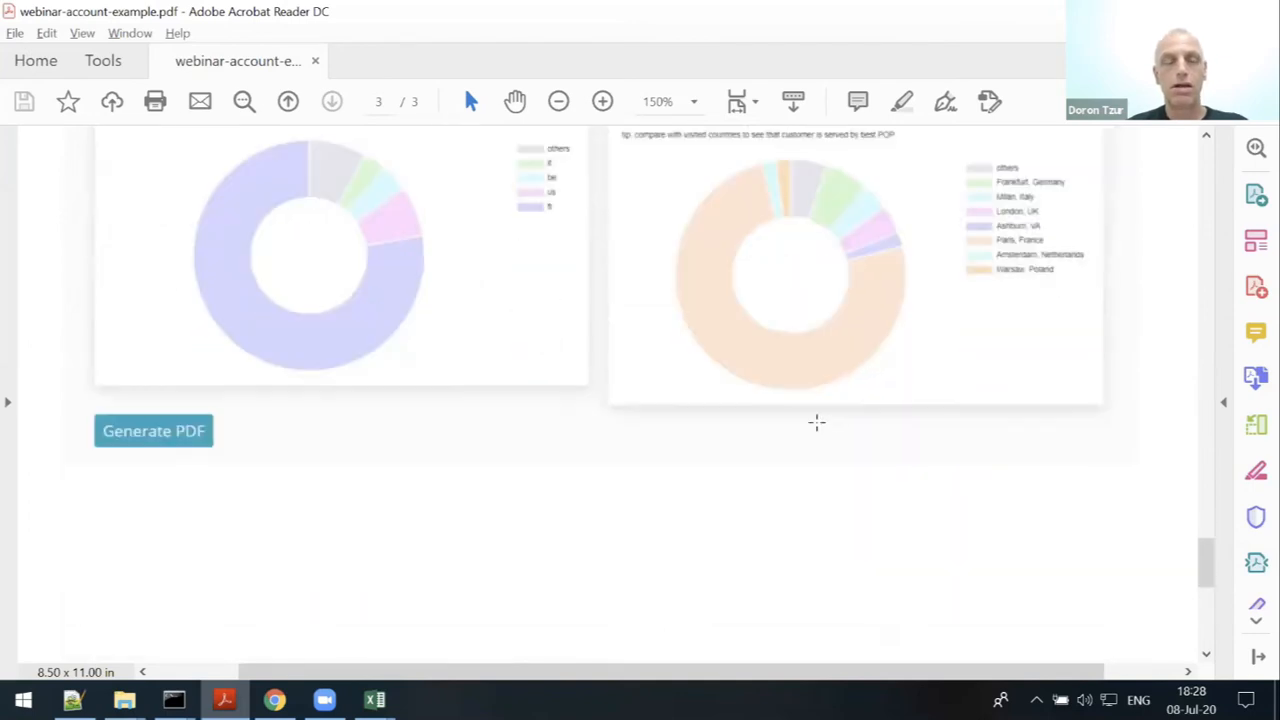
- Back in Chrome, open the dashboard's Detailed Tables link to view each site's security settings
{"action": "key", "text": "alt+Tab"}
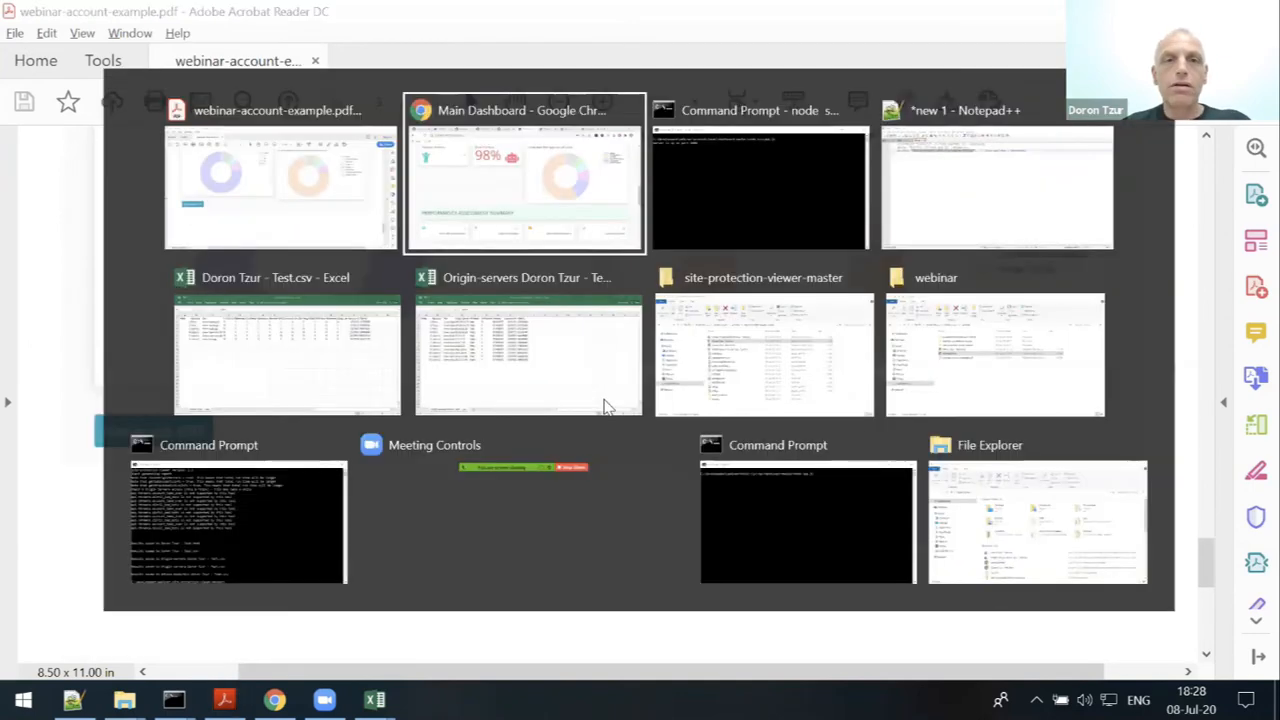
{"action": "scroll", "coordinate": [604, 406], "scroll_direction": "up", "scroll_amount": 4}
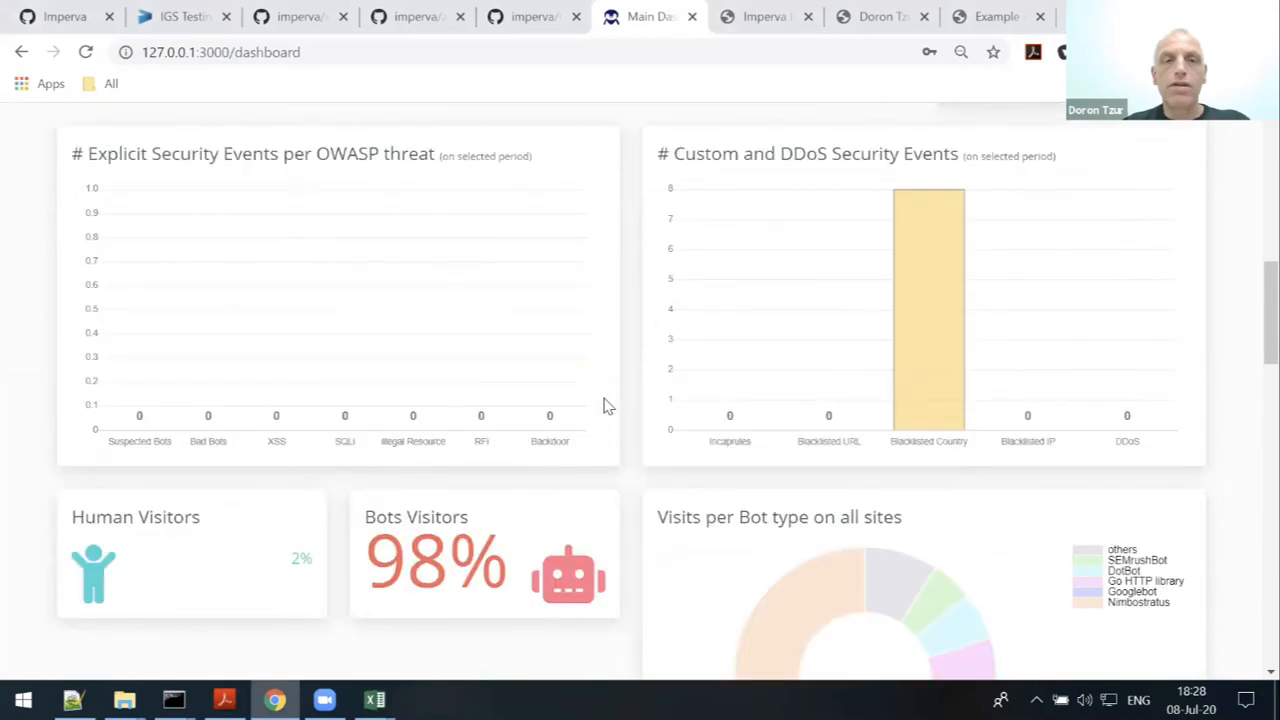
{"action": "scroll", "coordinate": [604, 406], "scroll_direction": "up", "scroll_amount": 10}
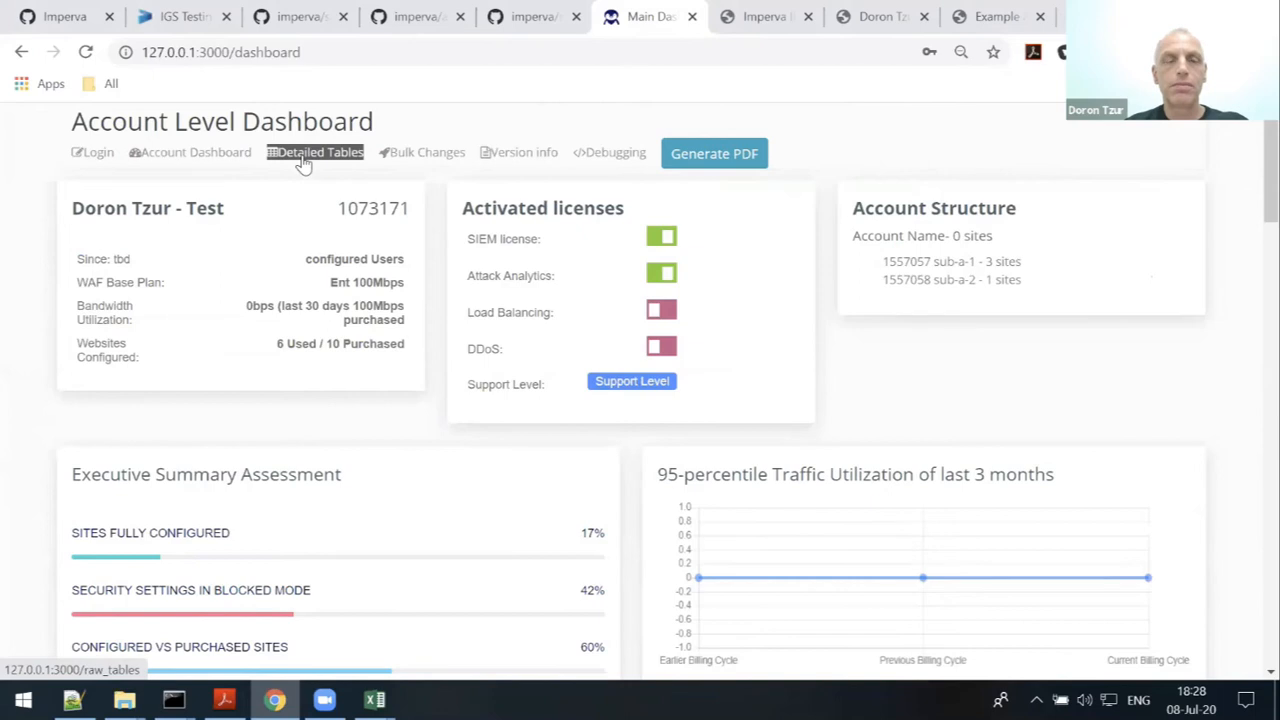
{"action": "left_click", "coordinate": [303, 155]}
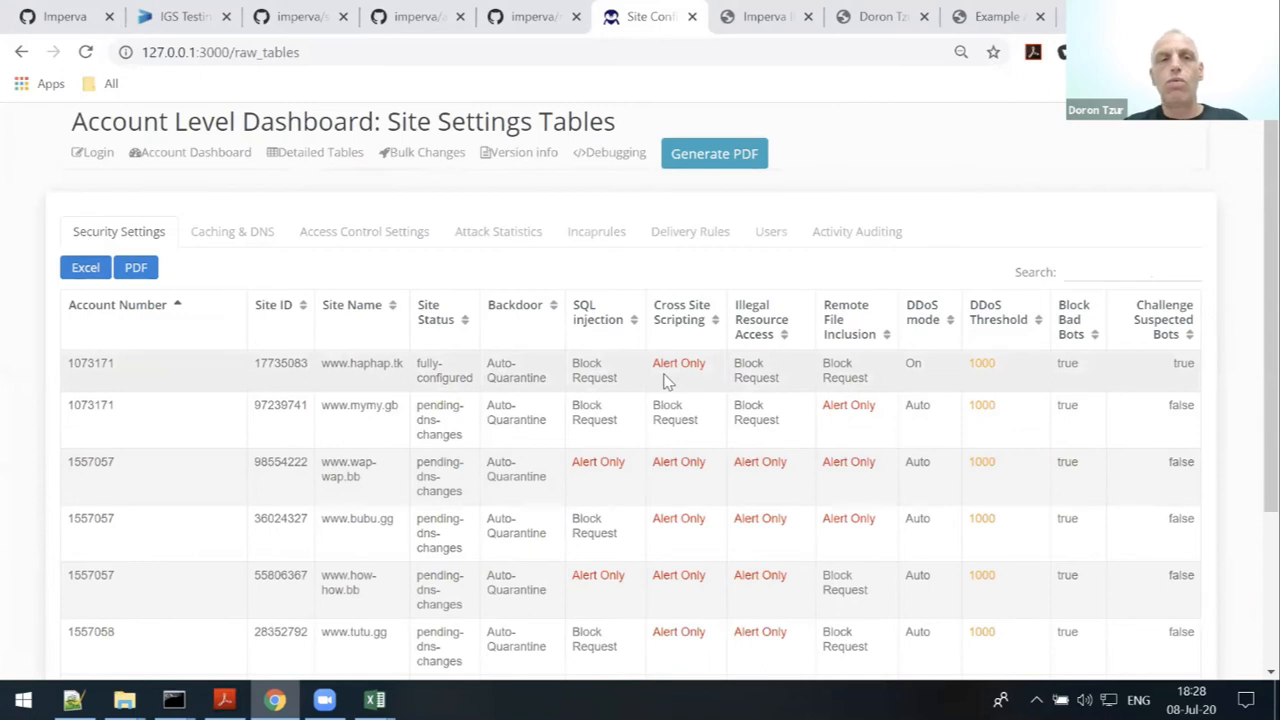
{"action": "scroll", "coordinate": [666, 381], "scroll_direction": "down", "scroll_amount": 1}
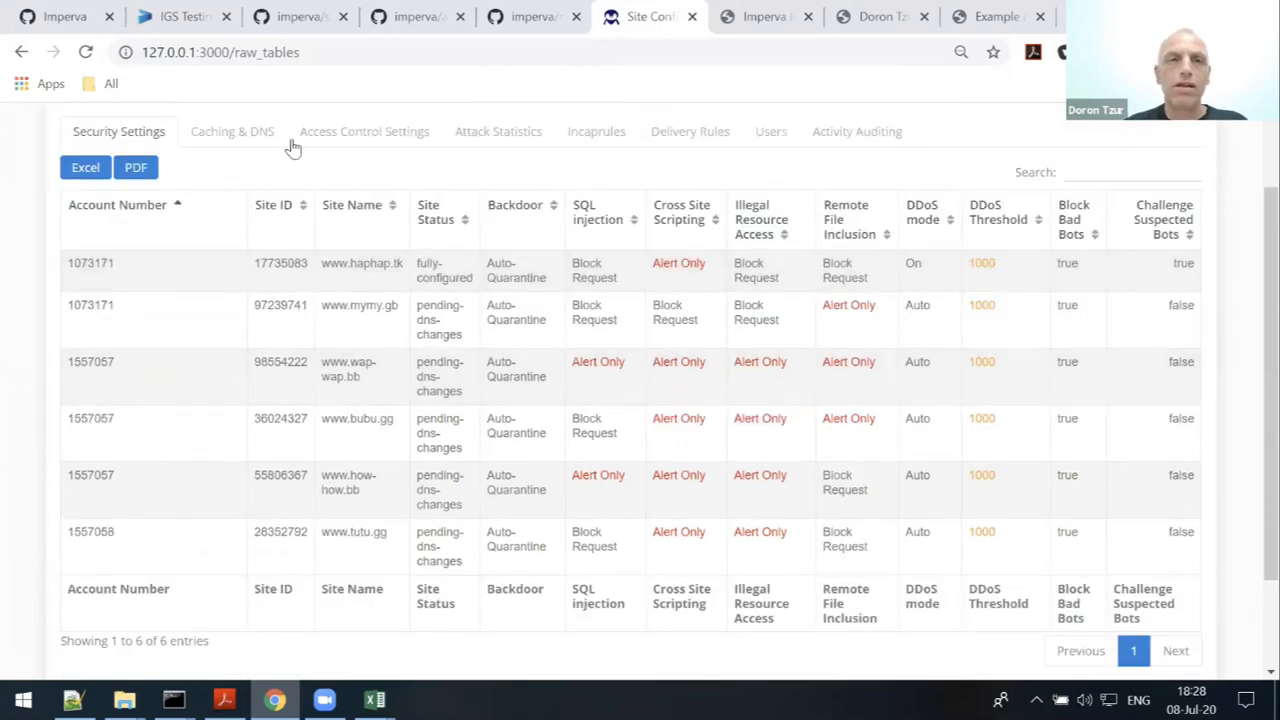
- Check the GitHub, IP Reputation and report tabs, then move the Site Conf tab after the IP Reputation tab
{"action": "left_click", "coordinate": [540, 18]}
{"action": "left_click", "coordinate": [766, 26]}
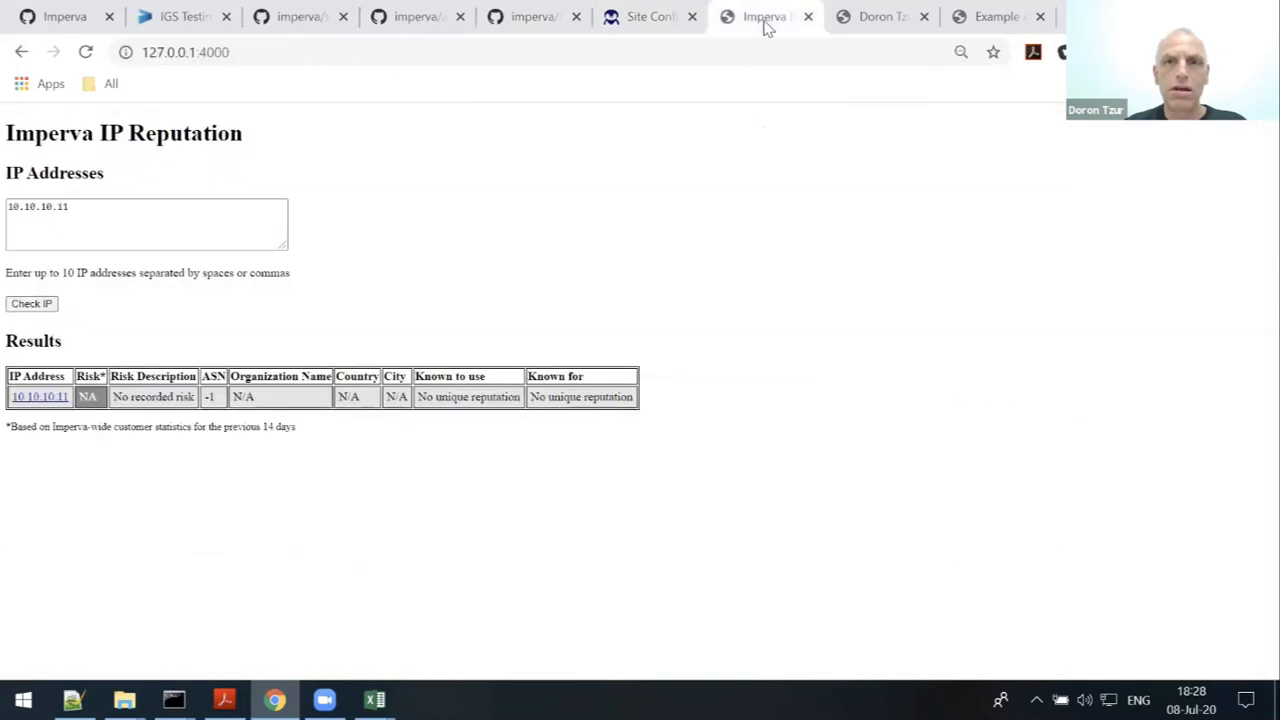
{"action": "left_click", "coordinate": [868, 20]}
{"action": "scroll", "coordinate": [682, 265], "scroll_direction": "up", "scroll_amount": 3}
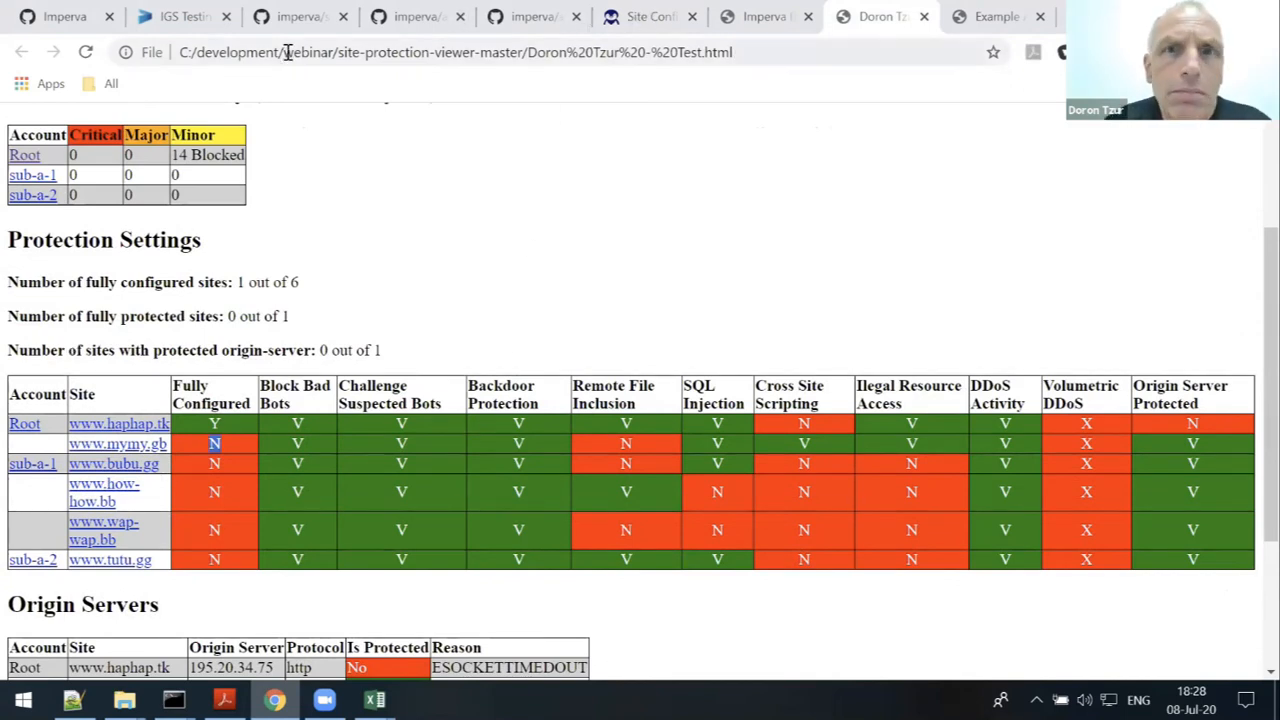
{"action": "left_click_drag", "start_coordinate": [648, 18], "coordinate": [794, 18]}
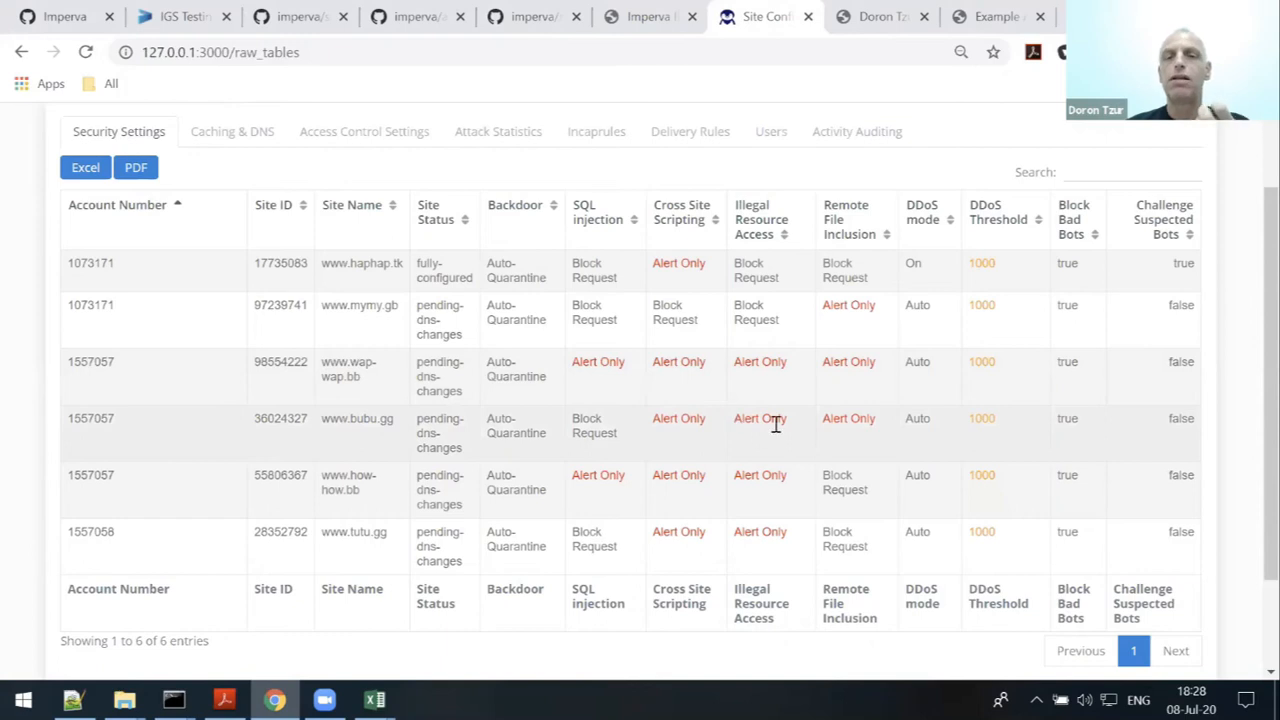
{"action": "scroll", "coordinate": [775, 424], "scroll_direction": "down", "scroll_amount": 2}
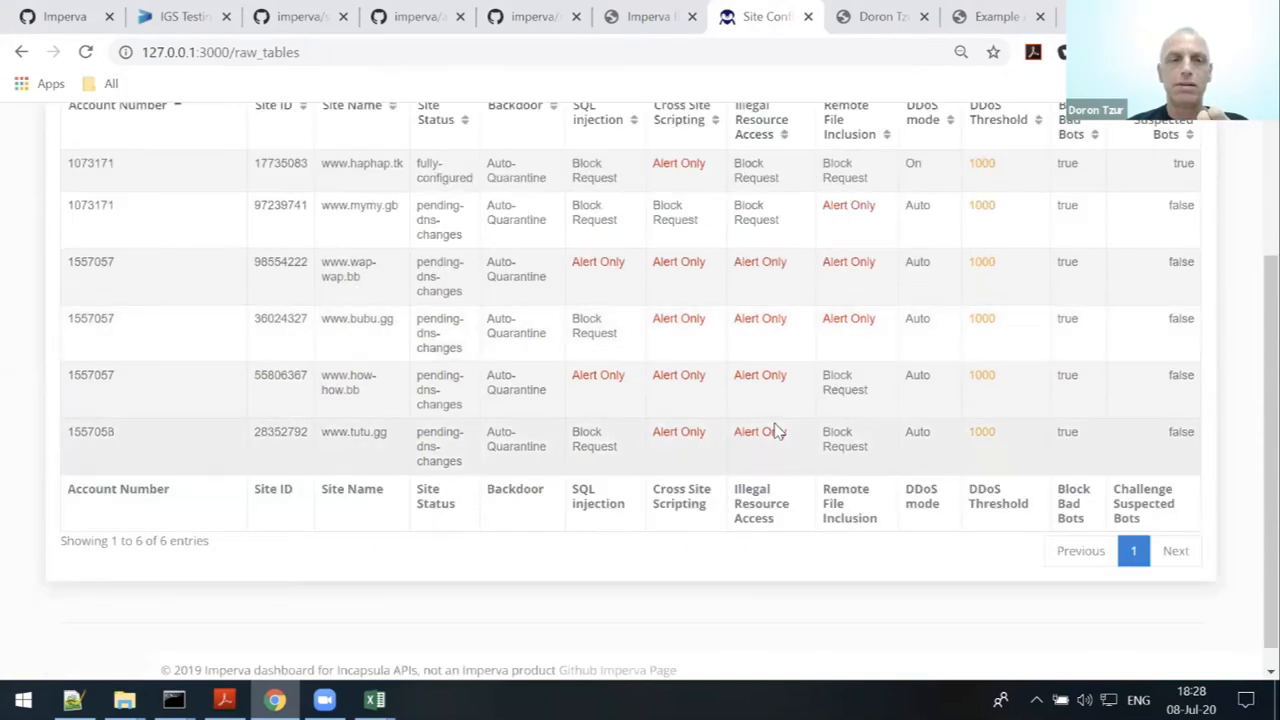
{"action": "scroll", "coordinate": [775, 430], "scroll_direction": "up", "scroll_amount": 2}
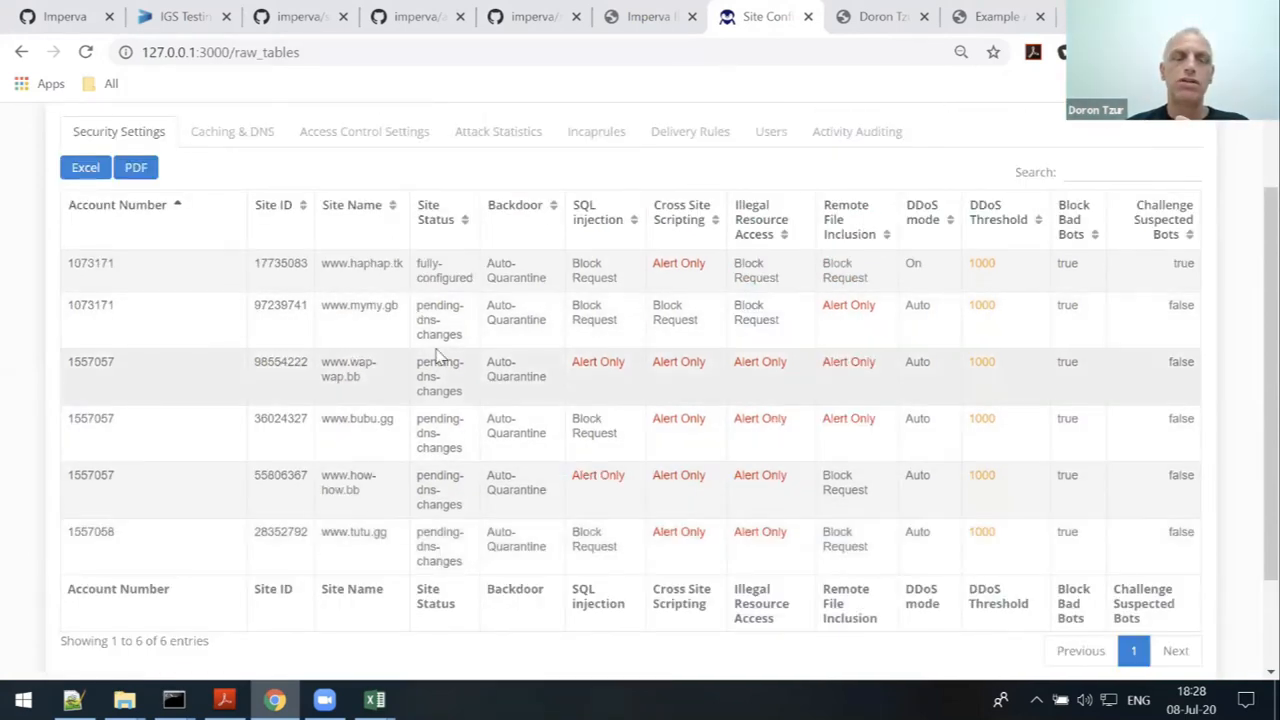
- View the Caching & DNS, Access Control, Attack Statistics, Incaprules and Delivery Rules tables, then return to Account Dashboard
{"action": "left_click", "coordinate": [240, 138]}
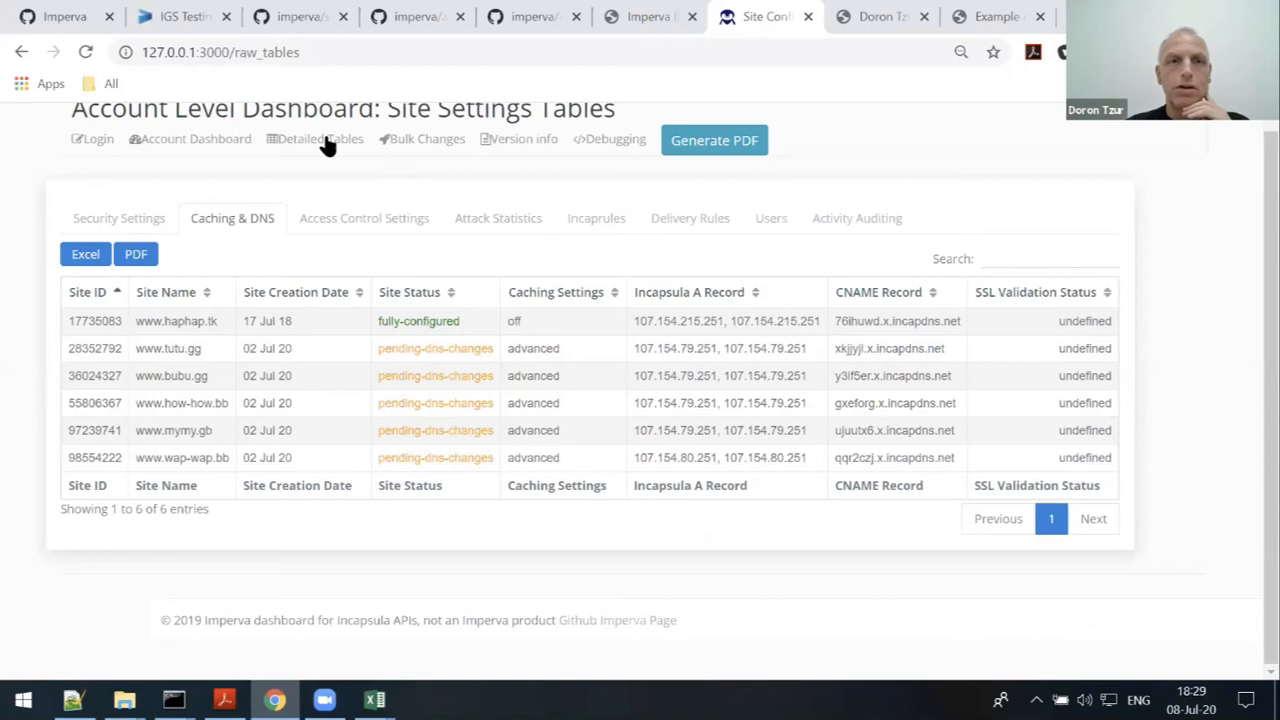
{"action": "left_click", "coordinate": [407, 229]}
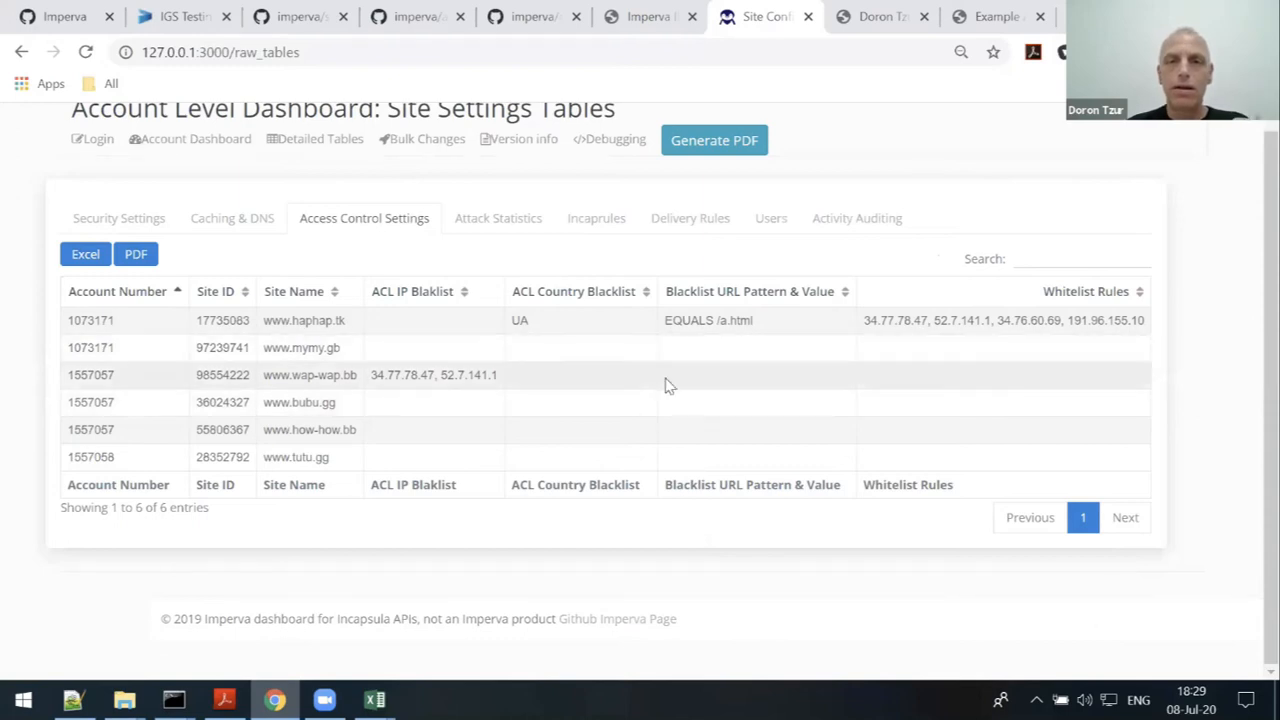
{"action": "left_click", "coordinate": [503, 226]}
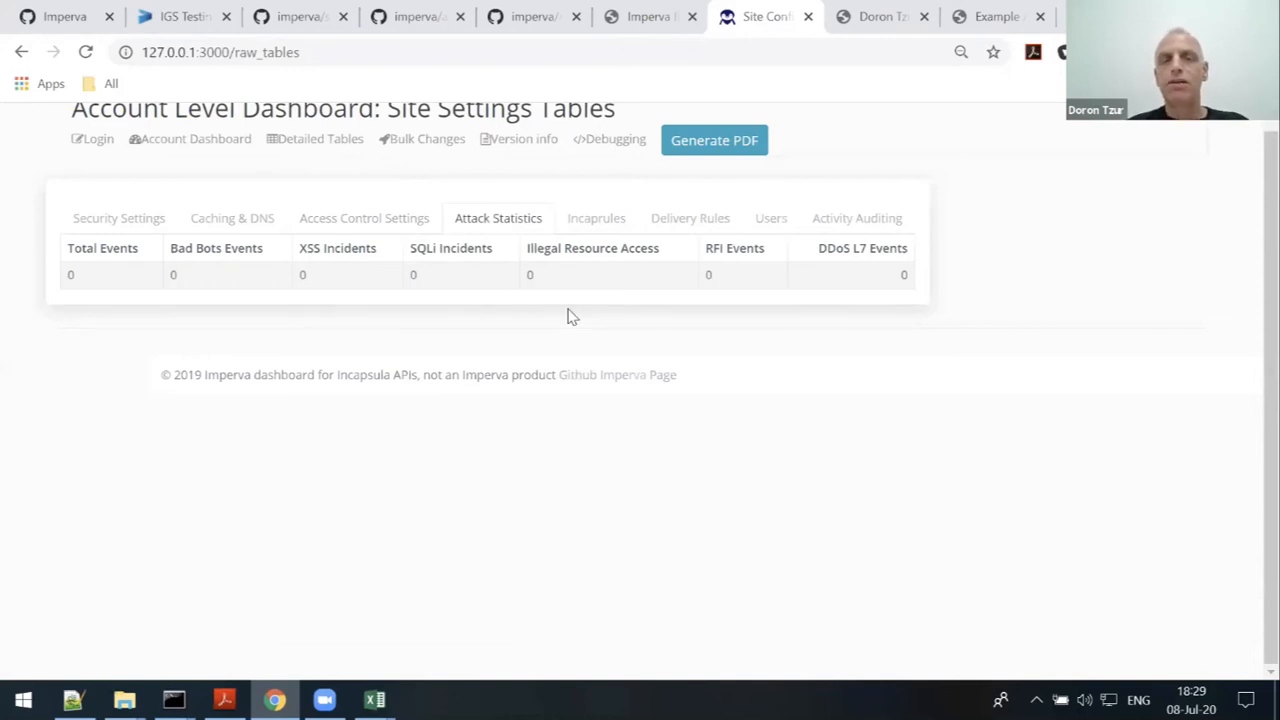
{"action": "left_click", "coordinate": [604, 226]}
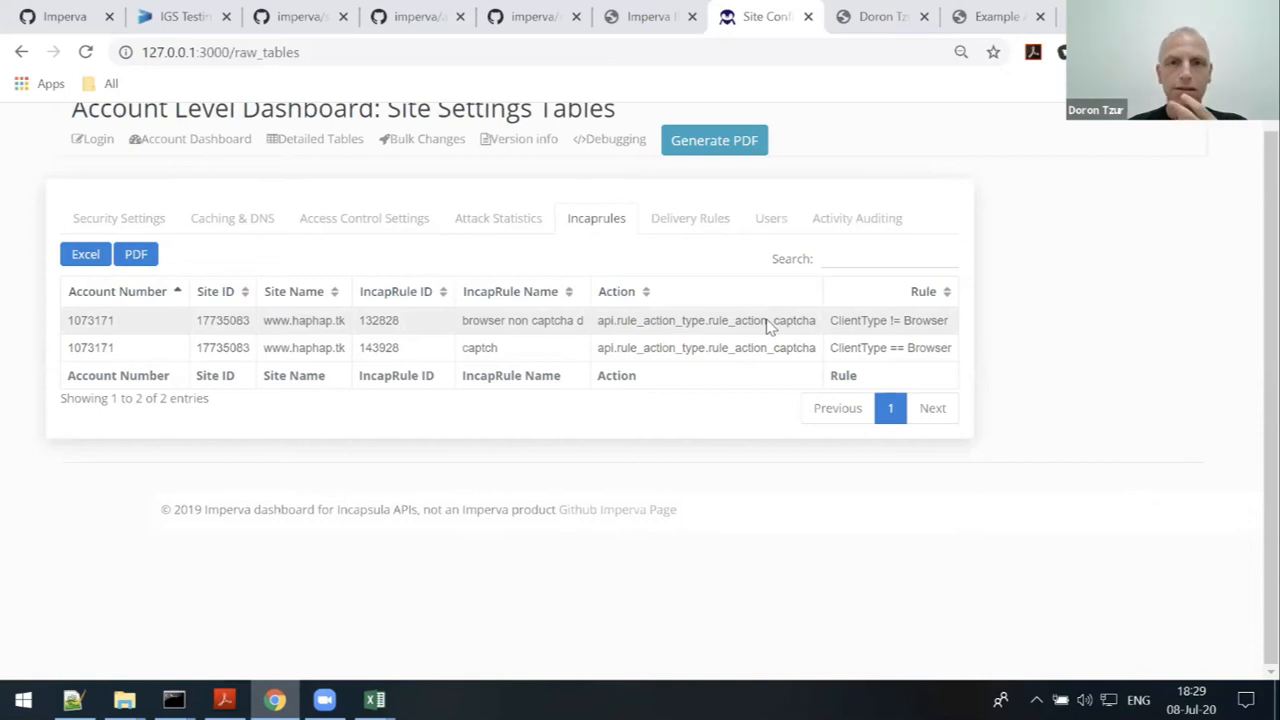
{"action": "left_click", "coordinate": [711, 246]}
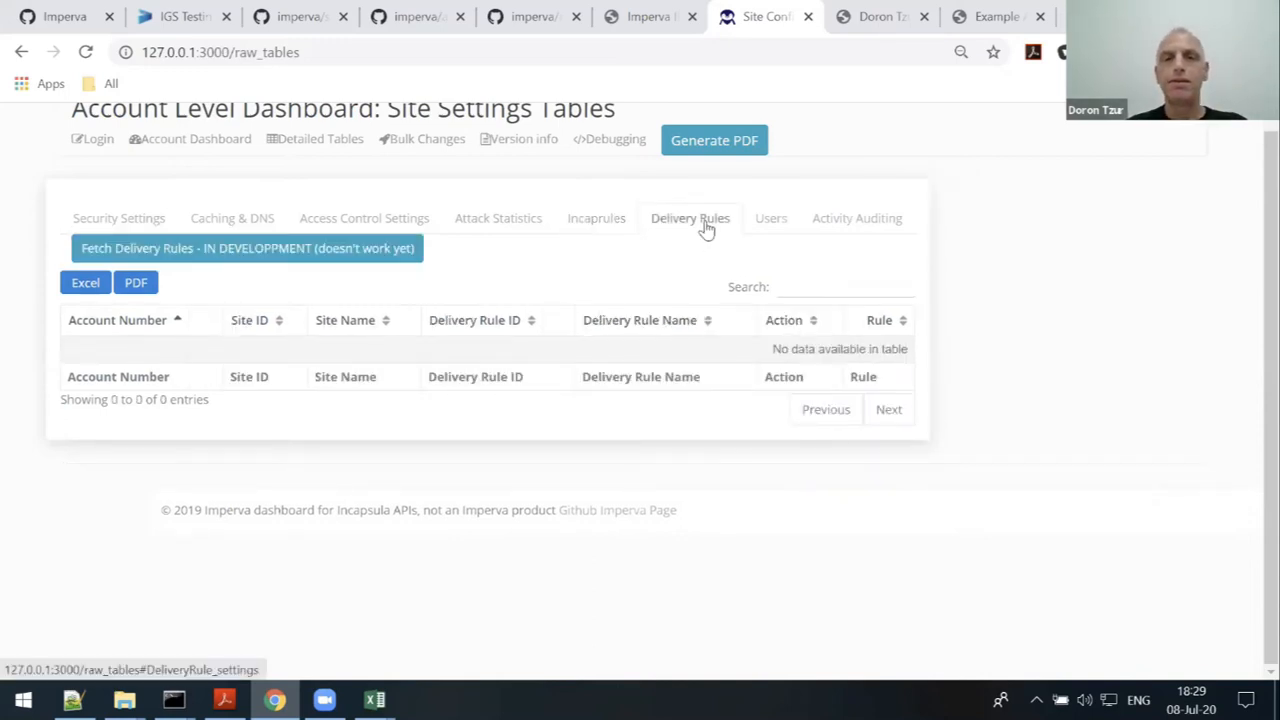
{"action": "left_click", "coordinate": [592, 220]}
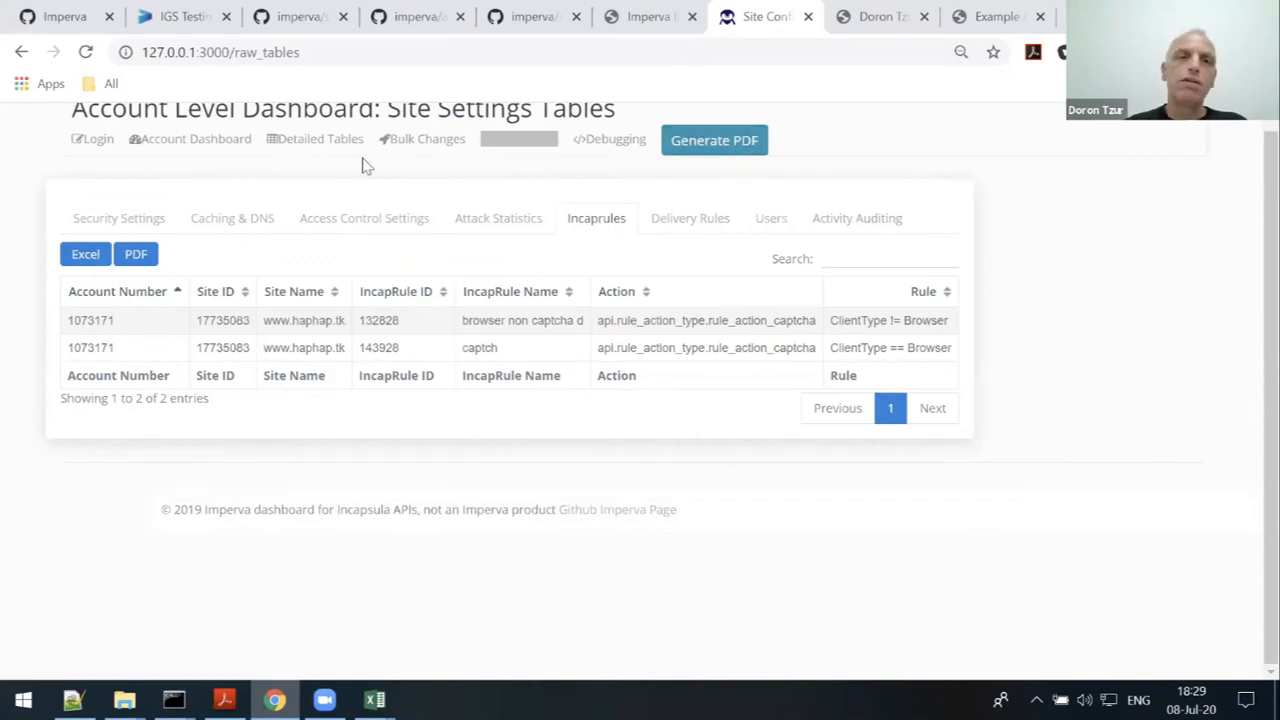
{"action": "left_click", "coordinate": [204, 143]}
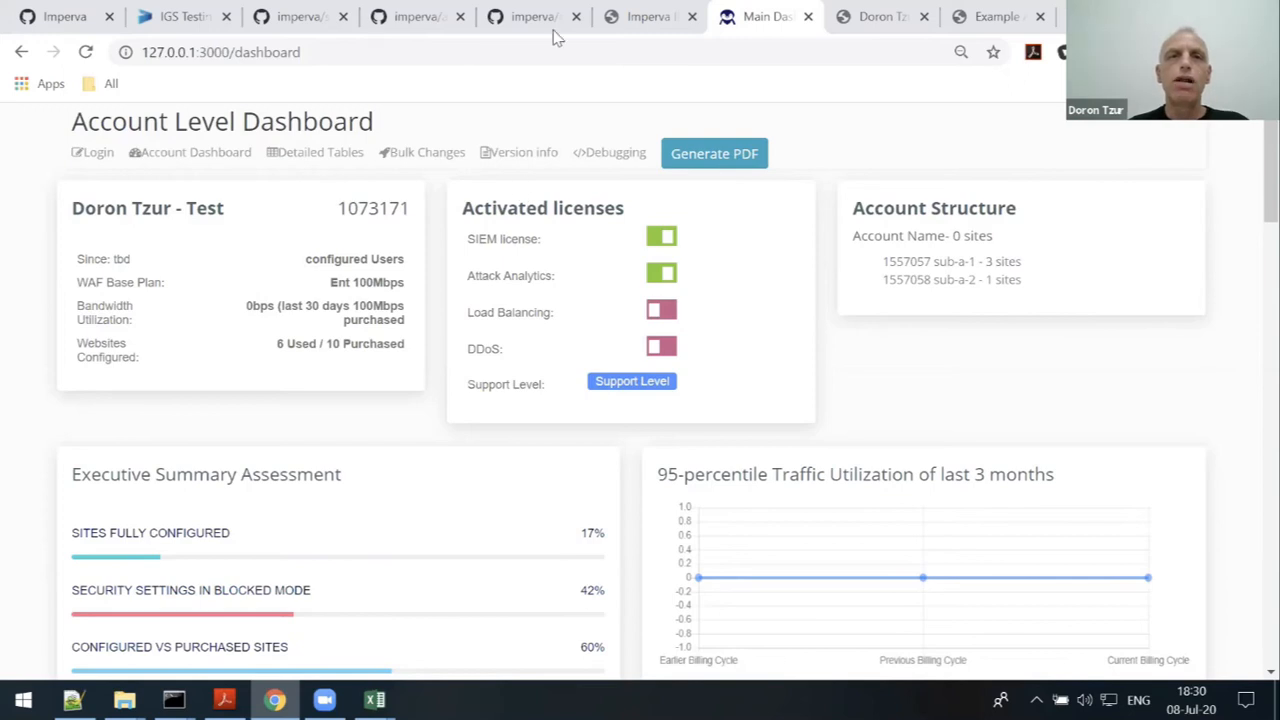
{"action": "left_click", "coordinate": [653, 20]}
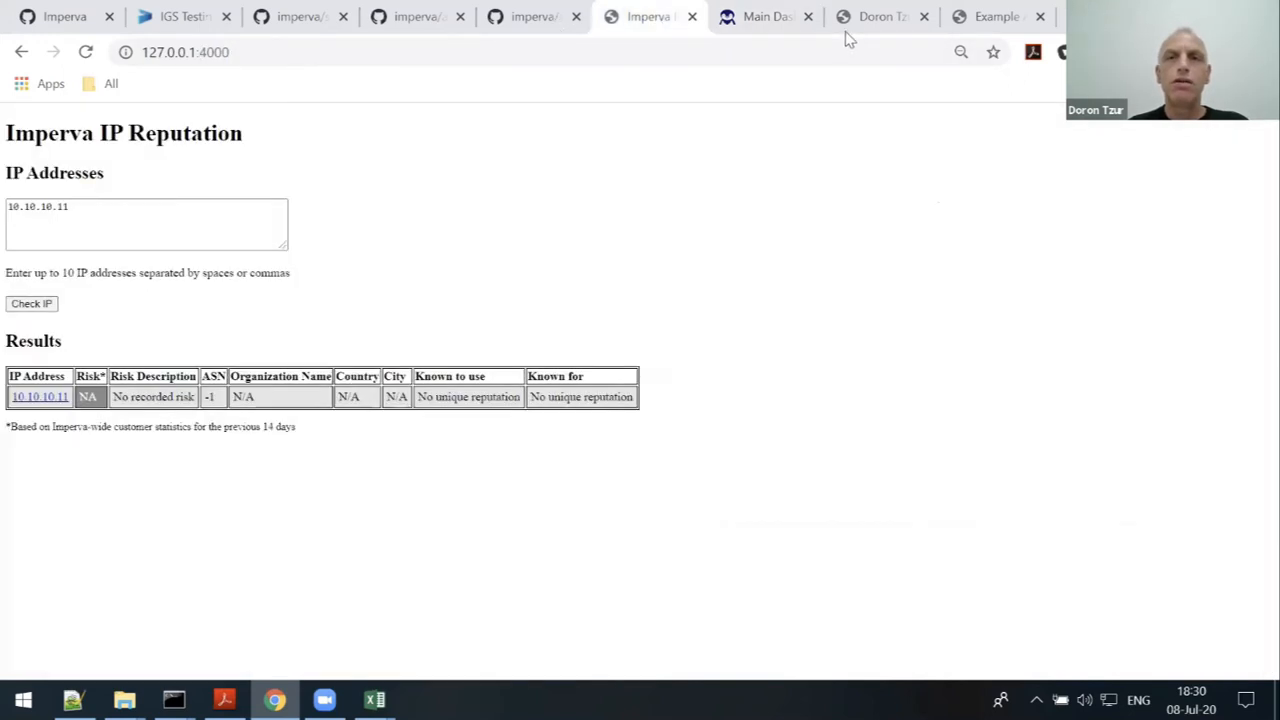
{"action": "left_click", "coordinate": [855, 33]}
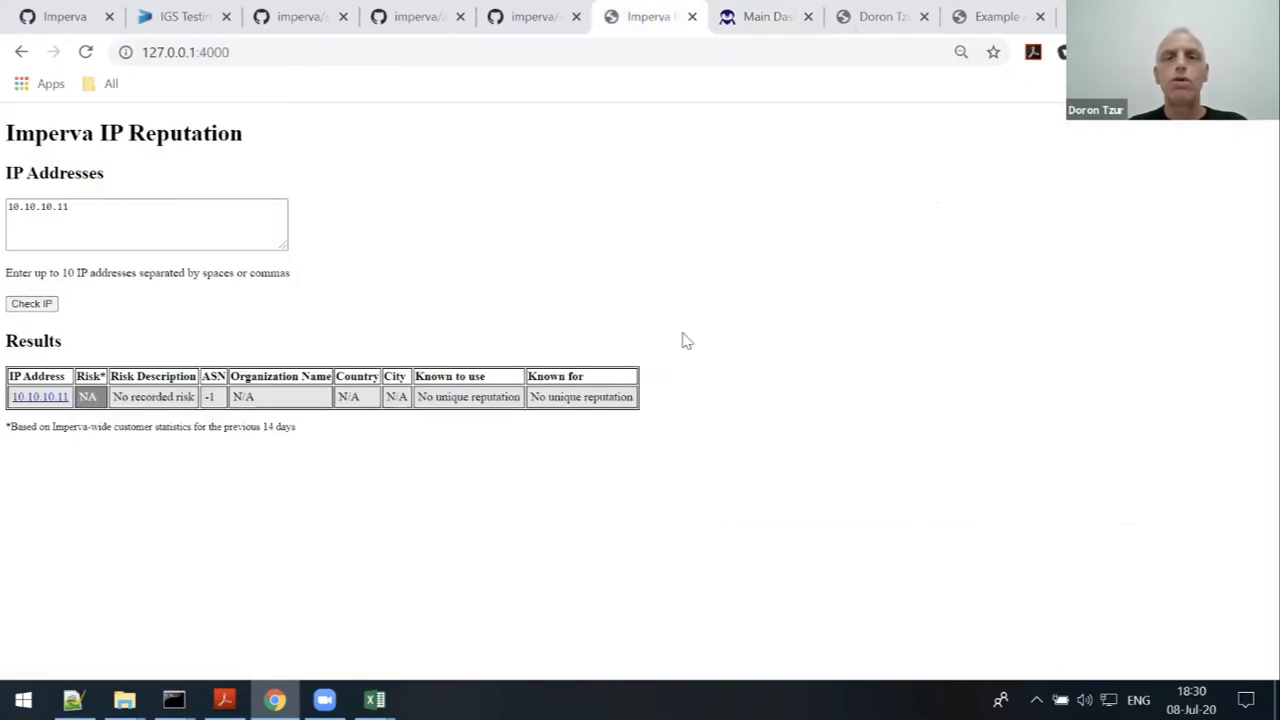
{"action": "scroll", "coordinate": [686, 344], "scroll_direction": "up", "scroll_amount": 1}
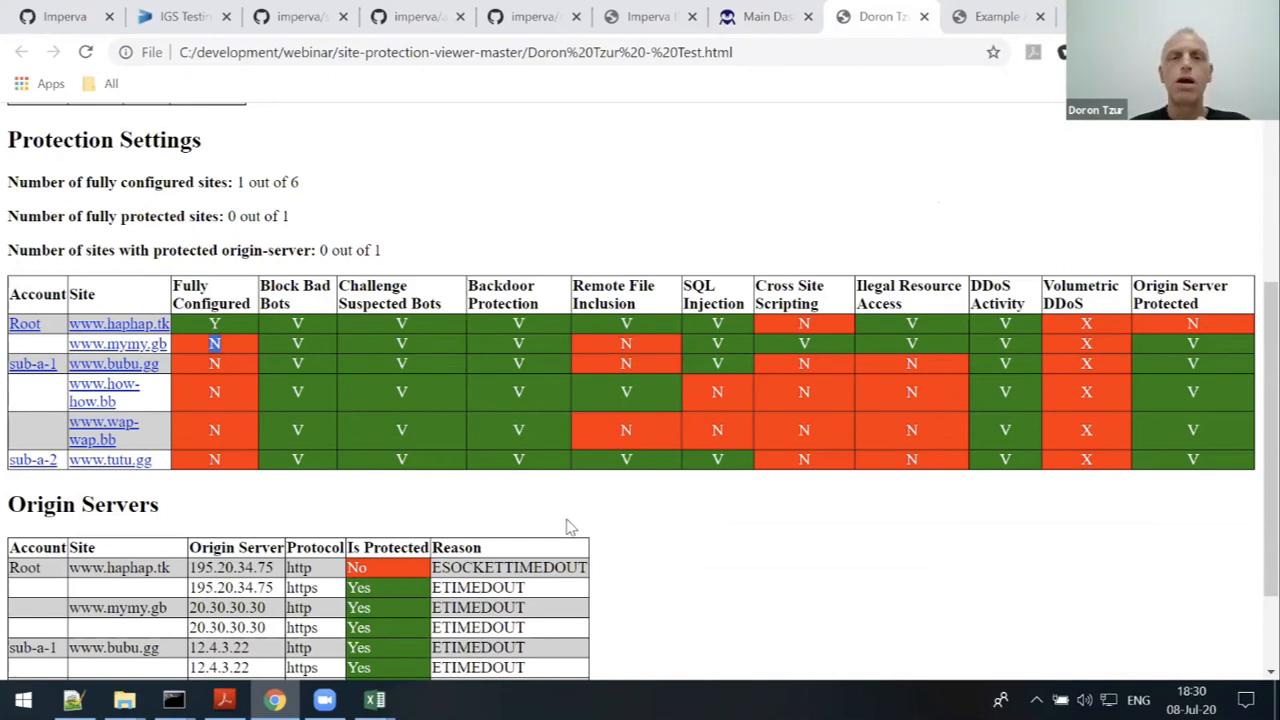
{"action": "left_click", "coordinate": [757, 18]}
{"action": "scroll", "coordinate": [592, 314], "scroll_direction": "down", "scroll_amount": 4}
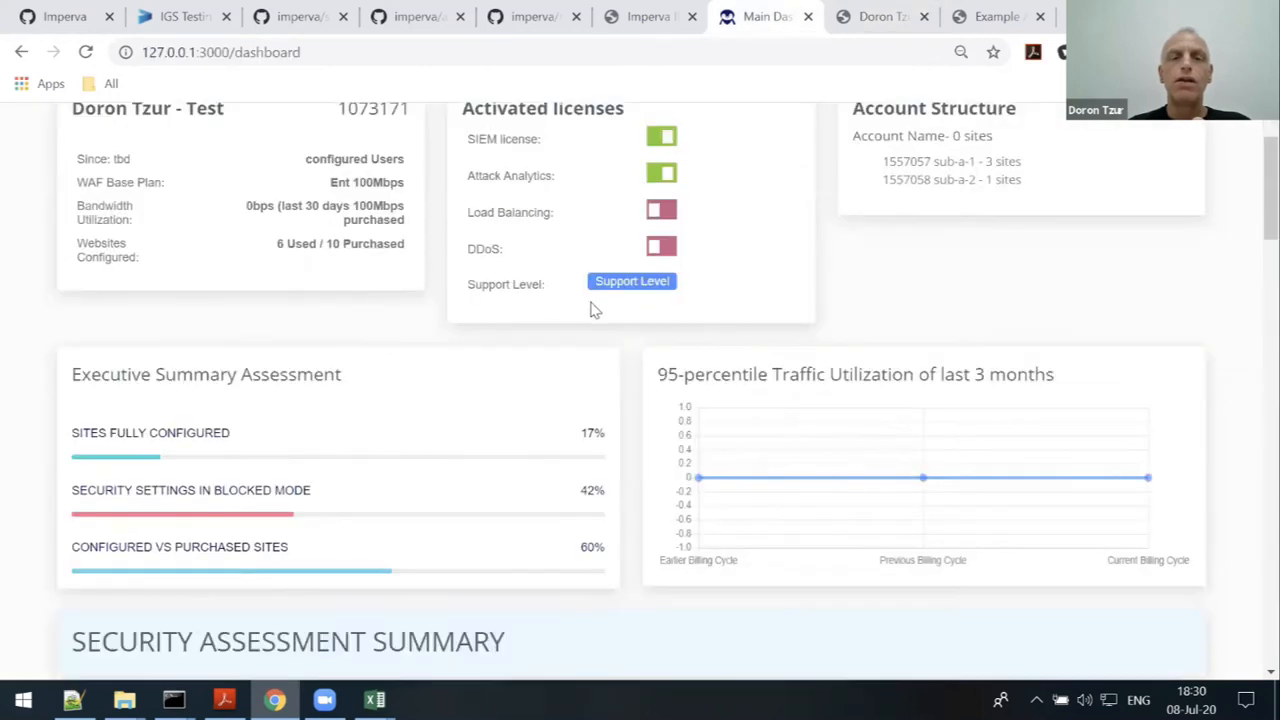
{"action": "scroll", "coordinate": [615, 328], "scroll_direction": "down", "scroll_amount": 3}
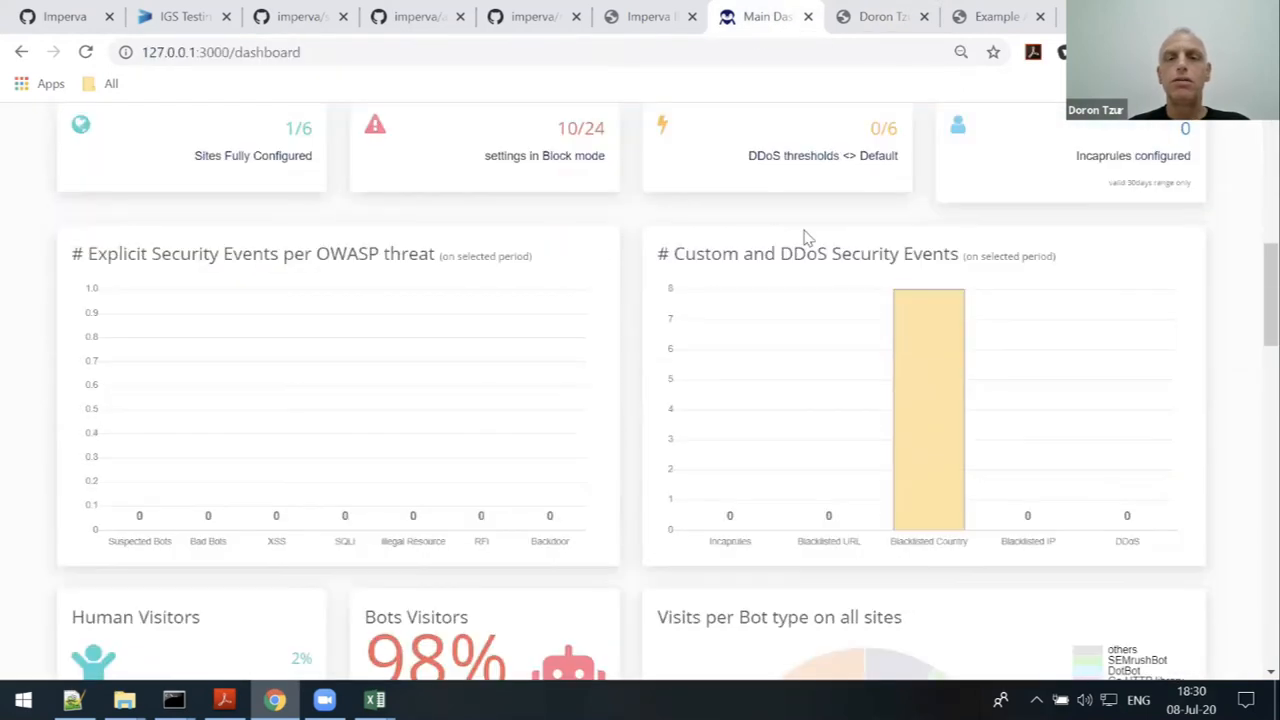
{"action": "scroll", "coordinate": [600, 514], "scroll_direction": "down", "scroll_amount": 2}
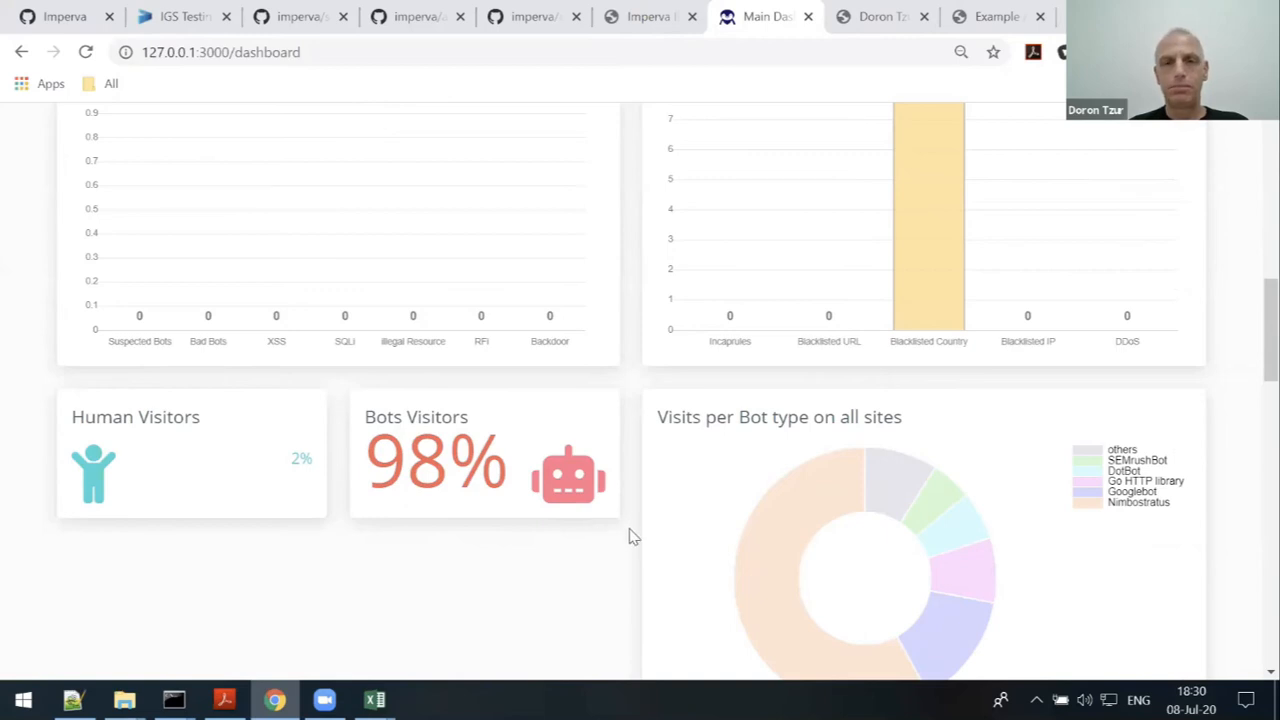
{"action": "scroll", "coordinate": [632, 532], "scroll_direction": "up", "scroll_amount": 1}
{"action": "scroll", "coordinate": [632, 532], "scroll_direction": "up", "scroll_amount": 7}
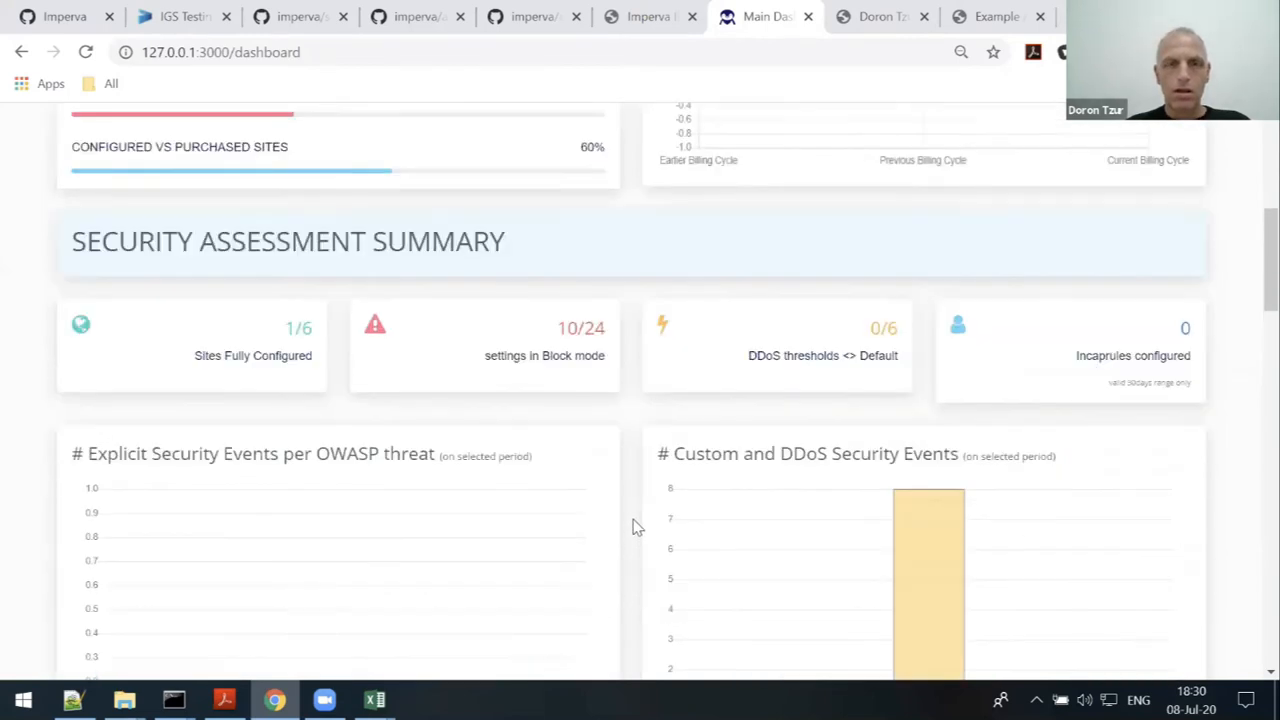
{"action": "scroll", "coordinate": [632, 527], "scroll_direction": "up", "scroll_amount": 1}
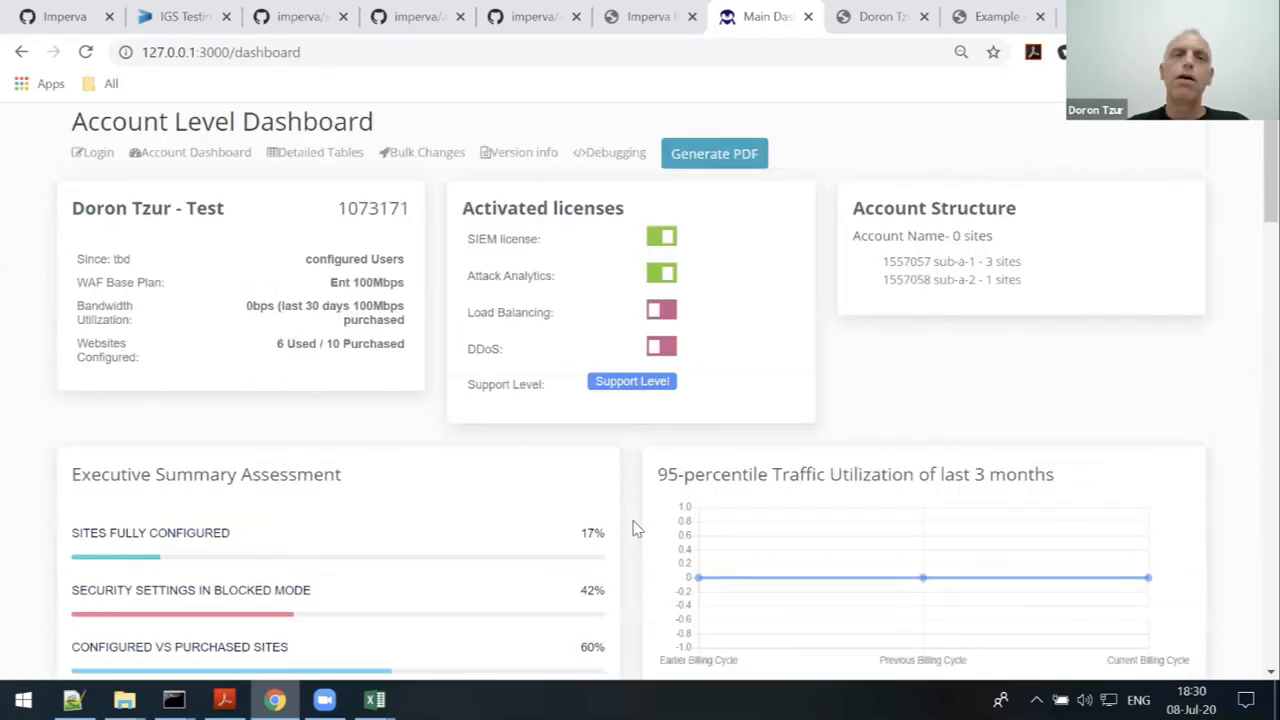
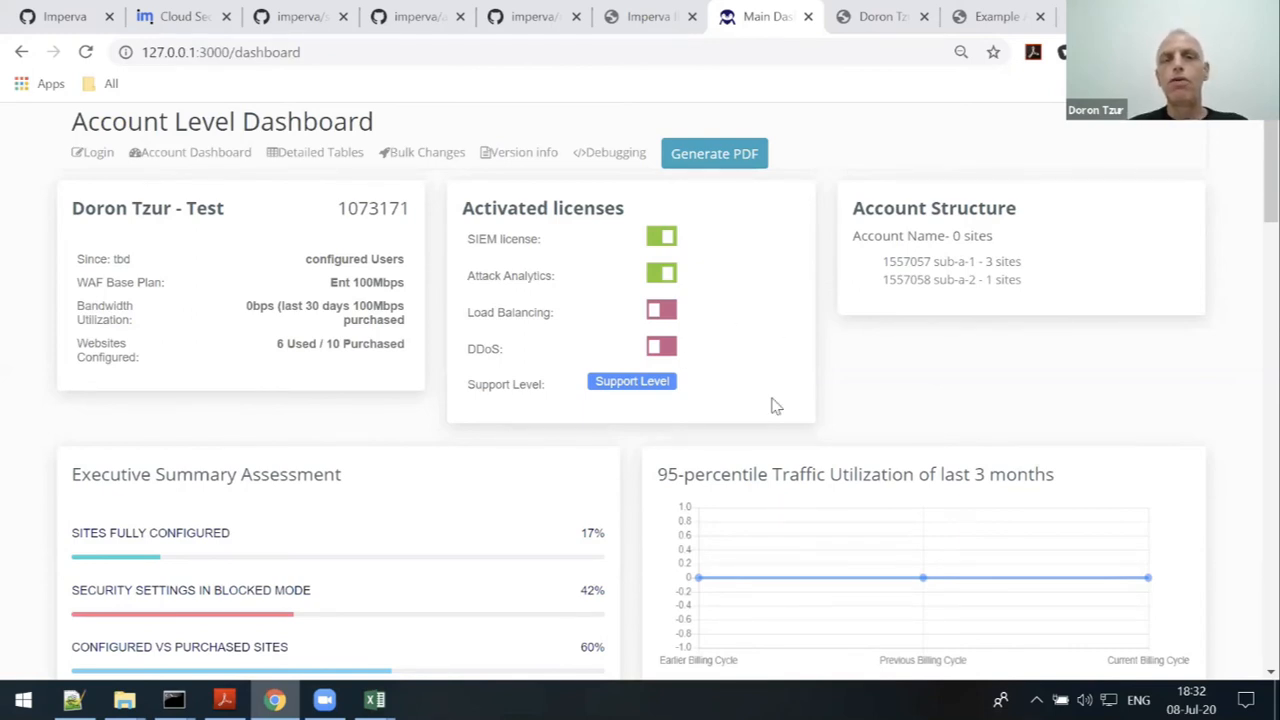
- Sign in to the Cloud Security Console via SSO and open Reputation Intelligence
{"action": "left_click", "coordinate": [190, 20]}
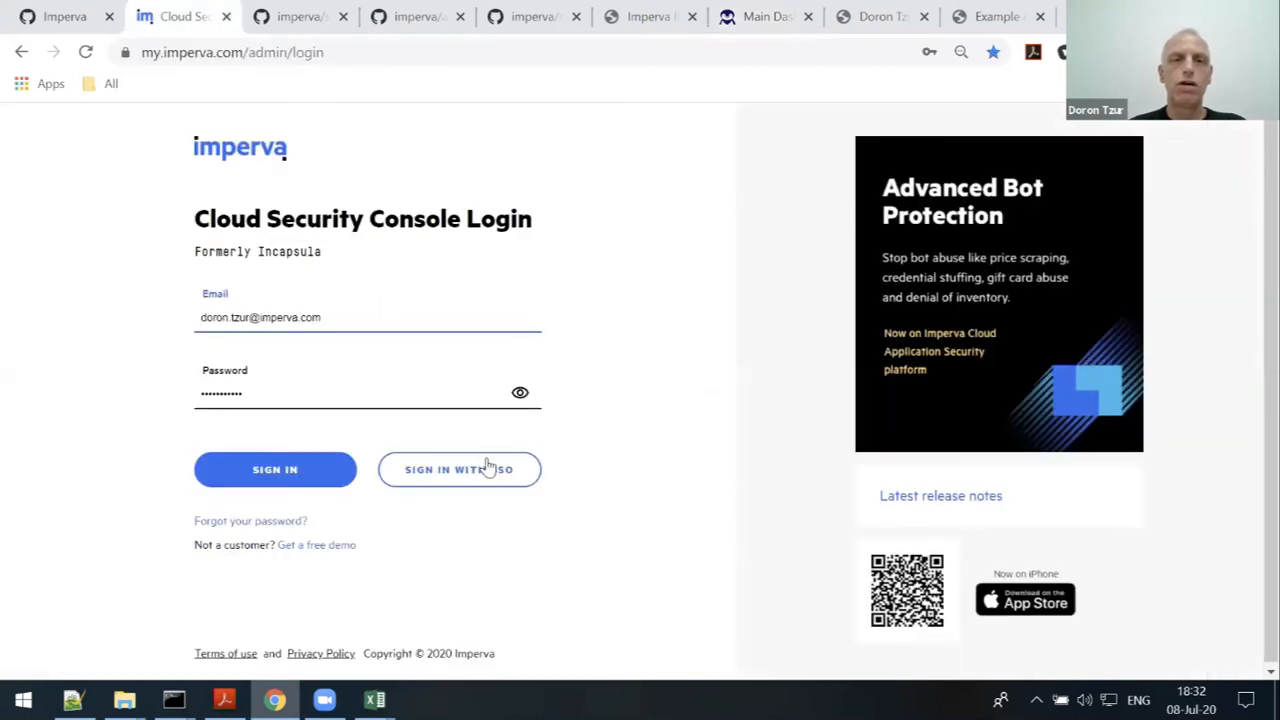
{"action": "left_click", "coordinate": [480, 466]}
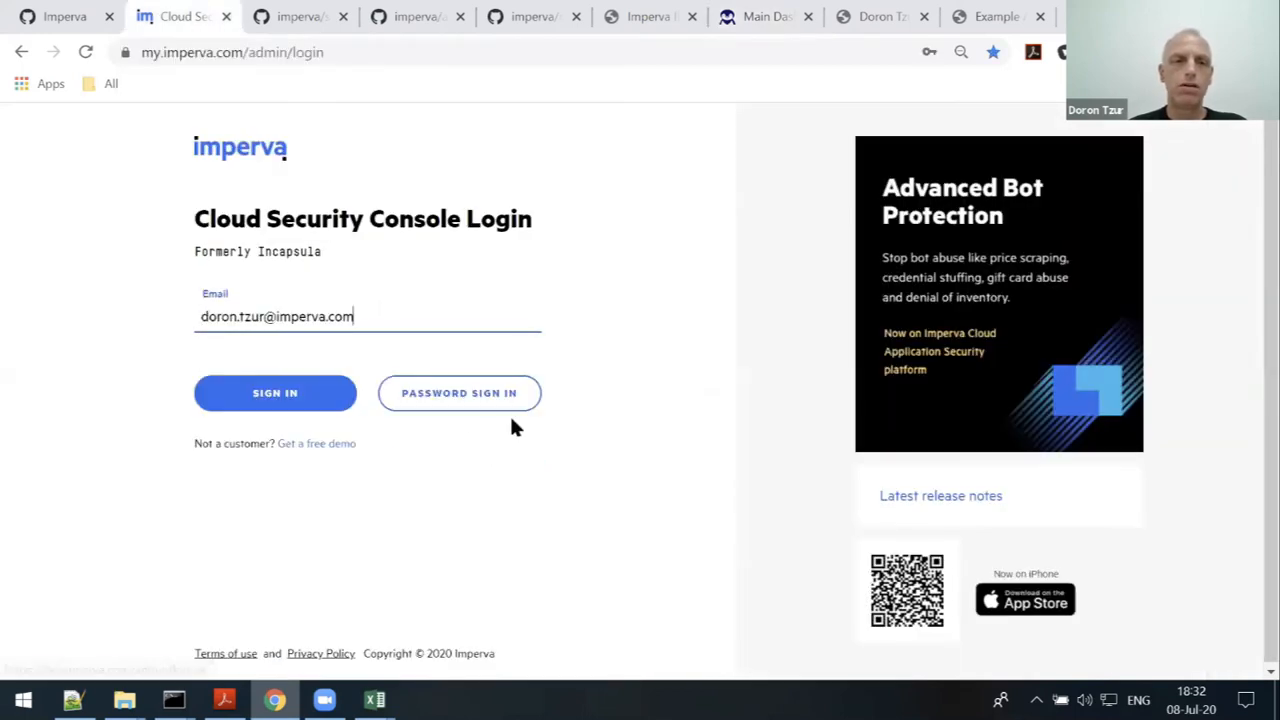
{"action": "left_click", "coordinate": [270, 404]}
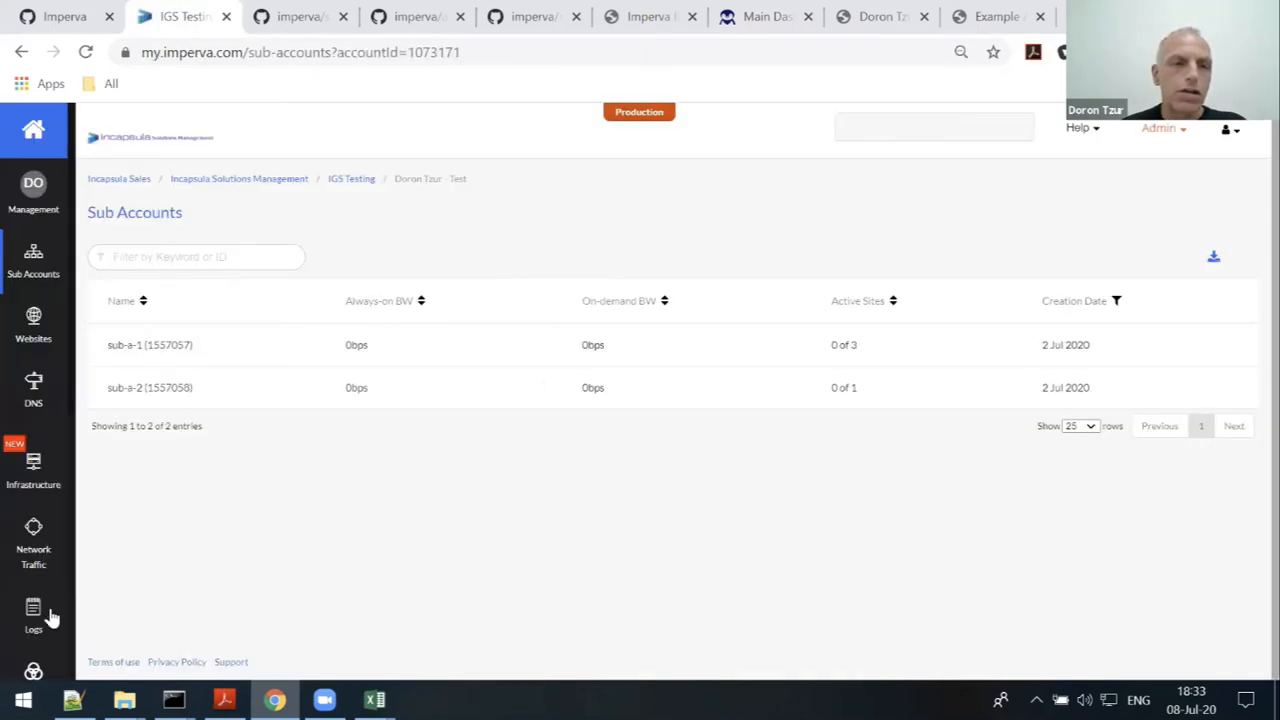
{"action": "scroll", "coordinate": [50, 615], "scroll_direction": "down", "scroll_amount": 3}
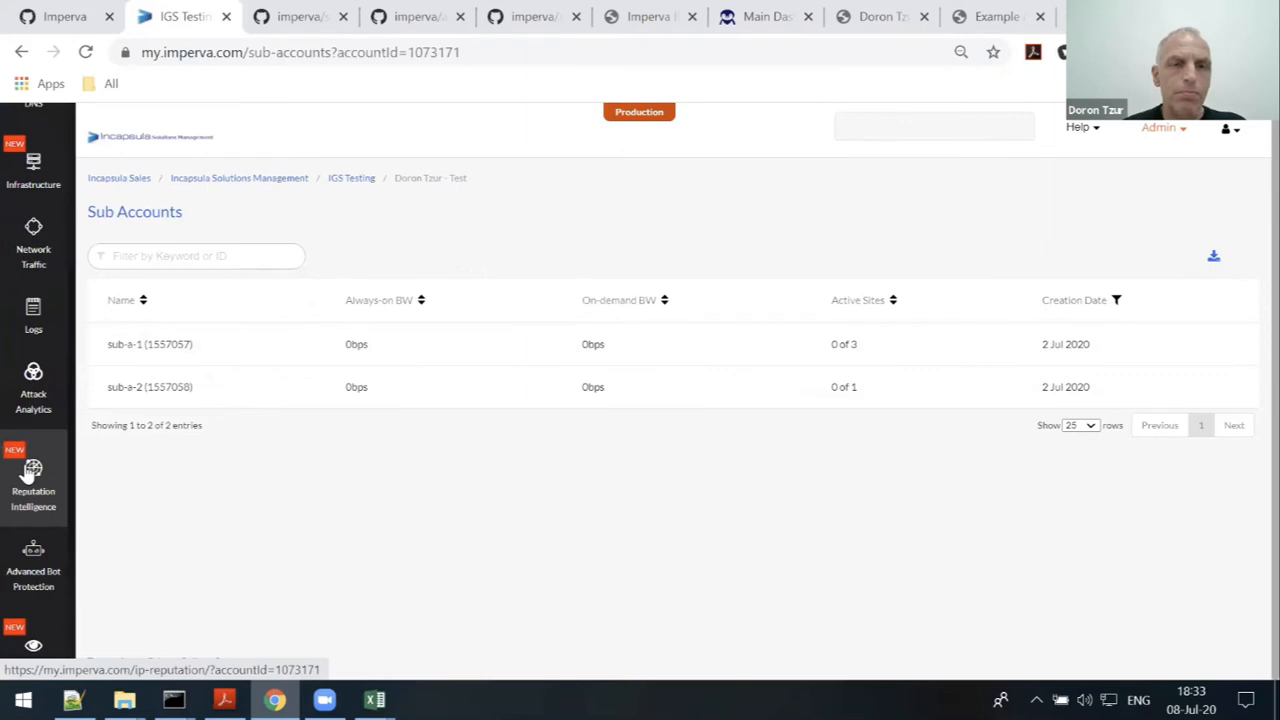
{"action": "left_click", "coordinate": [30, 475]}
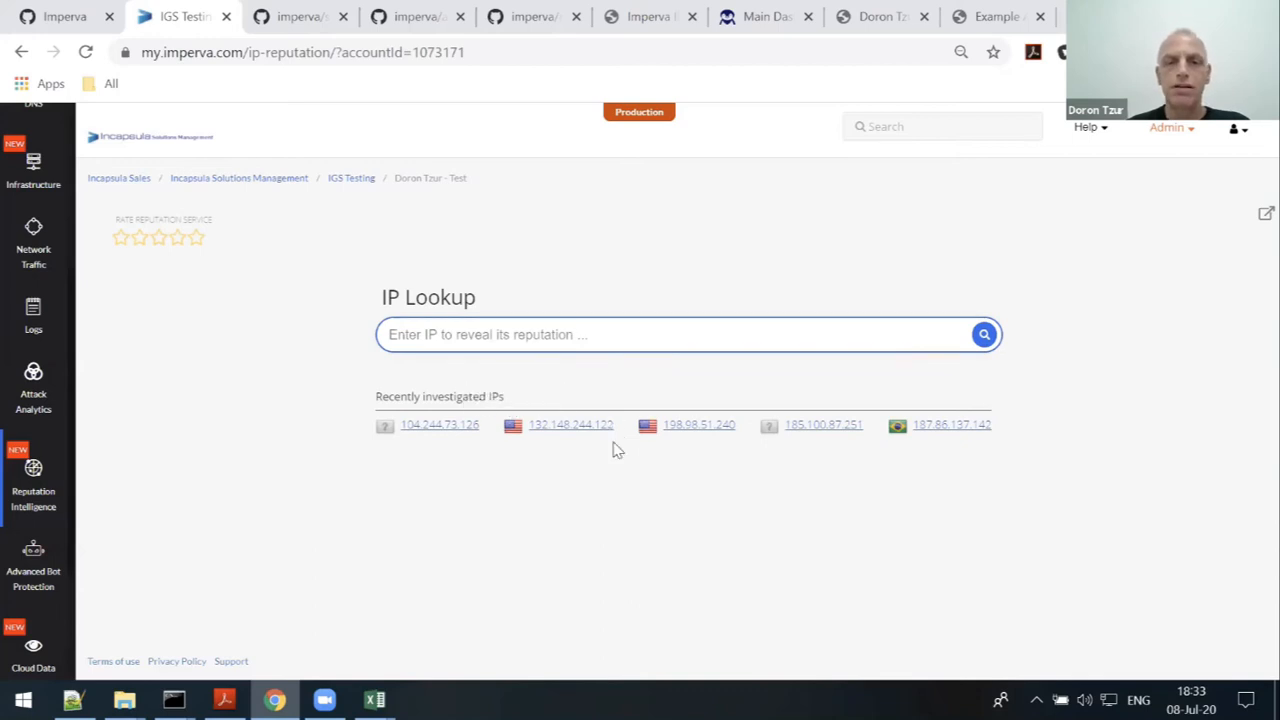
- Copy 132.148.244.122 from Recently investigated IPs and run an IP Lookup on it
{"action": "left_click_drag", "start_coordinate": [620, 430], "coordinate": [538, 483]}
{"action": "key", "text": "ctrl+c"}
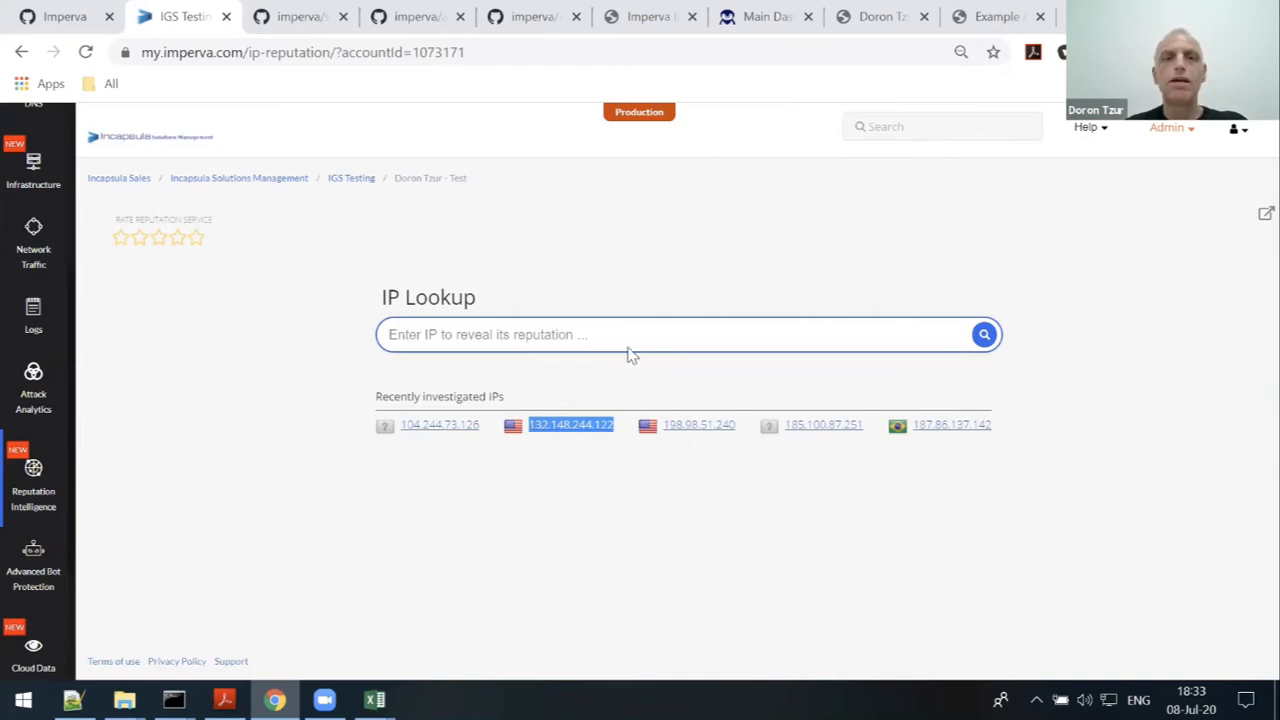
{"action": "left_click", "coordinate": [629, 350]}
{"action": "key", "text": "ctrl+v"}
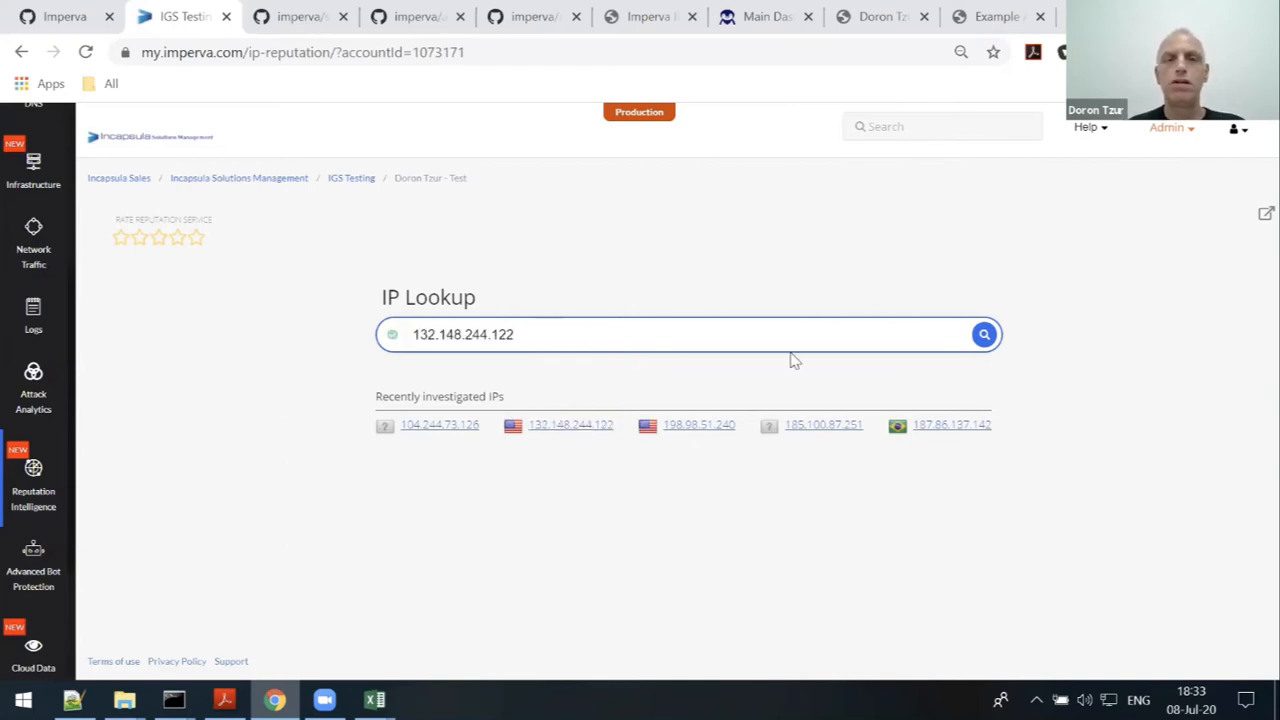
{"action": "key", "text": "Return"}
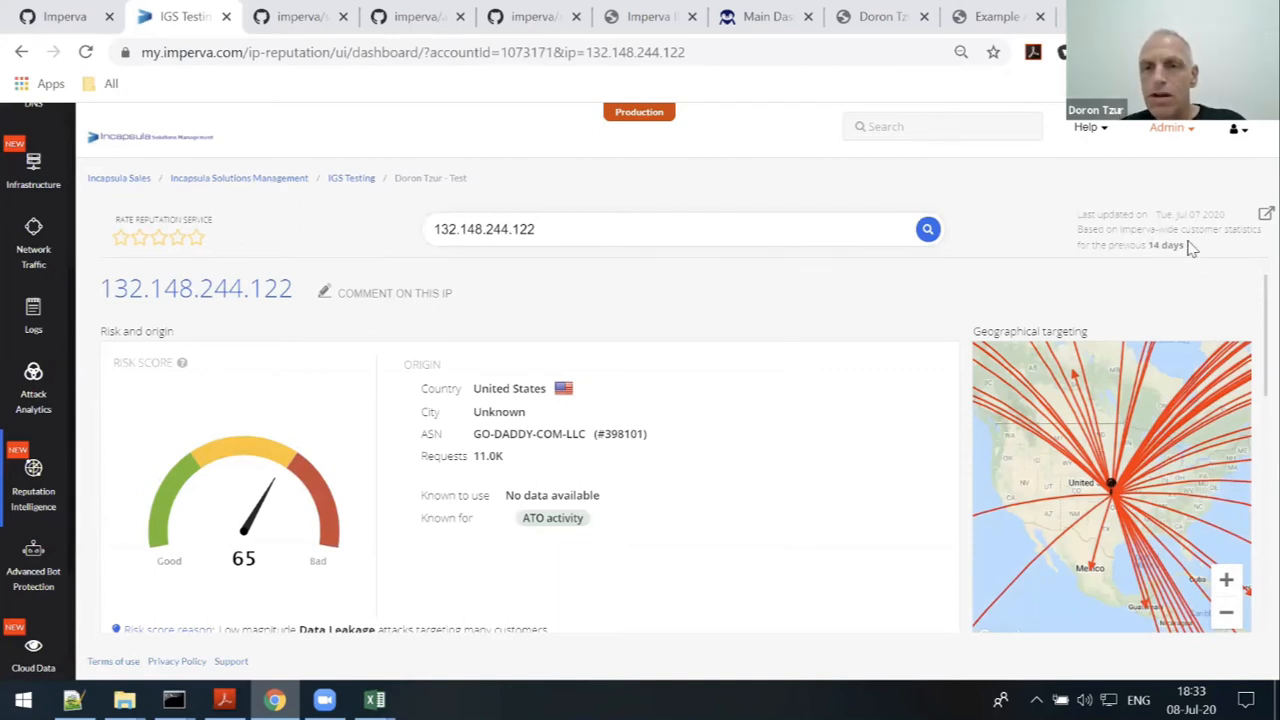
- Review the 14-day report for 132.148.244.122, then return to the empty IP Lookup page
{"action": "left_click_drag", "start_coordinate": [1146, 246], "coordinate": [1188, 248]}
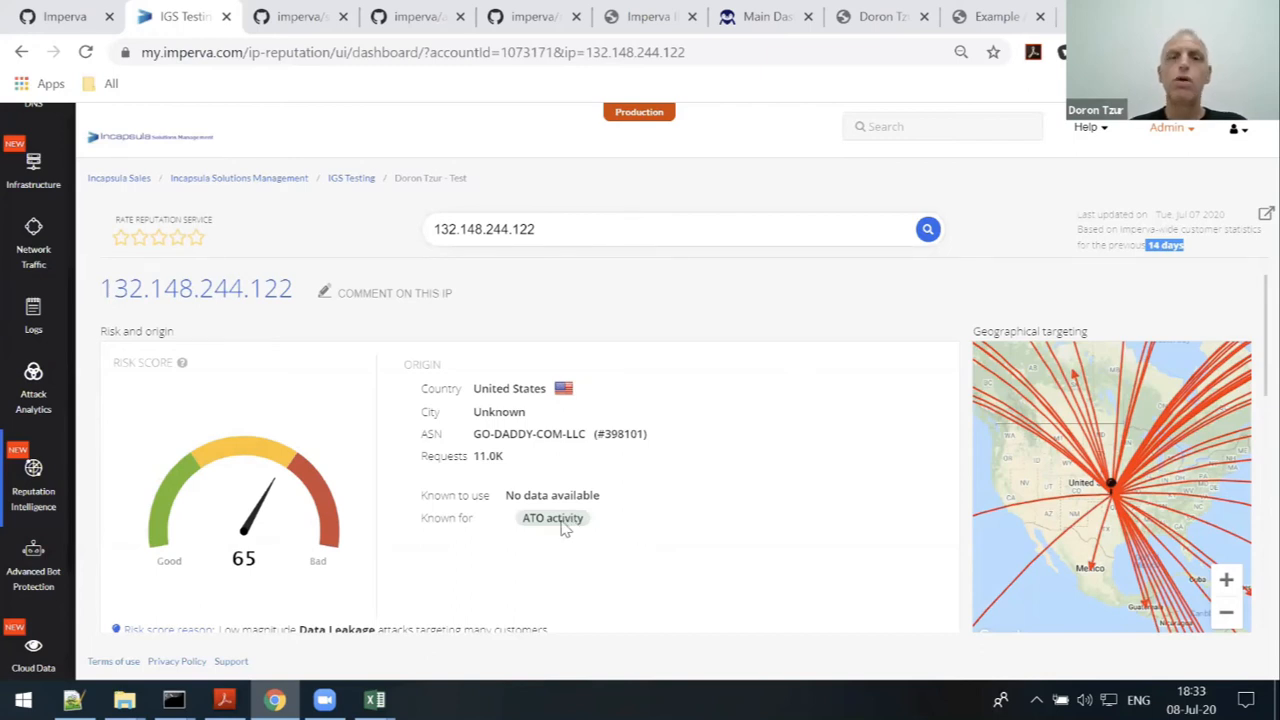
{"action": "mouse_move", "coordinate": [565, 529]}
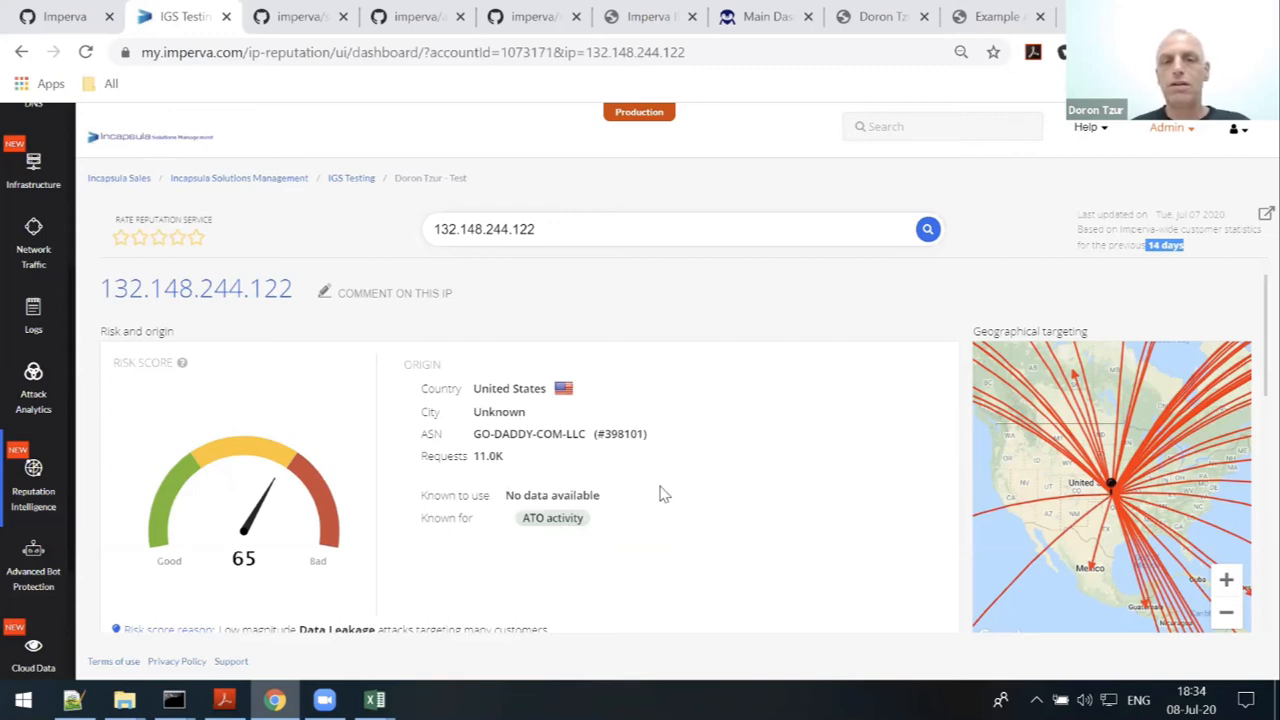
{"action": "scroll", "coordinate": [660, 492], "scroll_direction": "down", "scroll_amount": 4}
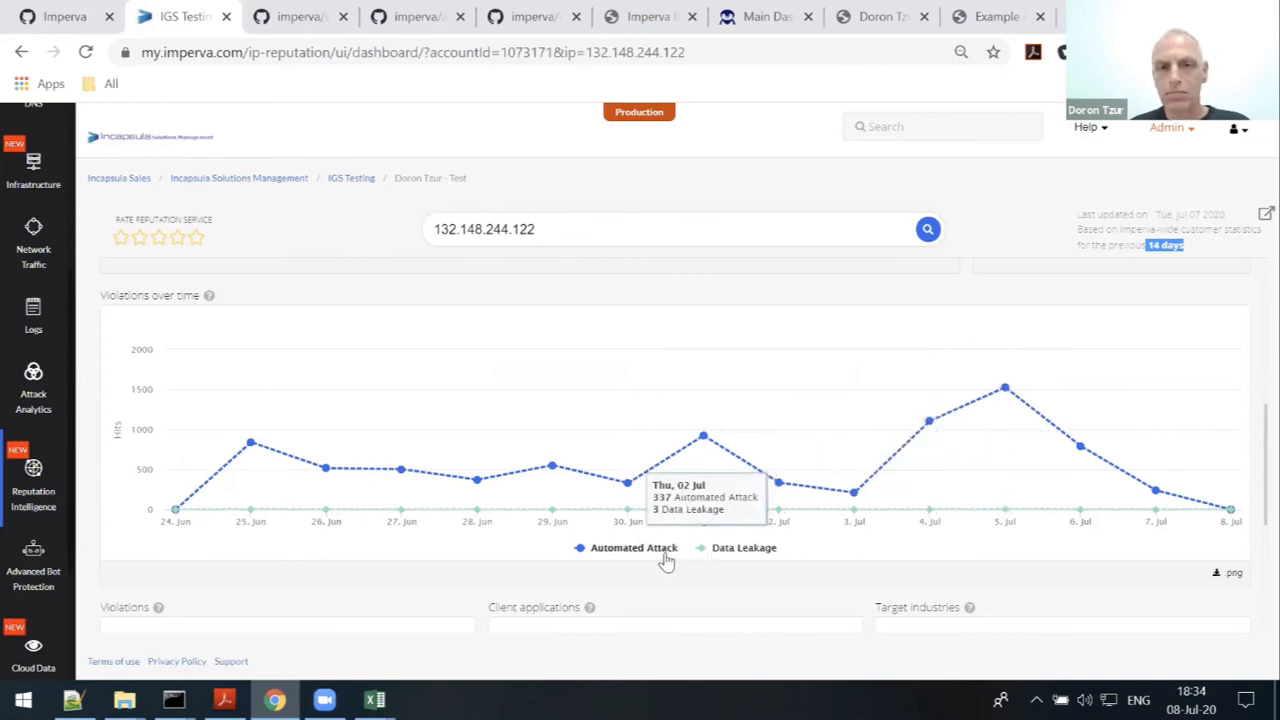
{"action": "scroll", "coordinate": [924, 482], "scroll_direction": "down", "scroll_amount": 3}
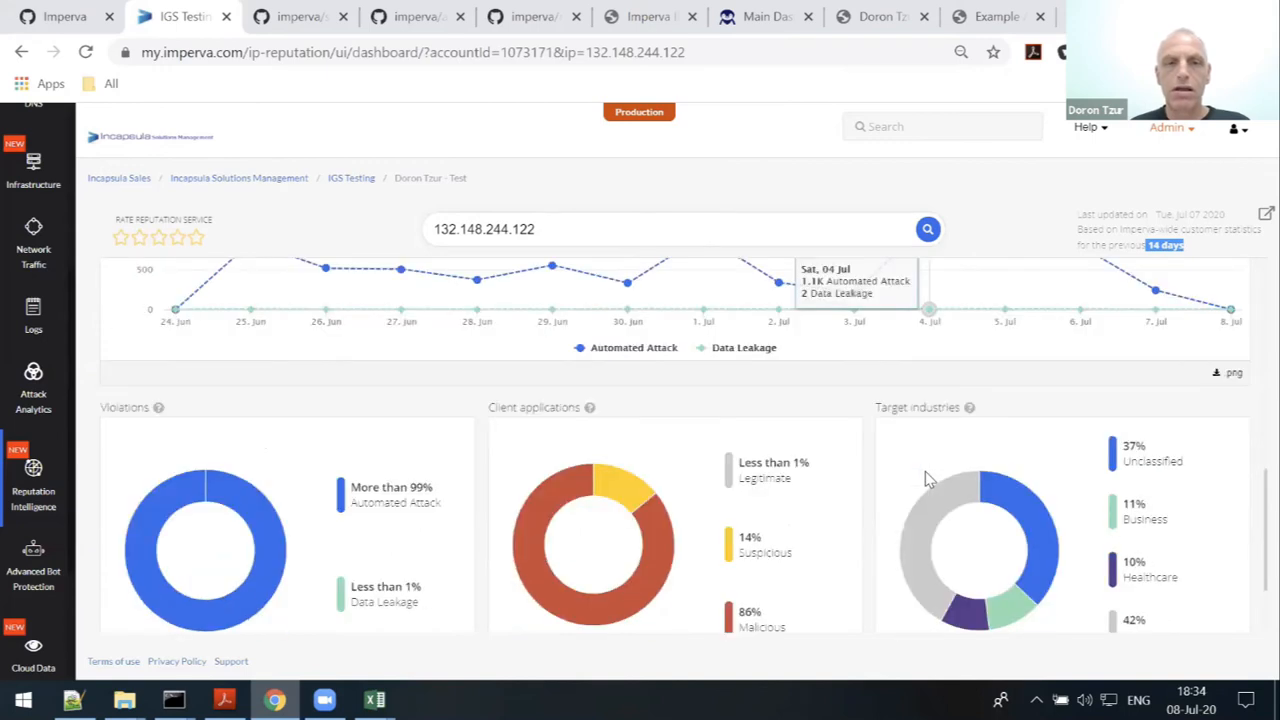
{"action": "scroll", "coordinate": [925, 471], "scroll_direction": "down", "scroll_amount": 1}
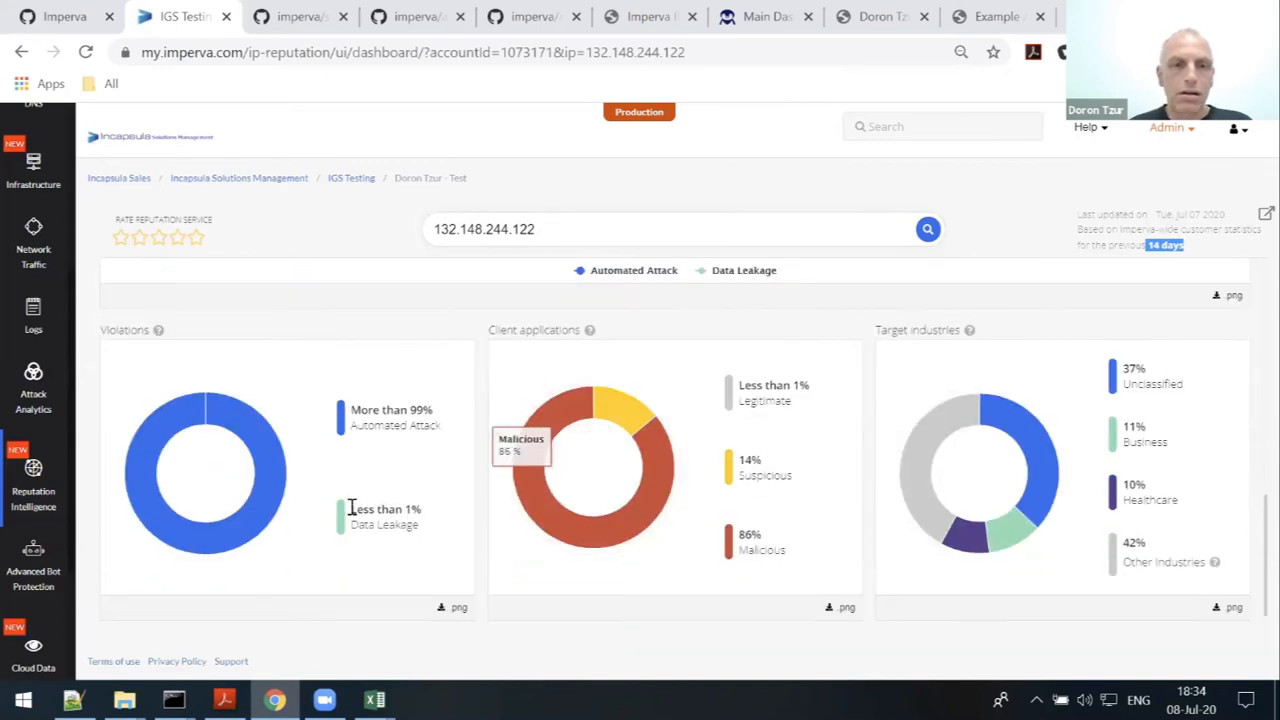
{"action": "mouse_move", "coordinate": [281, 509]}
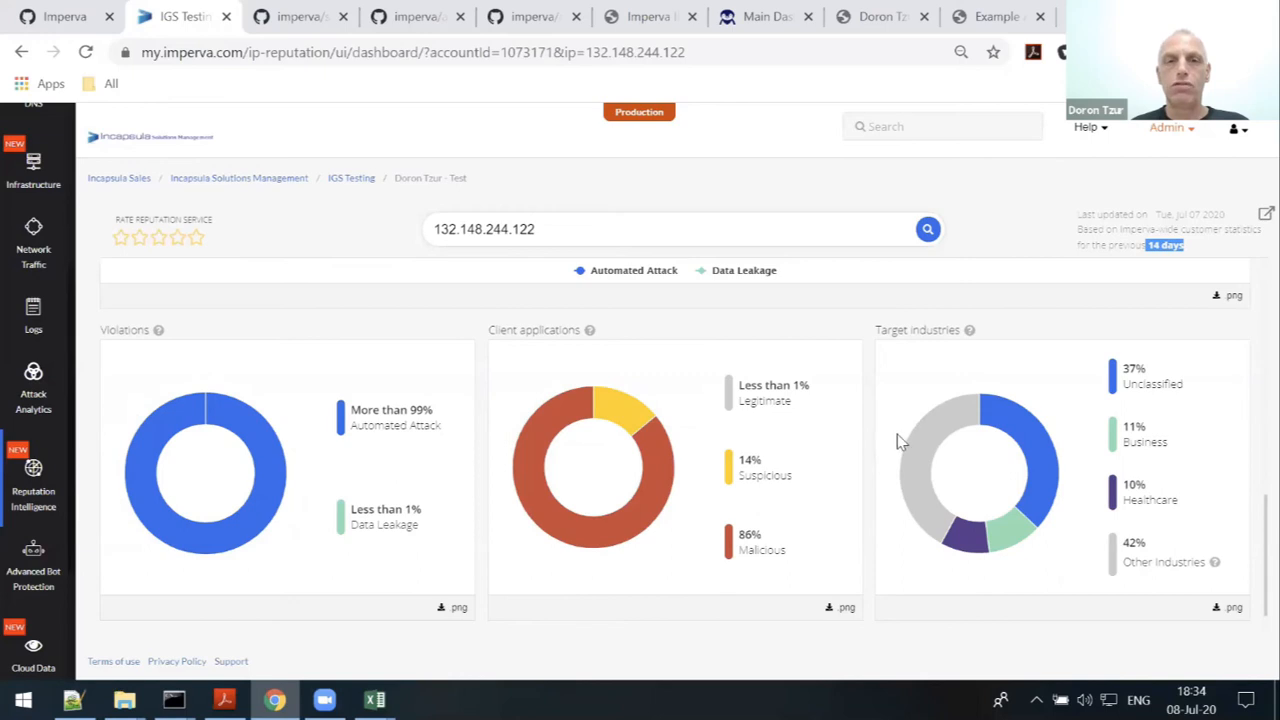
{"action": "scroll", "coordinate": [897, 434], "scroll_direction": "up", "scroll_amount": 5}
{"action": "scroll", "coordinate": [640, 350], "scroll_direction": "up", "scroll_amount": 3}
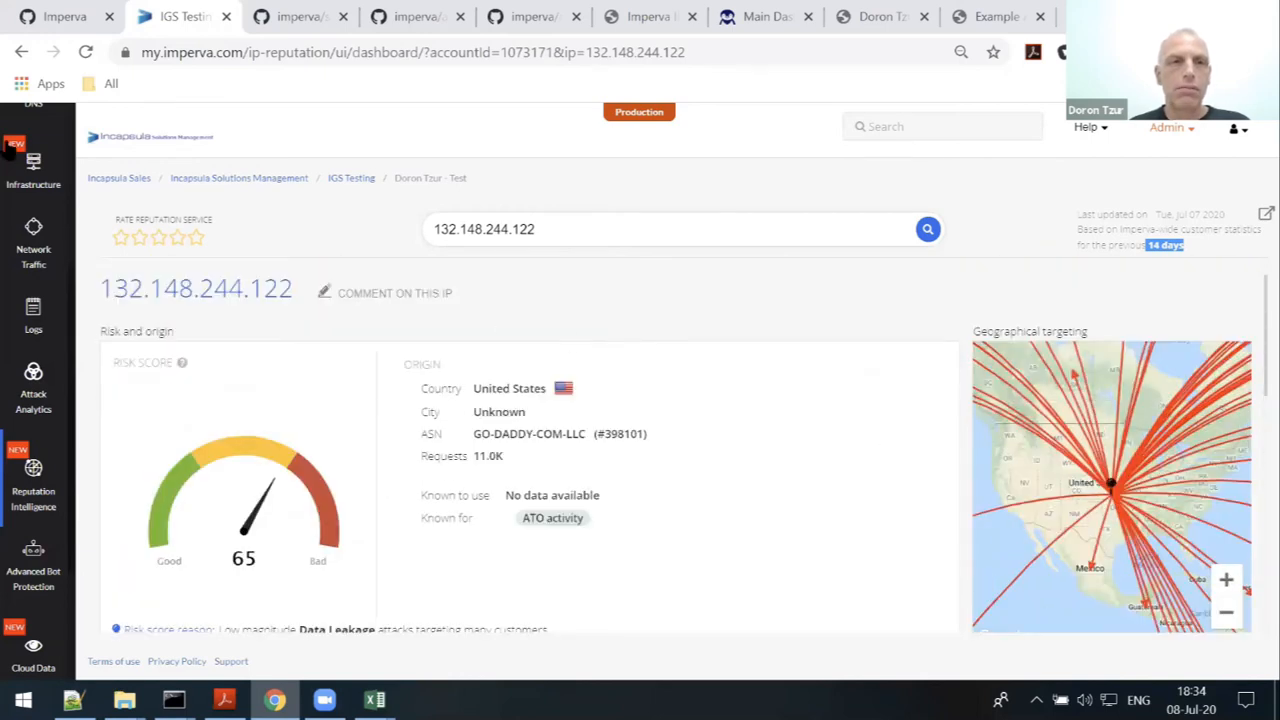
{"action": "left_click", "coordinate": [35, 474]}
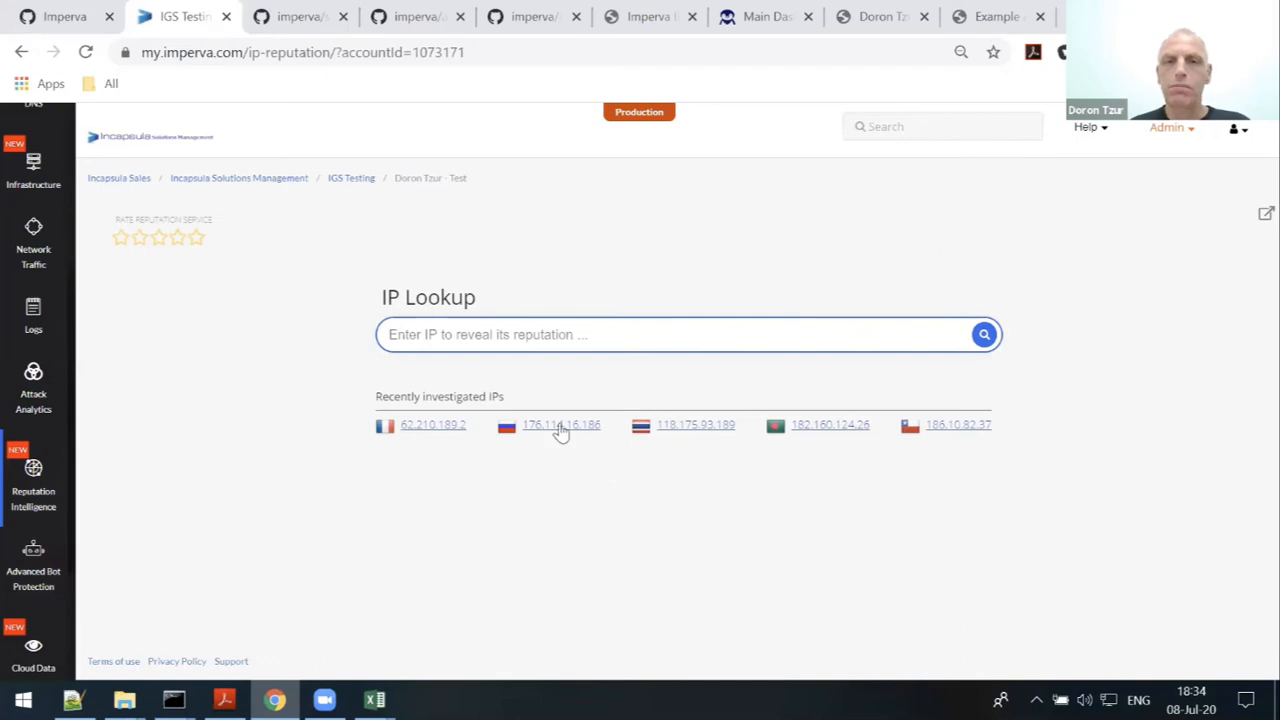
- Open the 176.114.16.186 report and review its risk score 95, violations chart and donut charts
{"action": "left_click", "coordinate": [564, 428]}
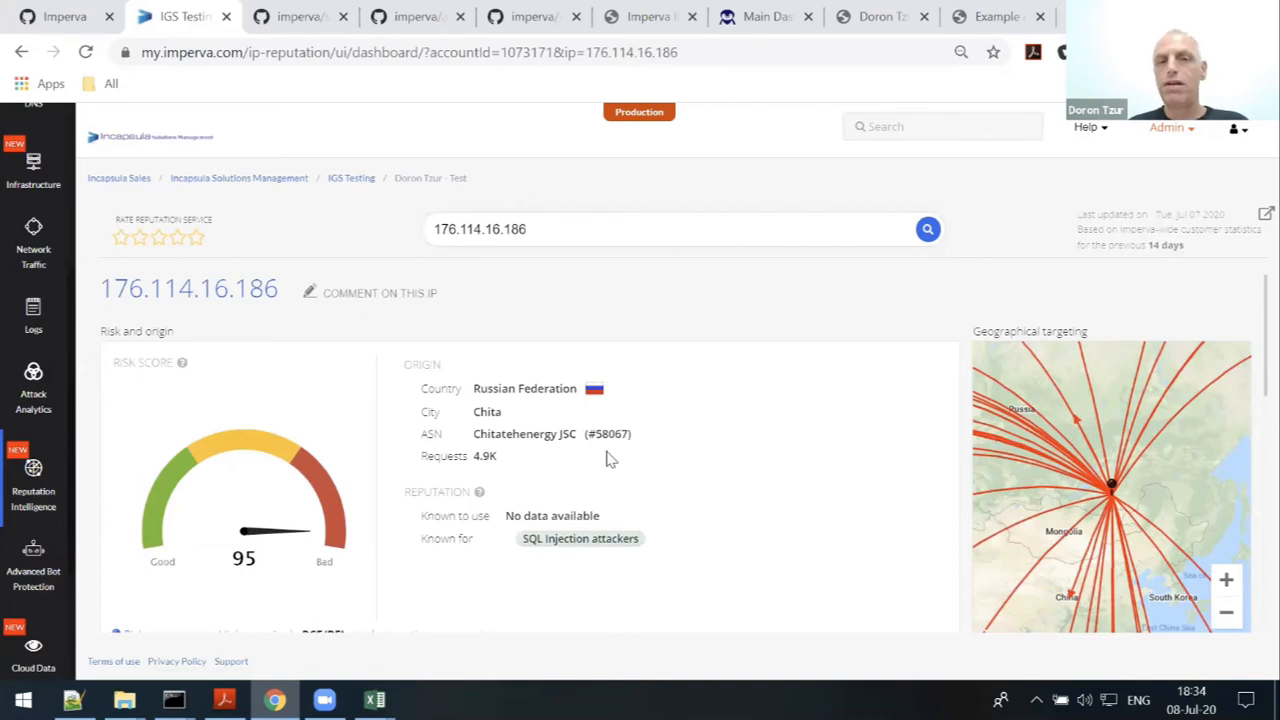
{"action": "scroll", "coordinate": [606, 460], "scroll_direction": "down", "scroll_amount": 1}
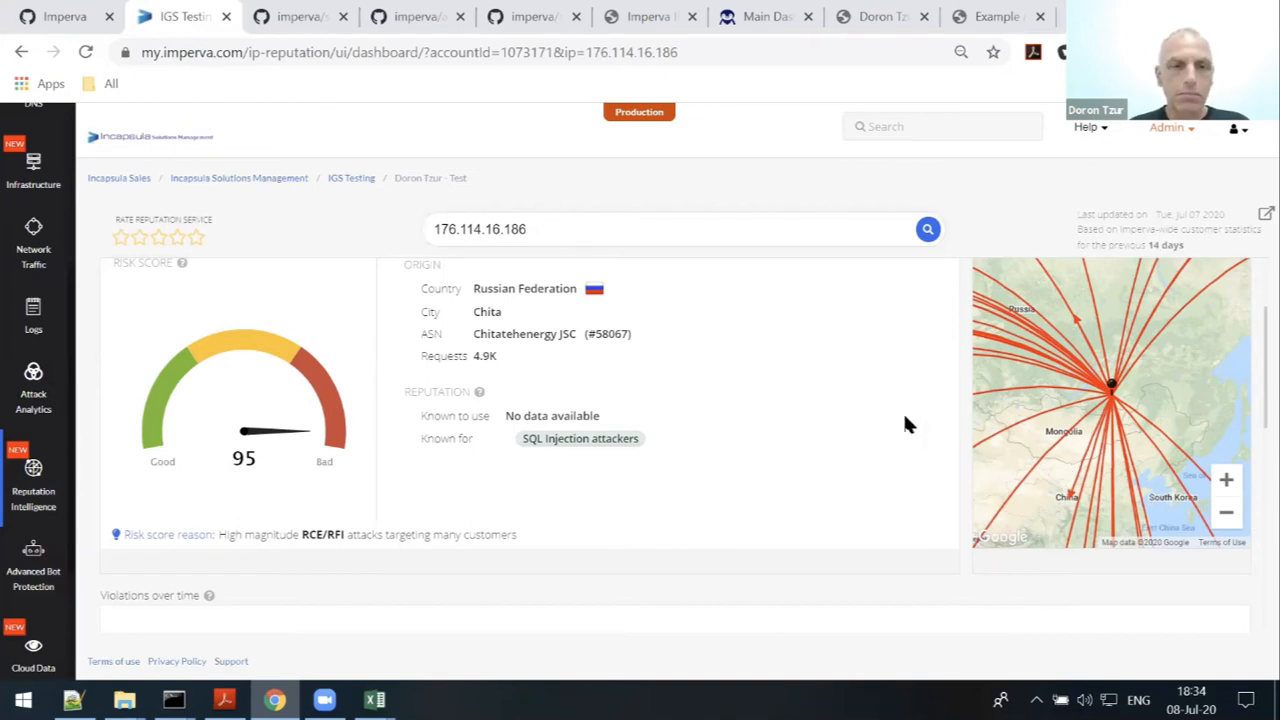
{"action": "scroll", "coordinate": [905, 424], "scroll_direction": "down", "scroll_amount": 3}
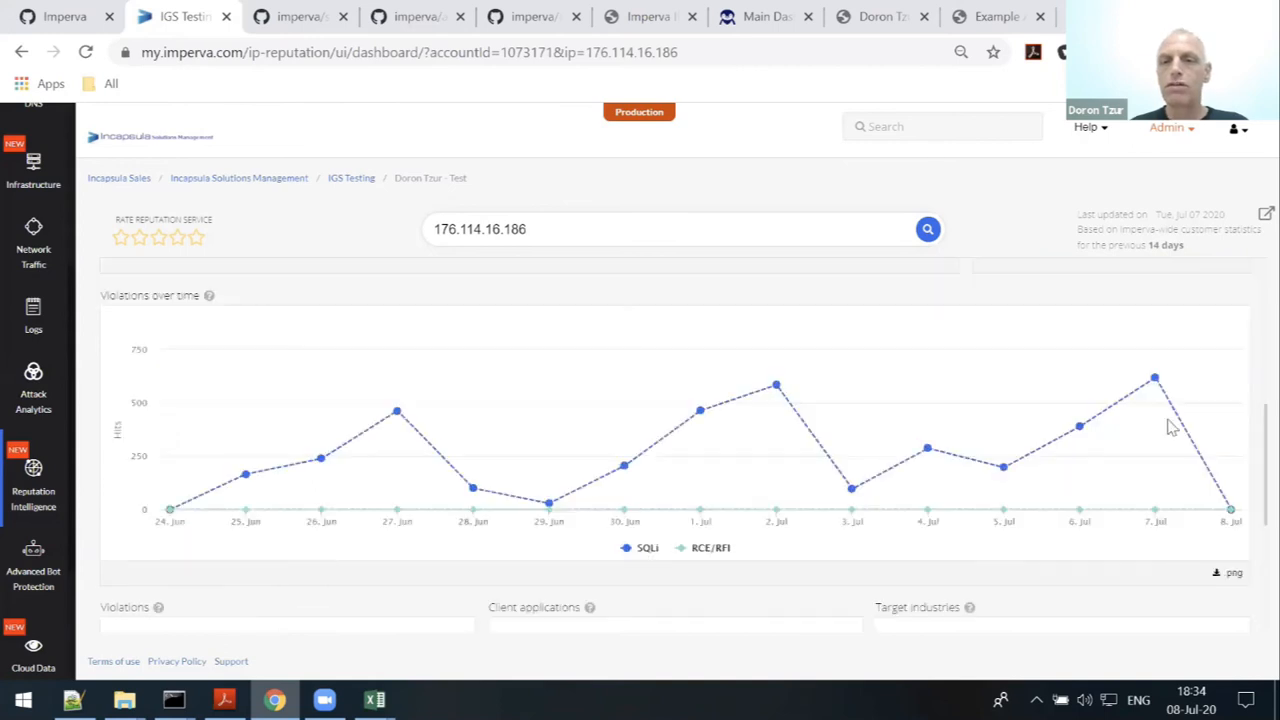
{"action": "mouse_move", "coordinate": [917, 430]}
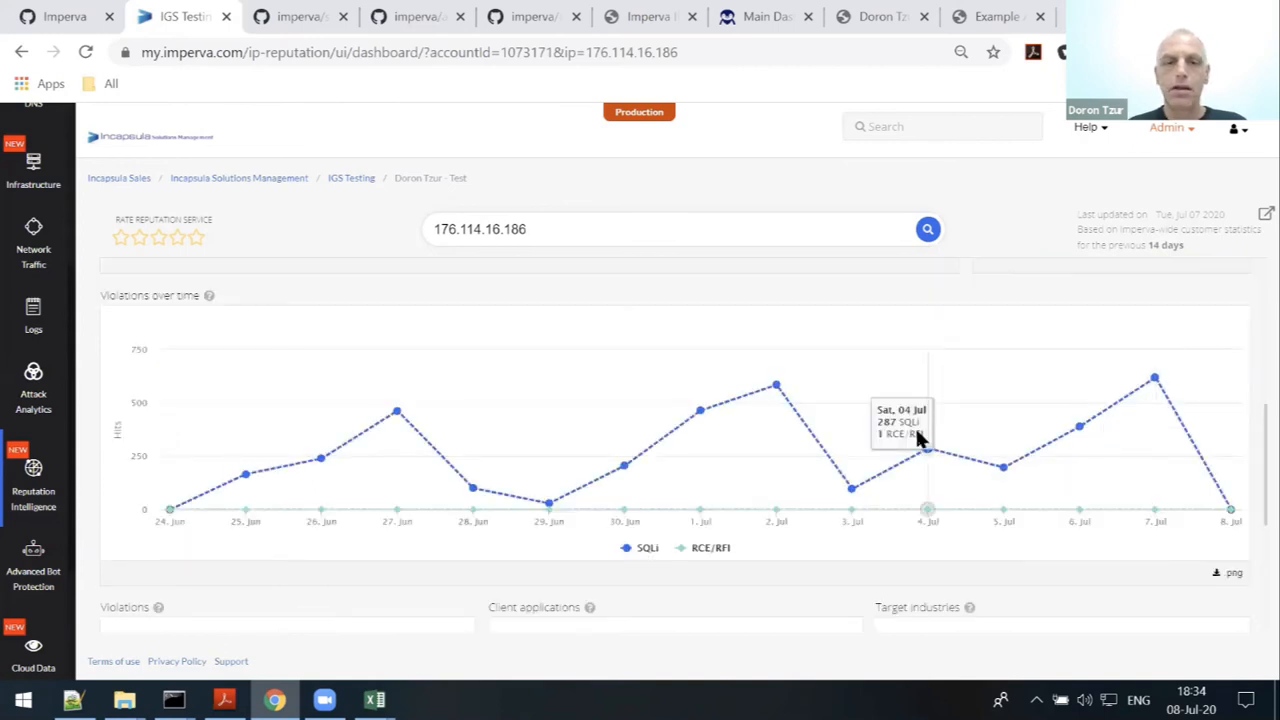
{"action": "scroll", "coordinate": [866, 425], "scroll_direction": "down", "scroll_amount": 2}
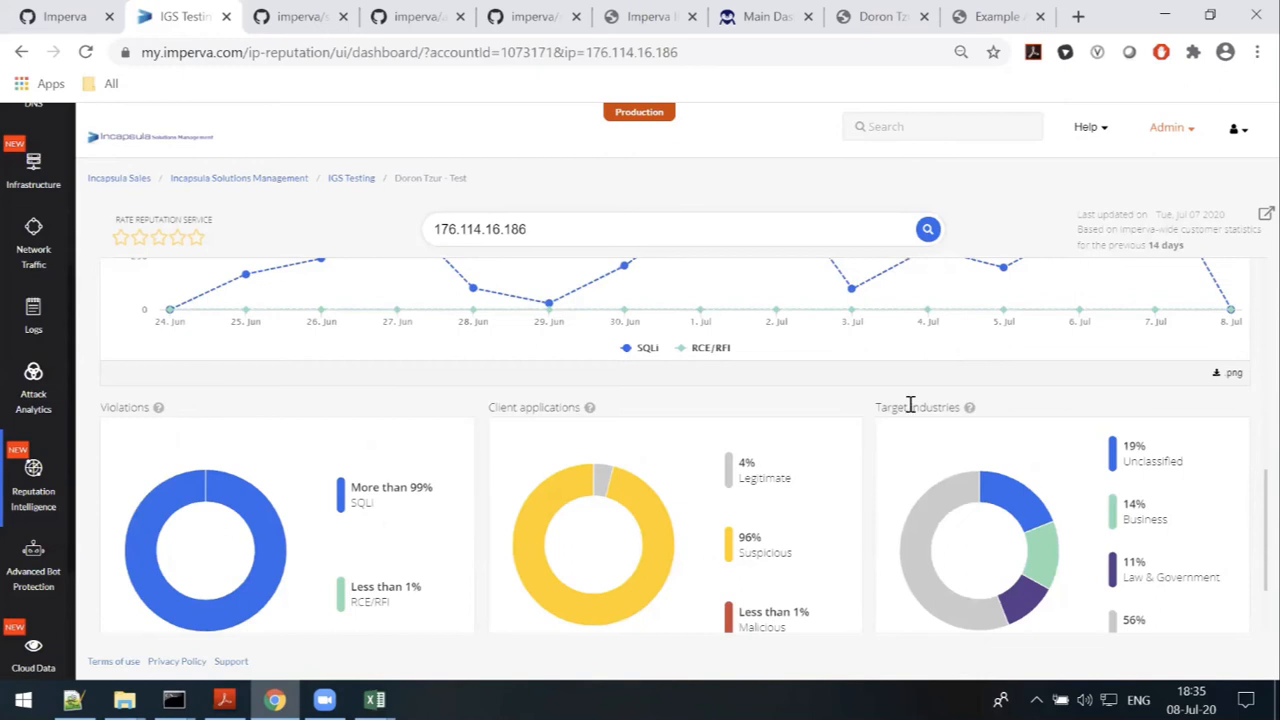
{"action": "scroll", "coordinate": [911, 408], "scroll_direction": "up", "scroll_amount": 2}
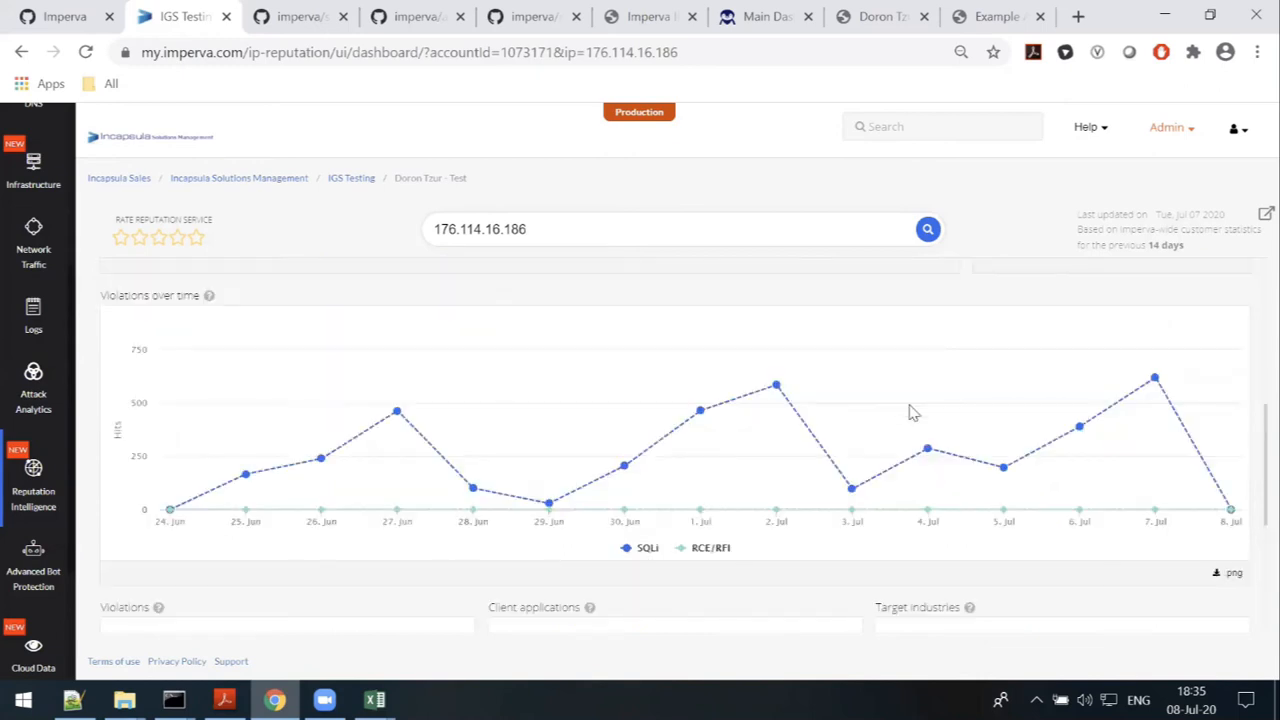
{"action": "scroll", "coordinate": [911, 412], "scroll_direction": "up", "scroll_amount": 3}
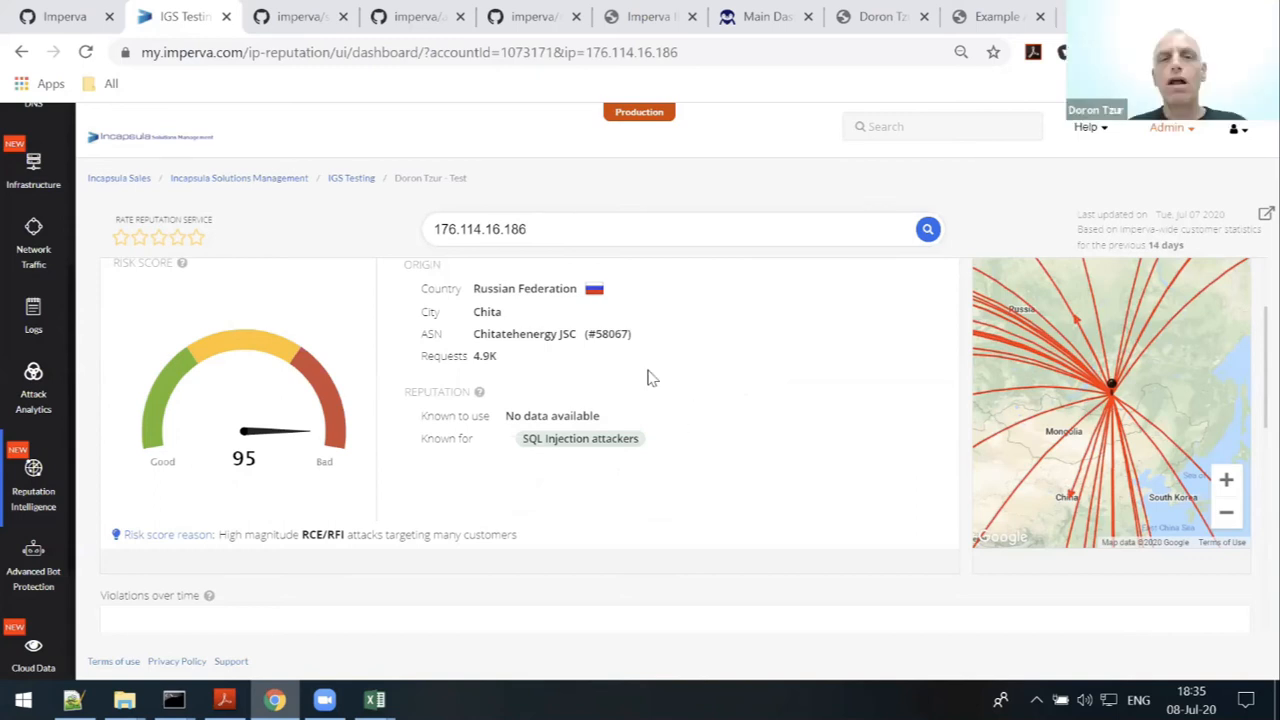
{"action": "scroll", "coordinate": [776, 385], "scroll_direction": "down", "scroll_amount": 1}
{"action": "scroll", "coordinate": [776, 385], "scroll_direction": "up", "scroll_amount": 1}
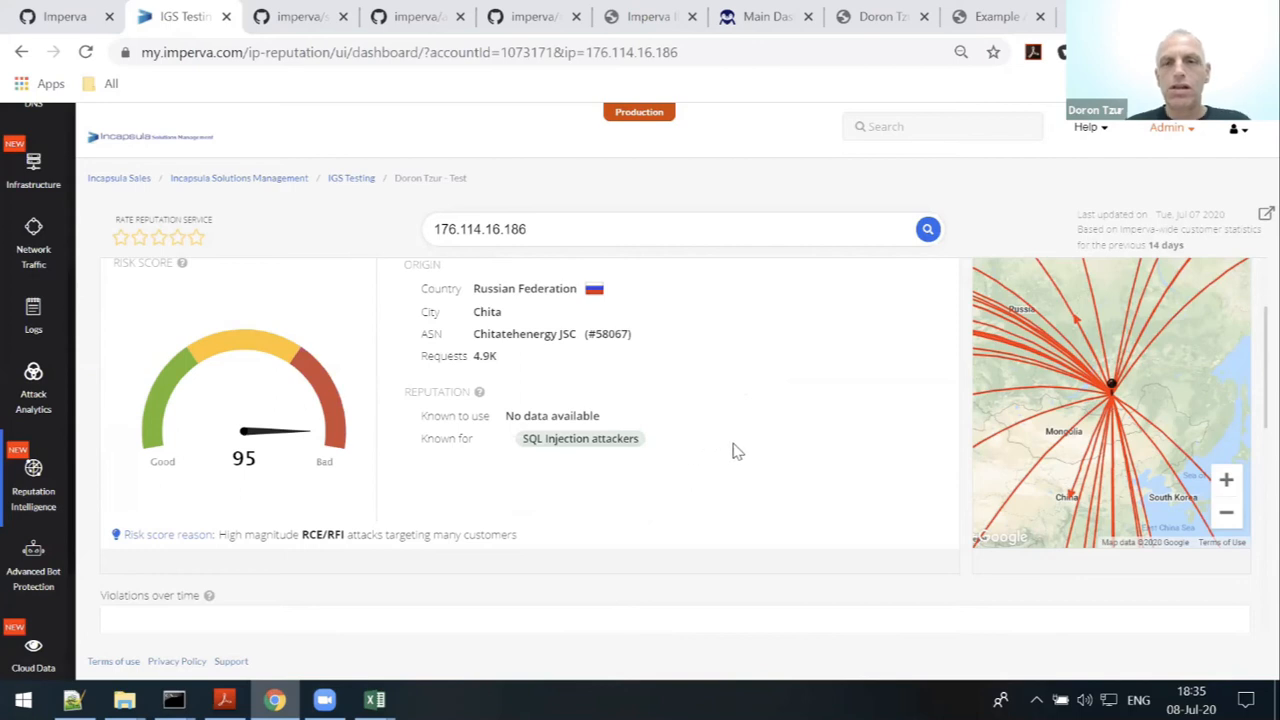
{"action": "scroll", "coordinate": [734, 449], "scroll_direction": "down", "scroll_amount": 2}
{"action": "scroll", "coordinate": [740, 455], "scroll_direction": "down", "scroll_amount": 2}
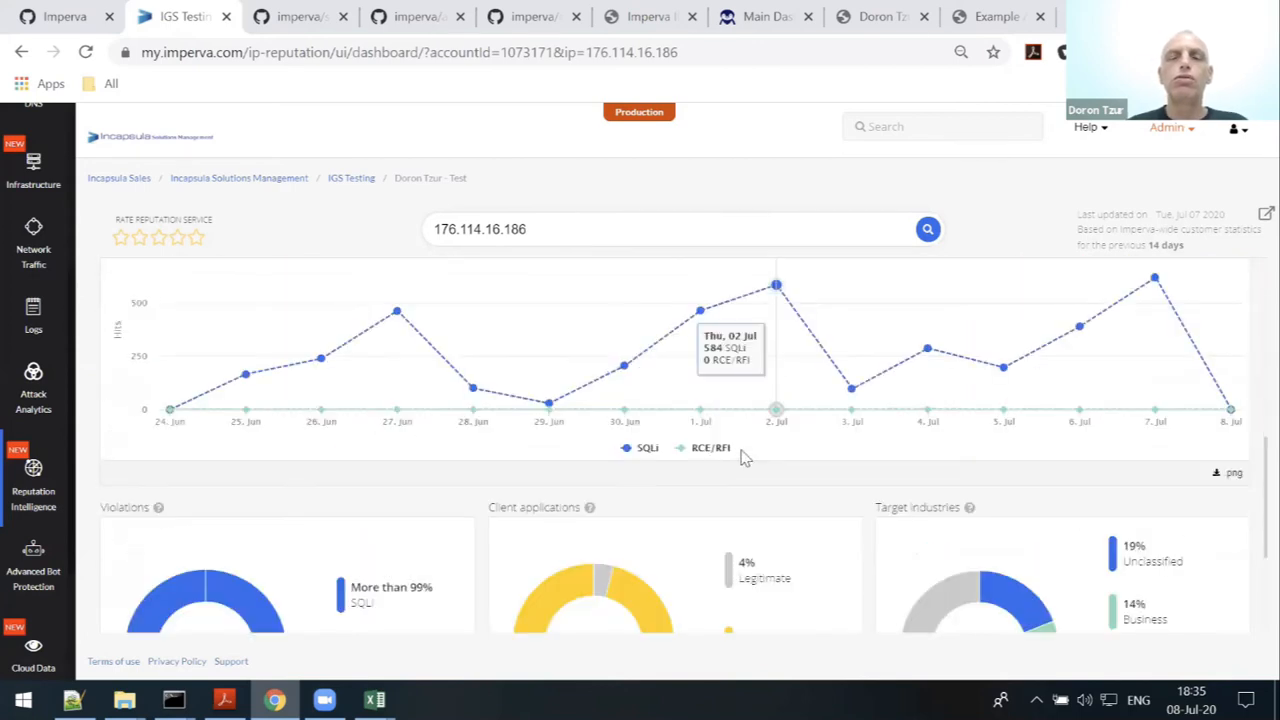
{"action": "scroll", "coordinate": [742, 456], "scroll_direction": "down", "scroll_amount": 2}
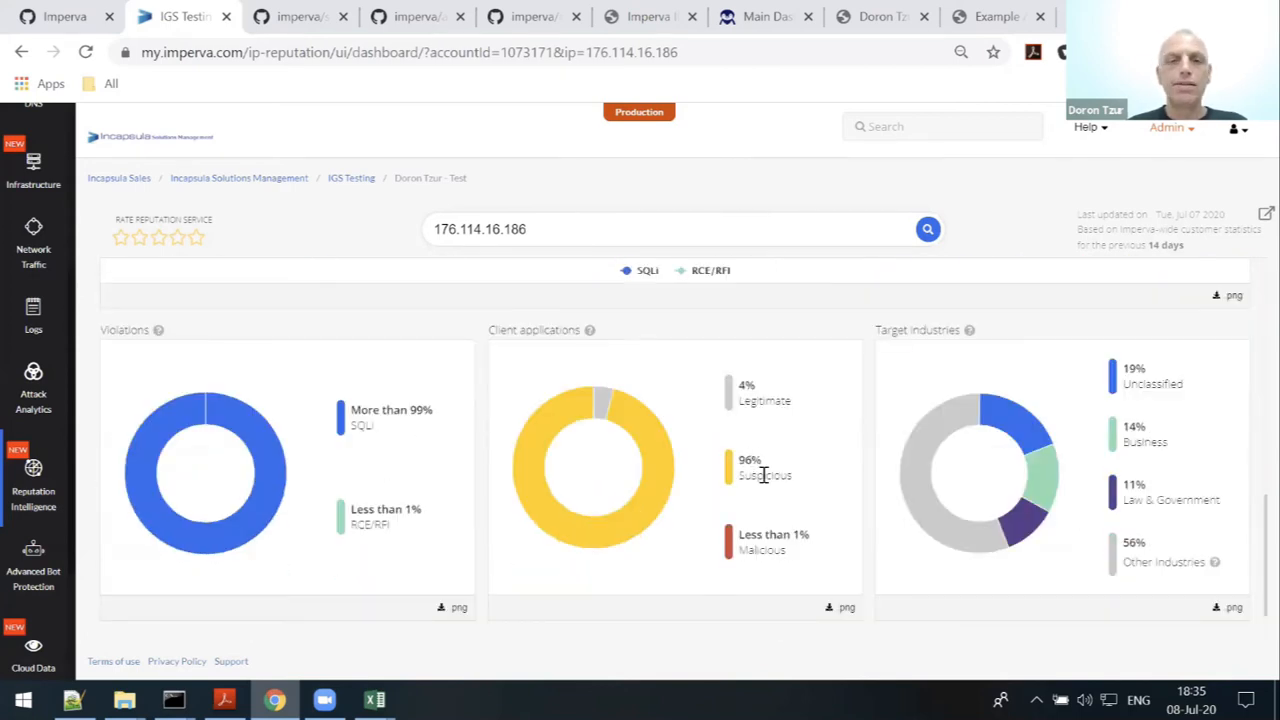
{"action": "scroll", "coordinate": [763, 475], "scroll_direction": "up", "scroll_amount": 6}
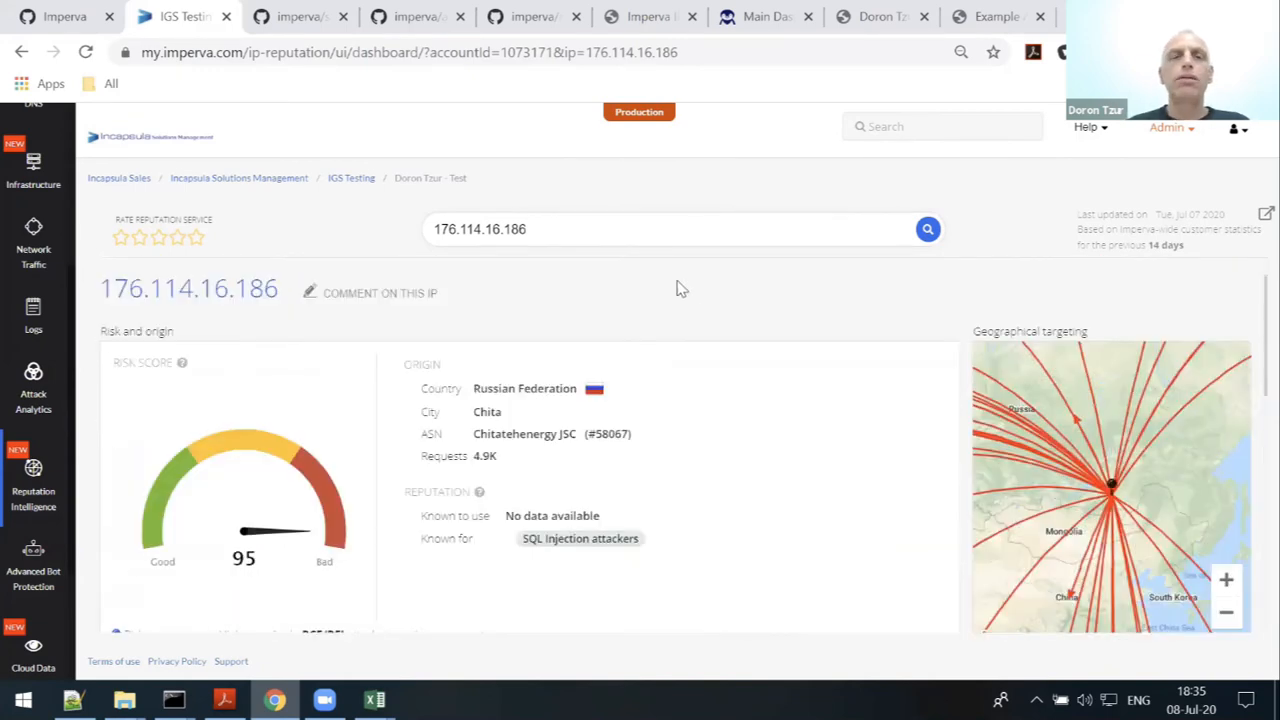
- Open the dashboard's Detailed Tables and show the Access Control Settings table
{"action": "left_click", "coordinate": [767, 22]}
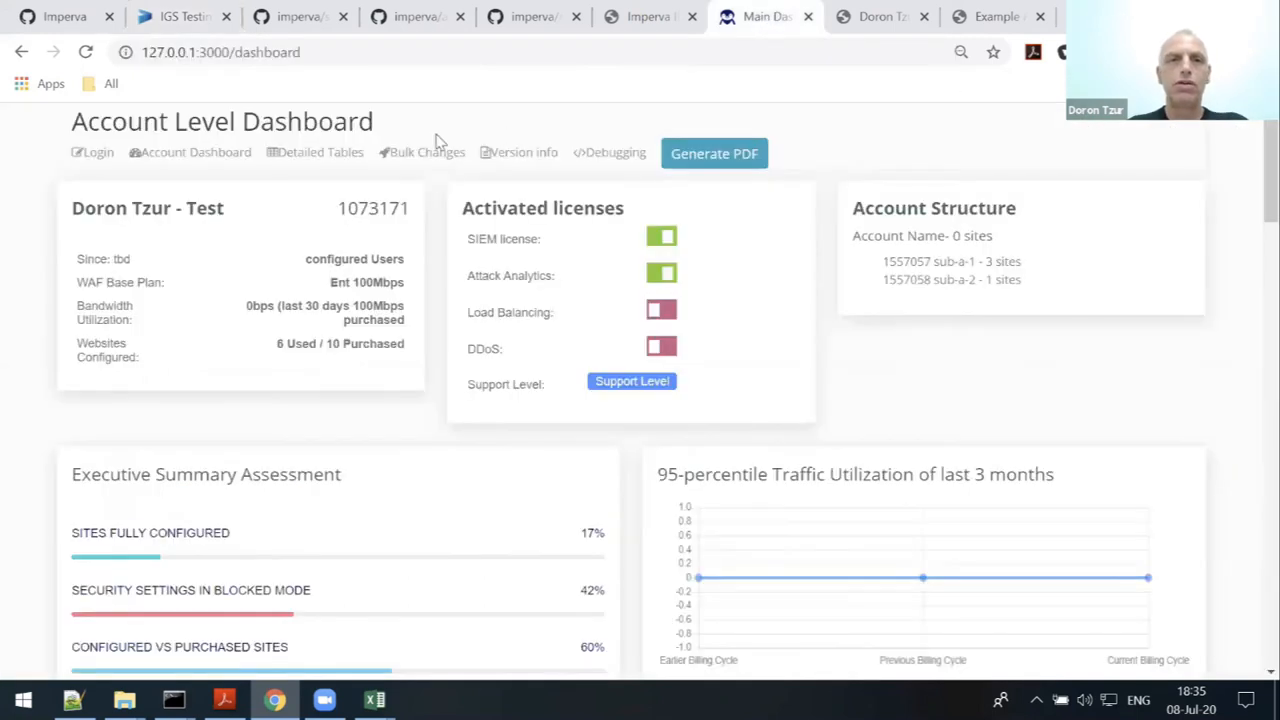
{"action": "left_click", "coordinate": [316, 158]}
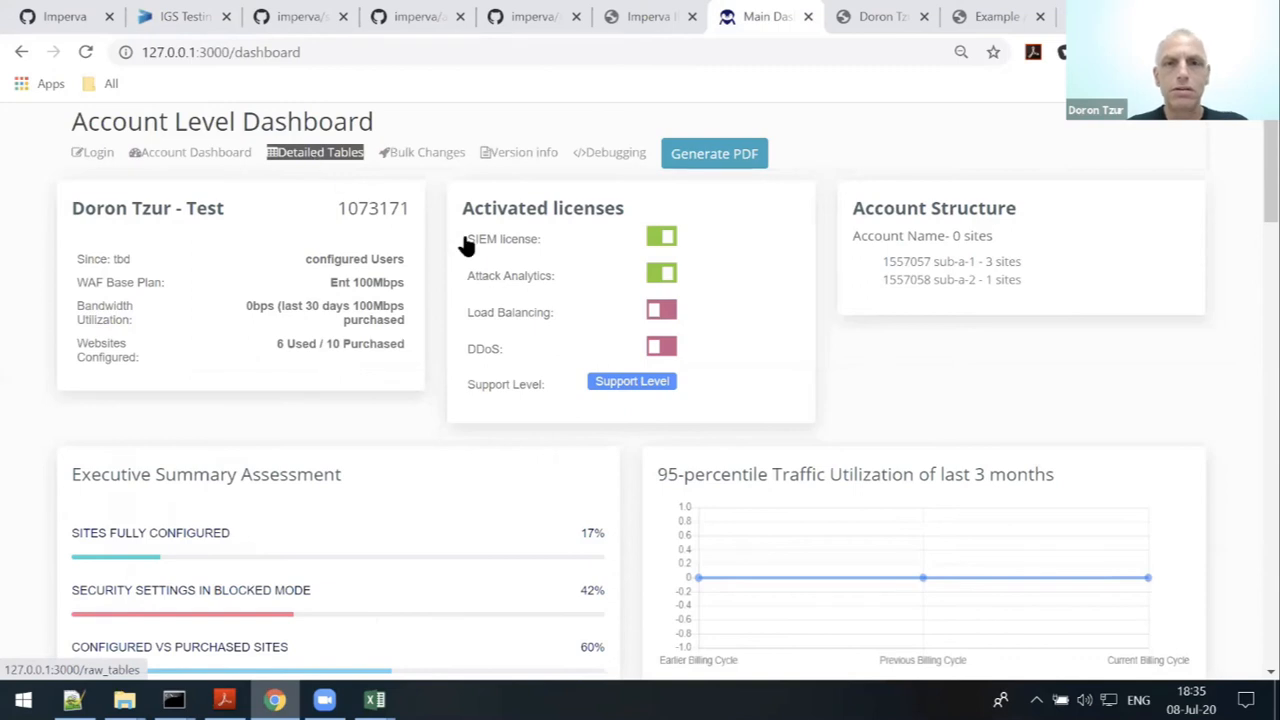
{"action": "left_click", "coordinate": [679, 240]}
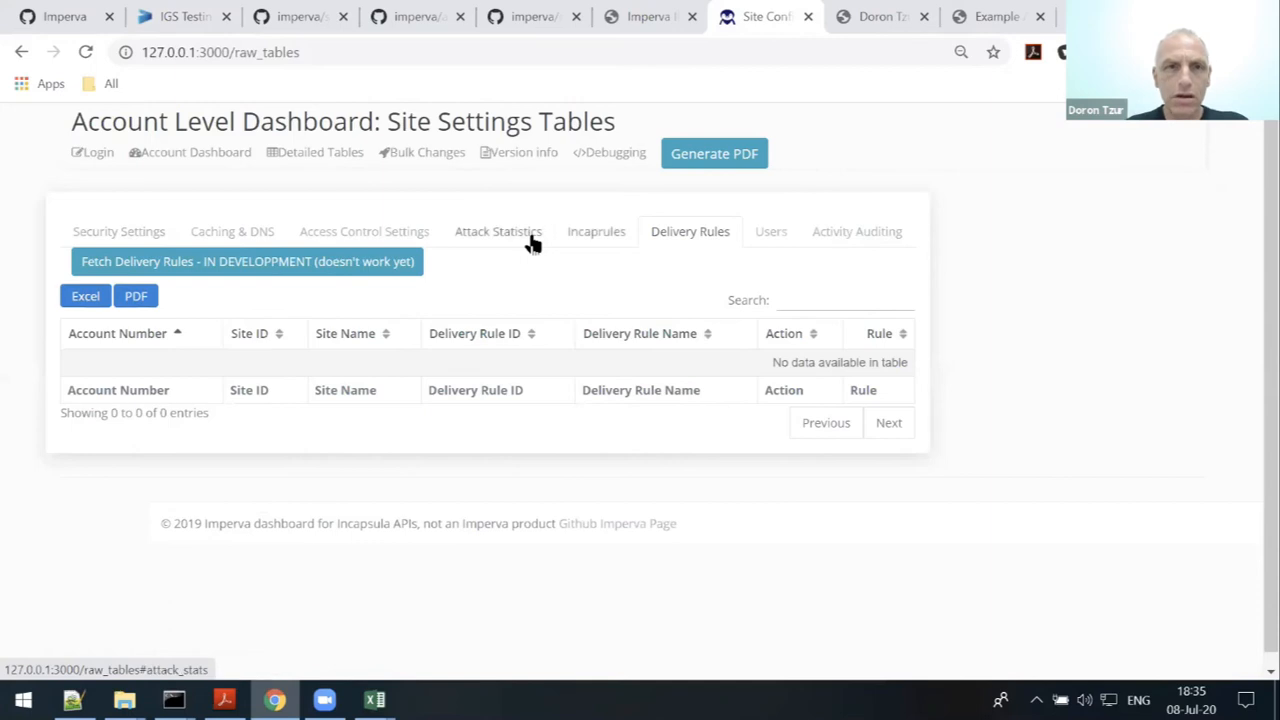
{"action": "left_click", "coordinate": [364, 232]}
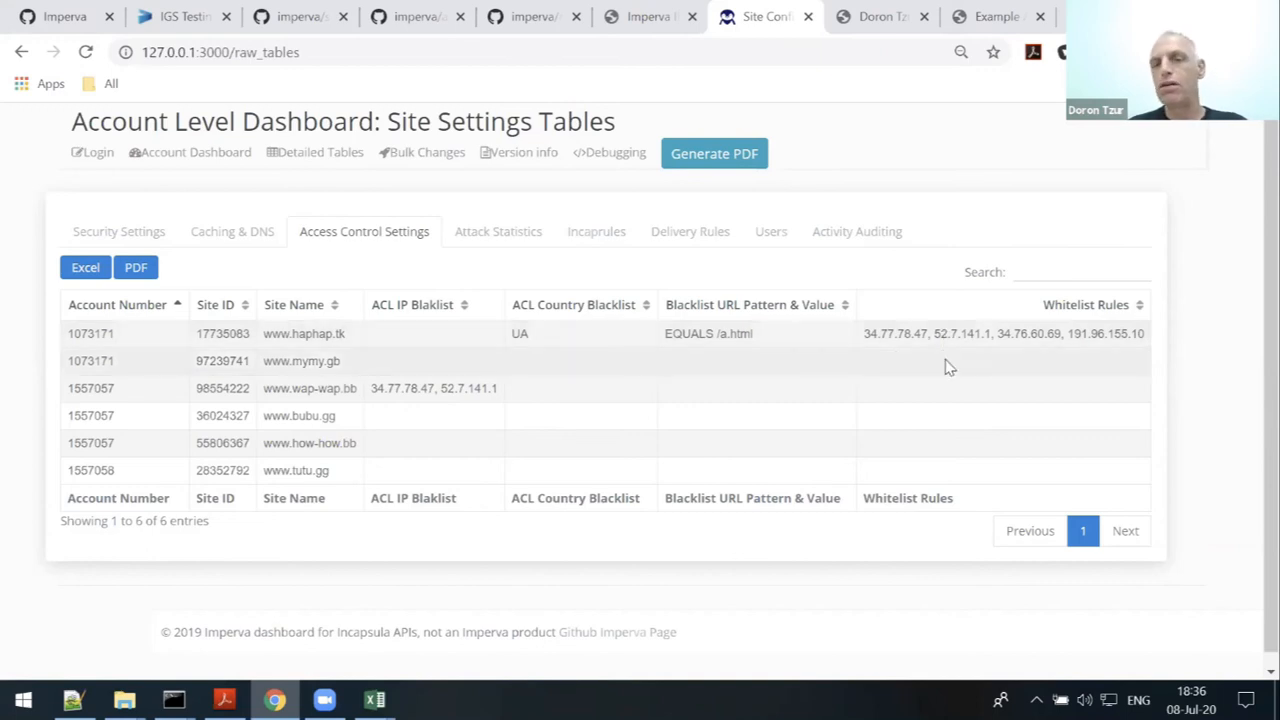
{"action": "left_click_drag", "start_coordinate": [864, 334], "coordinate": [981, 333]}
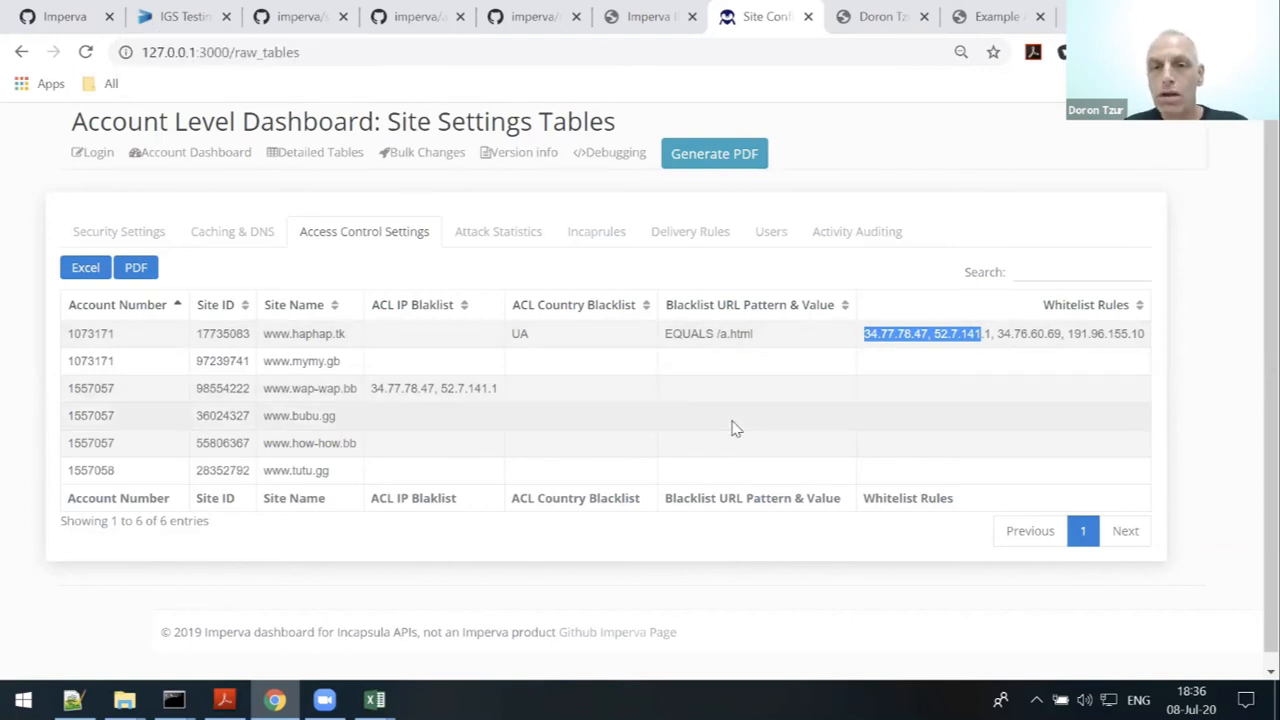
{"action": "left_click", "coordinate": [871, 334]}
{"action": "left_click_drag", "start_coordinate": [868, 334], "coordinate": [1143, 331]}
{"action": "key", "text": "ctrl+c"}
{"action": "left_click", "coordinate": [882, 332]}
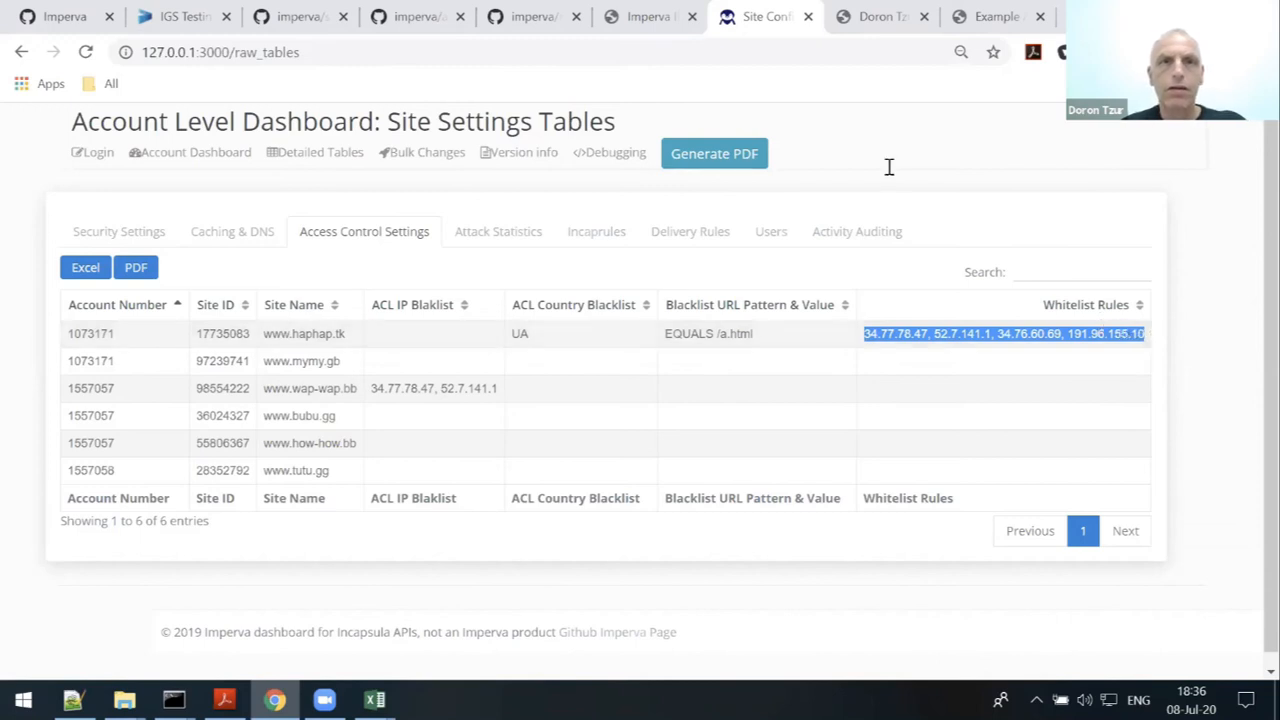
- Paste the whitelist IPs 34.77.78.47, 52.7.141.1, 34.76.60.69 and 191.96.155.10 over 176.114.16.186
{"action": "left_click", "coordinate": [180, 16]}
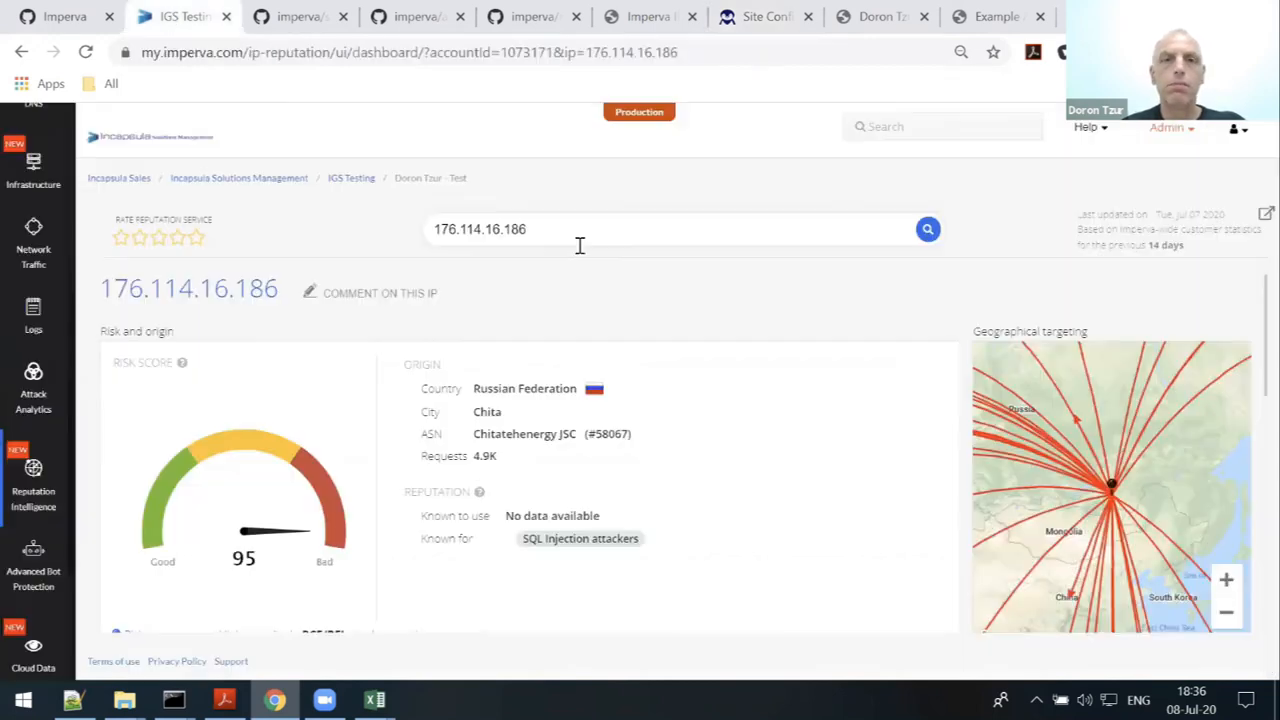
{"action": "triple_click", "coordinate": [577, 231]}
{"action": "key", "text": "ctrl+v"}
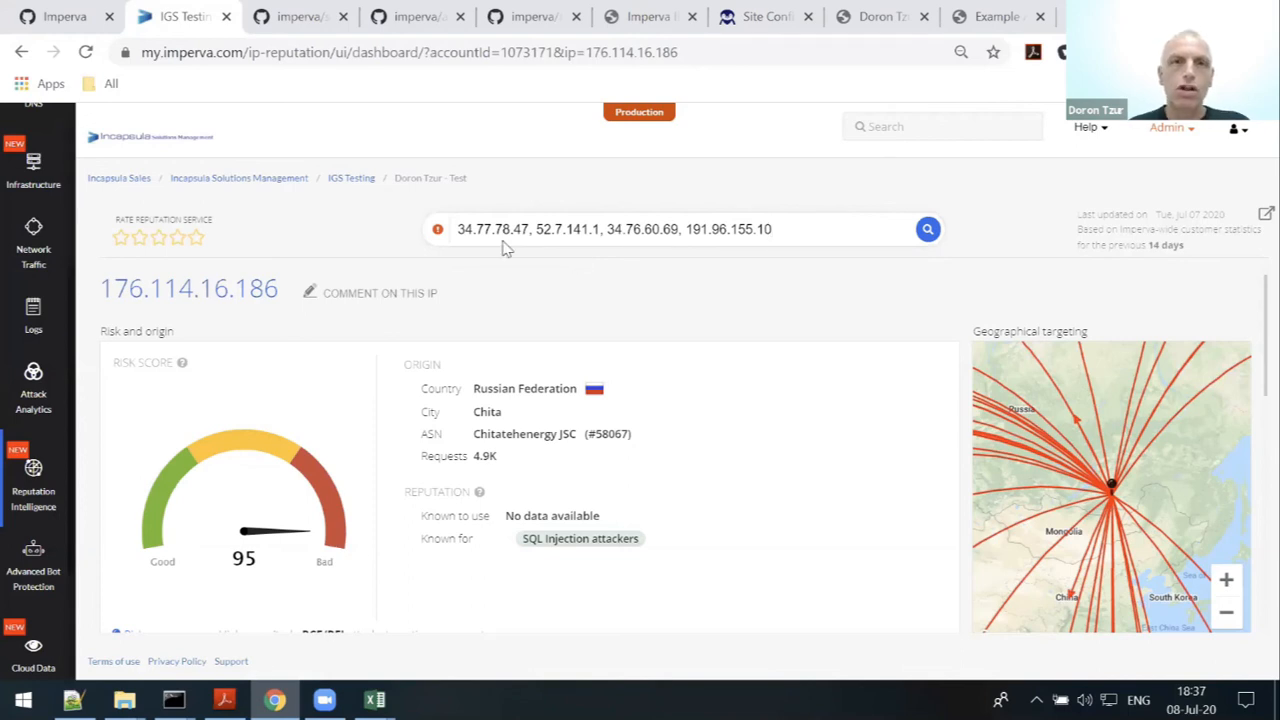
- Show the imperva/multi-ip-rep-retriever repository header, files and description
{"action": "left_click", "coordinate": [540, 25]}
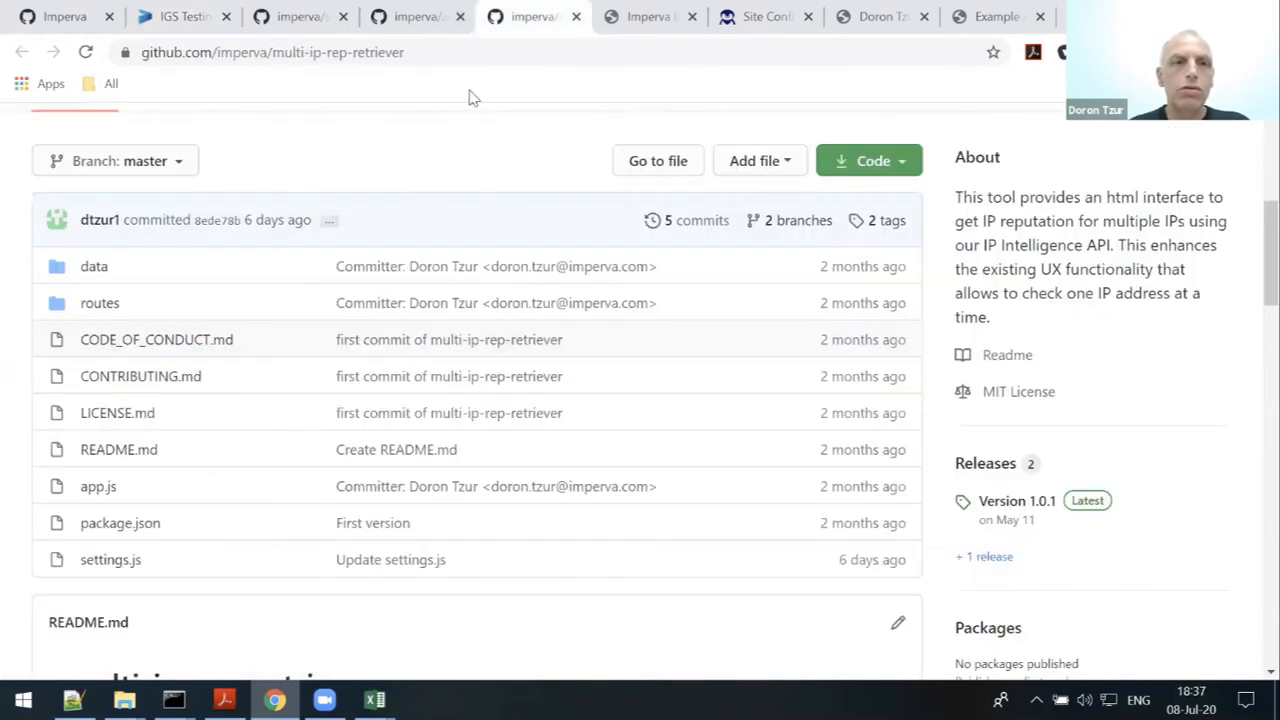
{"action": "scroll", "coordinate": [394, 420], "scroll_direction": "up", "scroll_amount": 3}
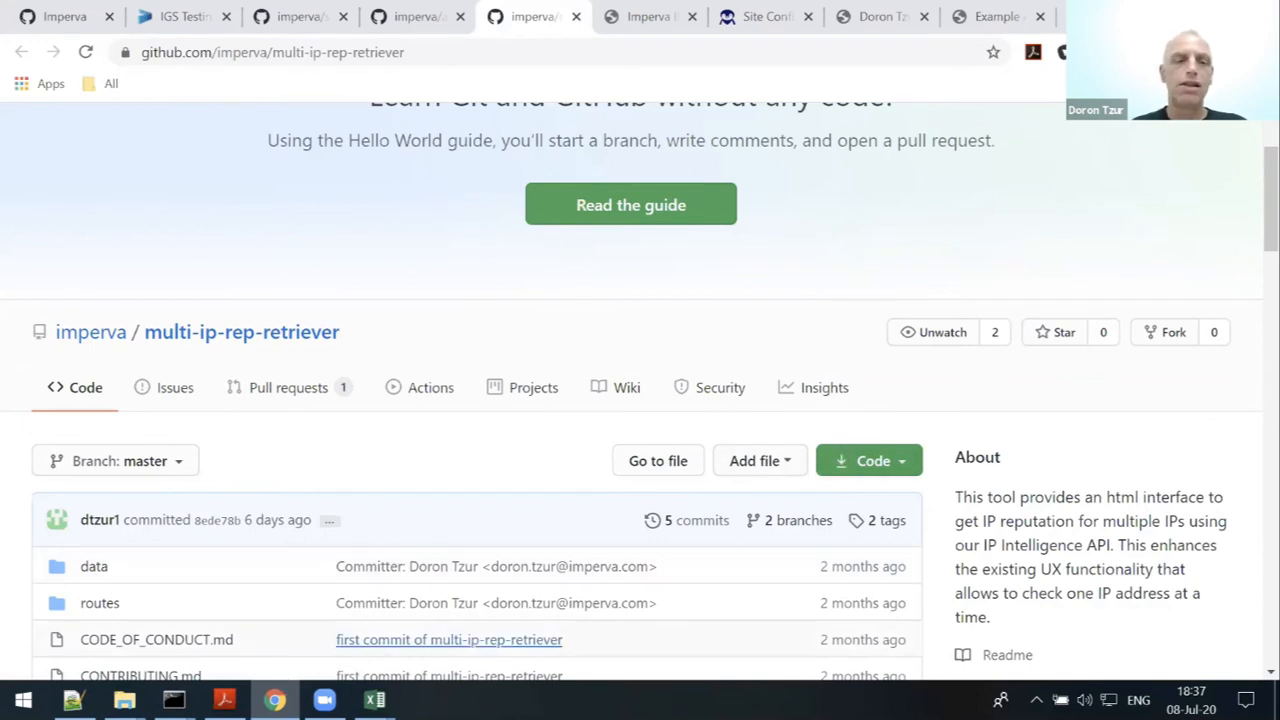
- Run node app.js in the multi-ip-rep-retriever-master folder to serve version 1.0.1 on port 4000
{"action": "mouse_move", "coordinate": [174, 699]}
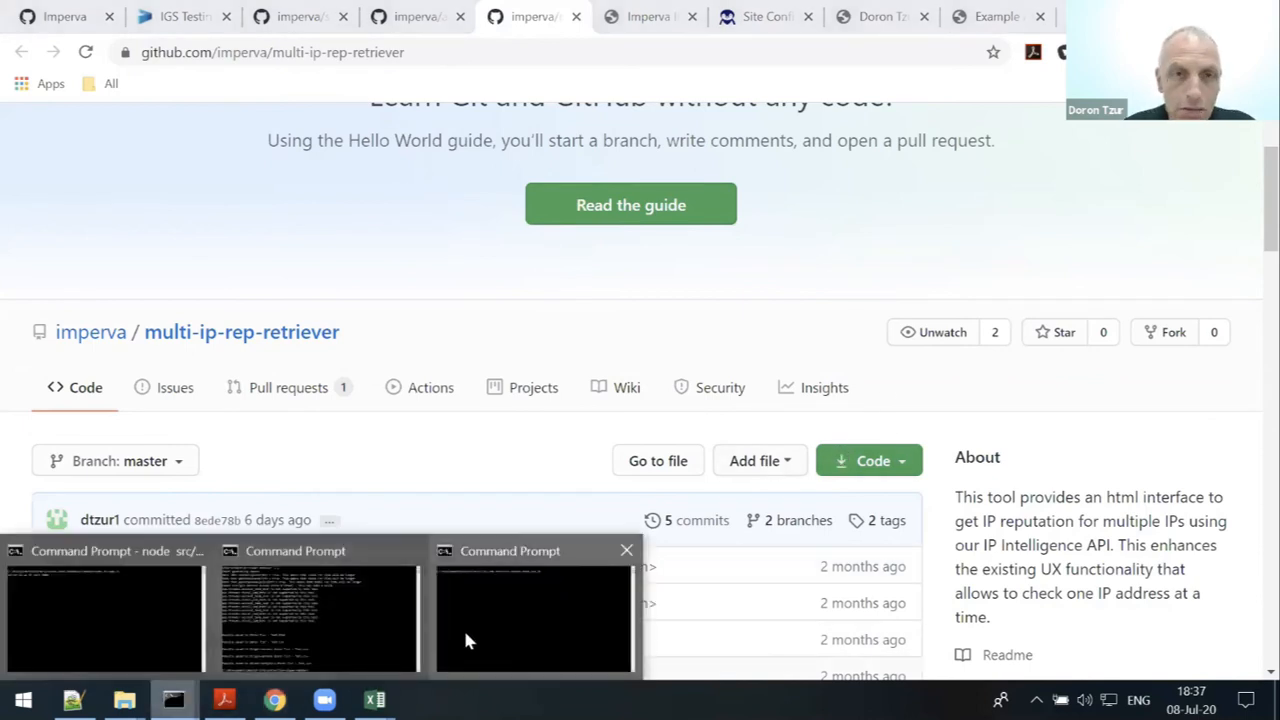
{"action": "left_click", "coordinate": [463, 640]}
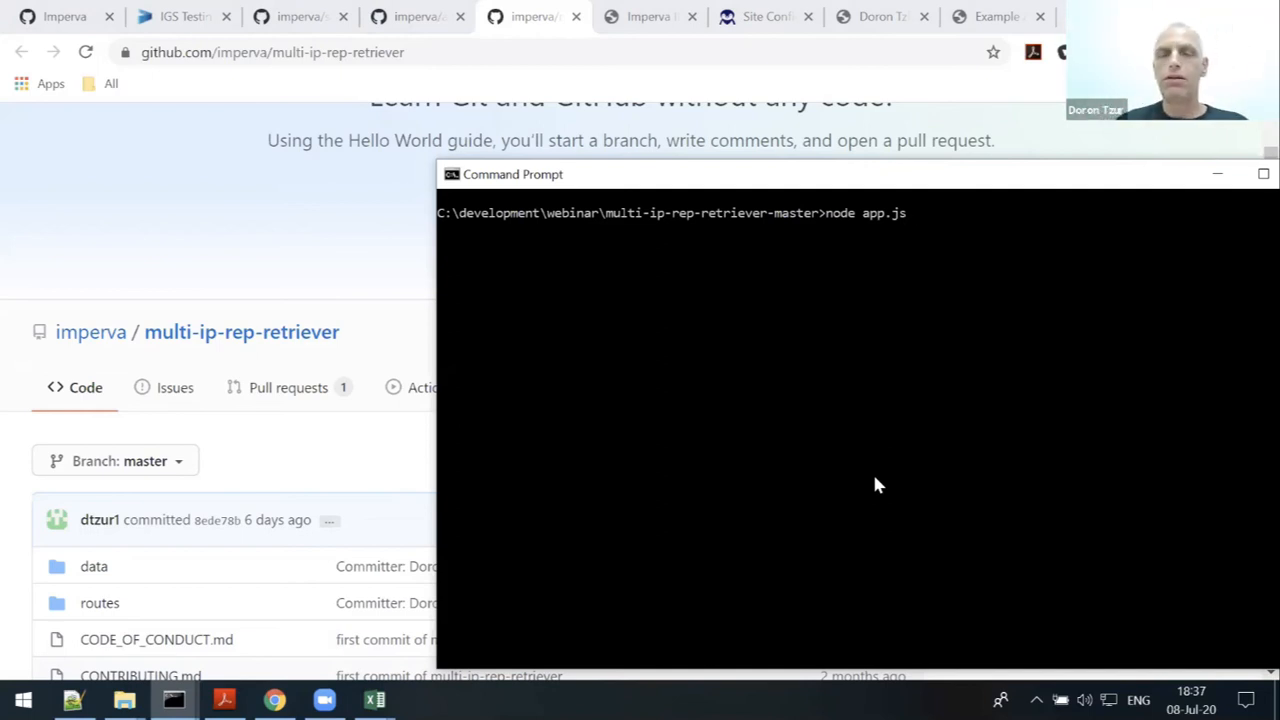
{"action": "key", "text": "Return"}
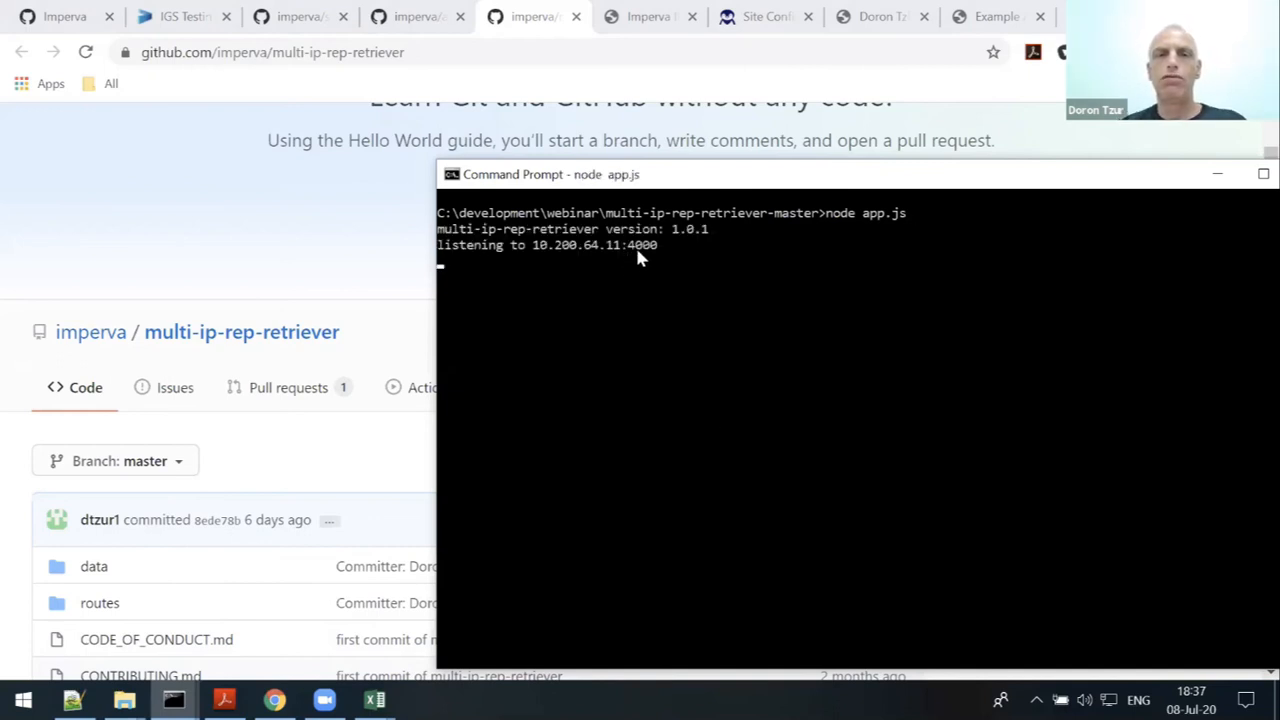
- Load the local IP reputation tool at 127.0.0.1:4000 in a new tab
{"action": "left_click", "coordinate": [874, 19]}
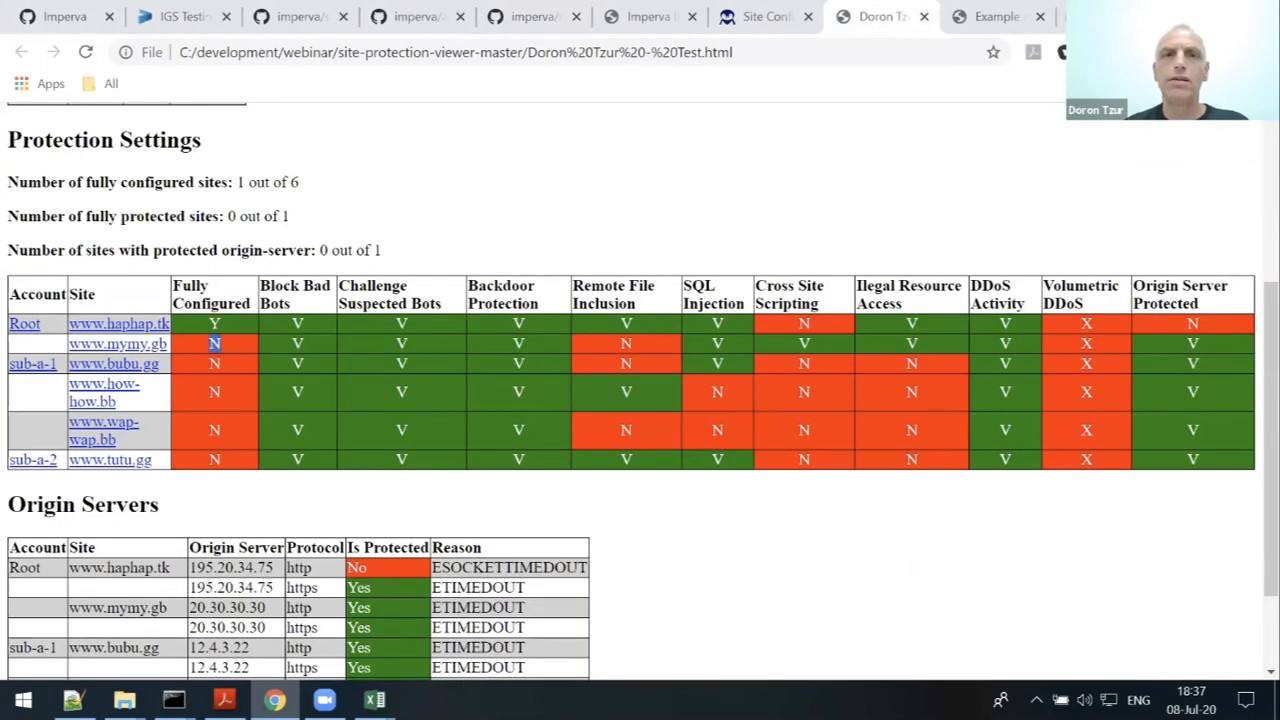
{"action": "key", "text": "ctrl+t"}
{"action": "type", "text": "12"}
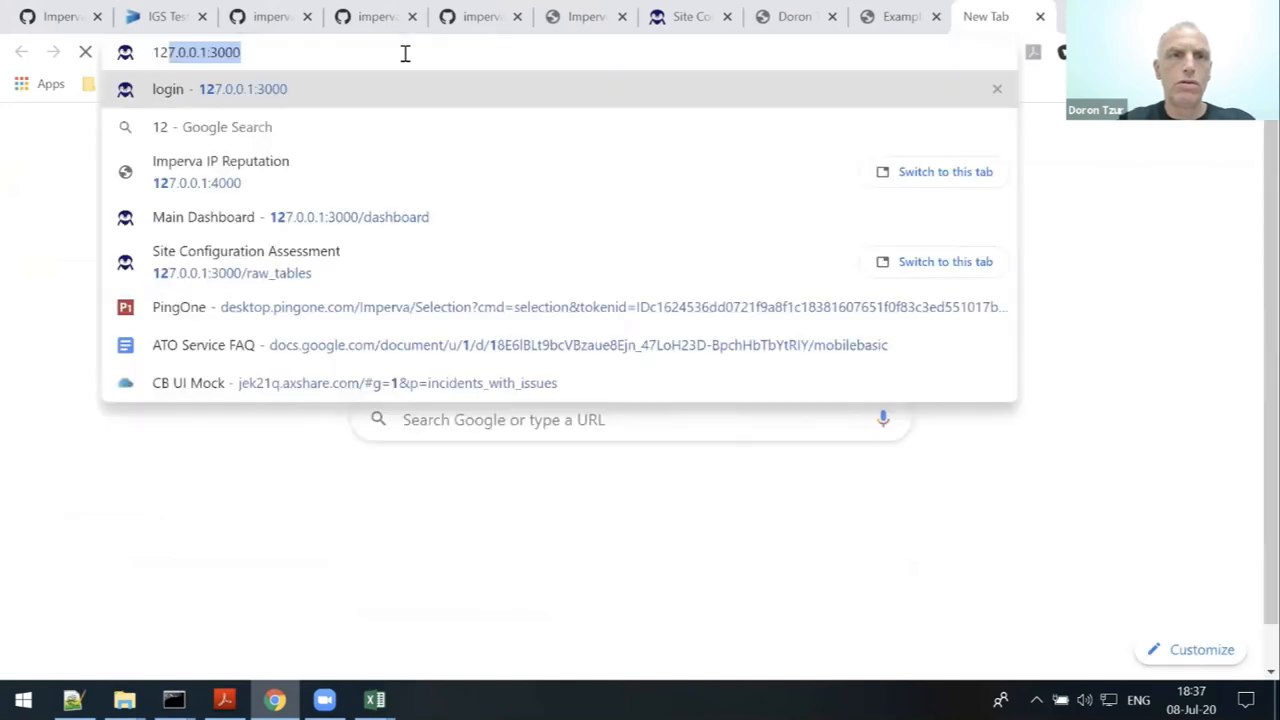
{"action": "type", "text": "7.0.0.1:3"}
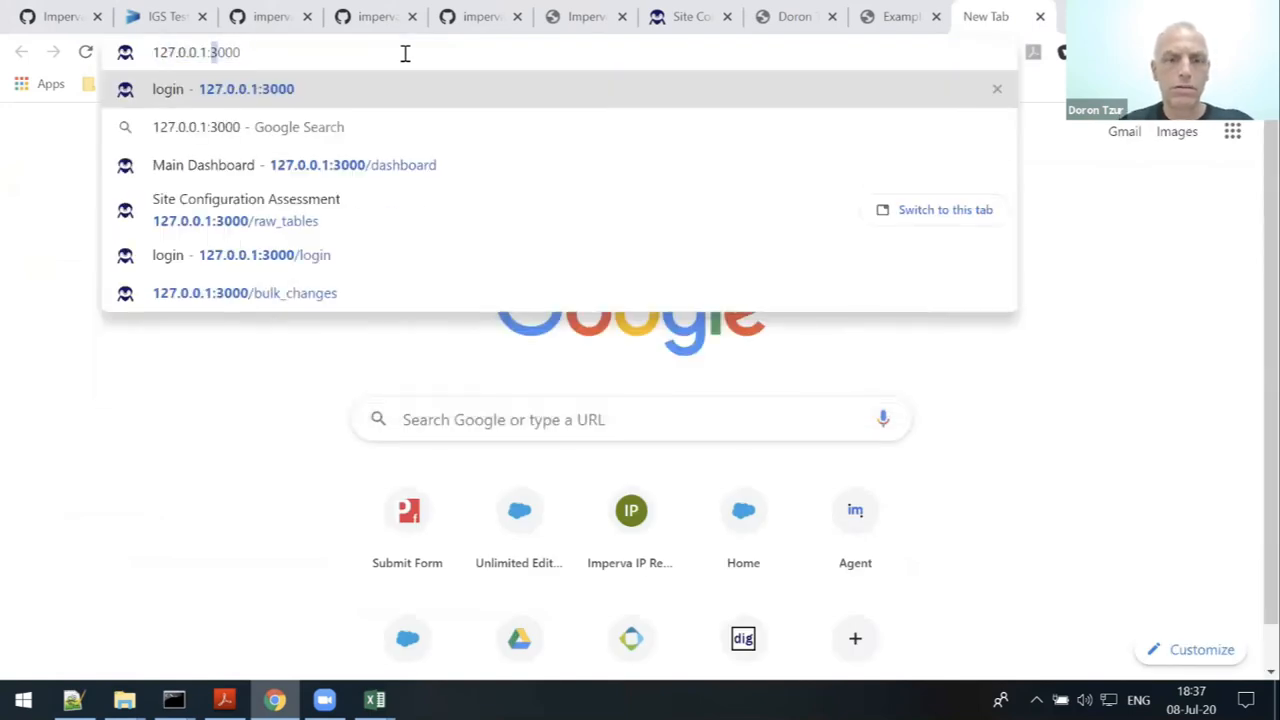
{"action": "key", "text": "BackSpace"}
{"action": "key", "text": "BackSpace"}
{"action": "type", "text": "4"}
{"action": "key", "text": "Return"}
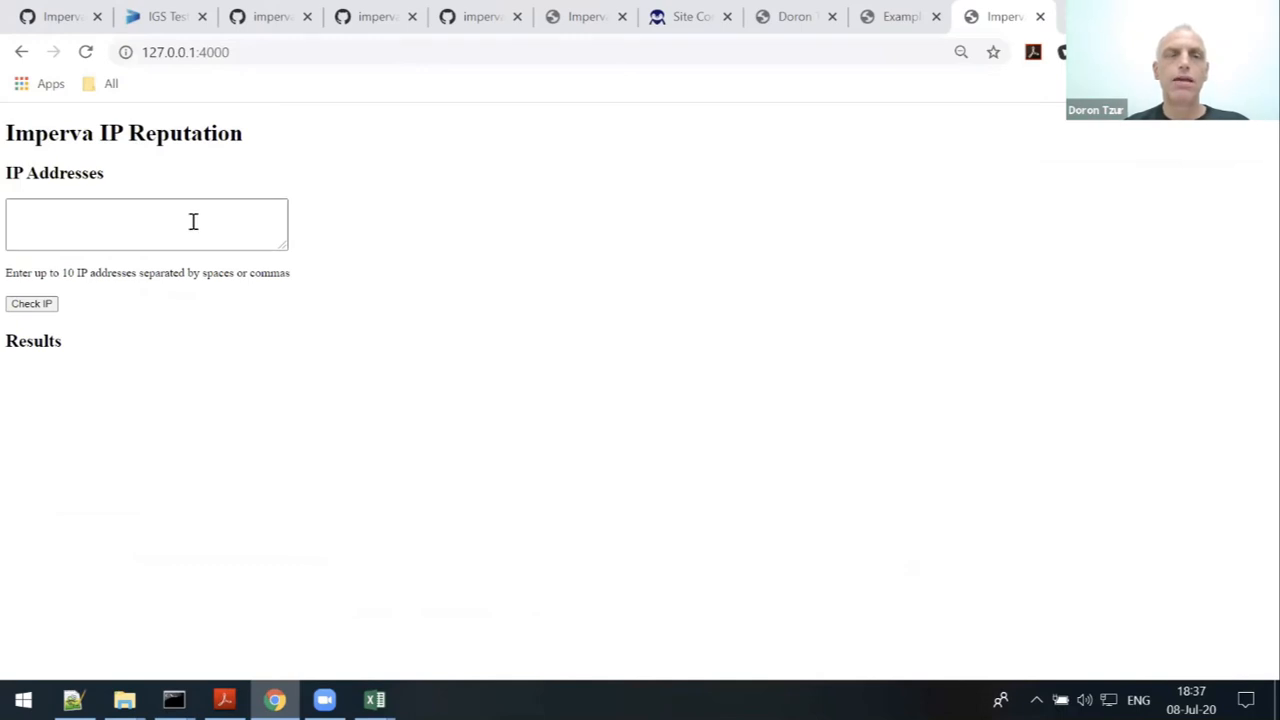
- Paste the four whitelist IPs into IP Addresses and run Check IP
{"action": "left_click", "coordinate": [193, 217]}
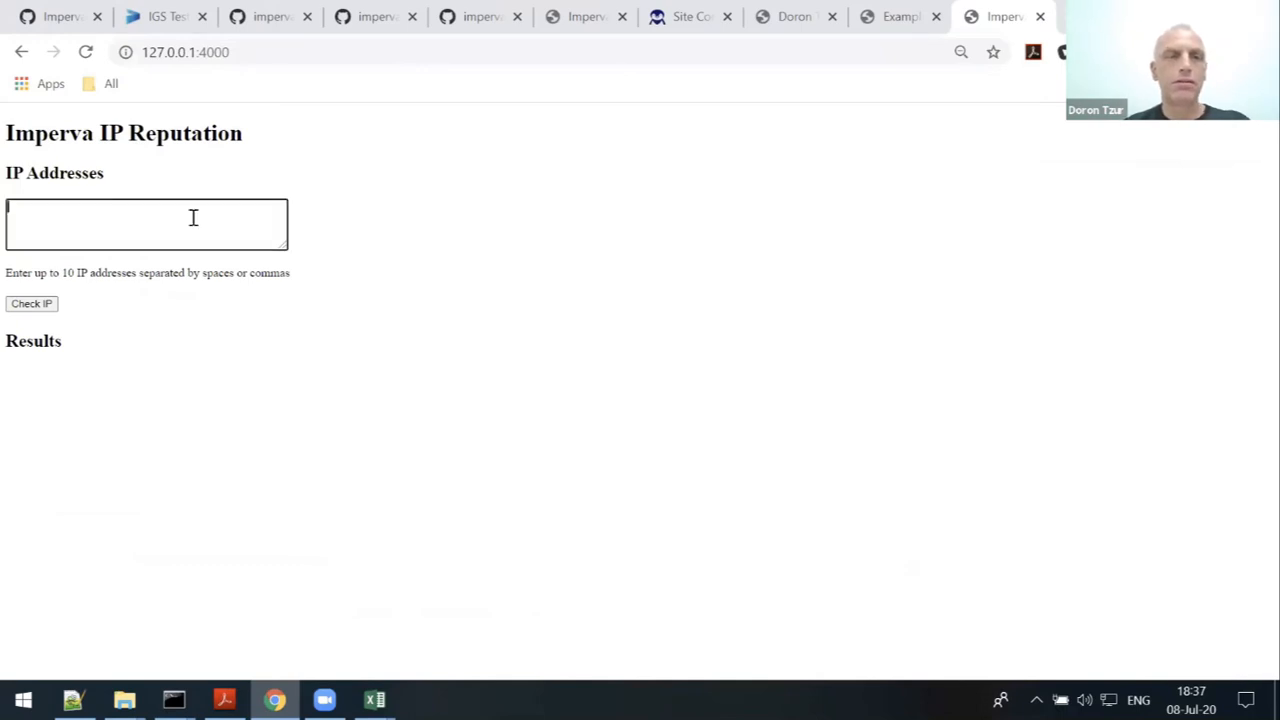
{"action": "type", "text": "34.77.78.47, 52.7.141.1, 34.76.60.69, 191.96.155.10"}
{"action": "left_click", "coordinate": [43, 311]}
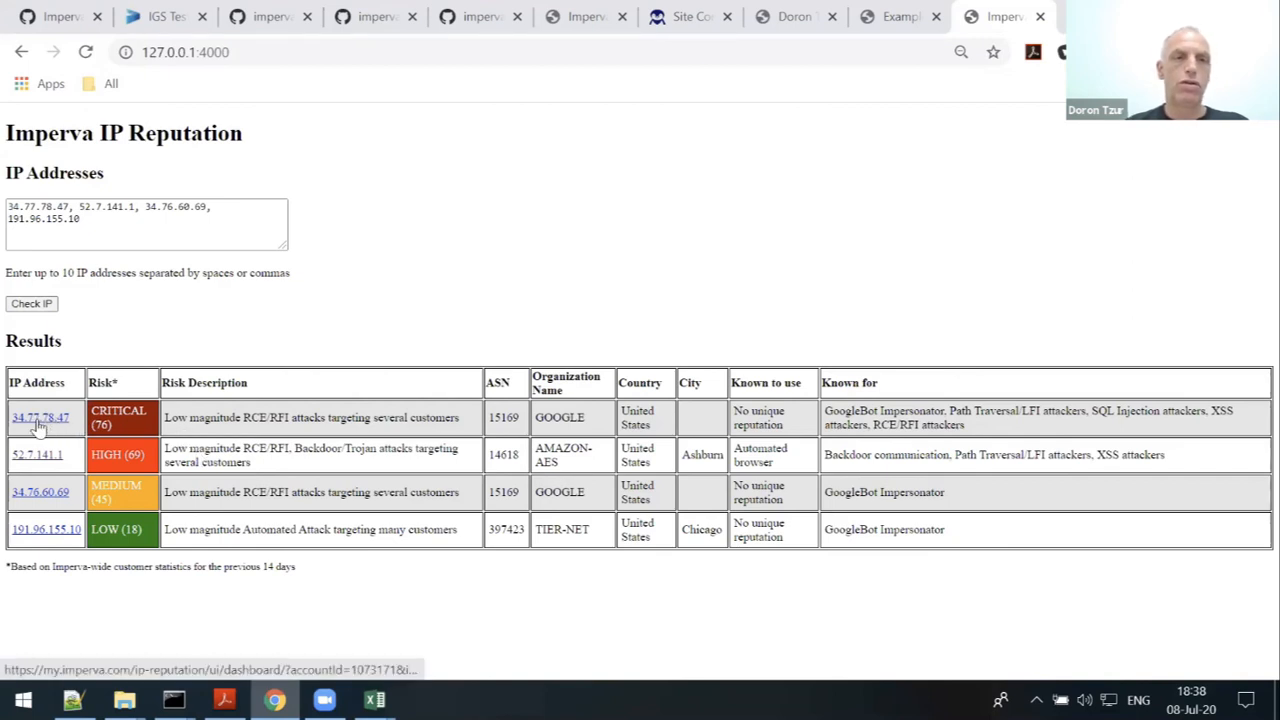
- Review the 34.77.78.47 report (risk 76, GoogleBot Impersonator) in a new tab, then return to the results
{"action": "left_click", "coordinate": [38, 424], "text": "ctrl"}
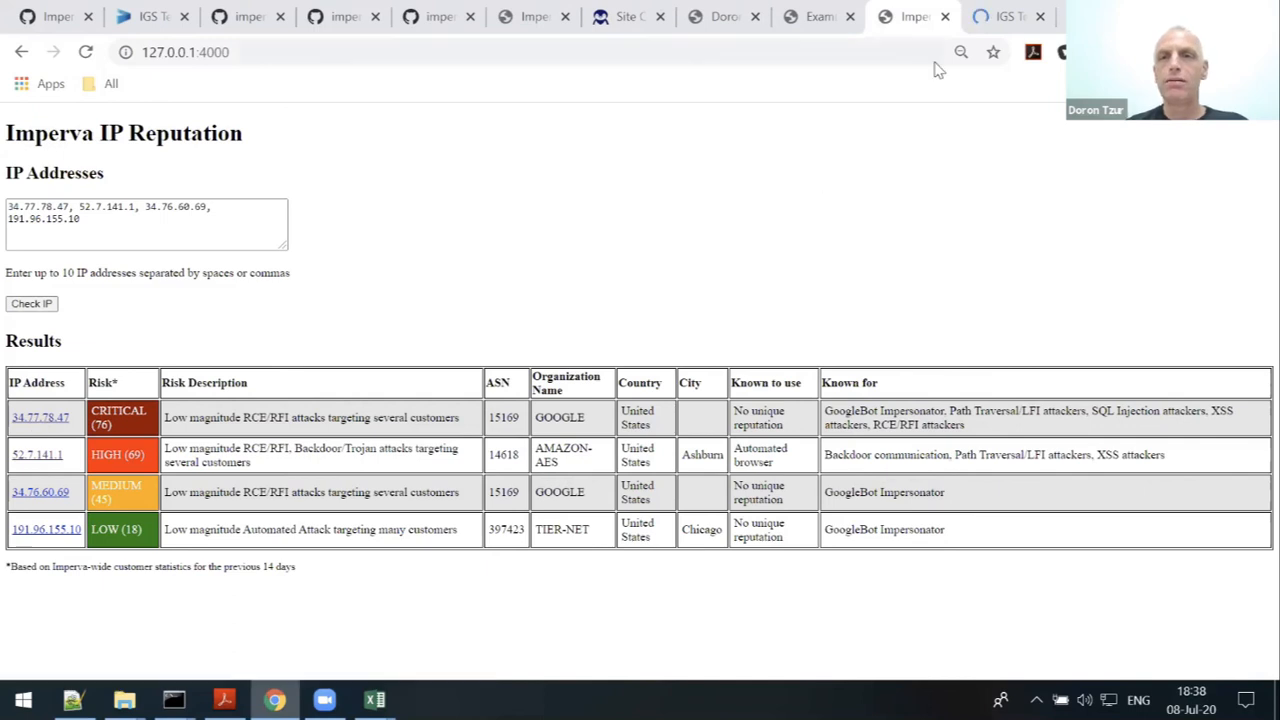
{"action": "left_click", "coordinate": [1000, 20]}
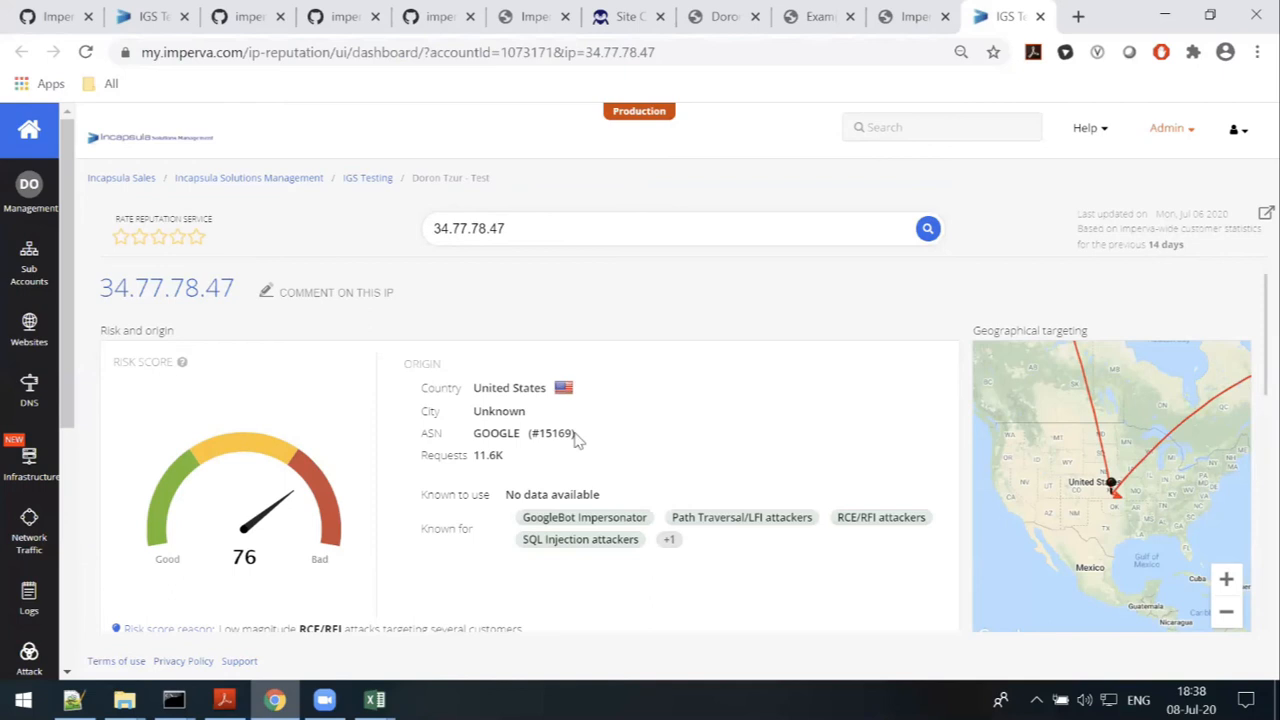
{"action": "scroll", "coordinate": [575, 440], "scroll_direction": "down", "scroll_amount": 1}
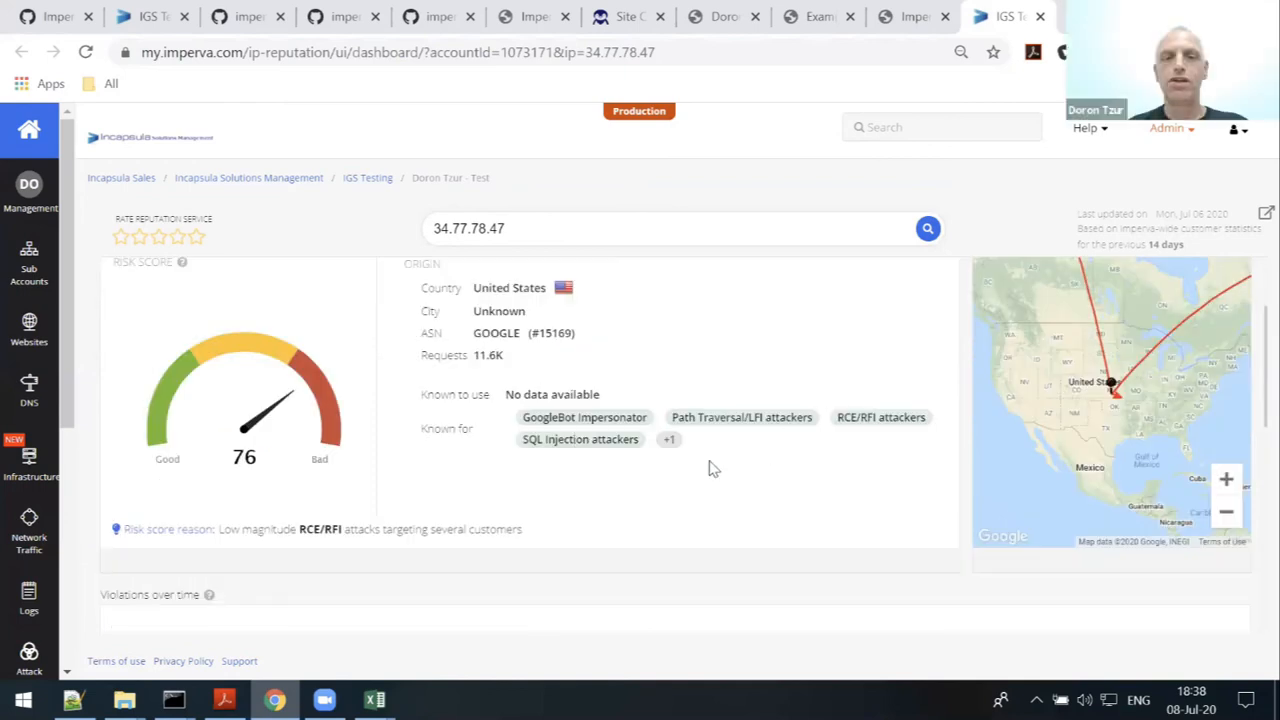
{"action": "scroll", "coordinate": [708, 466], "scroll_direction": "down", "scroll_amount": 2}
{"action": "scroll", "coordinate": [708, 465], "scroll_direction": "down", "scroll_amount": 1}
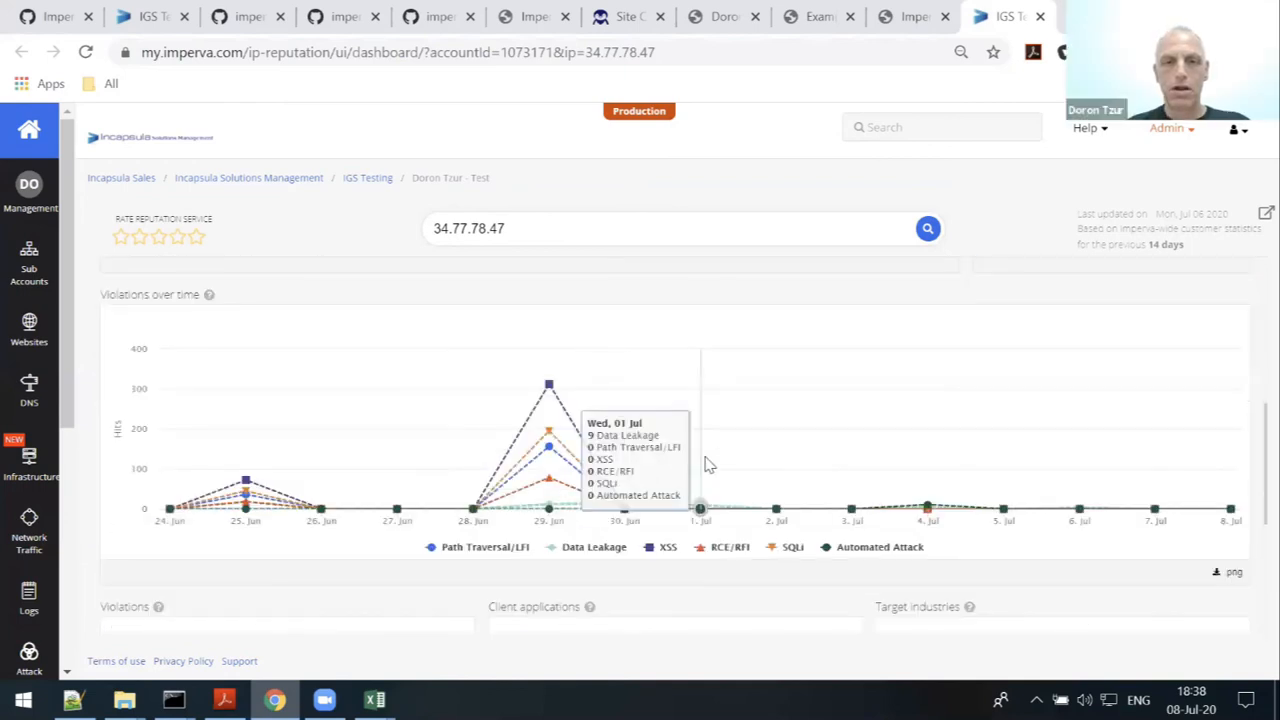
{"action": "scroll", "coordinate": [708, 465], "scroll_direction": "down", "scroll_amount": 3}
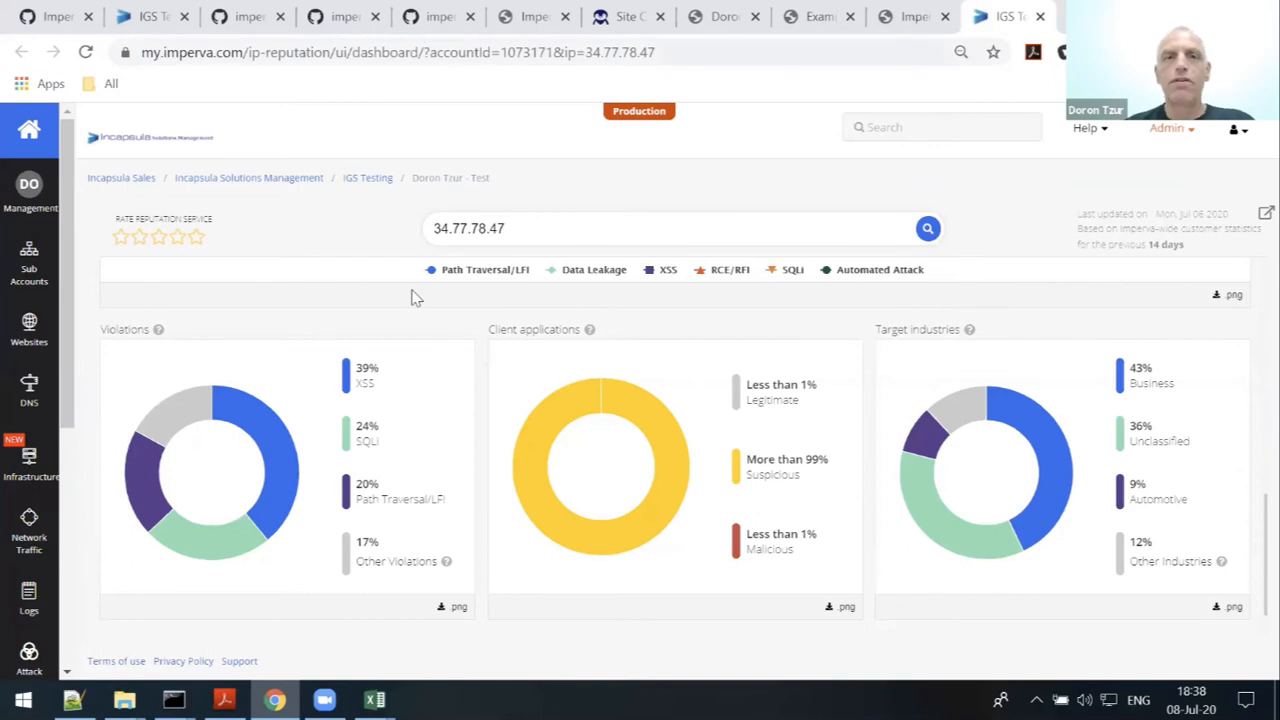
{"action": "key", "text": "ctrl+shift+Tab"}
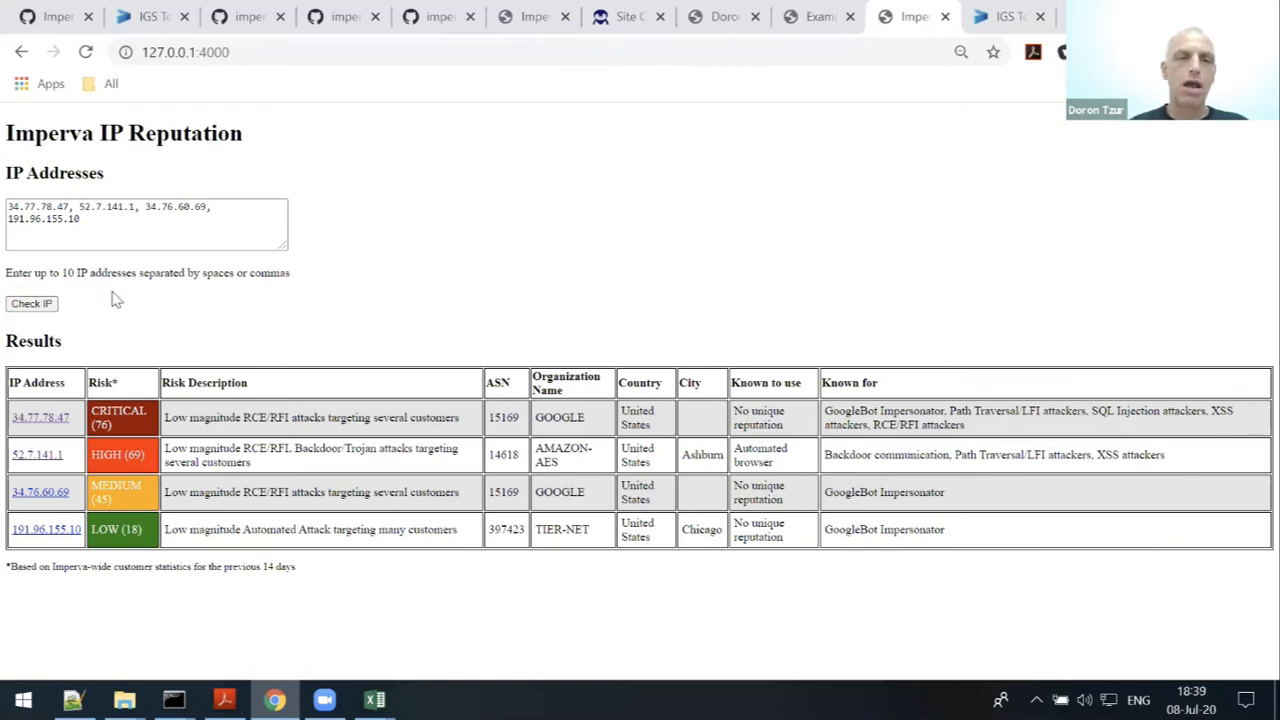
- Rerun Check IP until all four IPs show risk scores from CRITICAL (76) to LOW (18)
{"action": "left_click", "coordinate": [40, 309]}
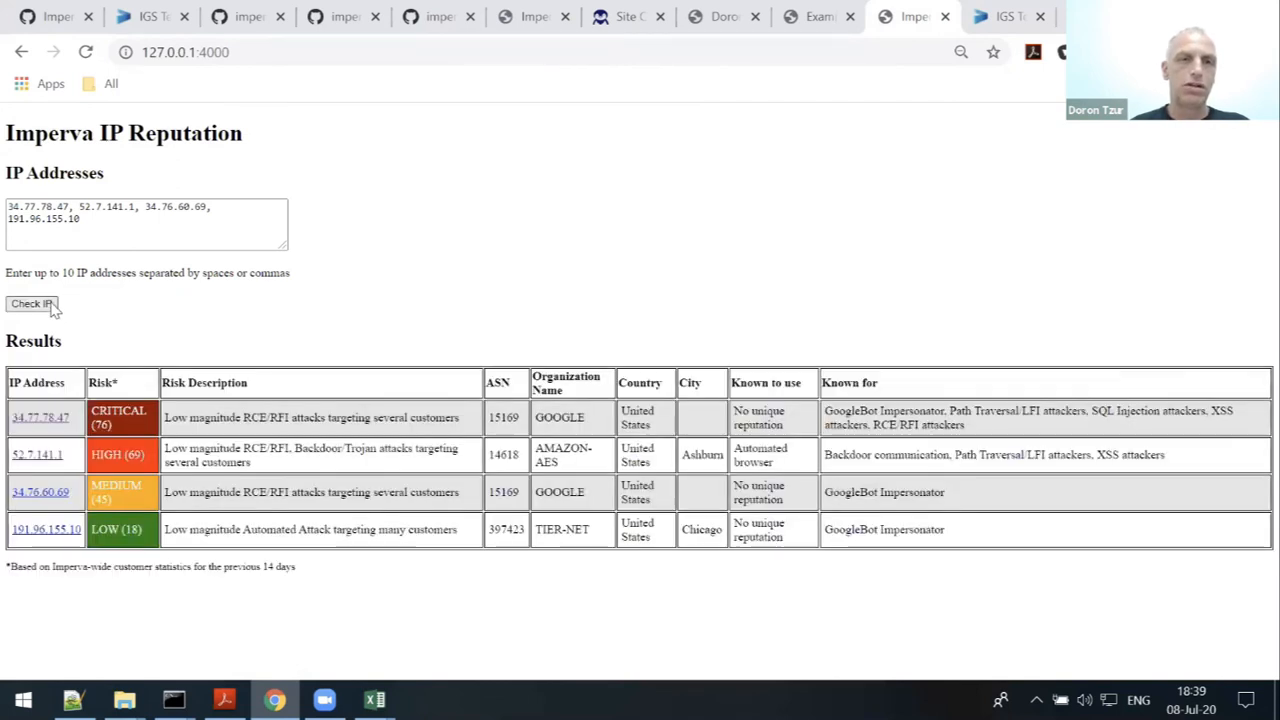
{"action": "left_click", "coordinate": [46, 305]}
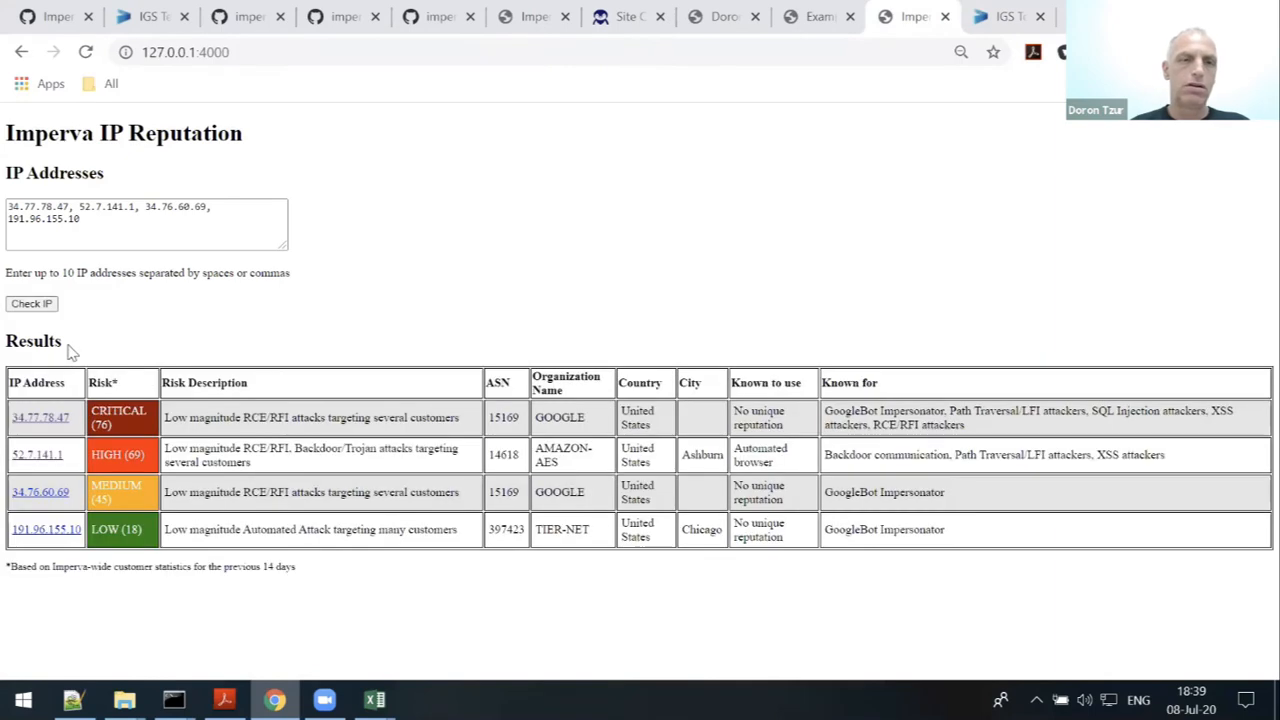
{"action": "left_click", "coordinate": [40, 309]}
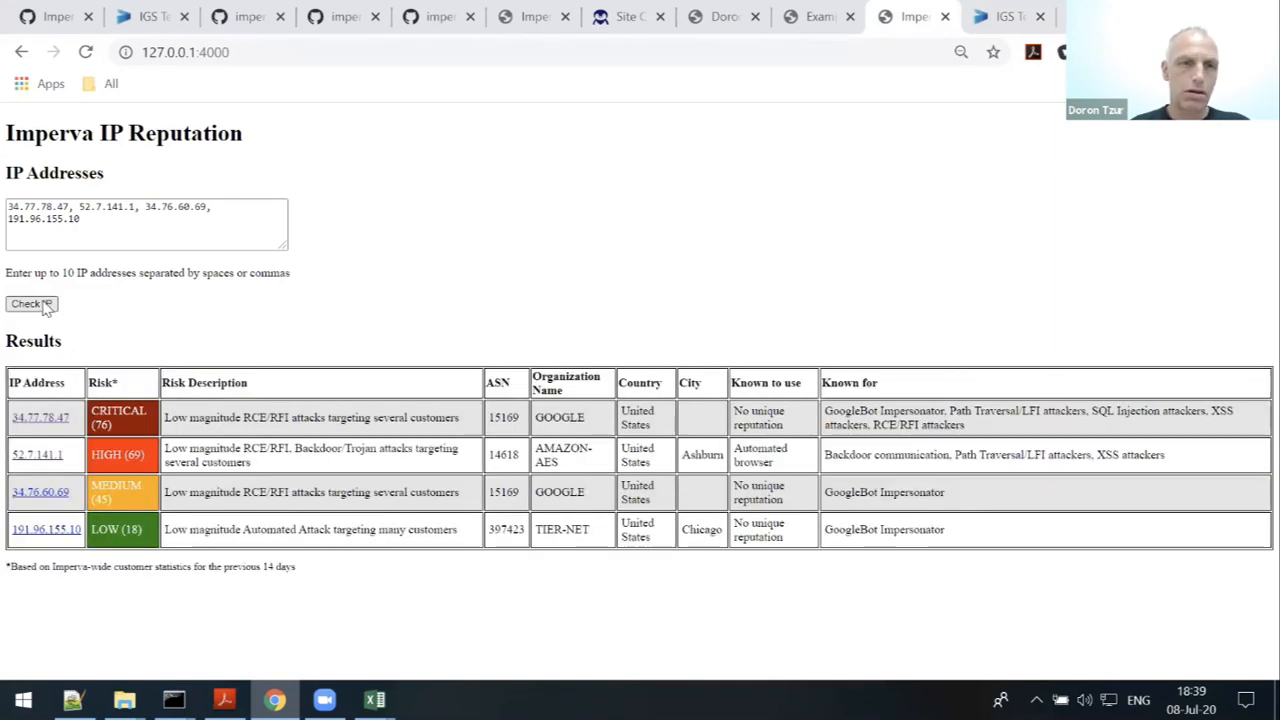
{"action": "left_click", "coordinate": [44, 306]}
{"action": "left_click", "coordinate": [45, 308]}
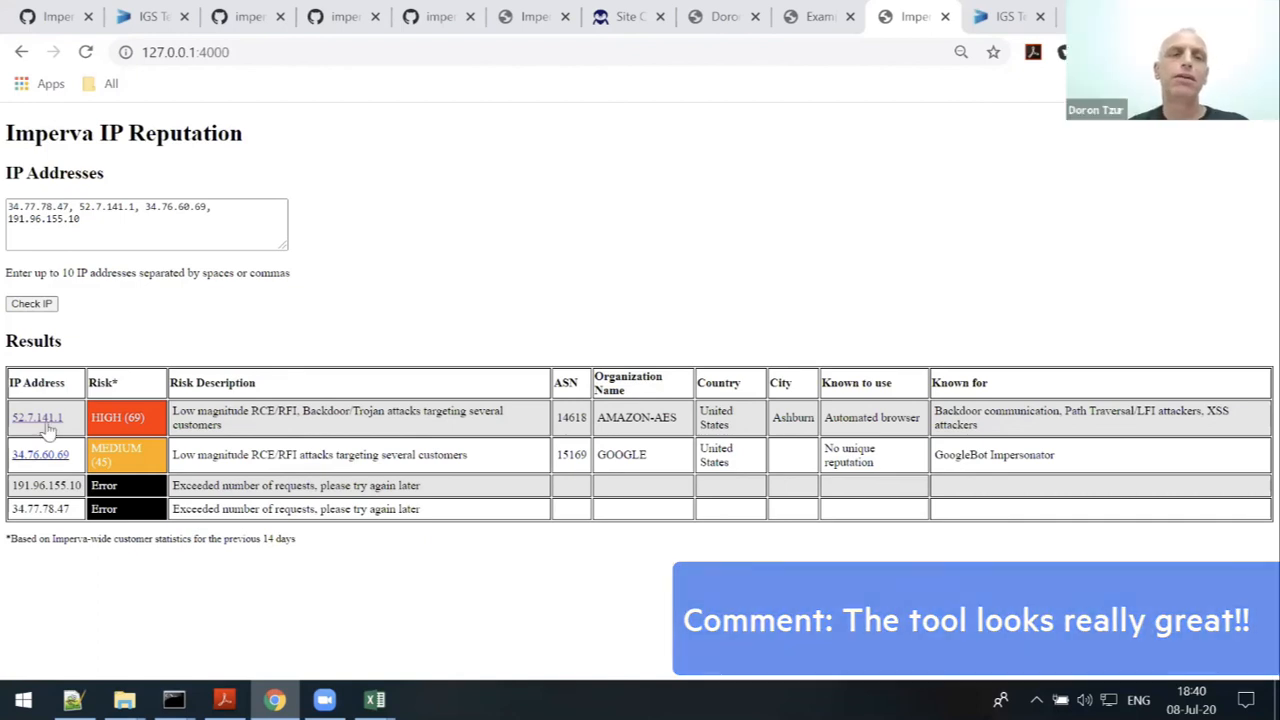
{"action": "left_click", "coordinate": [31, 305]}
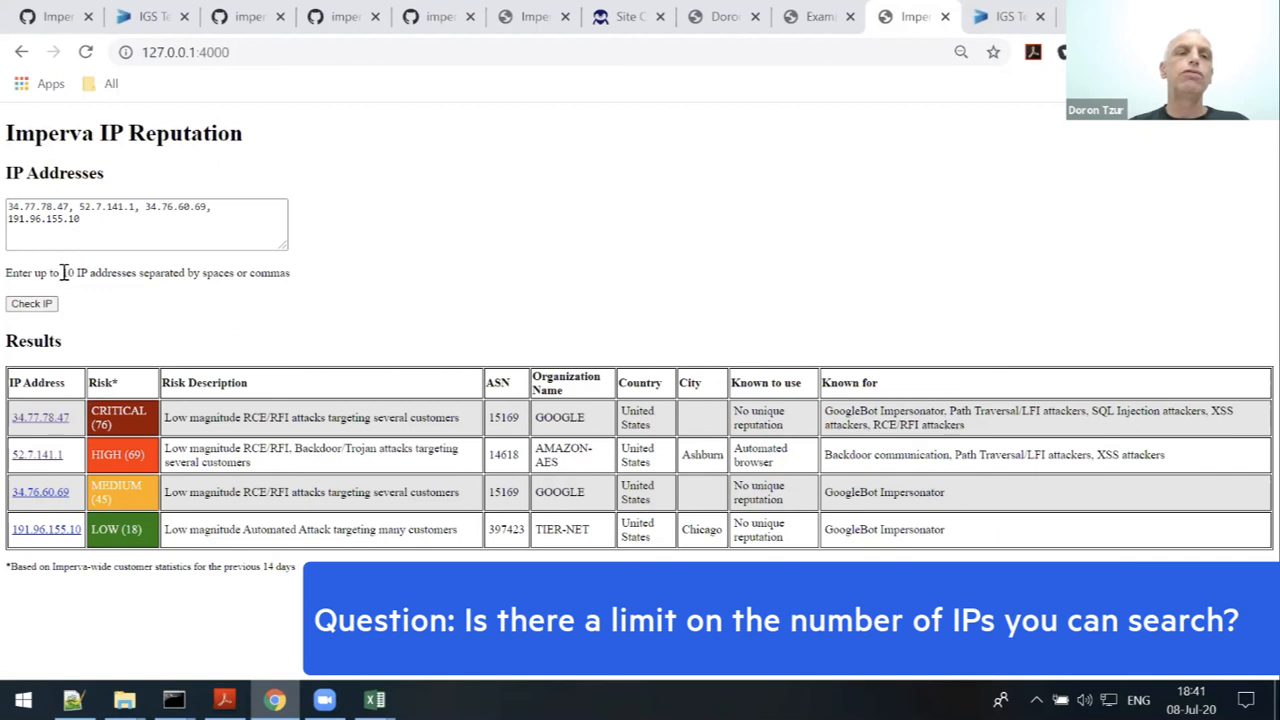
{"action": "left_click_drag", "start_coordinate": [63, 272], "coordinate": [137, 273]}
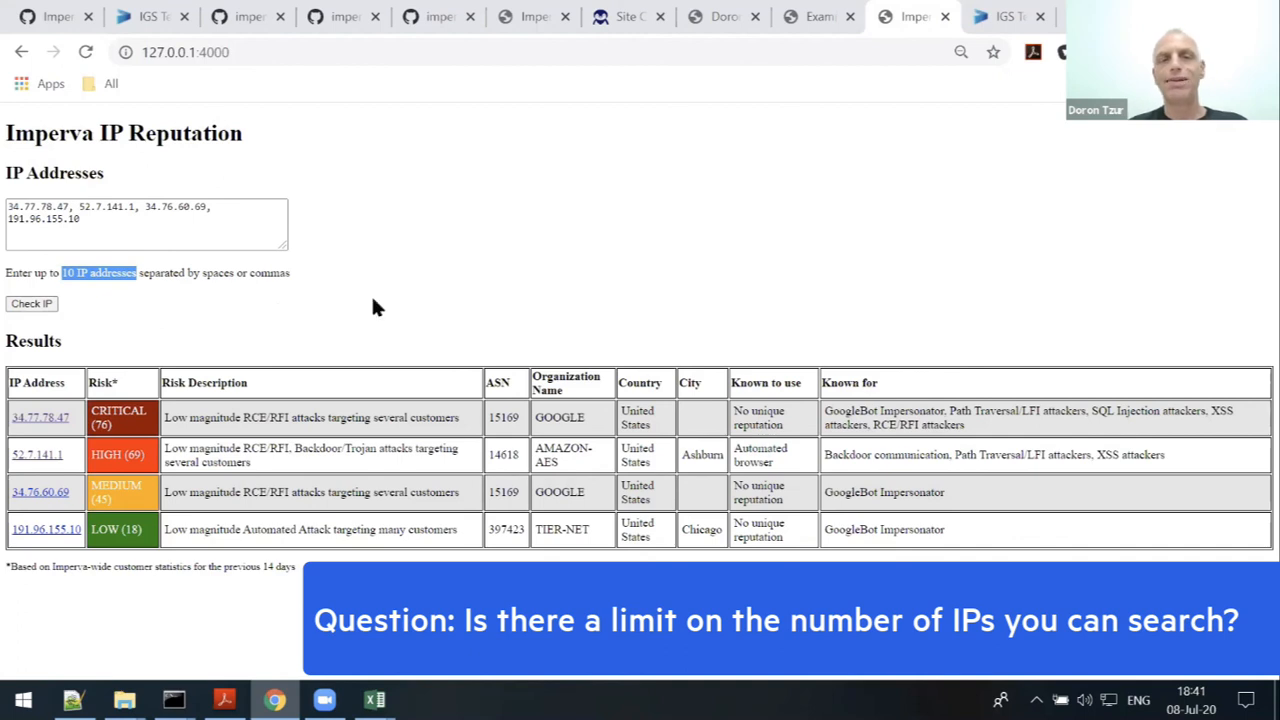
{"action": "left_click", "coordinate": [152, 221]}
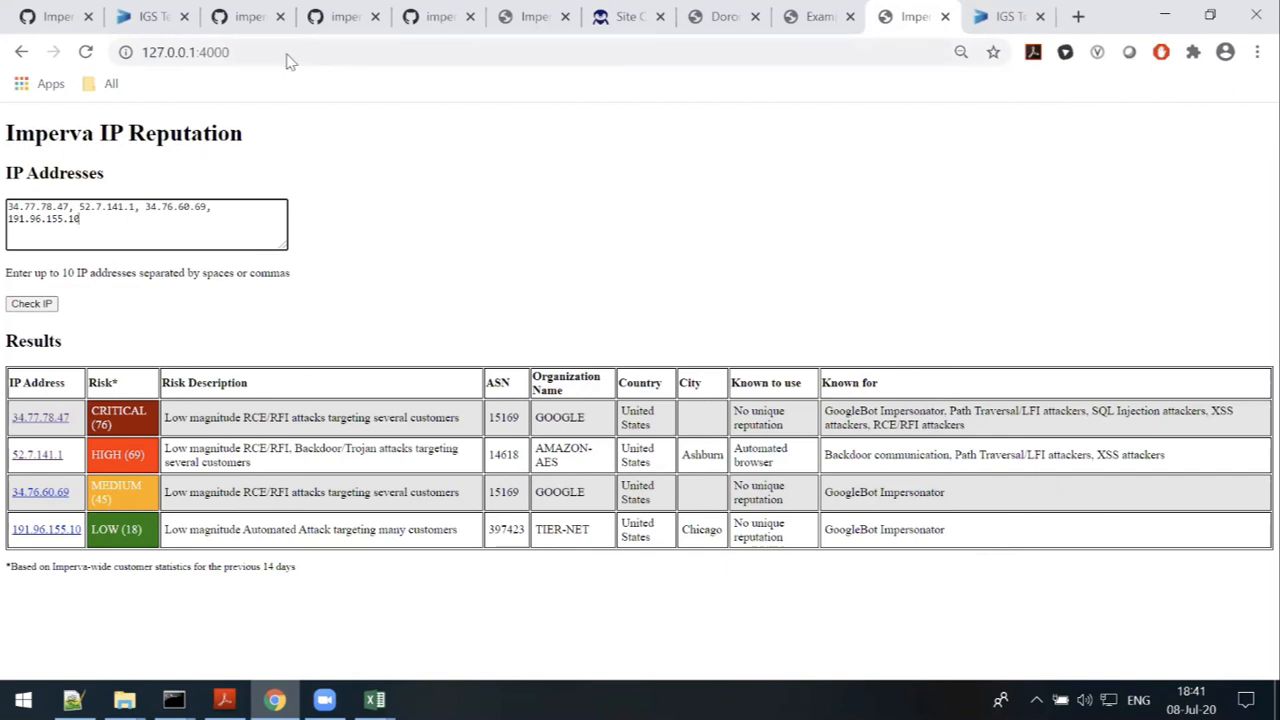
- Download the imperva/site-protection-viewer repository as a ZIP from the GitHub Code menu
{"action": "left_click", "coordinate": [252, 18]}
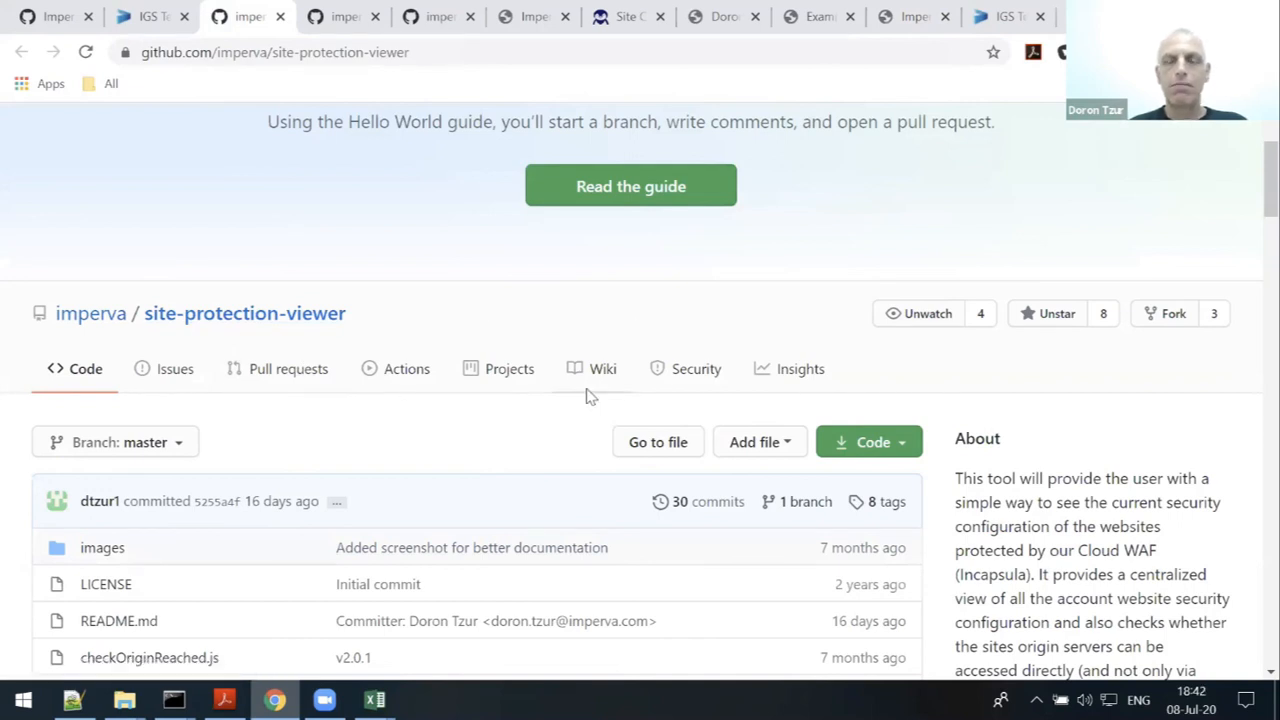
{"action": "scroll", "coordinate": [673, 397], "scroll_direction": "down", "scroll_amount": 1}
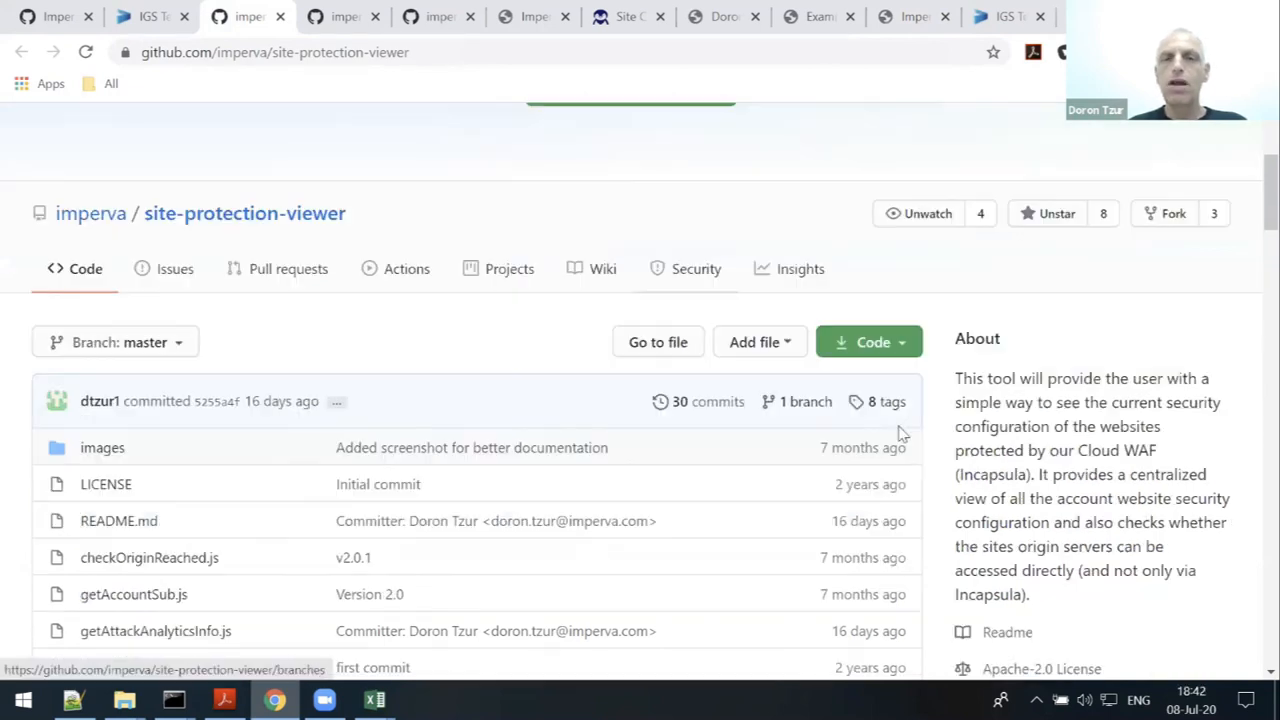
{"action": "left_click", "coordinate": [906, 349]}
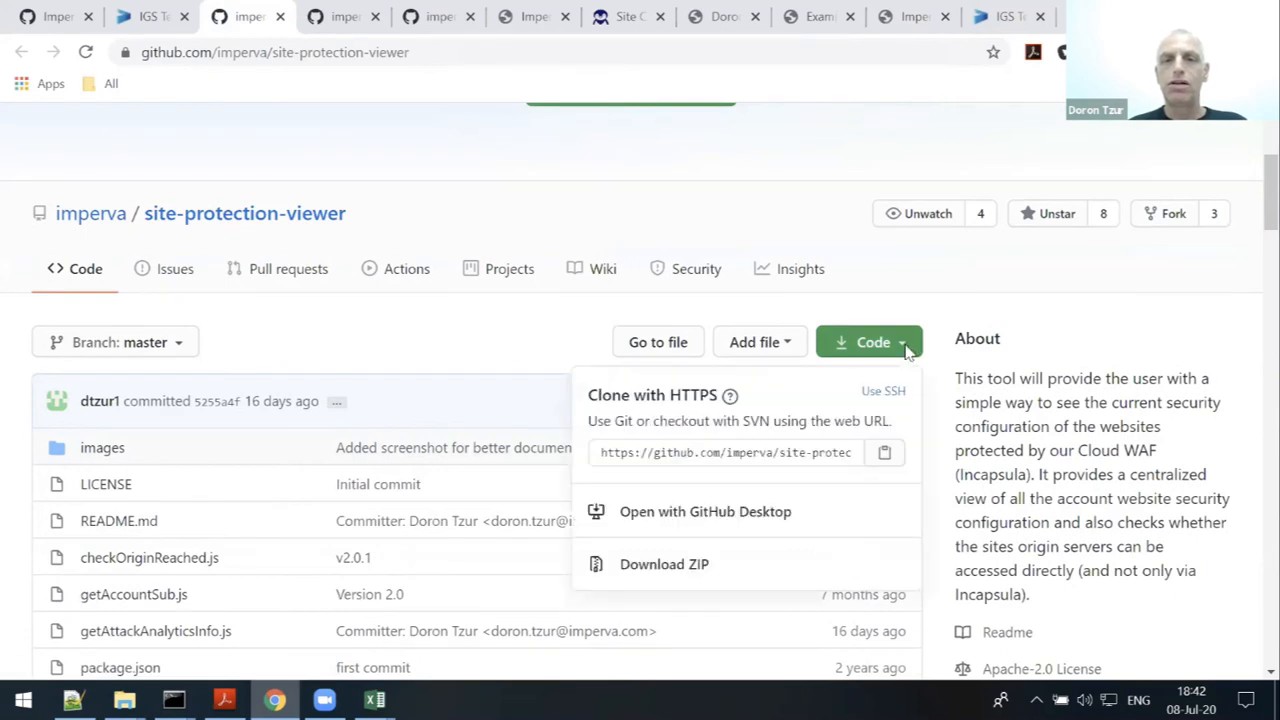
{"action": "left_click", "coordinate": [633, 298]}
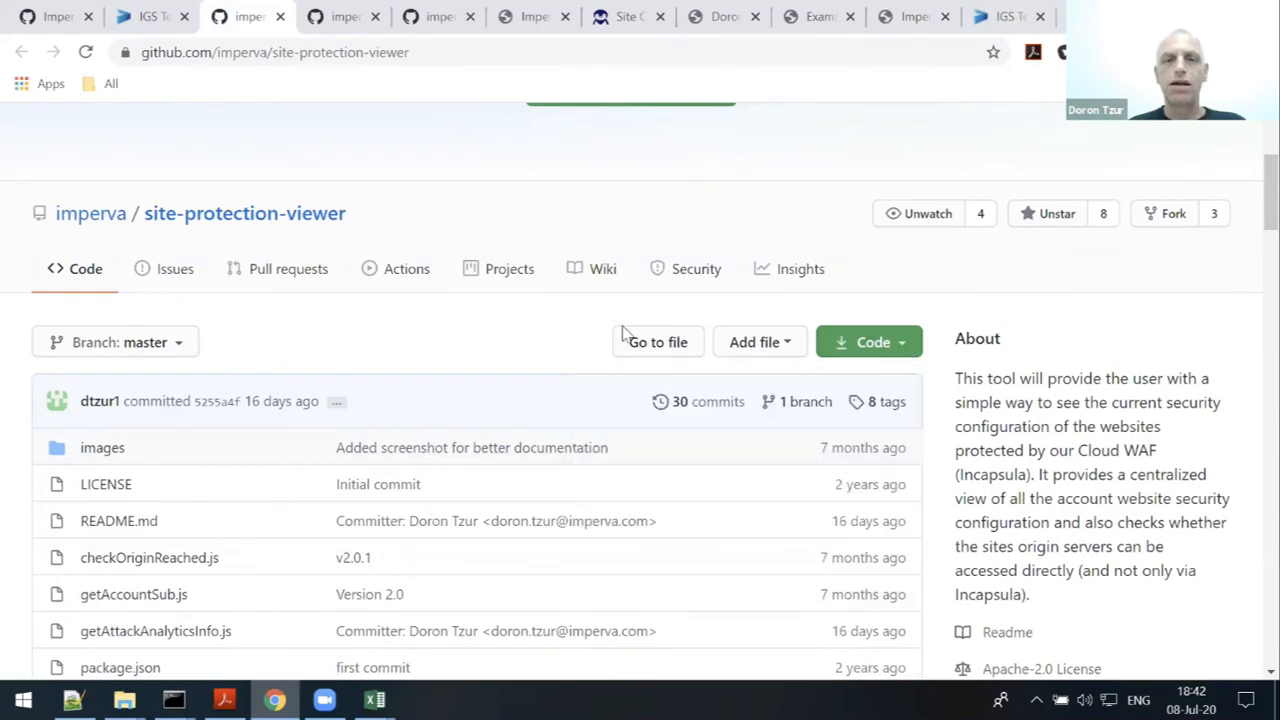
{"action": "scroll", "coordinate": [623, 340], "scroll_direction": "down", "scroll_amount": 8}
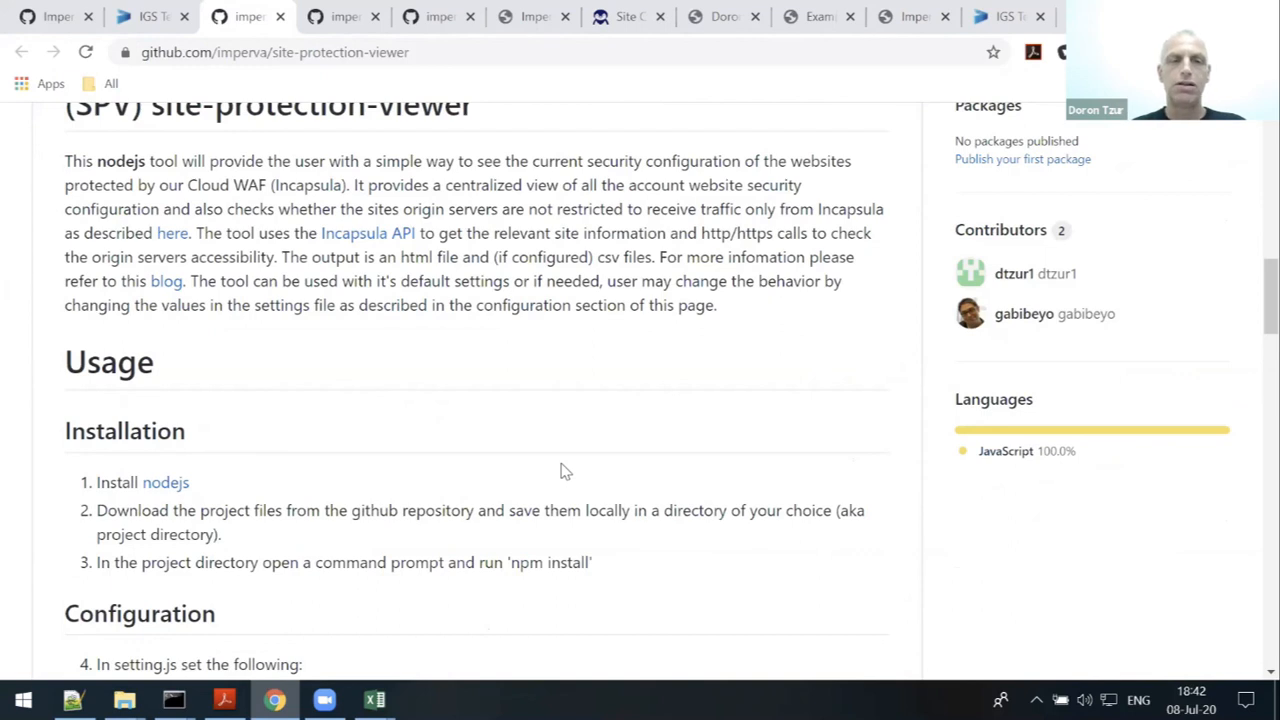
{"action": "scroll", "coordinate": [566, 478], "scroll_direction": "up", "scroll_amount": 1}
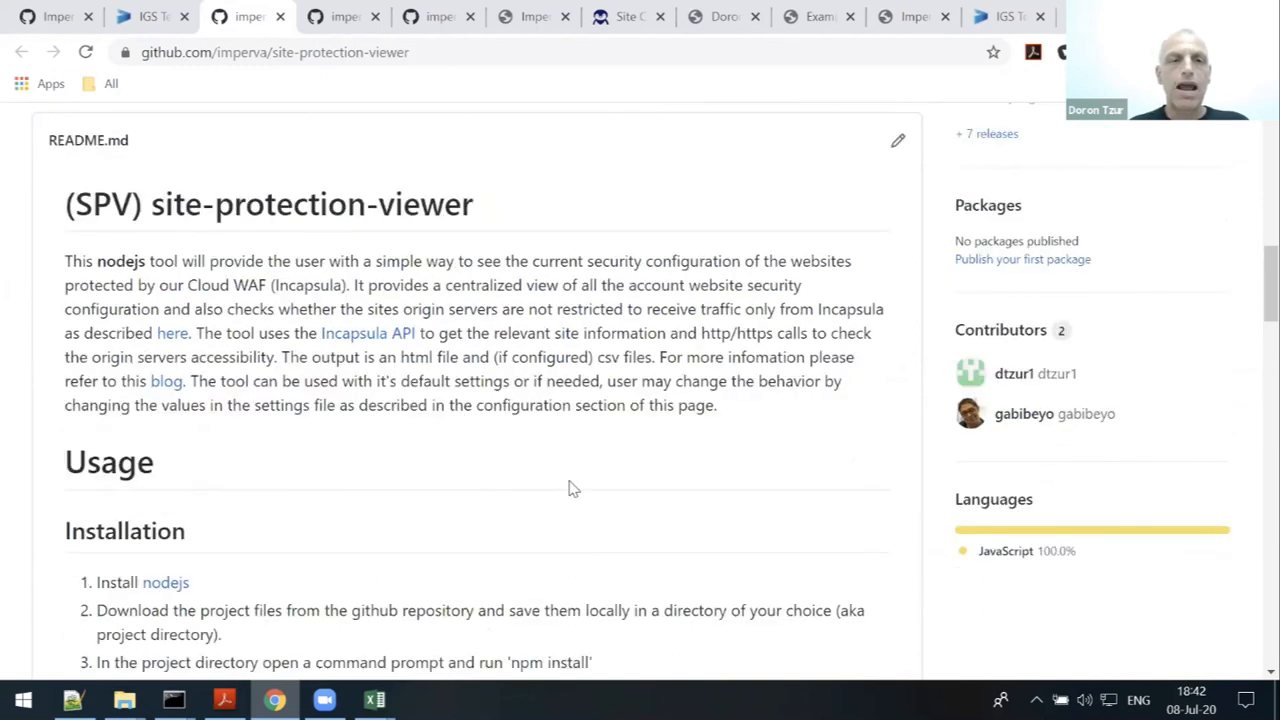
{"action": "scroll", "coordinate": [422, 518], "scroll_direction": "up", "scroll_amount": 6}
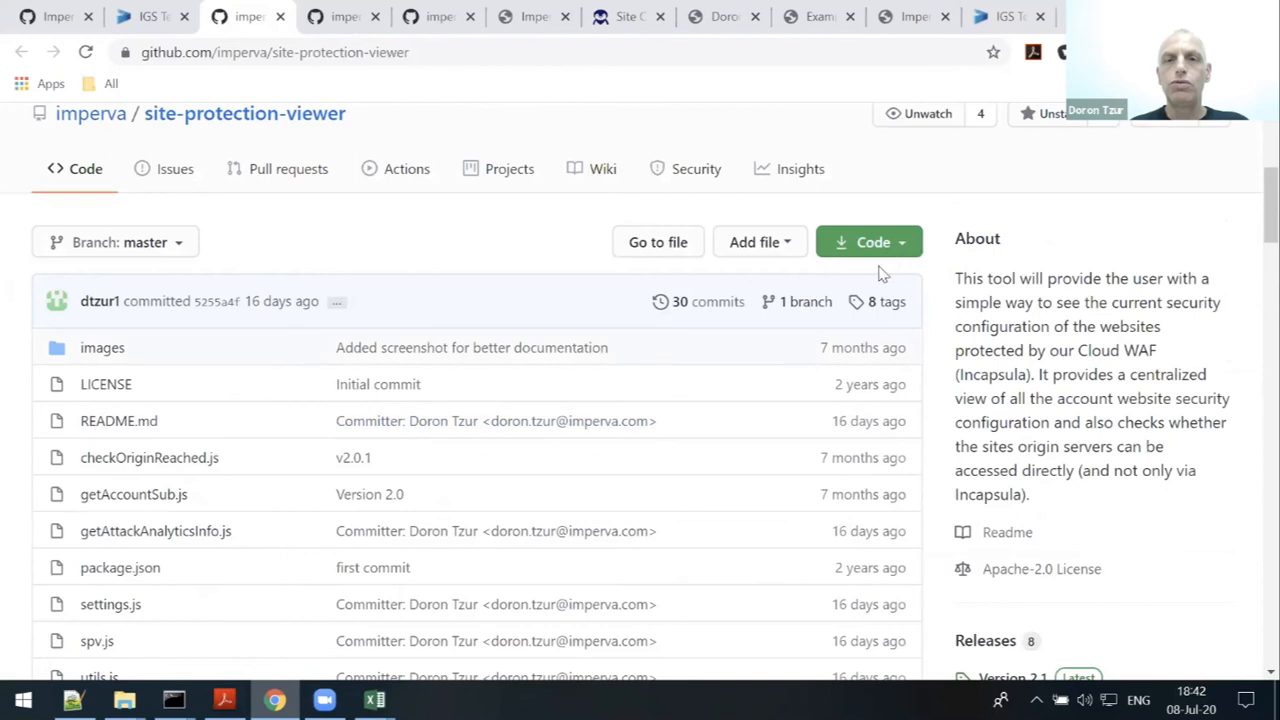
{"action": "left_click", "coordinate": [862, 242]}
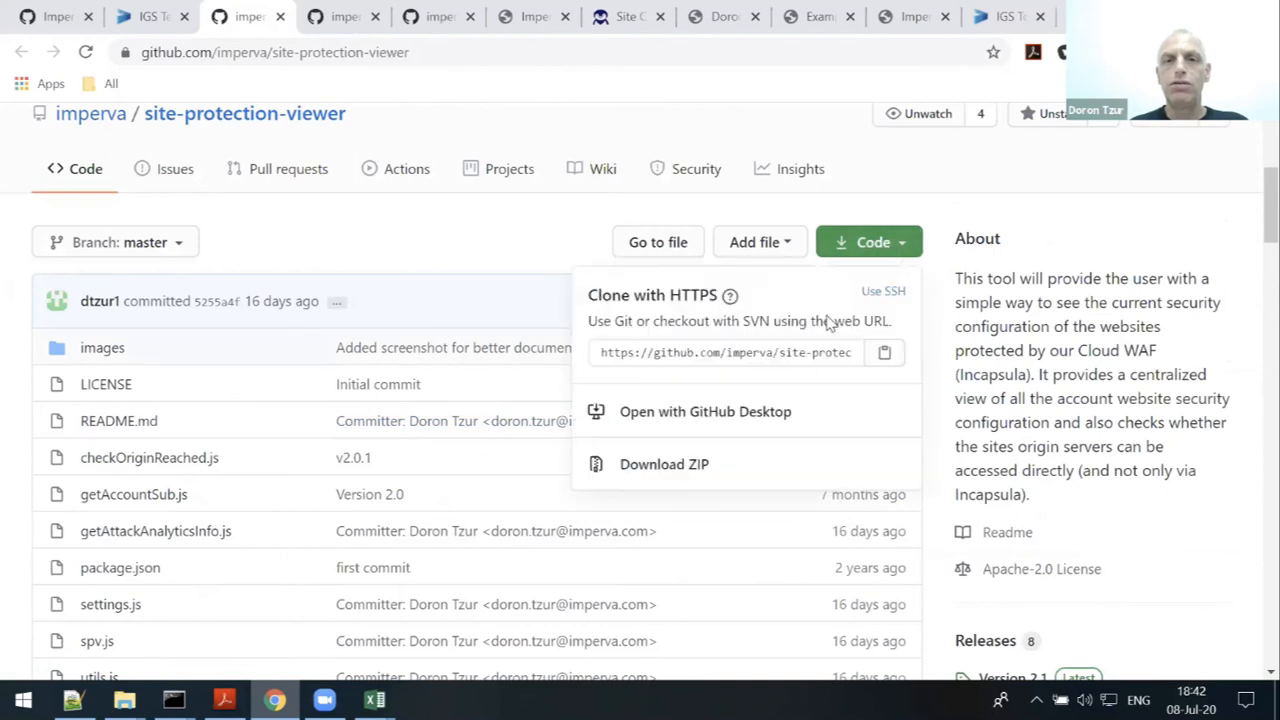
{"action": "left_click", "coordinate": [674, 474]}
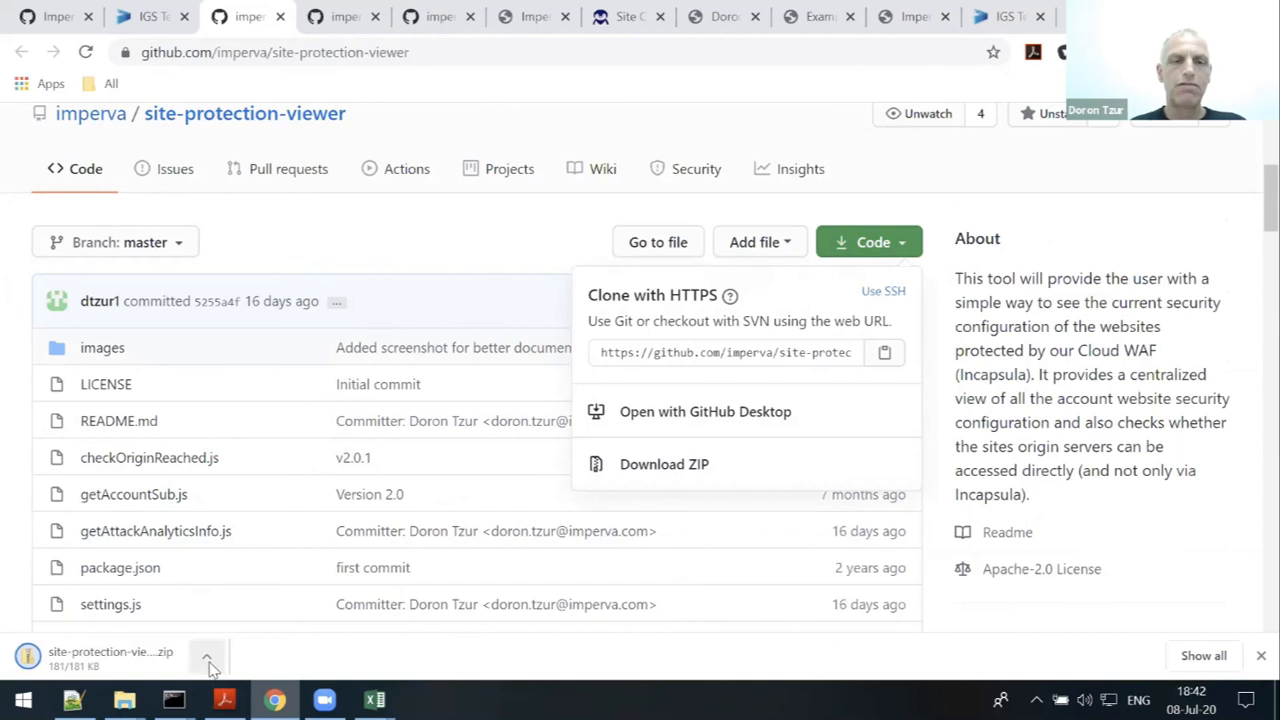
- Show the downloaded ZIP in its folder and create a new folder named test in webinar
{"action": "left_click", "coordinate": [207, 661]}
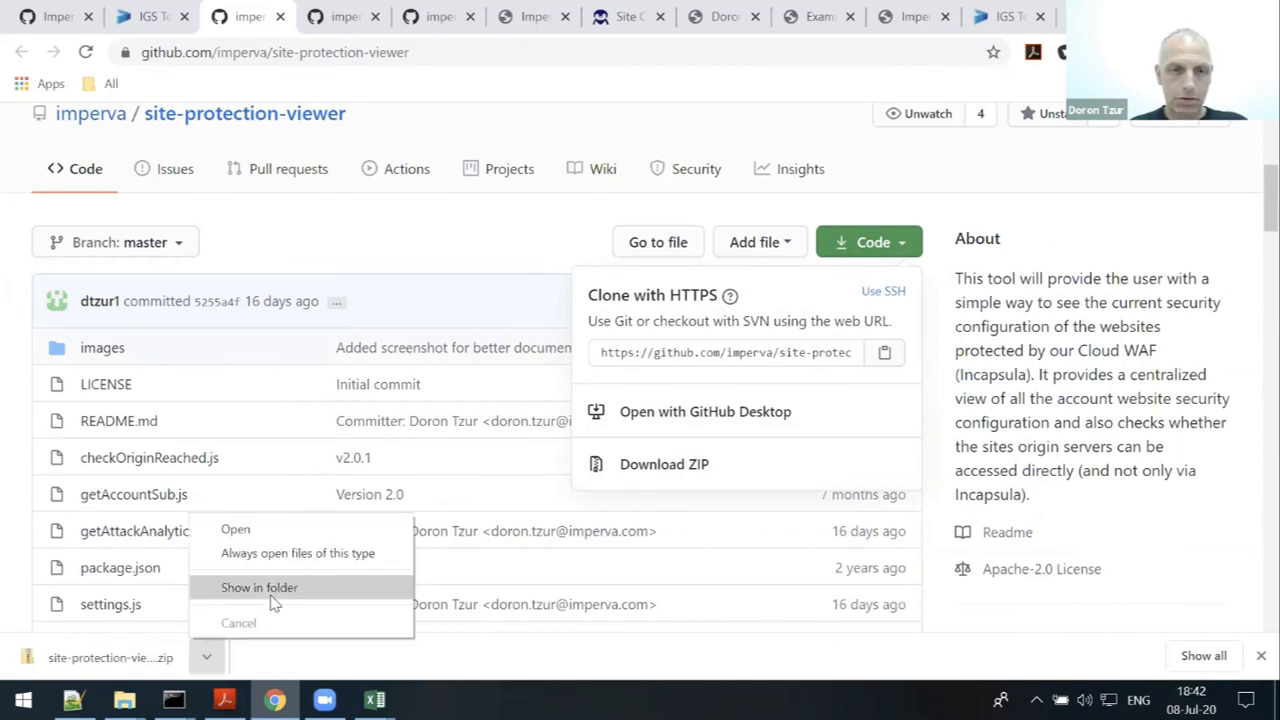
{"action": "left_click", "coordinate": [273, 601]}
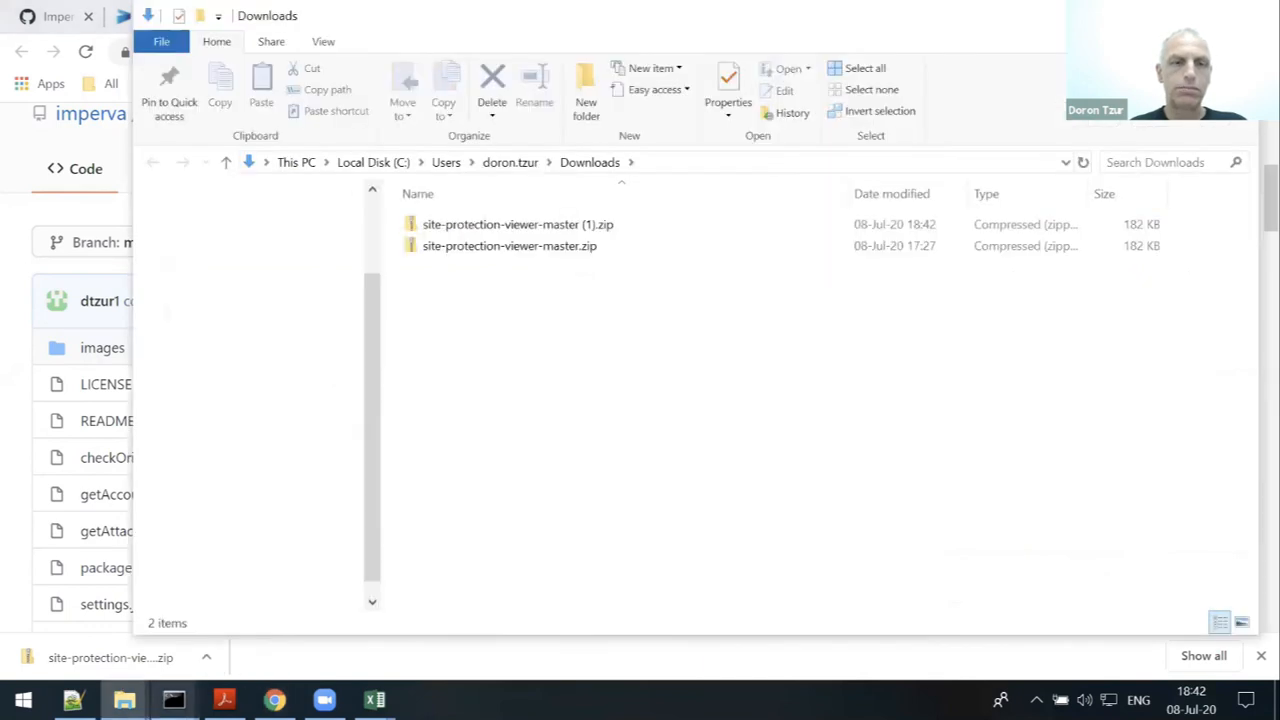
{"action": "left_click", "coordinate": [124, 700]}
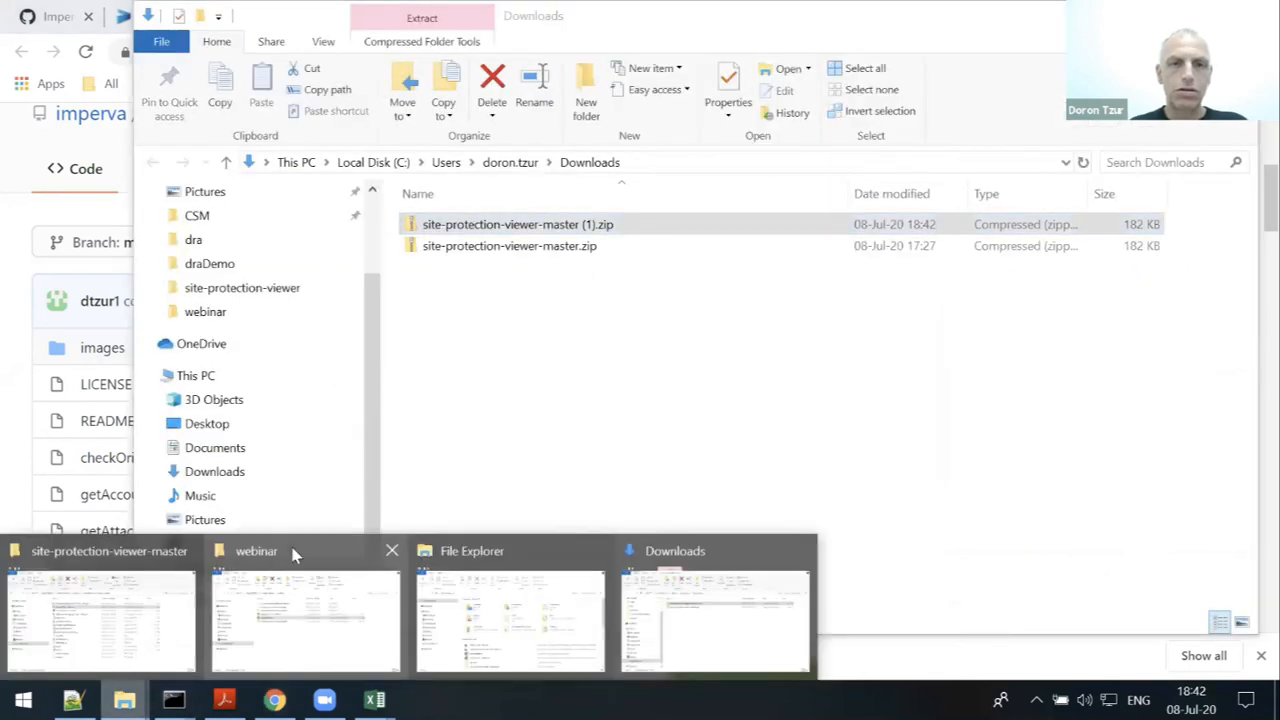
{"action": "left_click", "coordinate": [293, 551]}
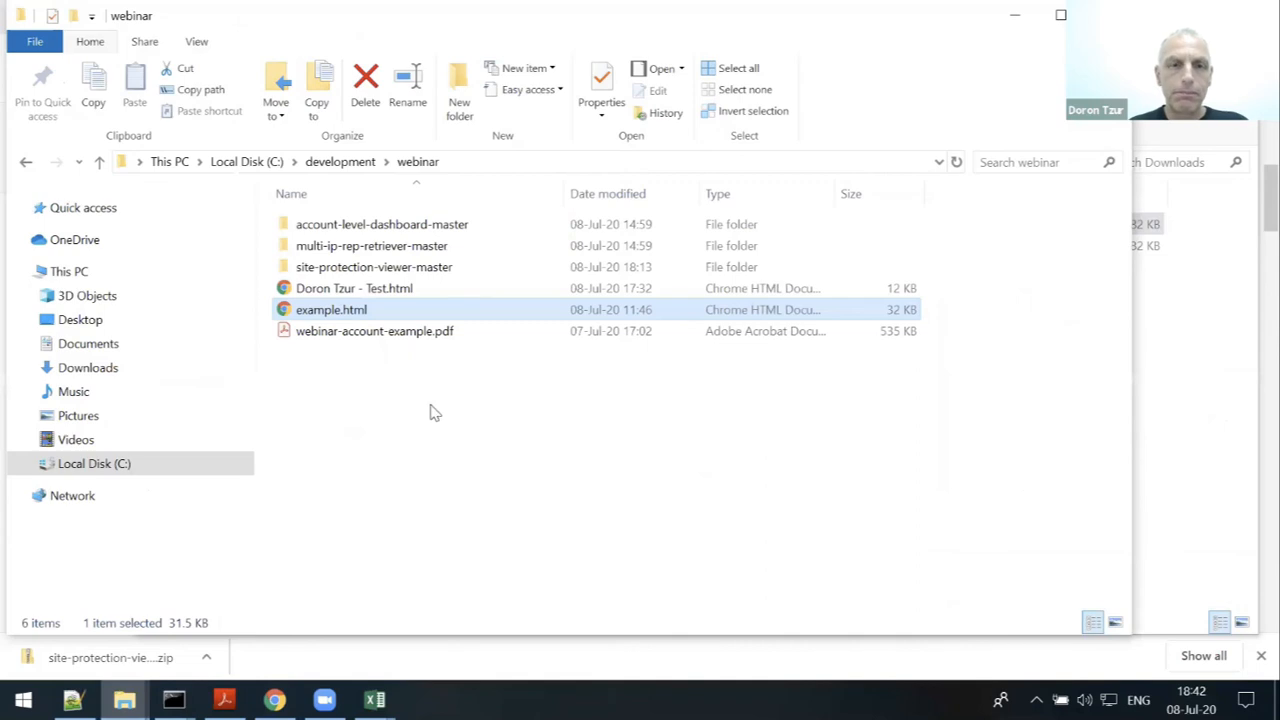
{"action": "right_click", "coordinate": [424, 420]}
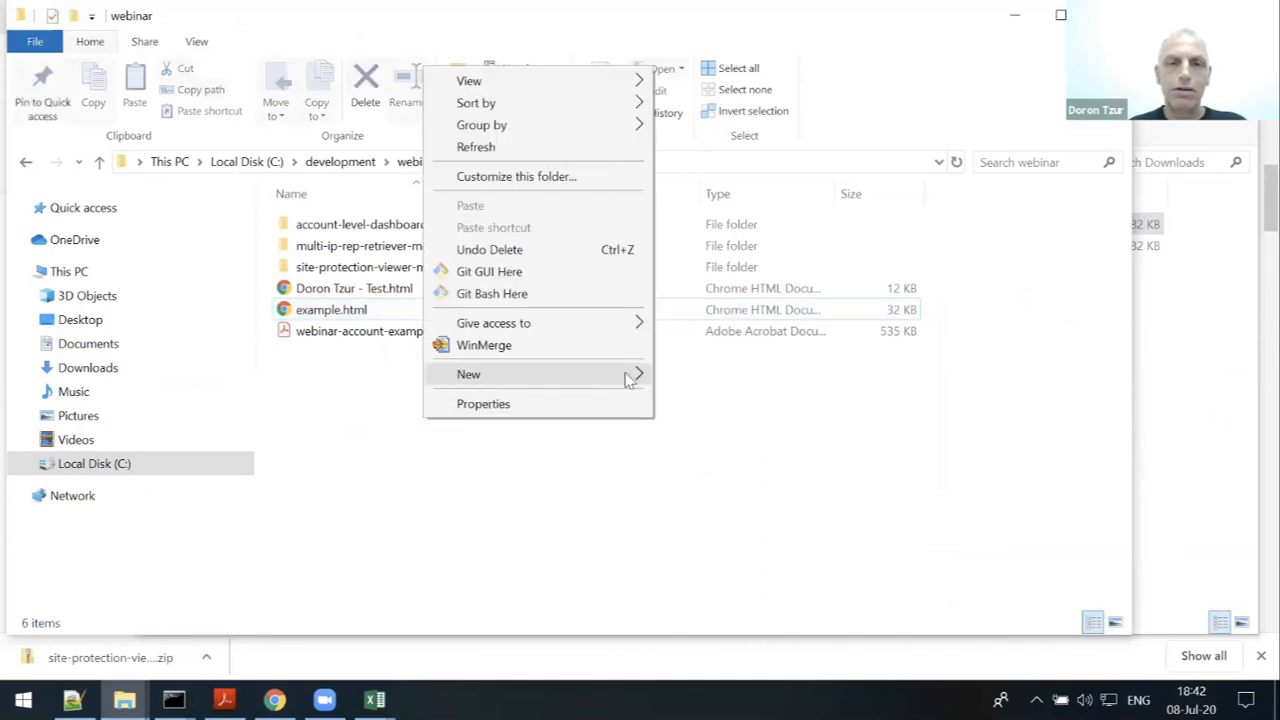
{"action": "mouse_move", "coordinate": [634, 376]}
{"action": "left_click", "coordinate": [672, 381]}
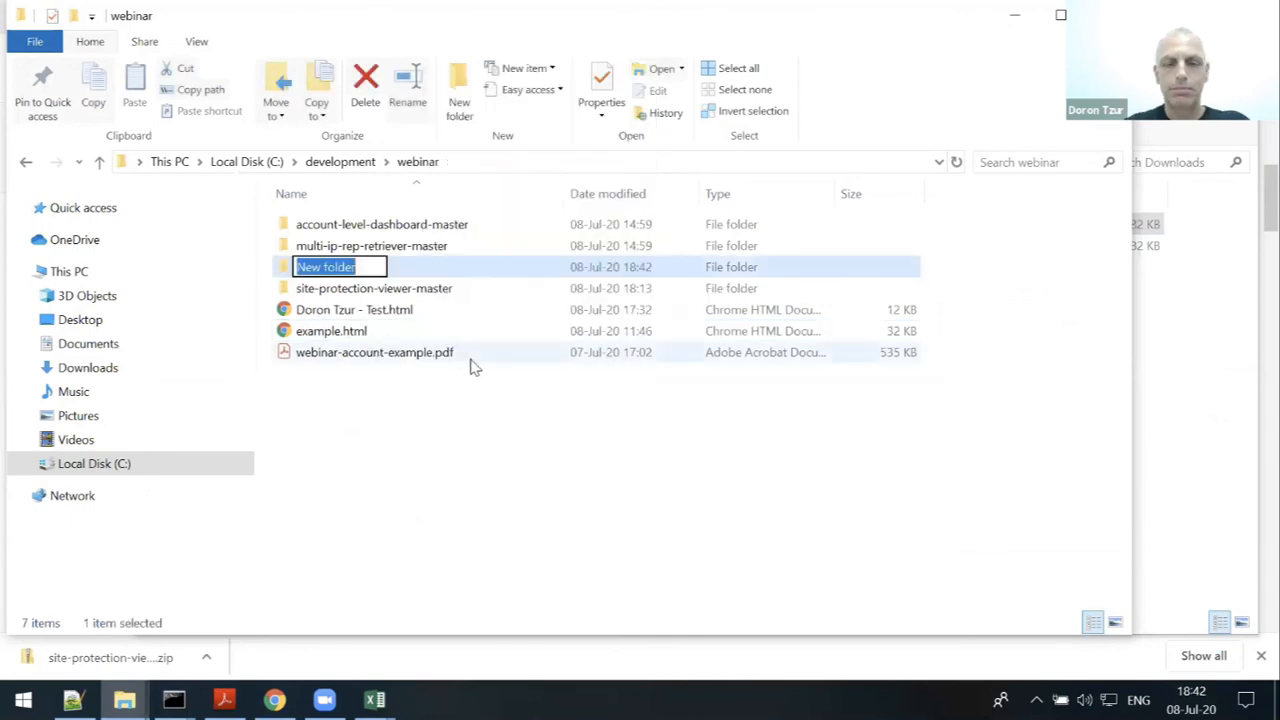
{"action": "type", "text": "test"}
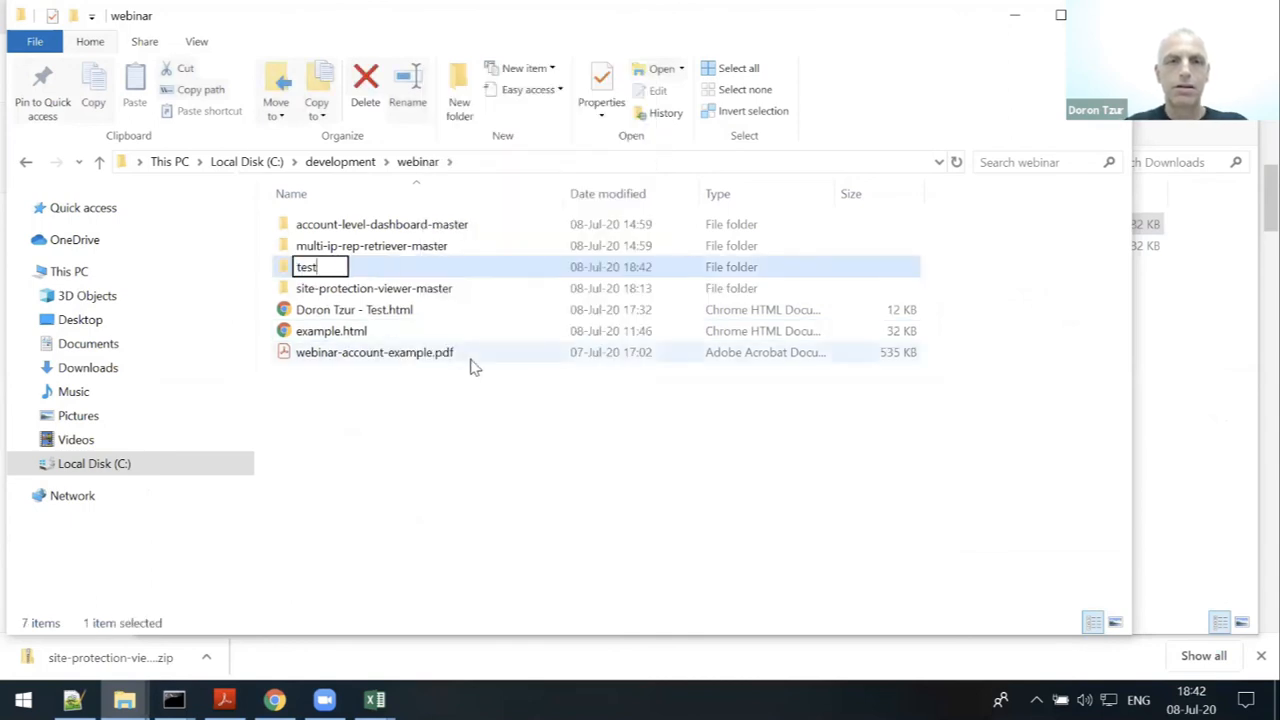
{"action": "key", "text": "Return"}
{"action": "key", "text": "Return"}
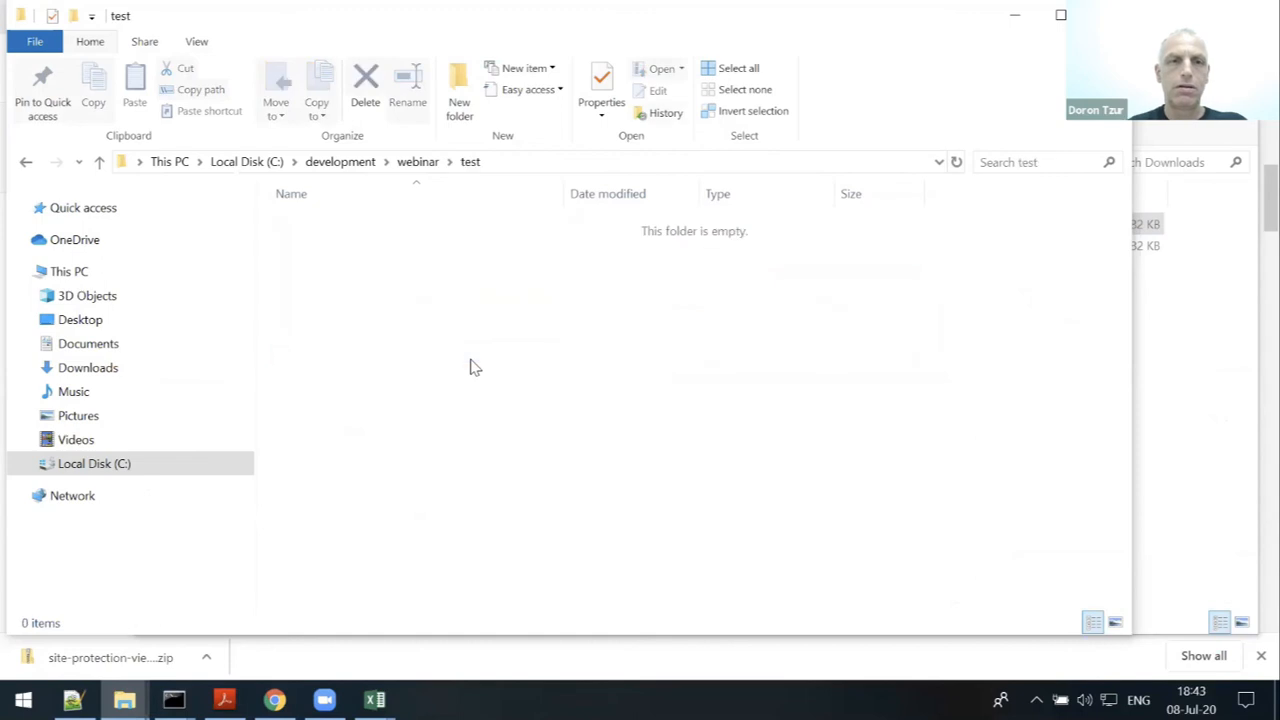
- Copy the site-protection-viewer-master folder from the ZIP into the test folder
{"action": "key", "text": "alt+Tab"}
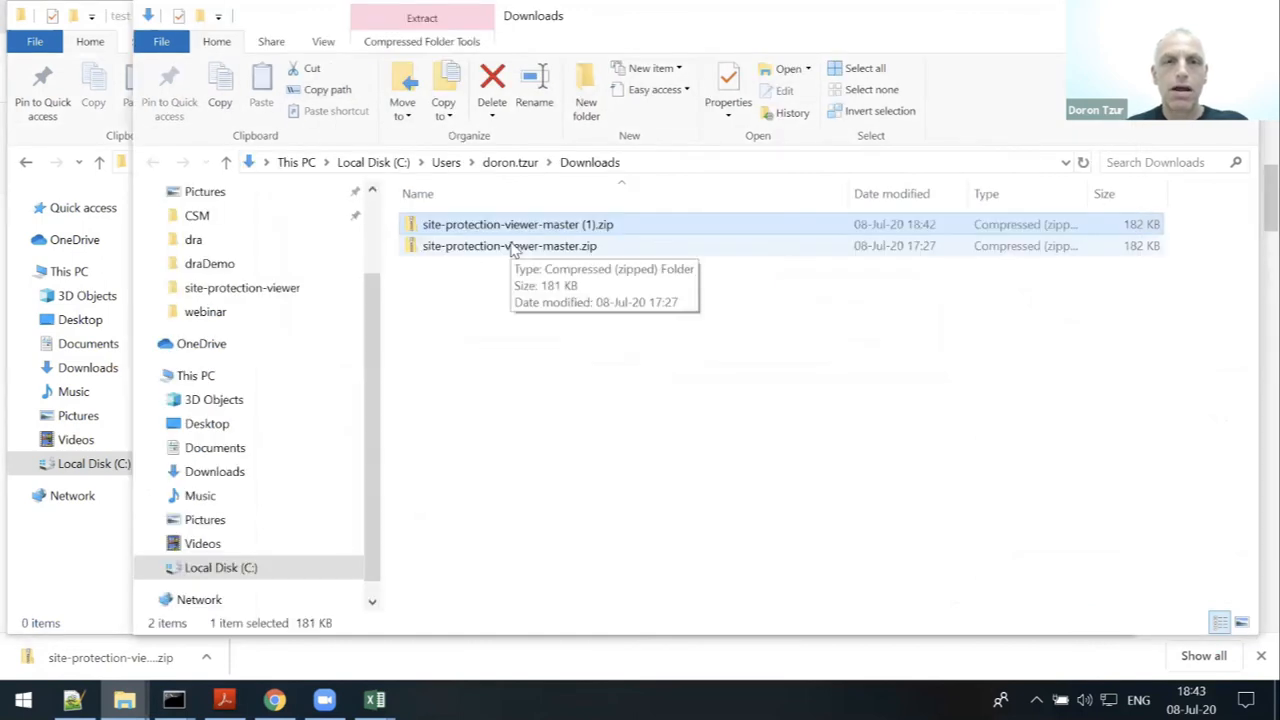
{"action": "double_click", "coordinate": [512, 247]}
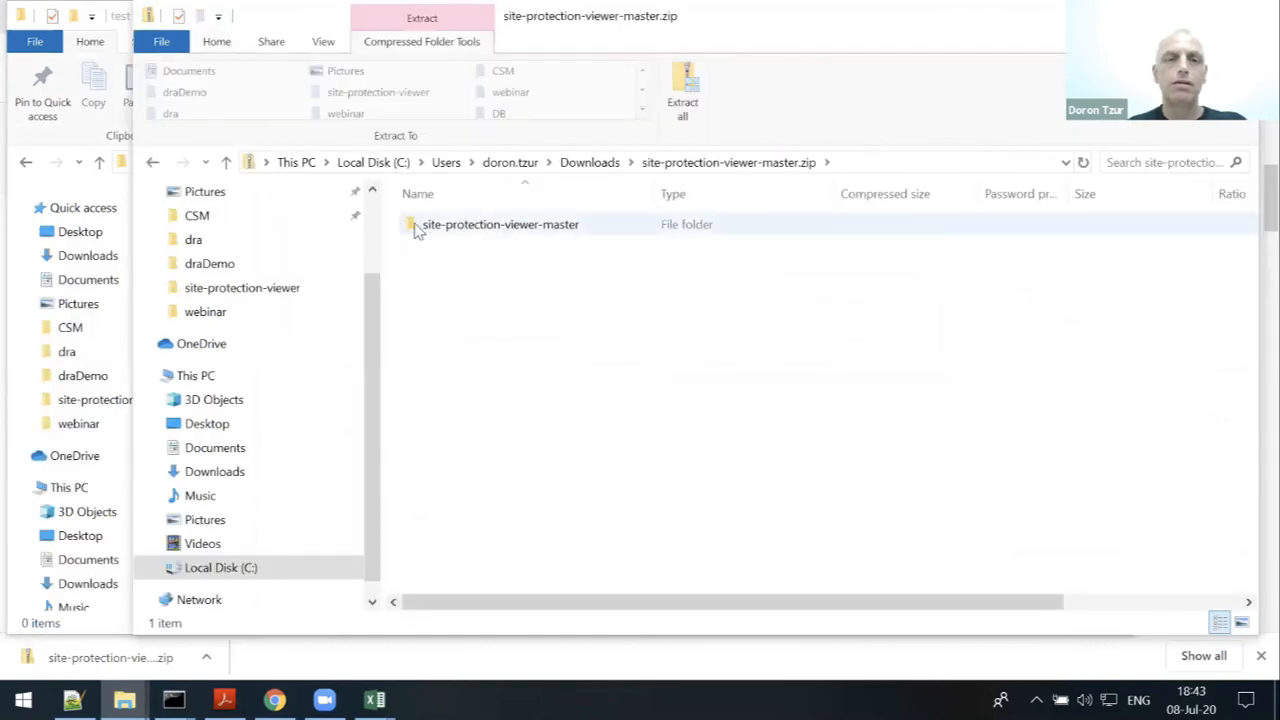
{"action": "left_click", "coordinate": [420, 228]}
{"action": "key", "text": "alt+Tab"}
{"action": "left_click_drag", "start_coordinate": [497, 390], "coordinate": [494, 389]}
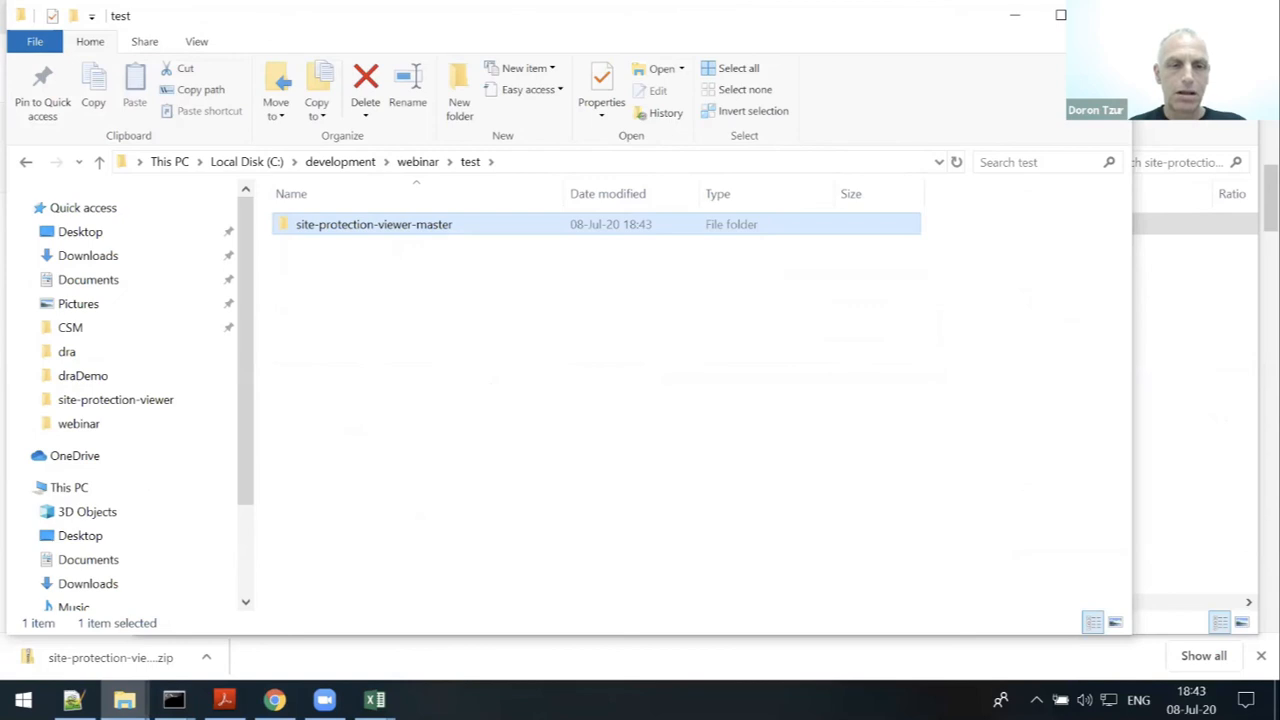
- Stop the running dashboard server and change directory into test\site-protection-viewer-master
{"action": "left_click", "coordinate": [173, 700]}
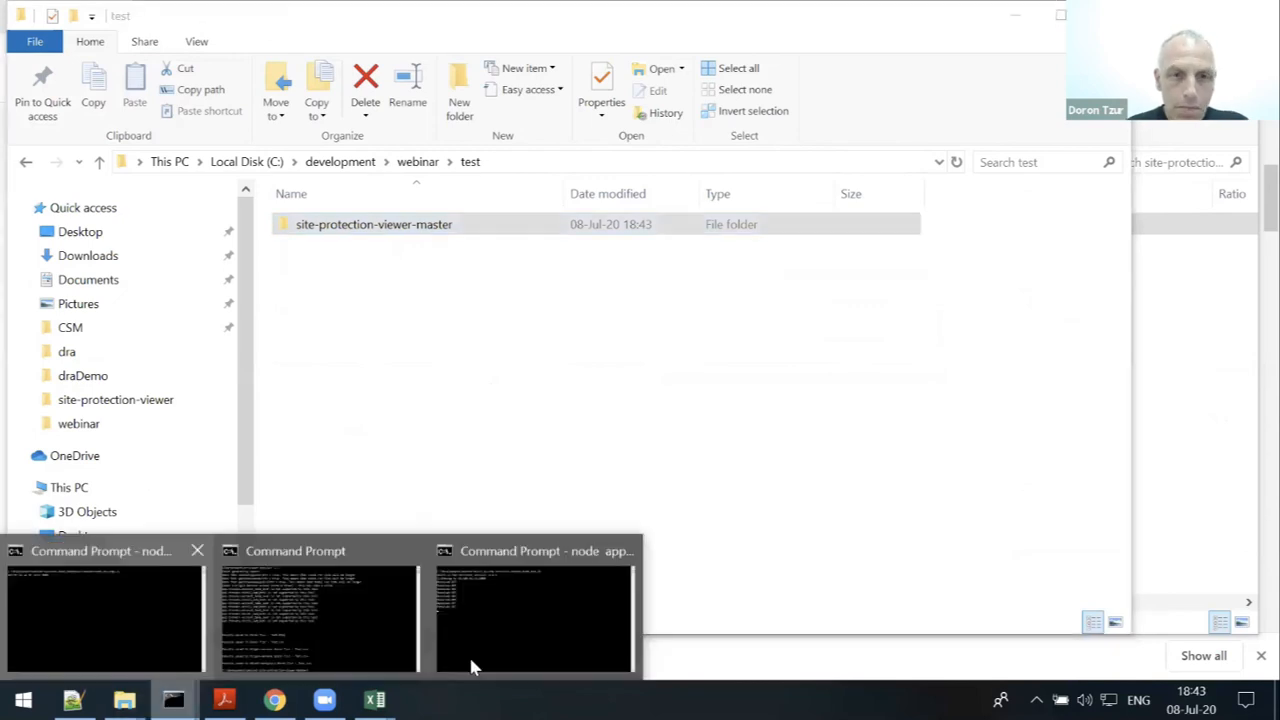
{"action": "left_click", "coordinate": [112, 646]}
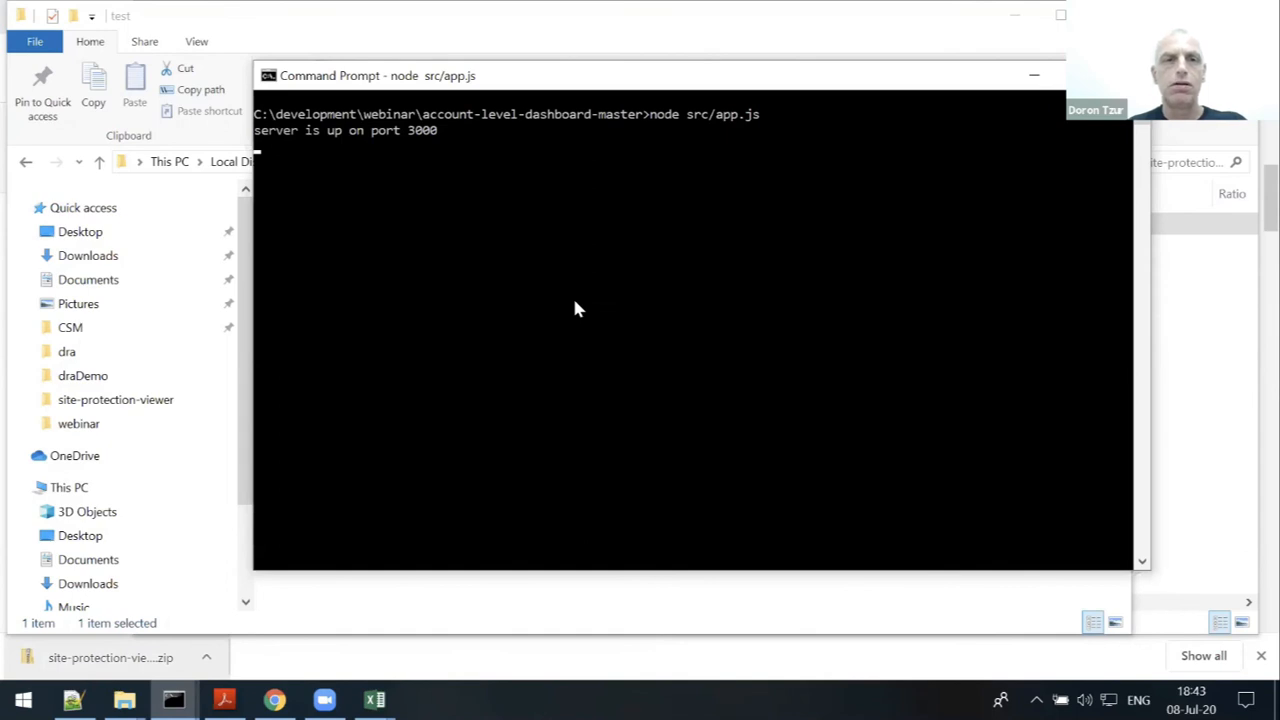
{"action": "key", "text": "ctrl+c"}
{"action": "type", "text": "cd .."}
{"action": "key", "text": "Return"}
{"action": "type", "text": "cd test"}
{"action": "key", "text": "Return"}
{"action": "type", "text": "cd"}
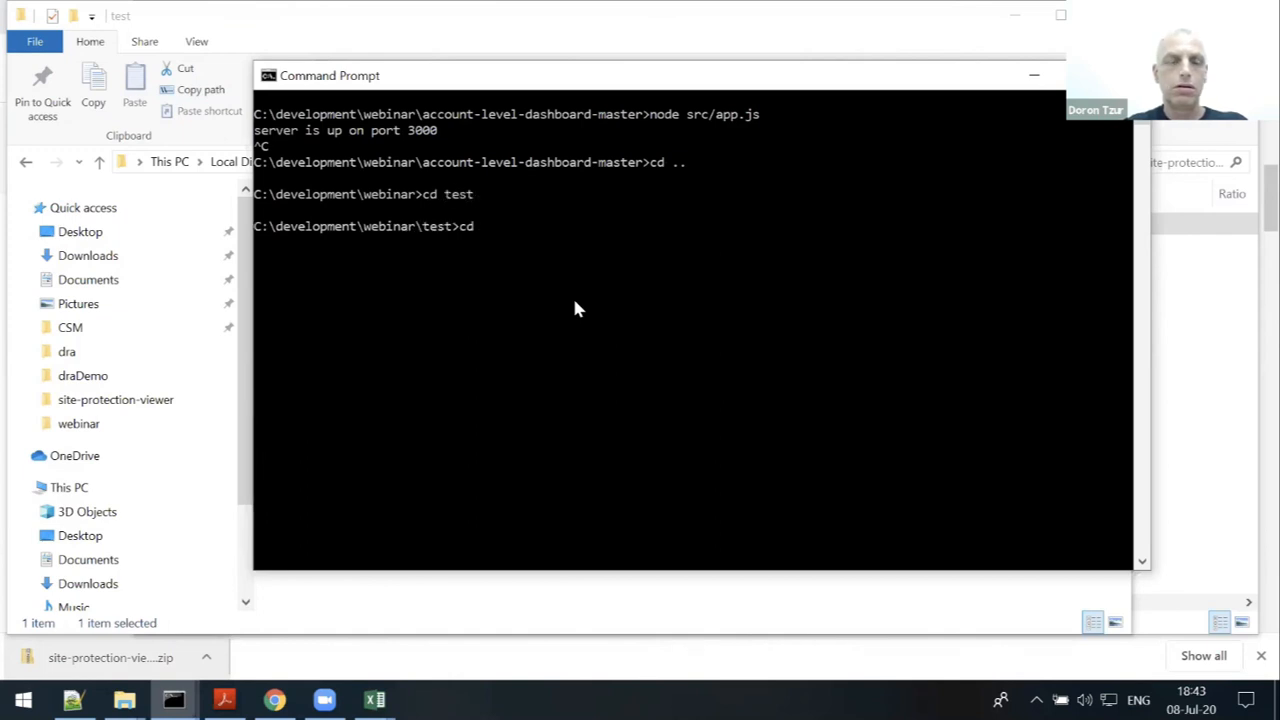
{"action": "key", "text": "Tab"}
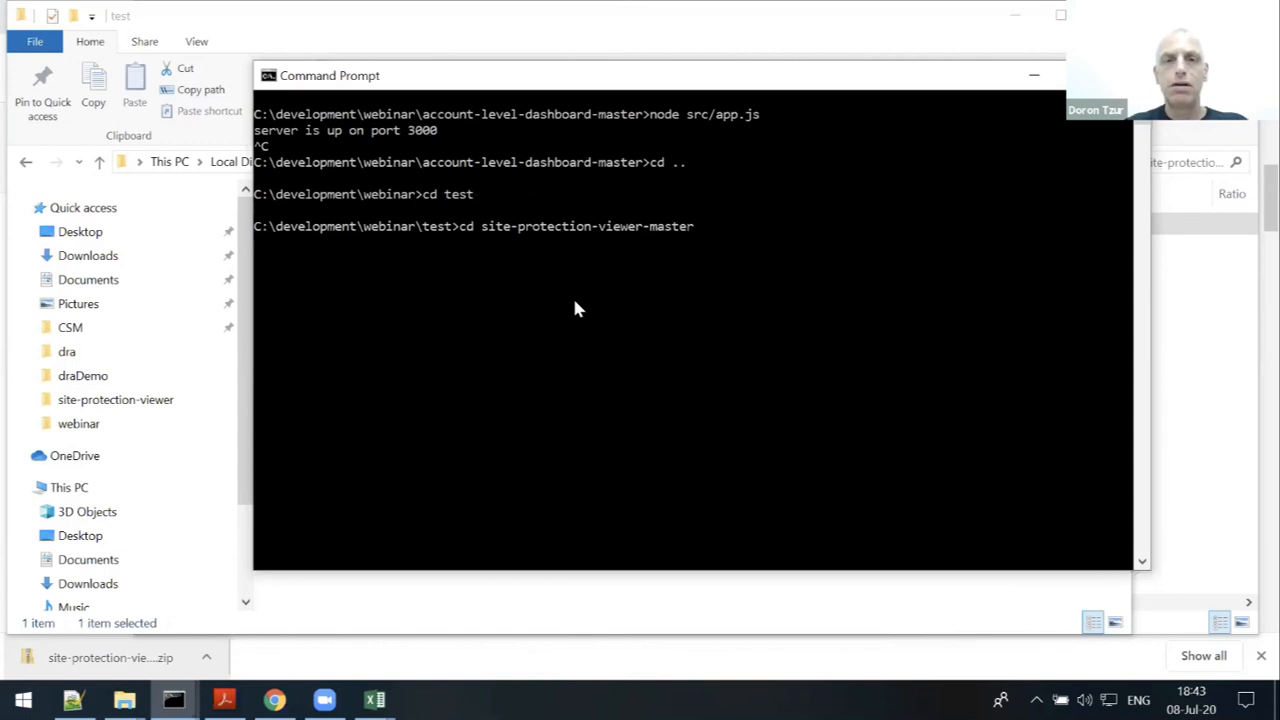
{"action": "key", "text": "Return"}
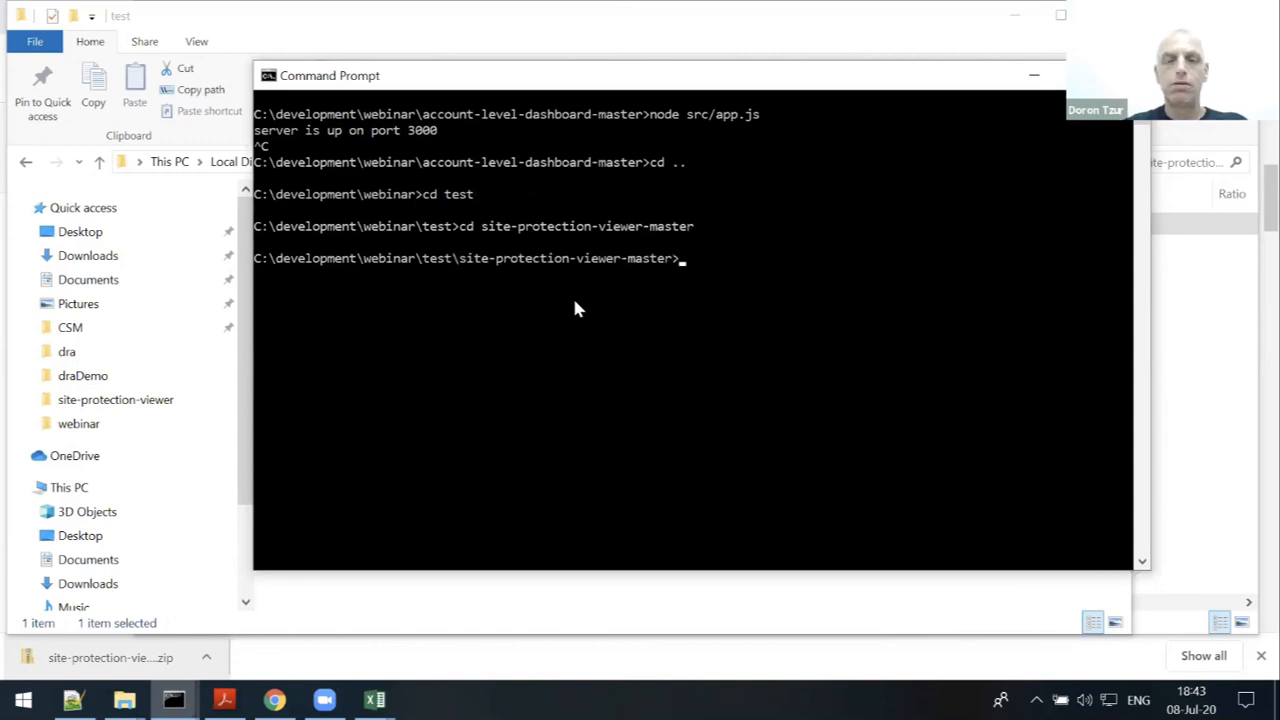
- Run npm install, adding 54 packages with 0 vulnerabilities
{"action": "type", "text": "n"}
{"action": "type", "text": "pm install"}
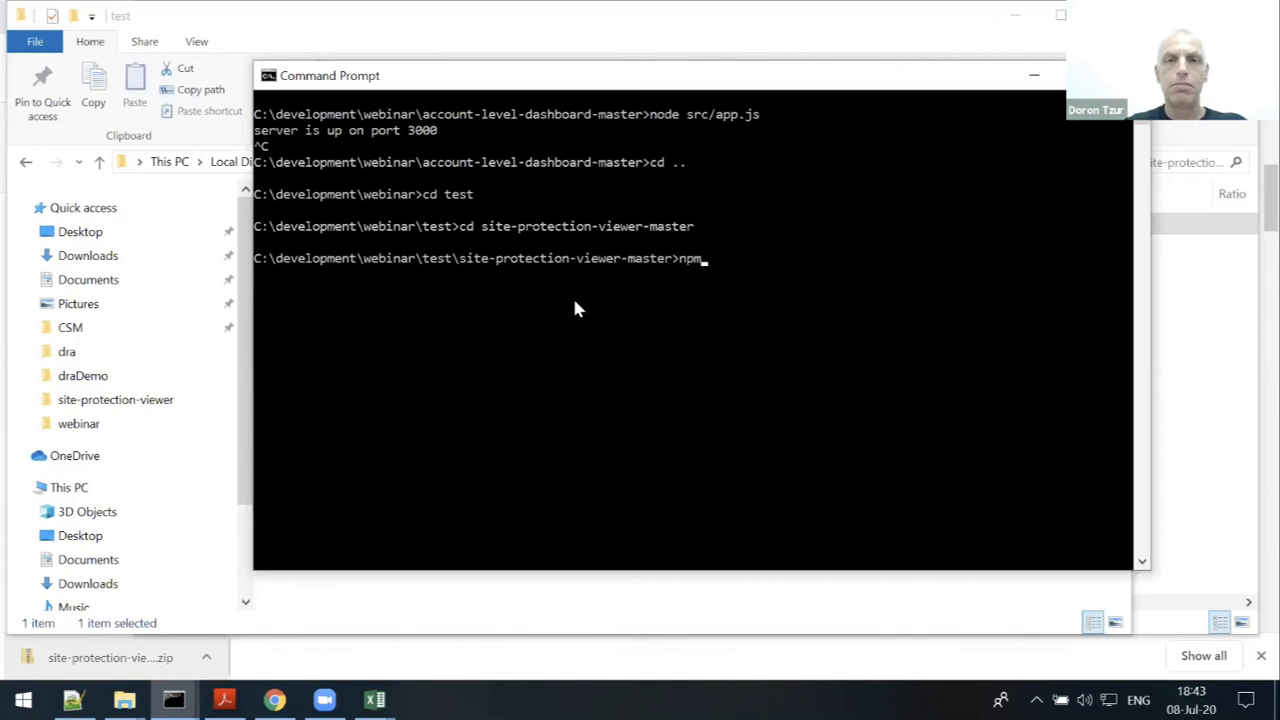
{"action": "key", "text": "Return"}
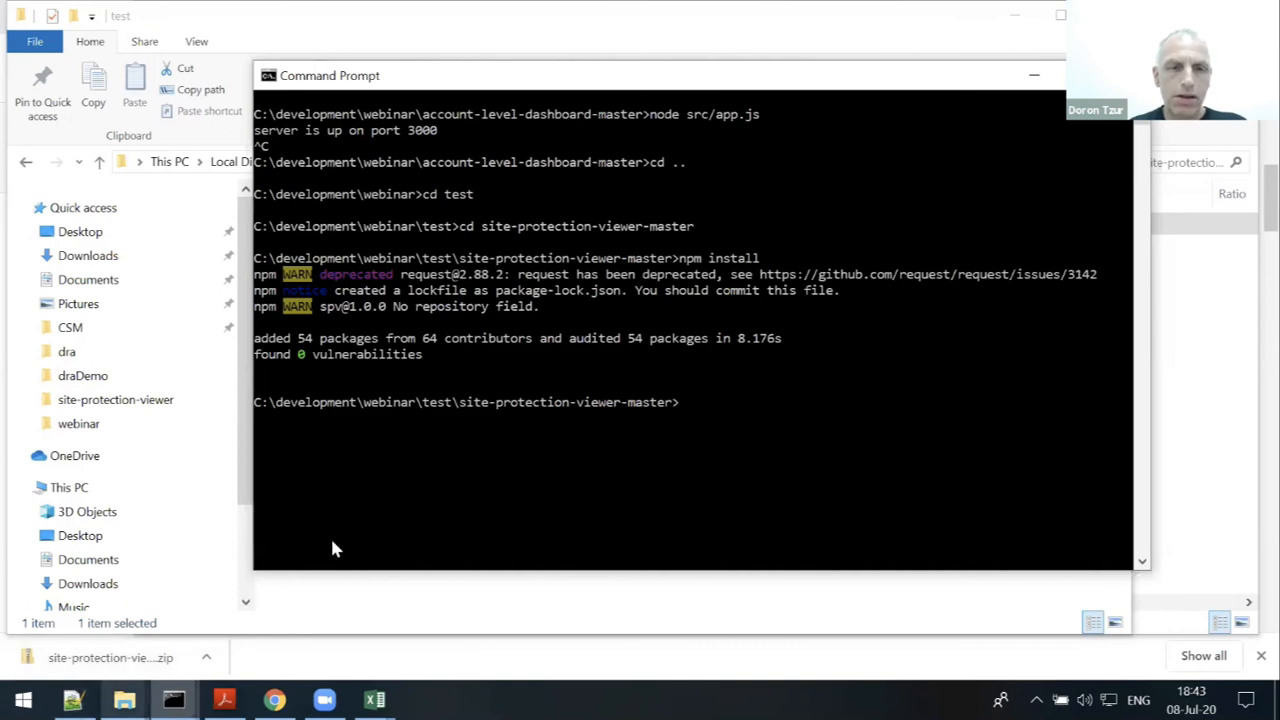
{"action": "key", "text": "super+2"}
{"action": "key", "text": "super+2"}
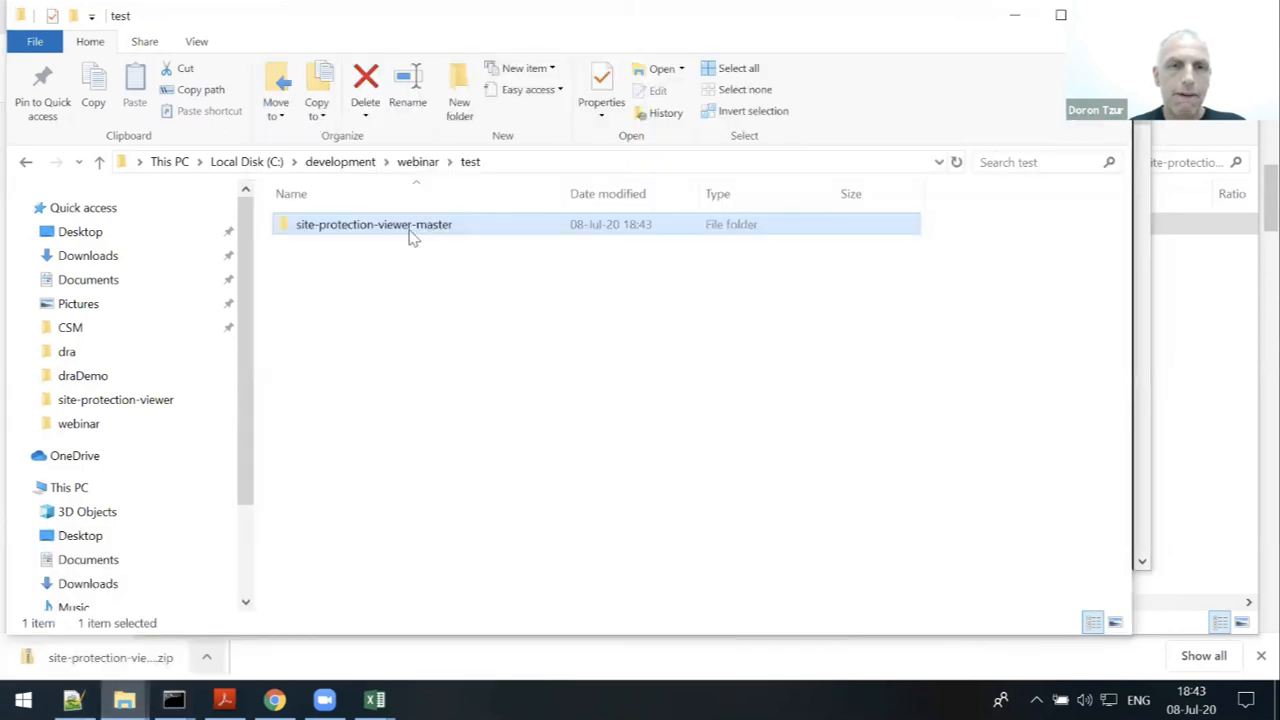
- Open the test project's settings.js in Notepad++ by dragging it from the project folder
{"action": "double_click", "coordinate": [412, 236]}
{"action": "left_click", "coordinate": [74, 686]}
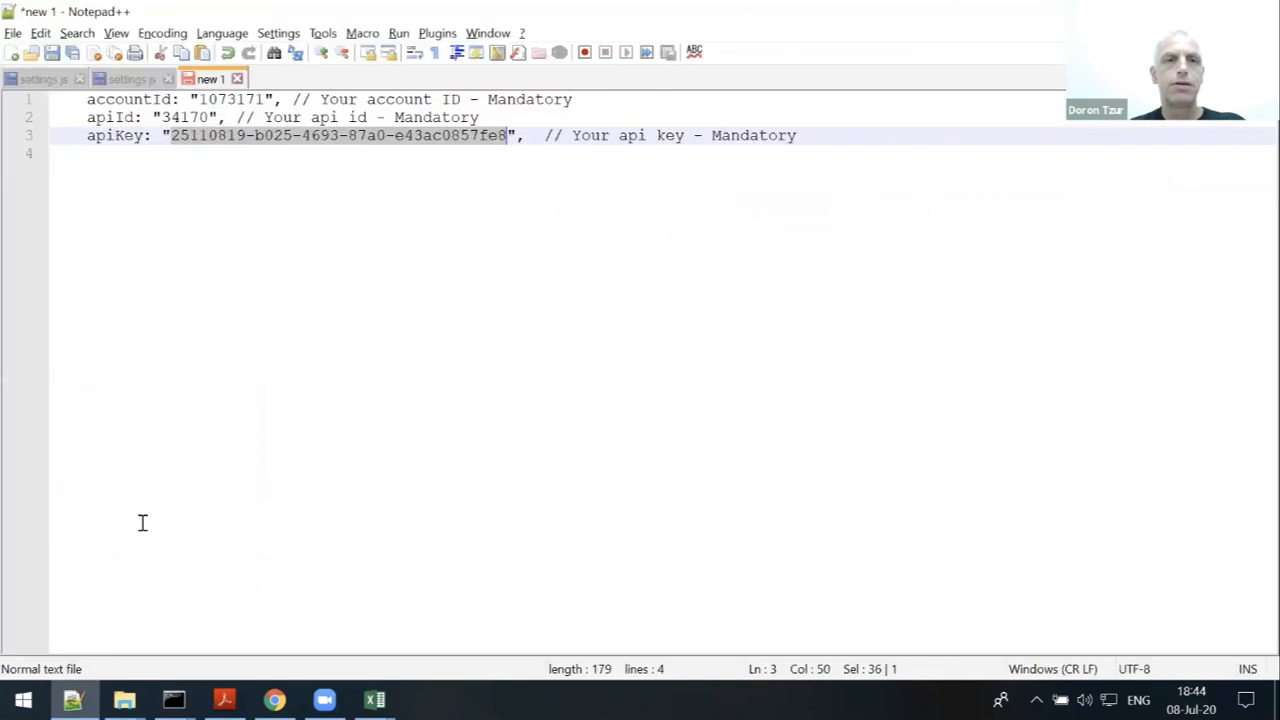
{"action": "key", "text": "alt+Tab"}
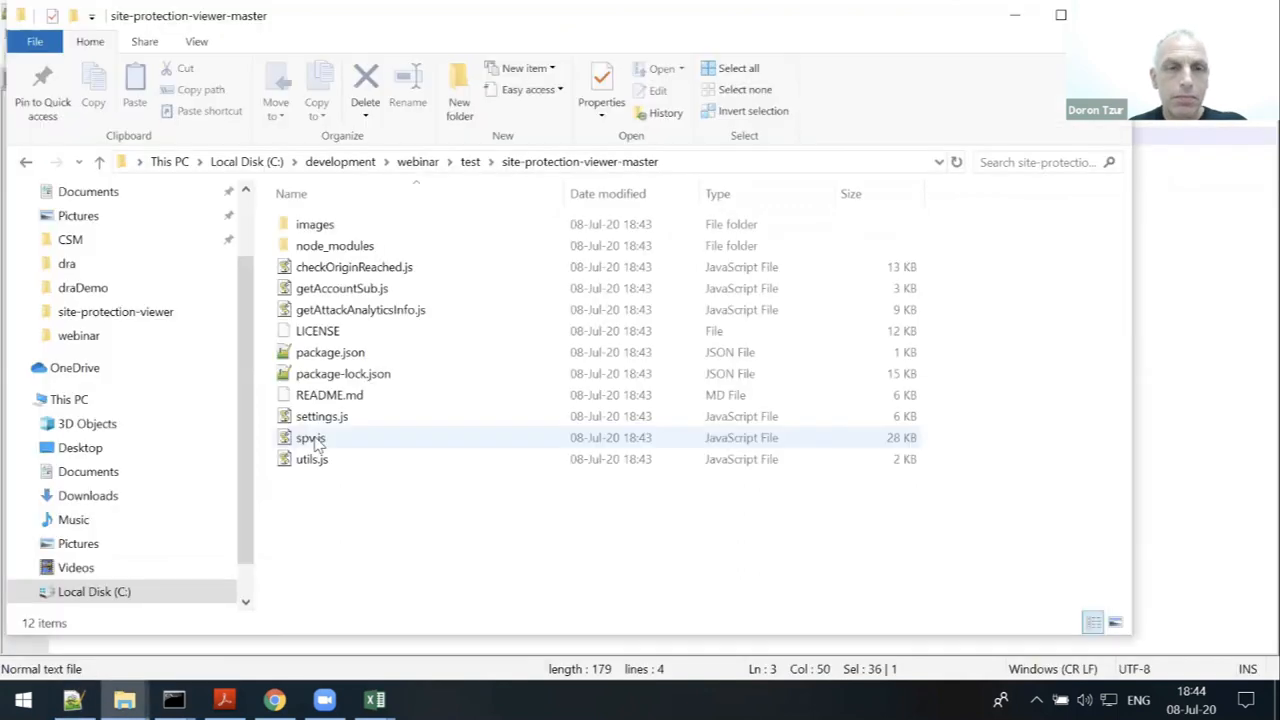
{"action": "left_click_drag", "start_coordinate": [314, 418], "coordinate": [314, 414]}
{"action": "key", "text": "alt+Tab"}
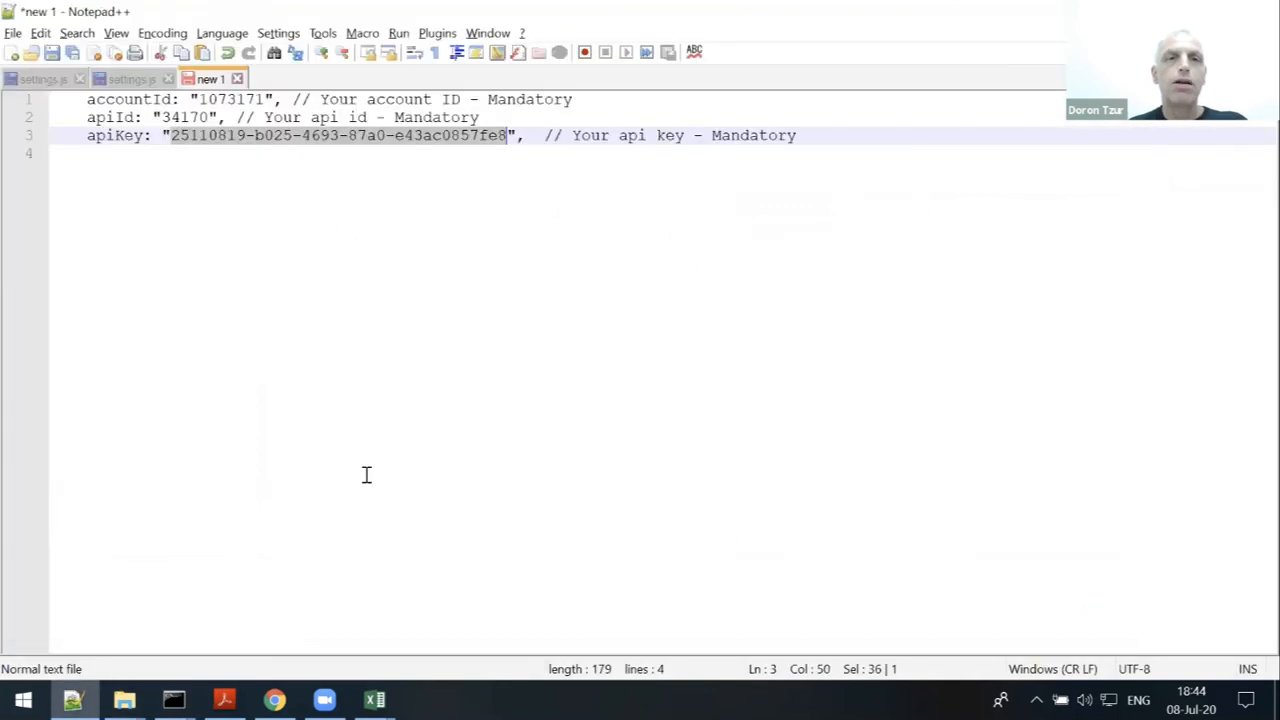
{"action": "left_click_drag", "start_coordinate": [300, 70], "coordinate": [300, 68]}
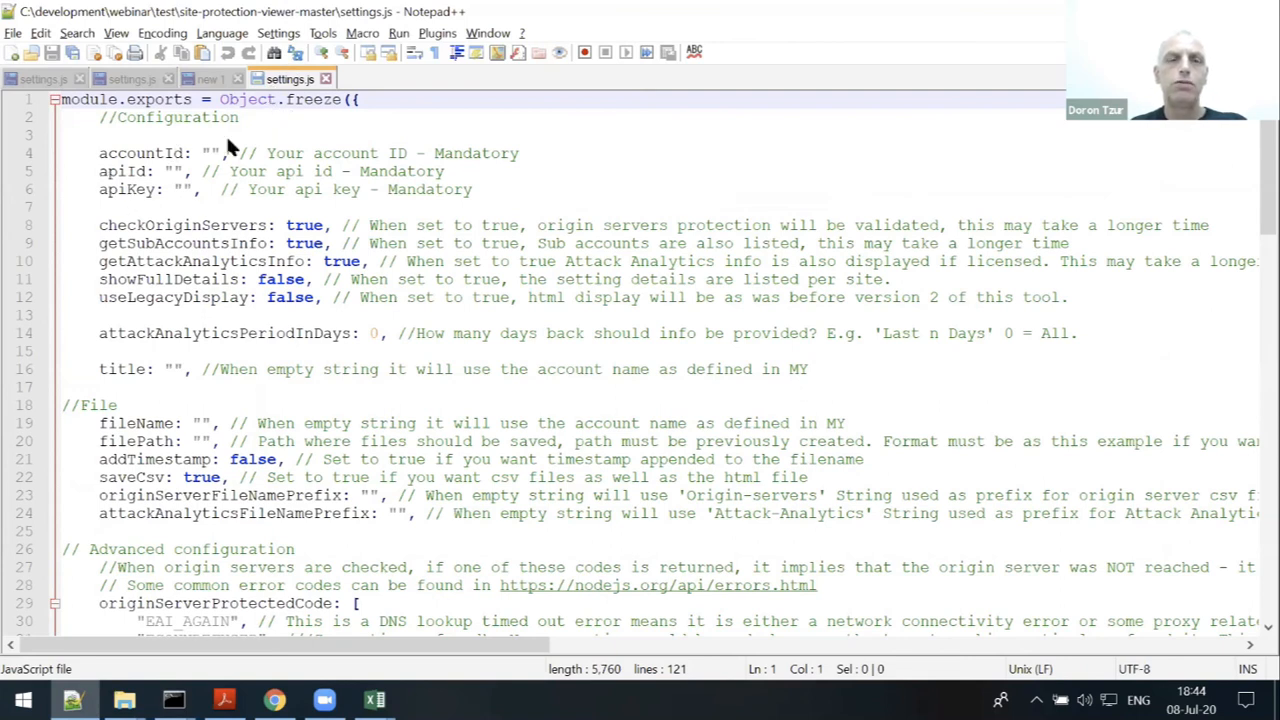
- Replace the empty accountId, apiId and apiKey lines with the credentials from the 'new 1' note and save
{"action": "key", "text": "ctrl+Tab"}
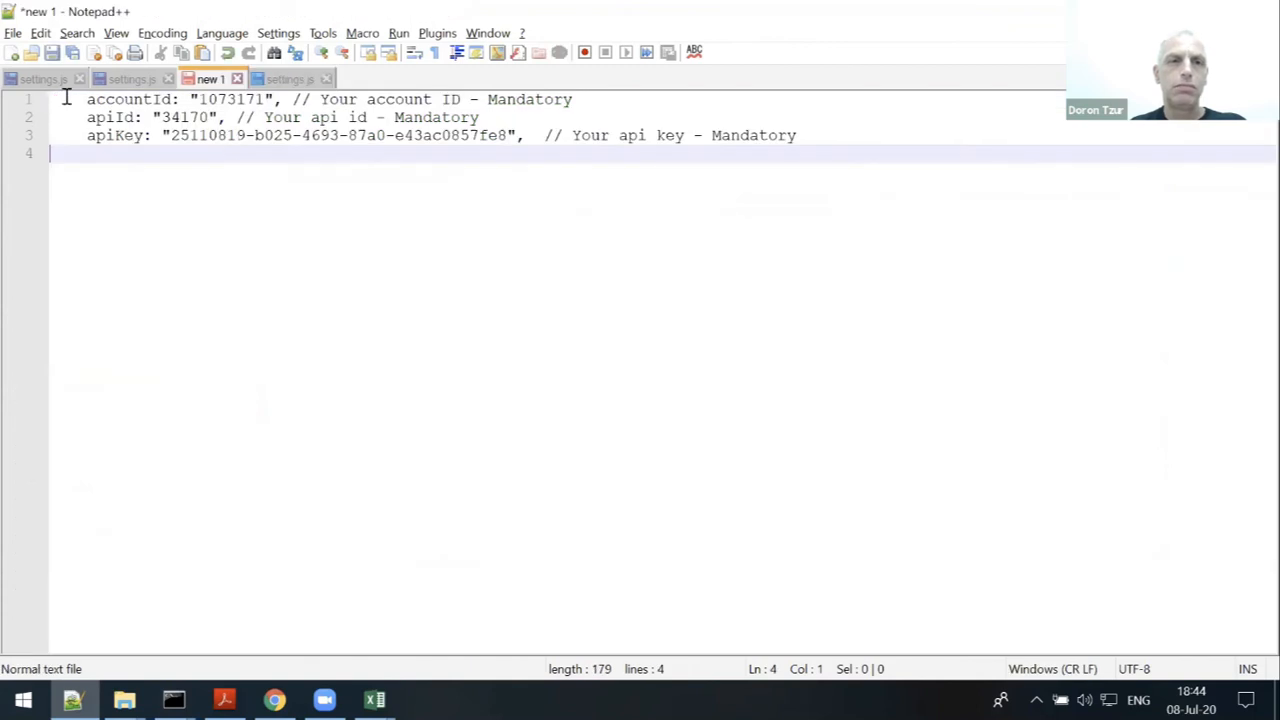
{"action": "key", "text": "ctrl+a"}
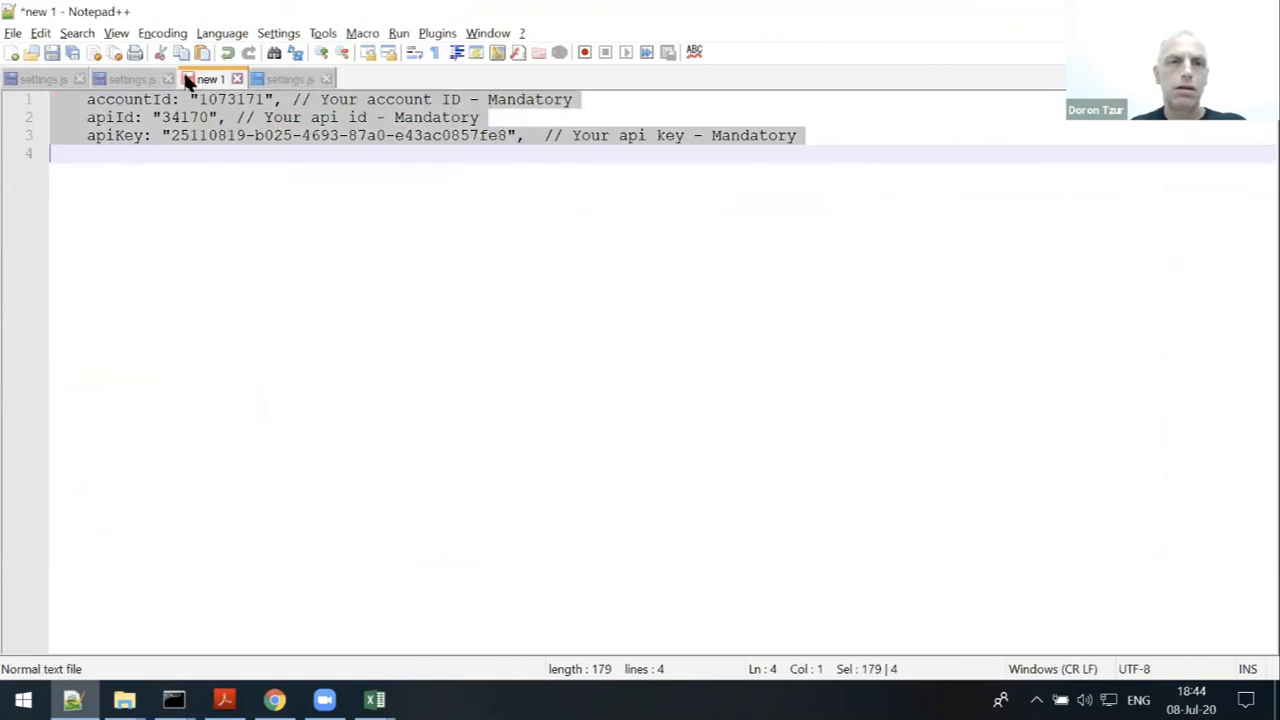
{"action": "left_click", "coordinate": [131, 80]}
{"action": "left_click", "coordinate": [283, 79]}
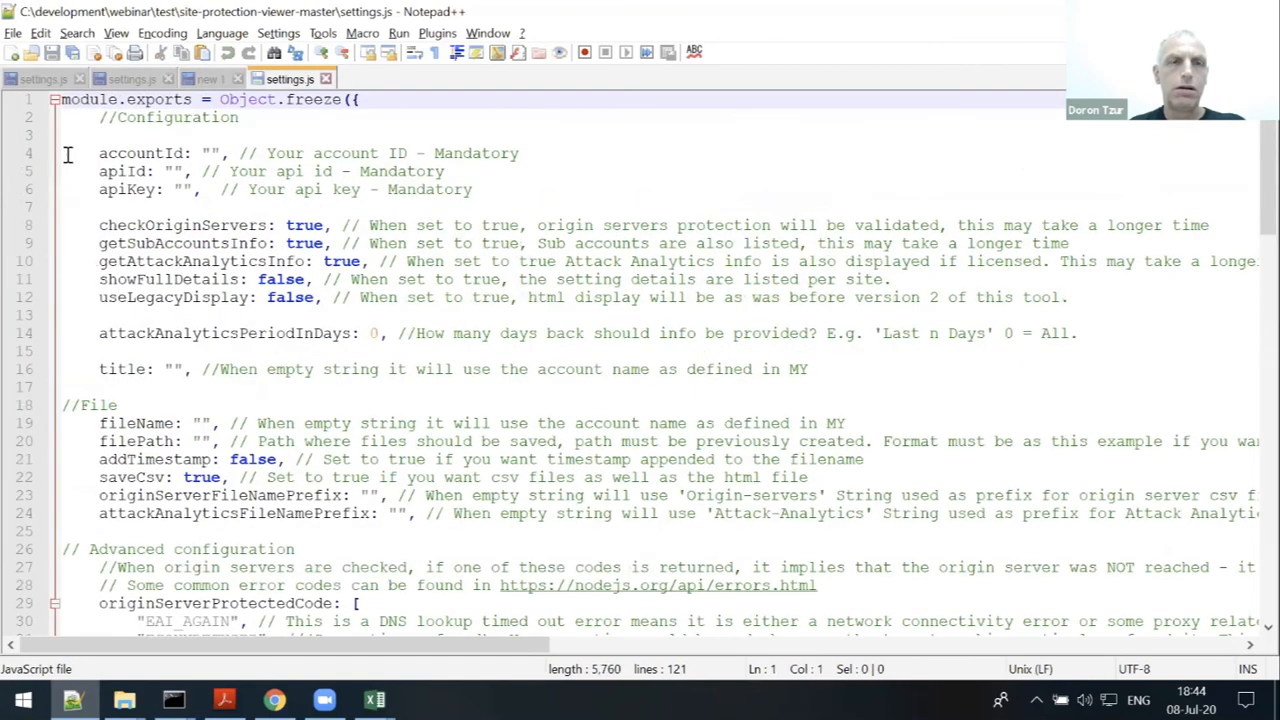
{"action": "left_click_drag", "start_coordinate": [57, 153], "coordinate": [57, 212]}
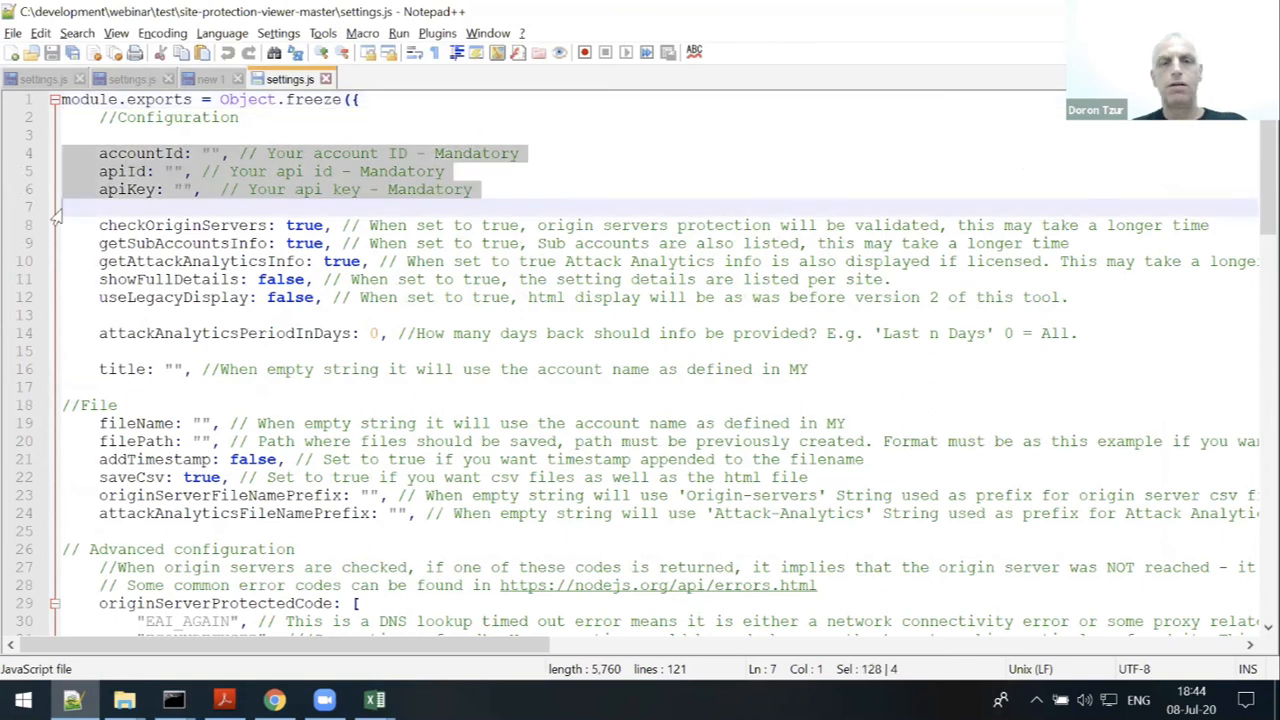
{"action": "key", "text": "ctrl+v"}
{"action": "key", "text": "alt+Tab"}
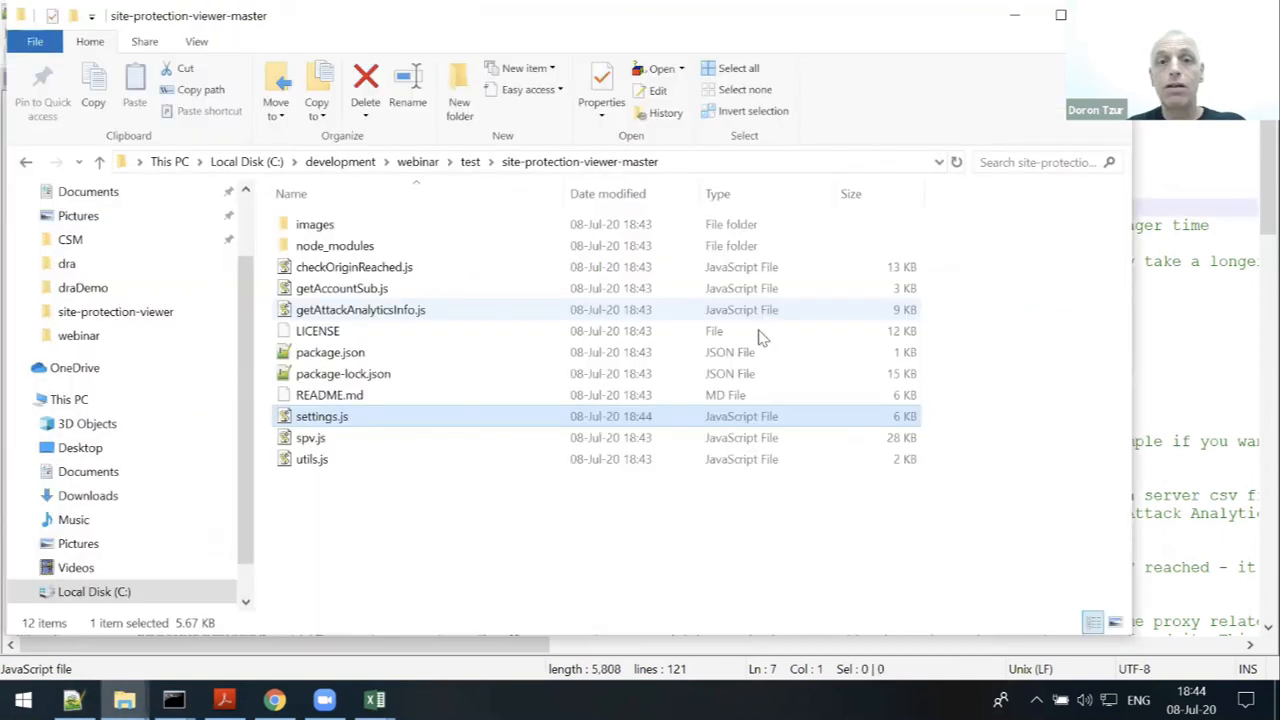
{"action": "key", "text": "alt+Tab"}
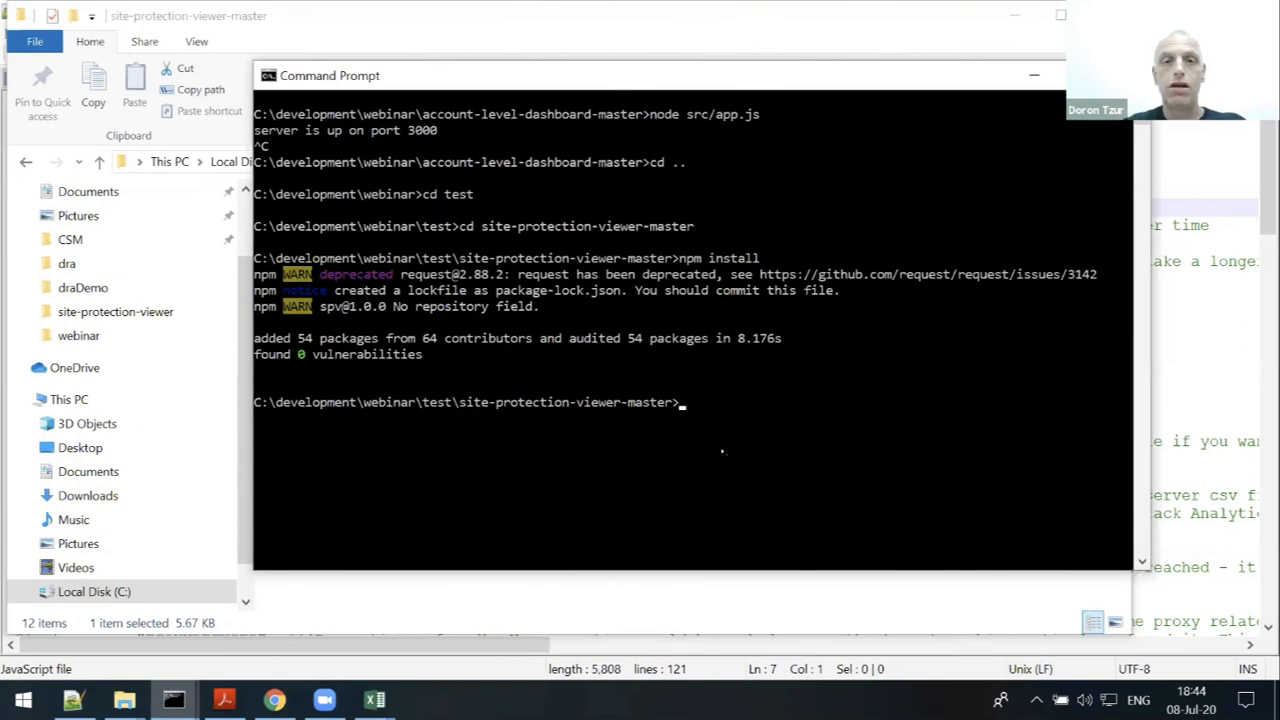
- Run node spv to save the Test report as HTML and CSV plus Origin-servers and Attack-Analytics CSVs
{"action": "type", "text": "node spv"}
{"action": "key", "text": "Return"}
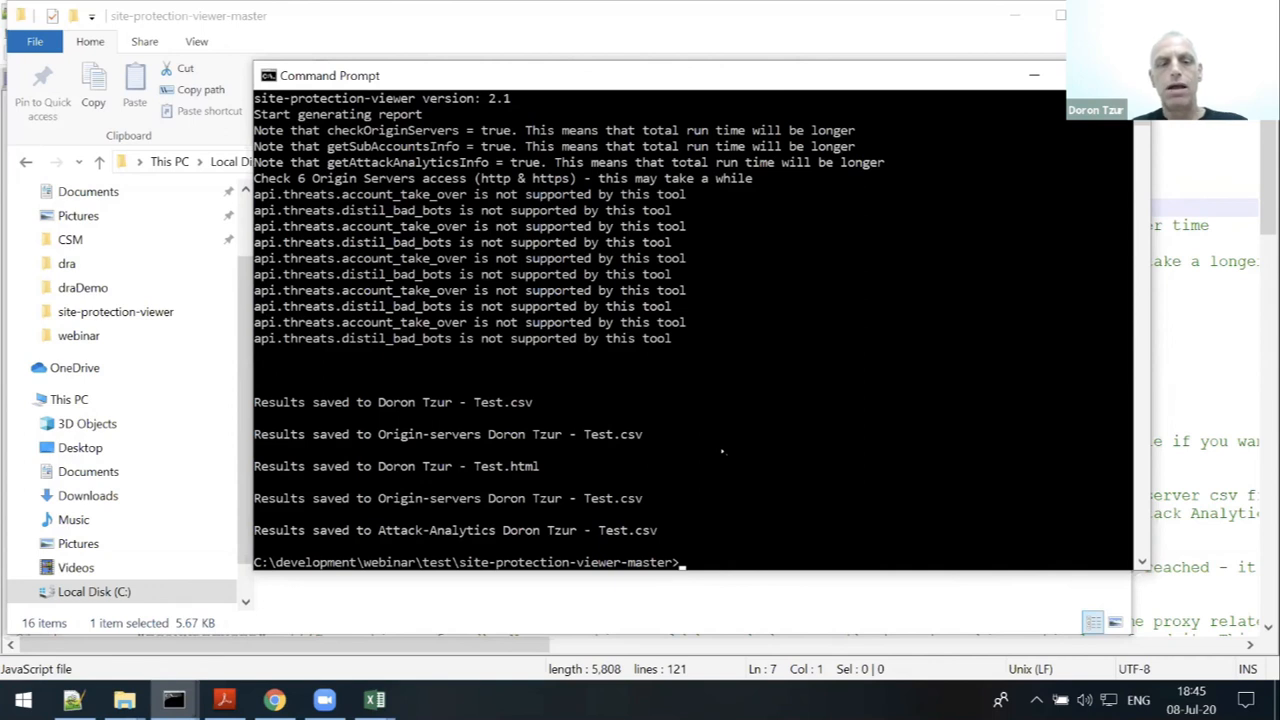
{"action": "key", "text": "alt+Tab"}
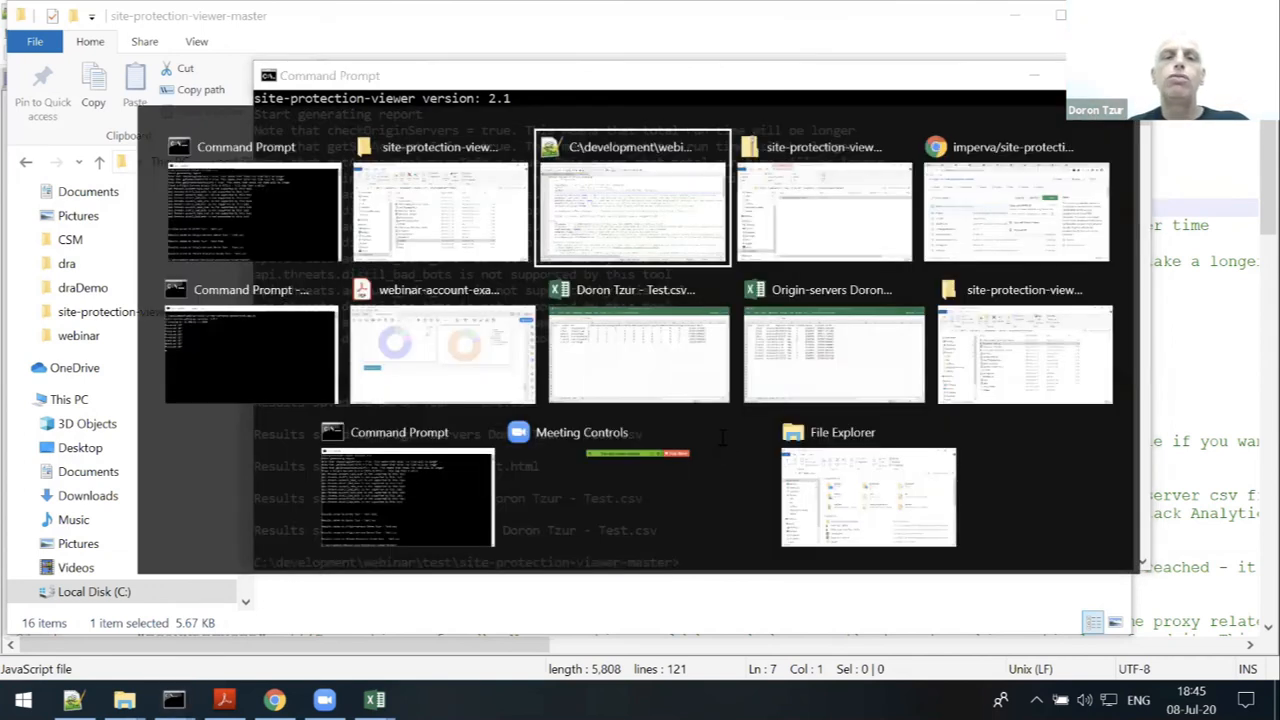
- Scroll the README to Run tool and highlight the node --http-parser=legacy spv.js and node spv commands
{"action": "key", "text": "alt+Tab"}
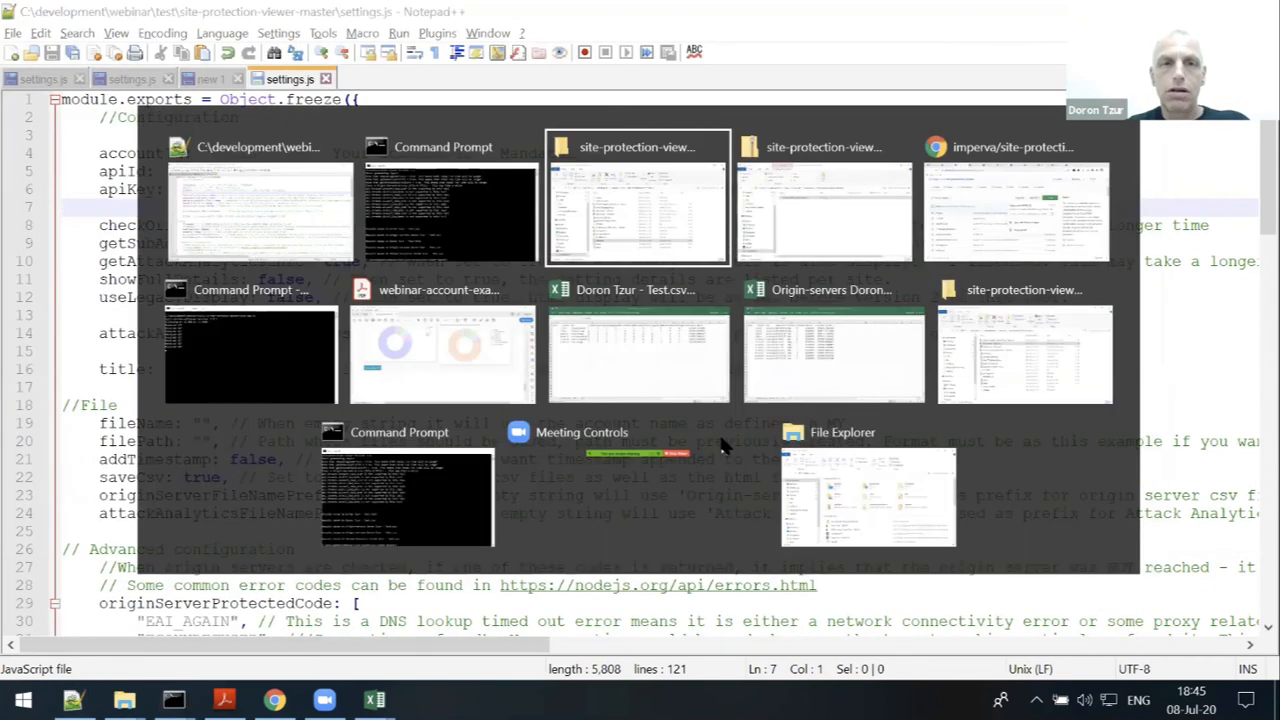
{"action": "key", "text": "Tab"}
{"action": "key", "text": "Tab"}
{"action": "key", "text": "Tab"}
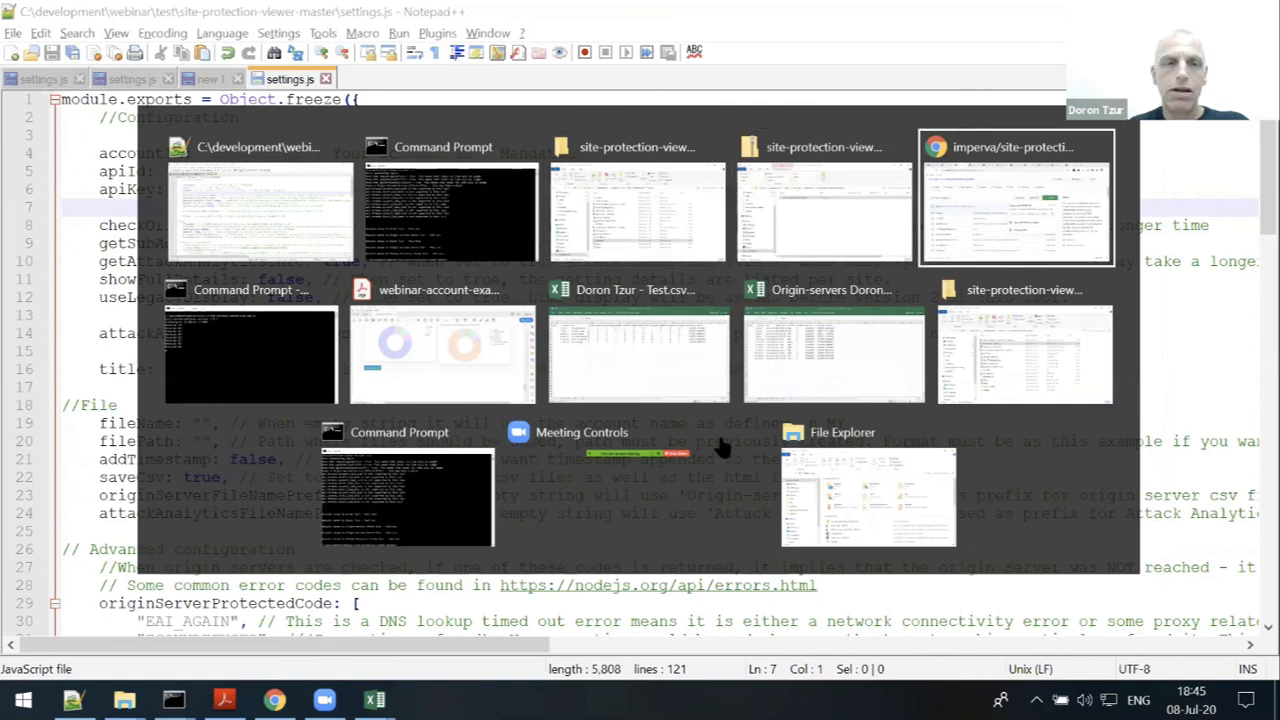
{"action": "scroll", "coordinate": [260, 355], "scroll_direction": "down", "scroll_amount": 5}
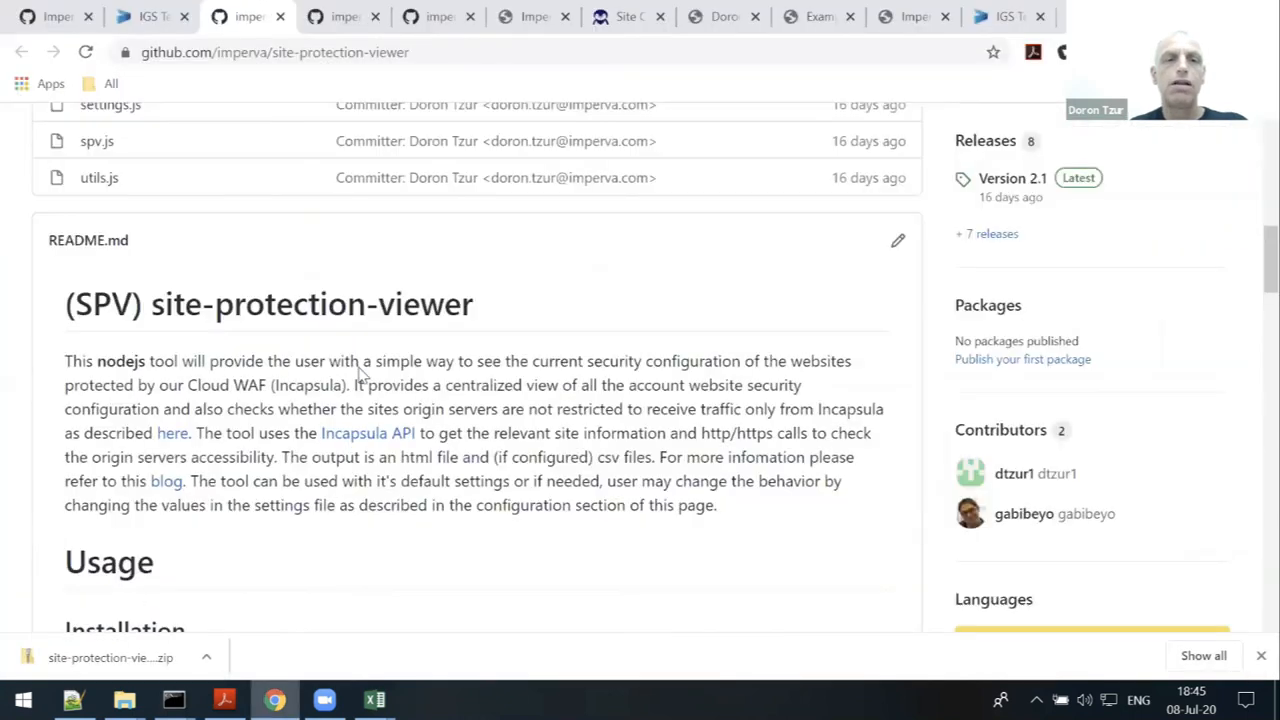
{"action": "scroll", "coordinate": [385, 380], "scroll_direction": "down", "scroll_amount": 5}
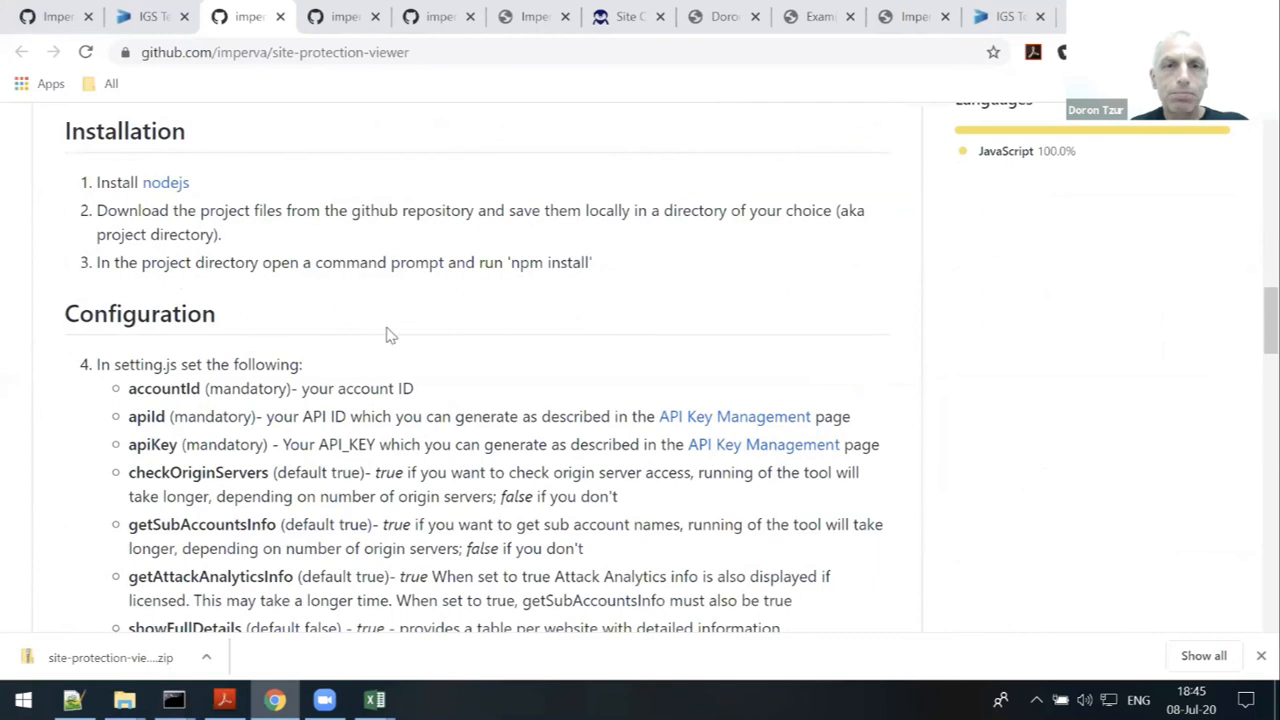
{"action": "scroll", "coordinate": [513, 311], "scroll_direction": "down", "scroll_amount": 10}
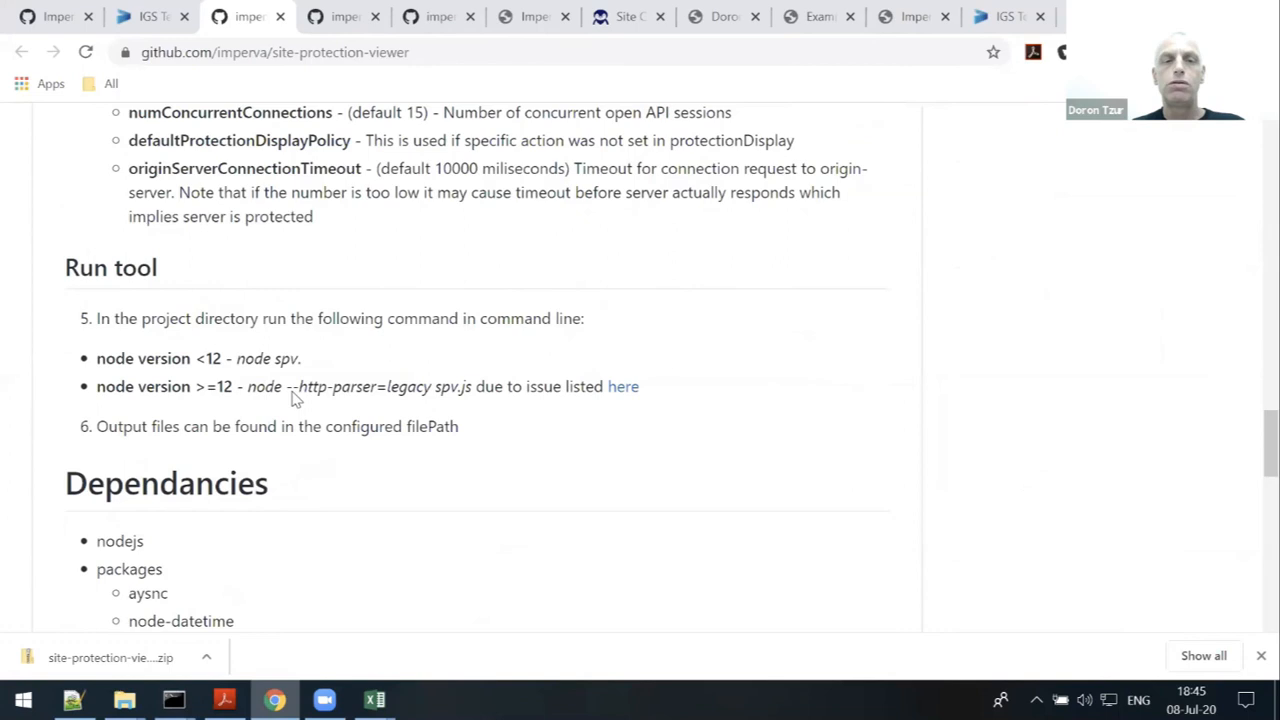
{"action": "left_click_drag", "start_coordinate": [291, 390], "coordinate": [434, 390]}
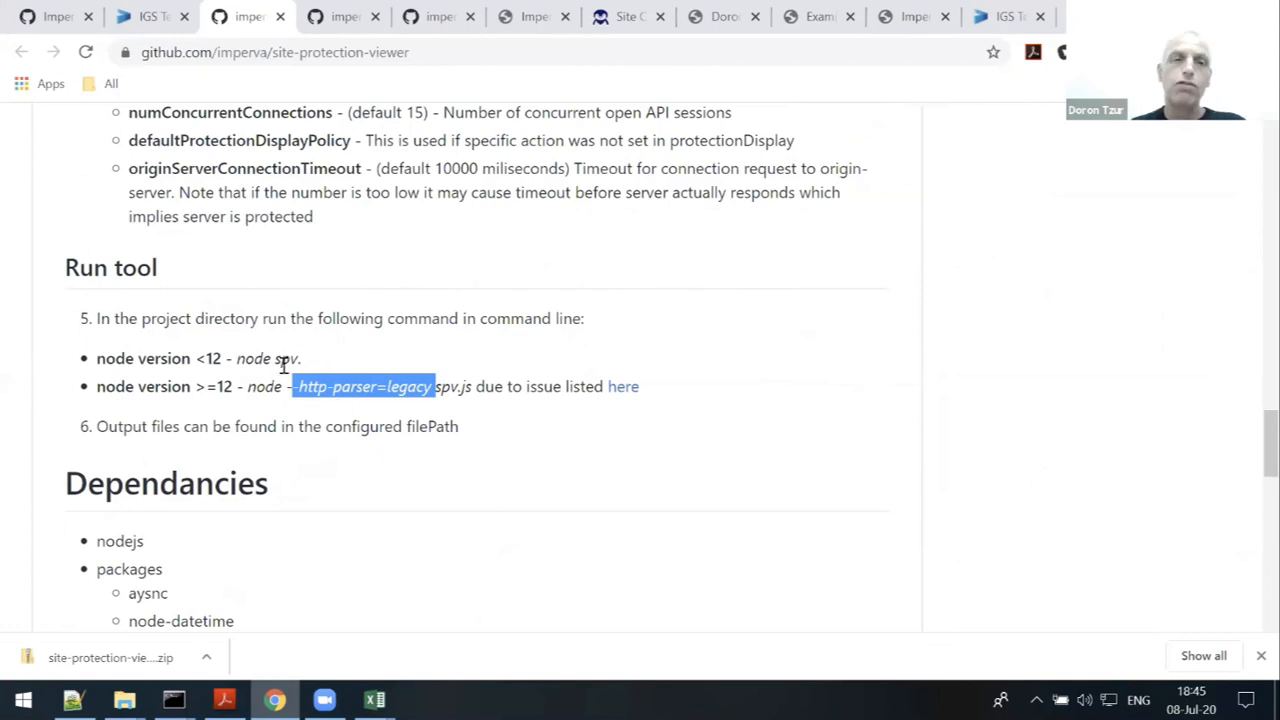
{"action": "left_click_drag", "start_coordinate": [248, 387], "coordinate": [472, 388]}
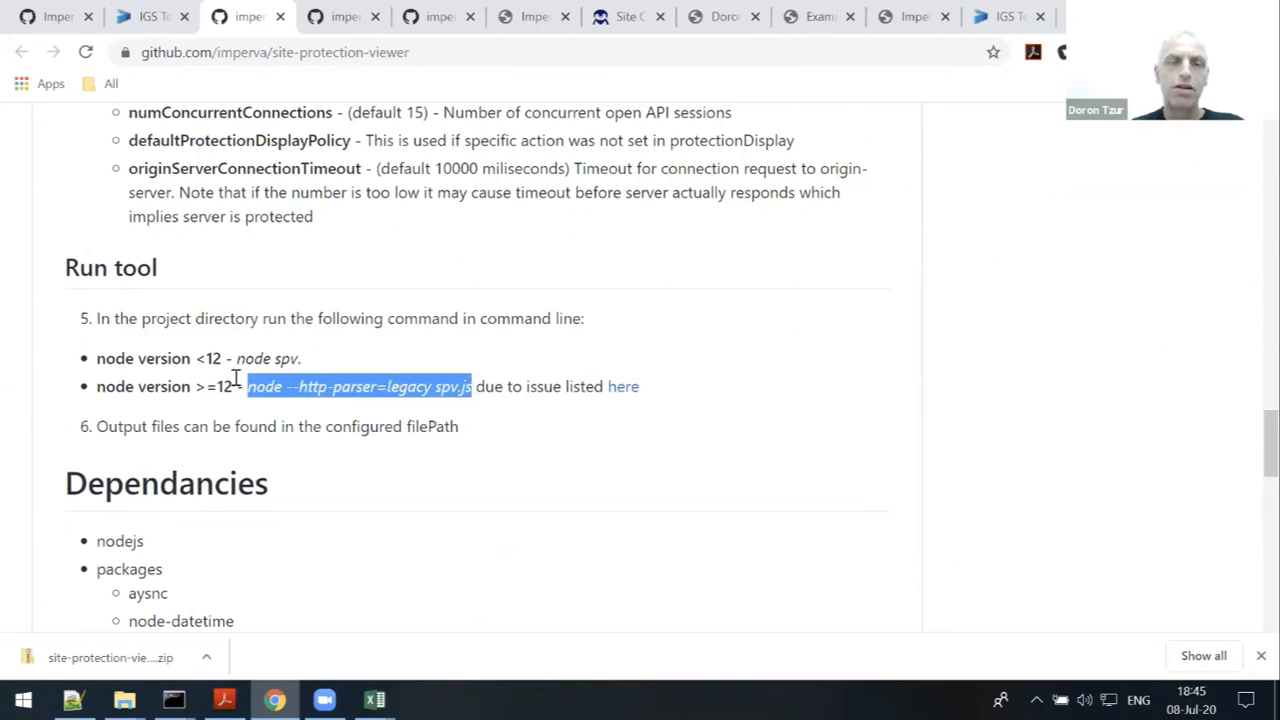
{"action": "left_click_drag", "start_coordinate": [230, 357], "coordinate": [292, 358]}
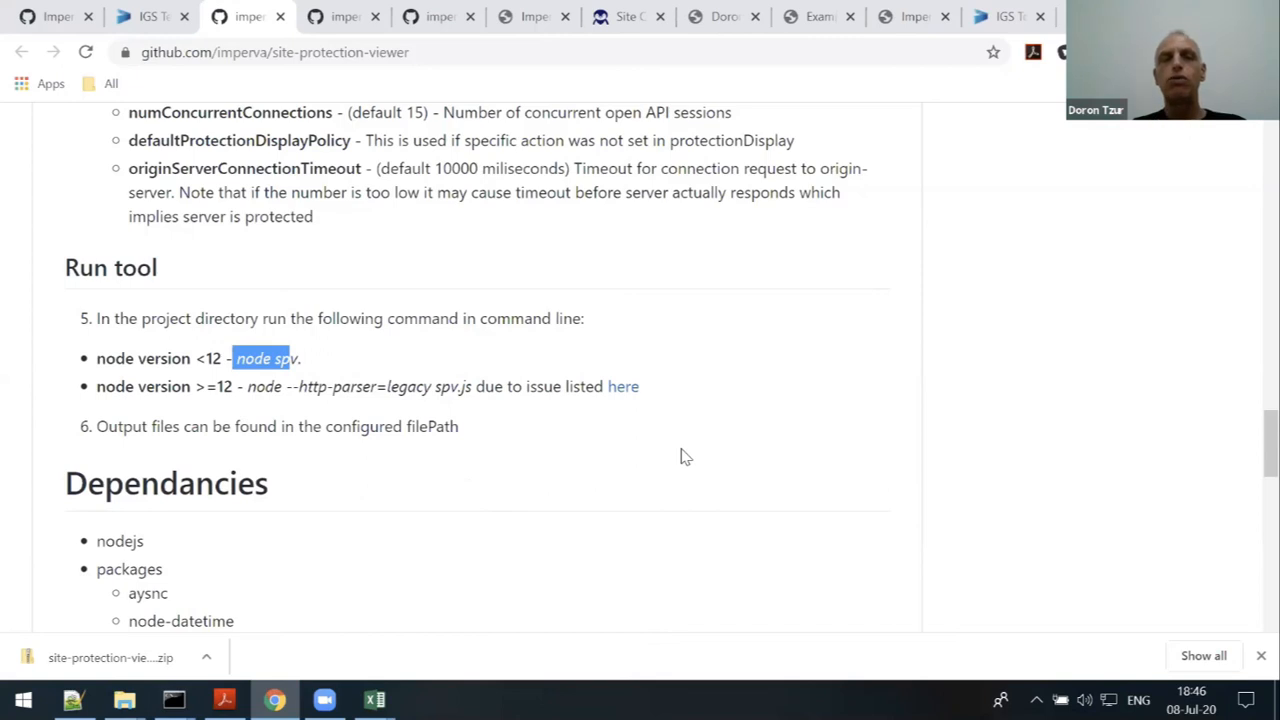
- Show the imperva organization page listing its 32 repositories
{"action": "left_click", "coordinate": [10, 16]}
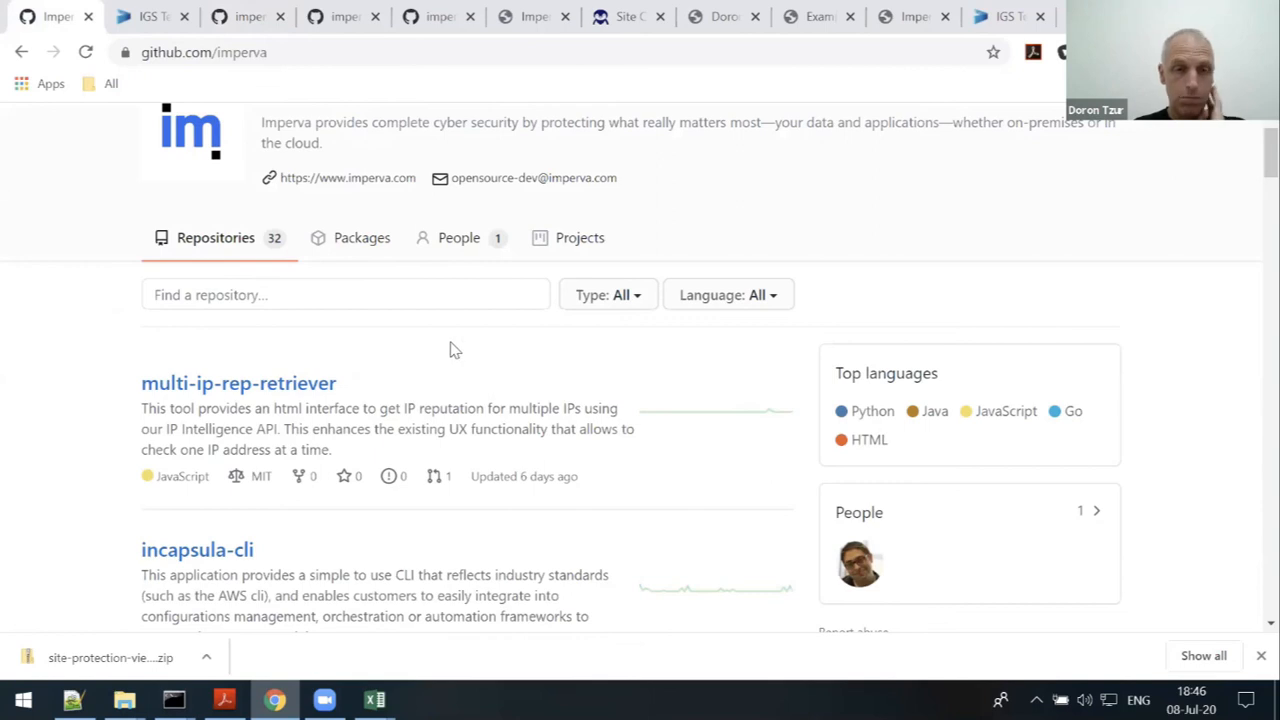
{"action": "scroll", "coordinate": [488, 375], "scroll_direction": "down", "scroll_amount": 2}
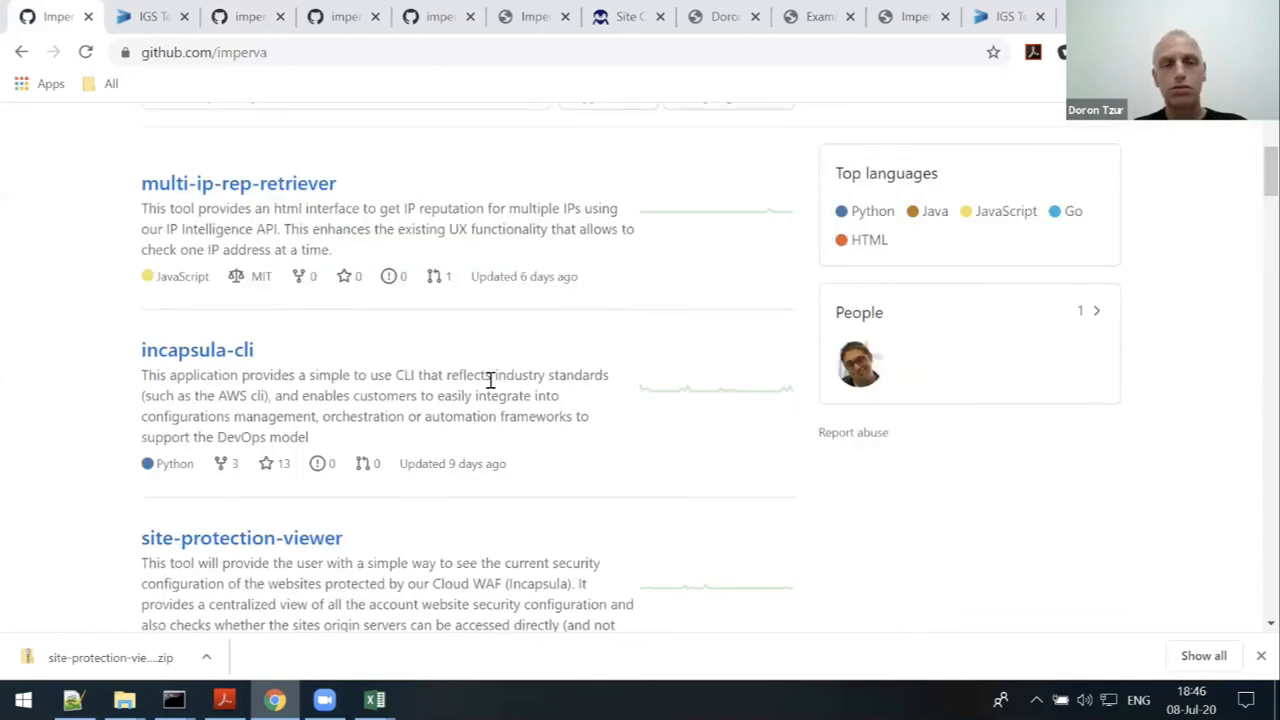
{"action": "scroll", "coordinate": [583, 382], "scroll_direction": "up", "scroll_amount": 1}
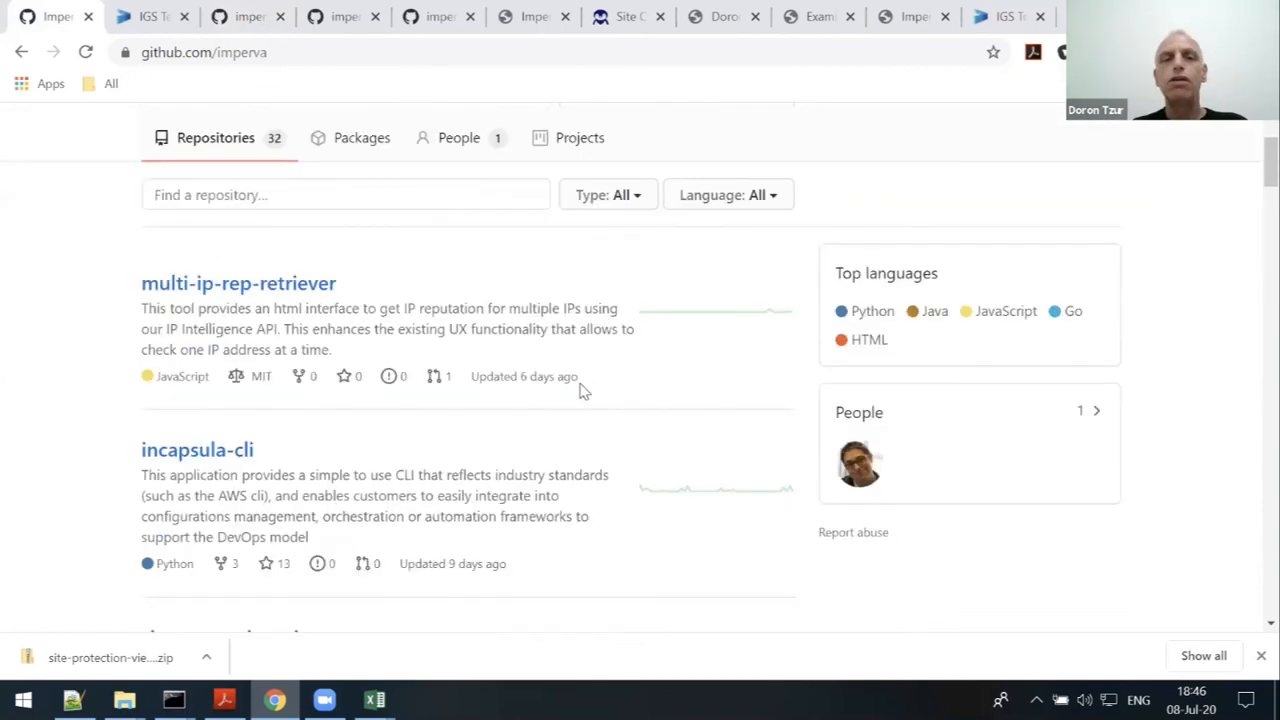